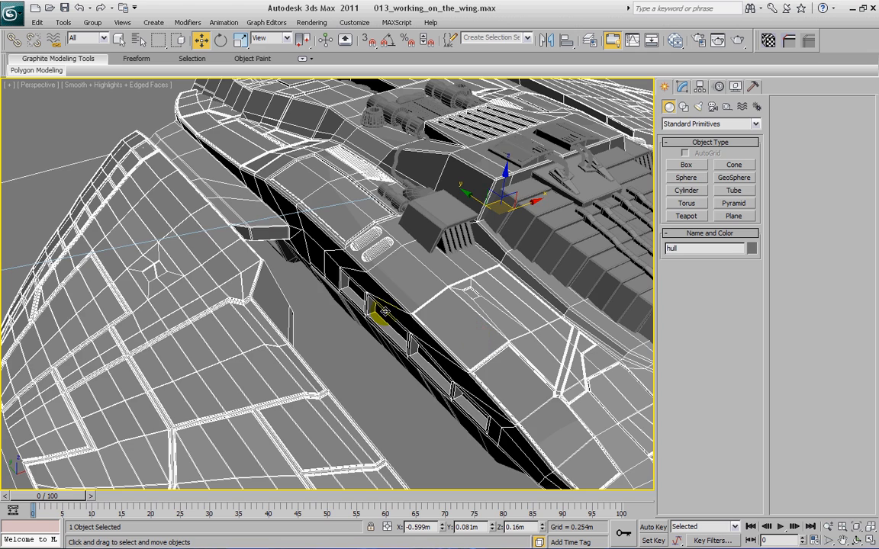
Examine the ship's hull, engines, underside and wings from several angles
{"action": "middle_click_drag", "start_coordinate": [391, 326], "coordinate": [491, 382], "text": "alt"}
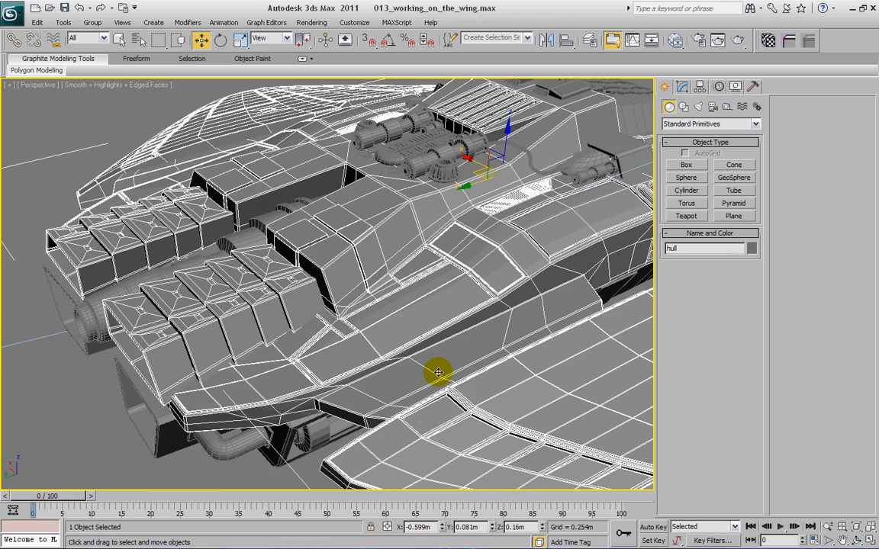
{"action": "middle_click_drag", "start_coordinate": [337, 412], "coordinate": [440, 222], "text": "alt"}
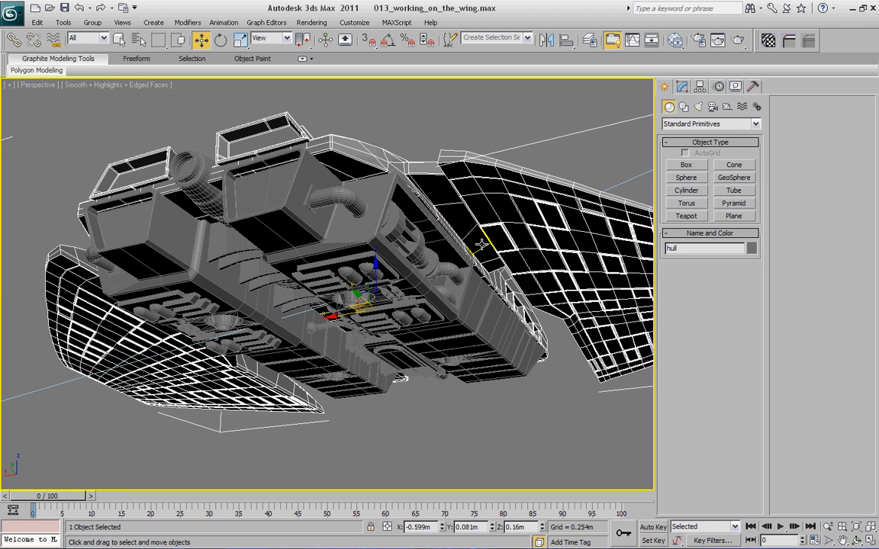
{"action": "middle_click_drag", "start_coordinate": [328, 296], "coordinate": [313, 270], "text": "alt"}
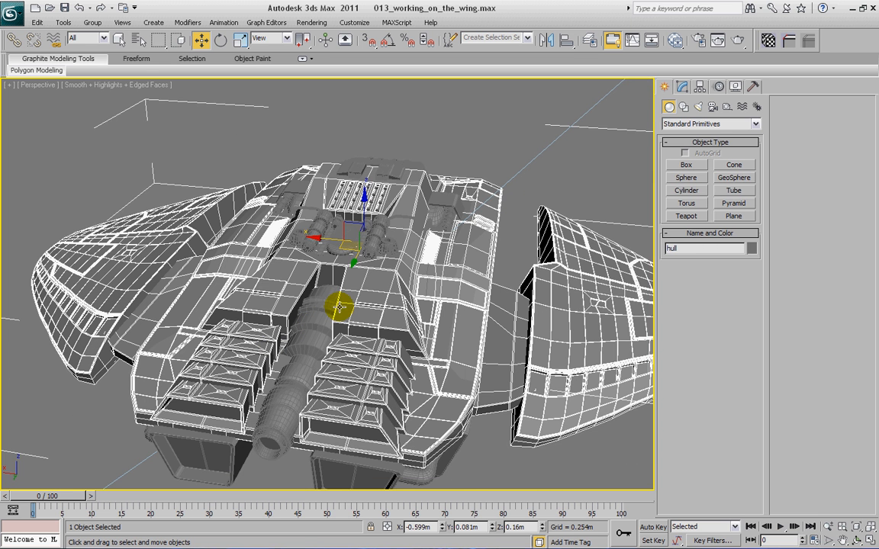
{"action": "middle_click_drag", "start_coordinate": [308, 369], "coordinate": [333, 339]}
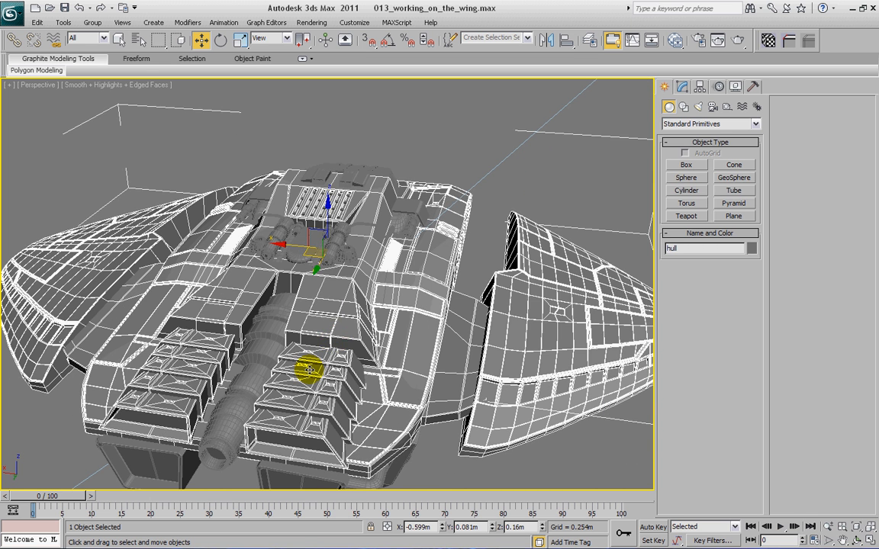
{"action": "middle_click_drag", "start_coordinate": [304, 370], "coordinate": [300, 370], "text": "alt"}
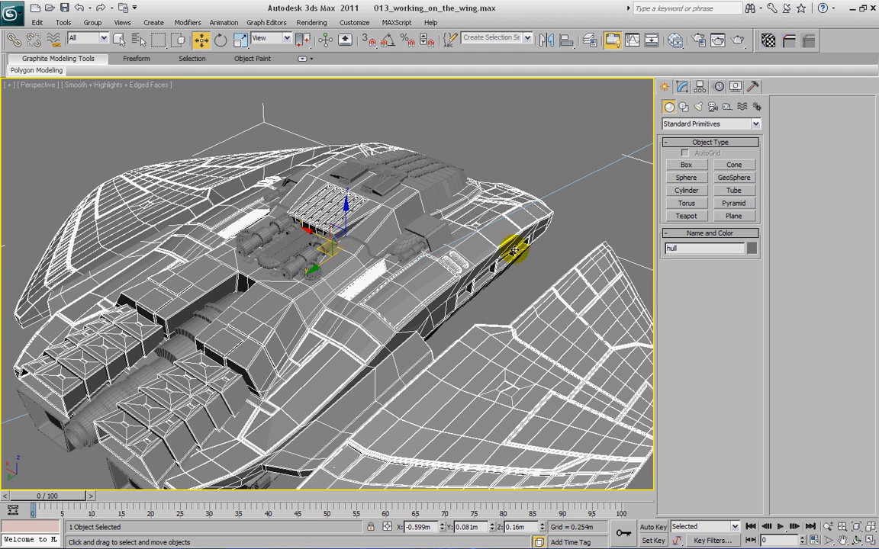
{"action": "middle_click_drag", "start_coordinate": [515, 250], "coordinate": [534, 210]}
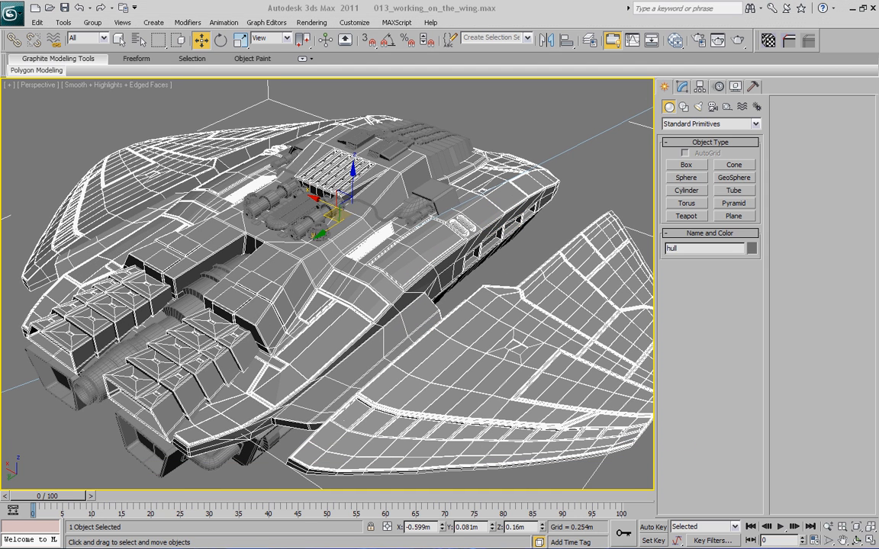
{"action": "middle_click_drag", "start_coordinate": [284, 369], "coordinate": [355, 412], "text": "alt"}
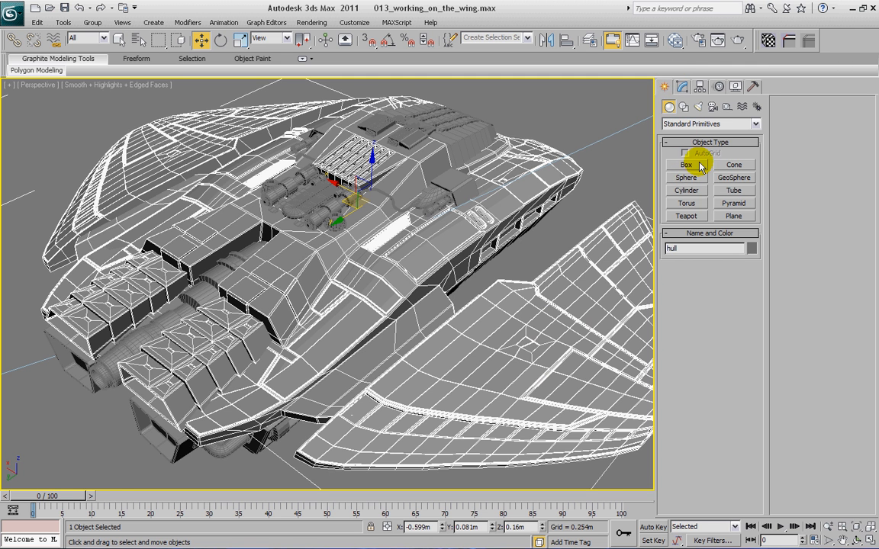
Create a box with AutoGrid on the hull's side above the wing connector, about 0.062 m long, 0.087 m wide and 0.309 m high
{"action": "left_click", "coordinate": [680, 88]}
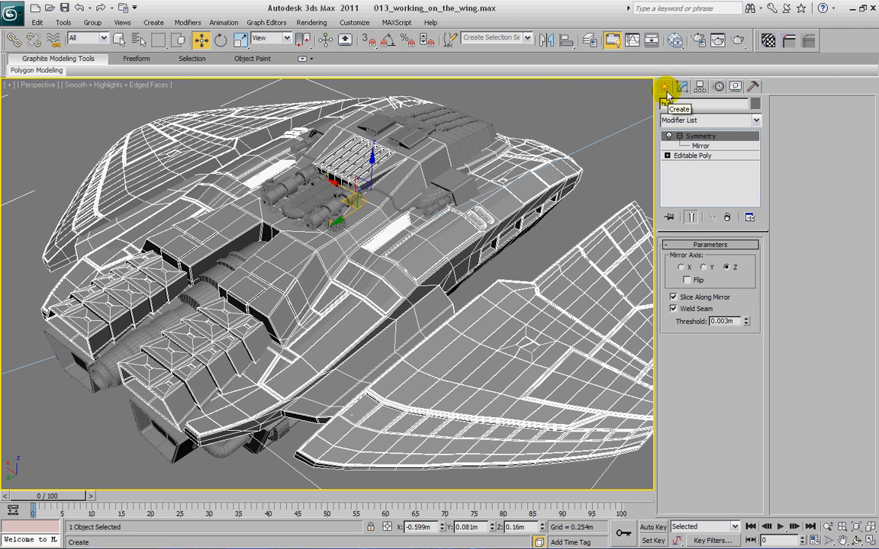
{"action": "left_click", "coordinate": [663, 89]}
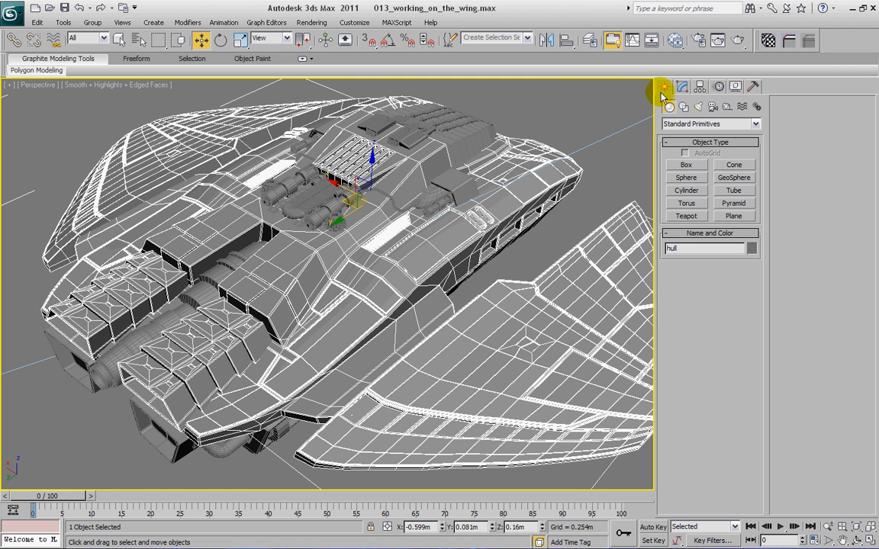
{"action": "left_click", "coordinate": [686, 165]}
{"action": "left_click", "coordinate": [685, 152]}
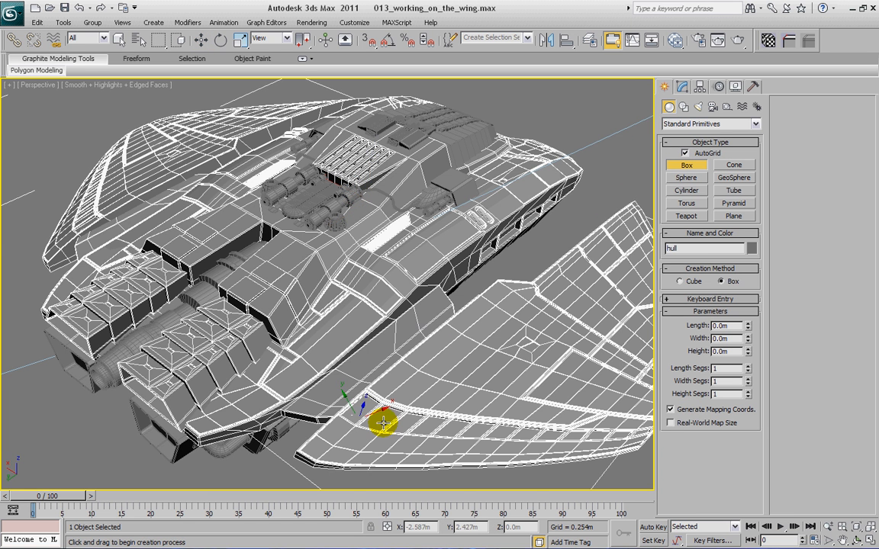
{"action": "middle_click_drag", "start_coordinate": [402, 416], "coordinate": [402, 386], "text": "alt"}
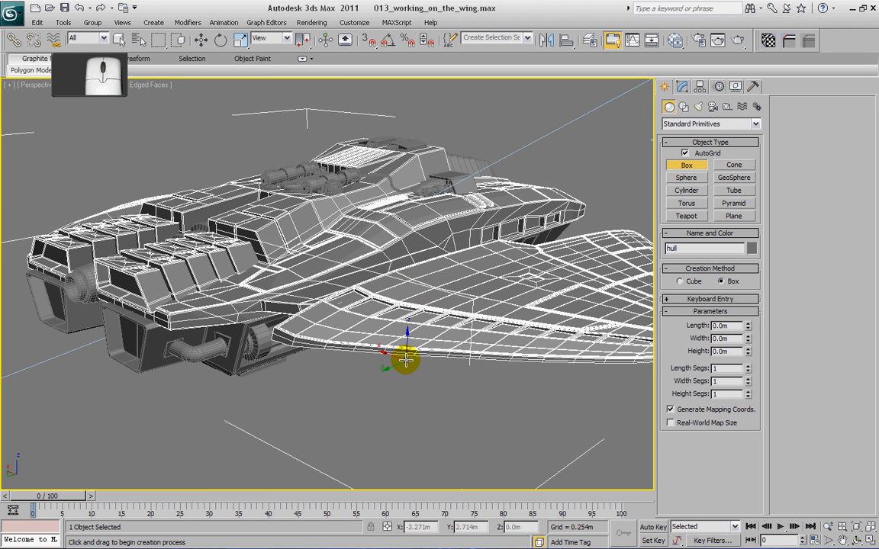
{"action": "middle_click_drag", "start_coordinate": [353, 308], "coordinate": [388, 278], "text": "alt"}
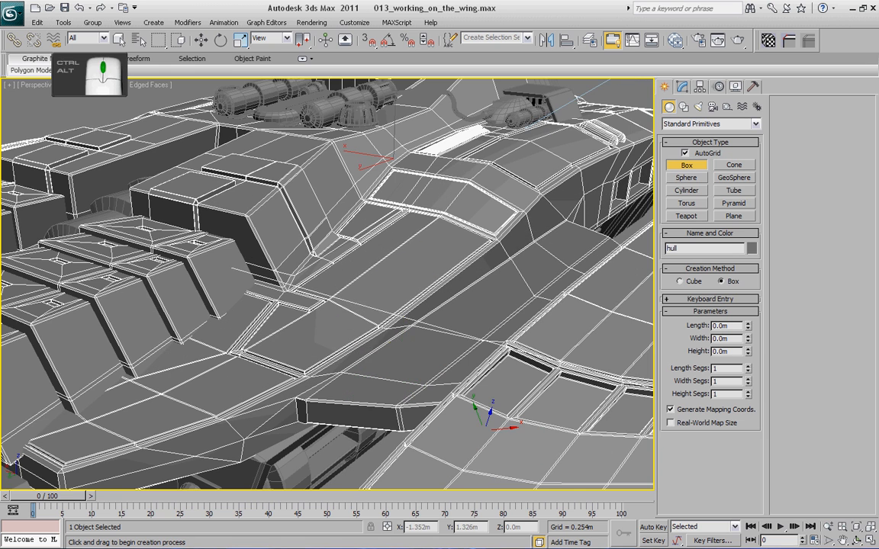
{"action": "middle_click_drag", "start_coordinate": [357, 349], "coordinate": [368, 330]}
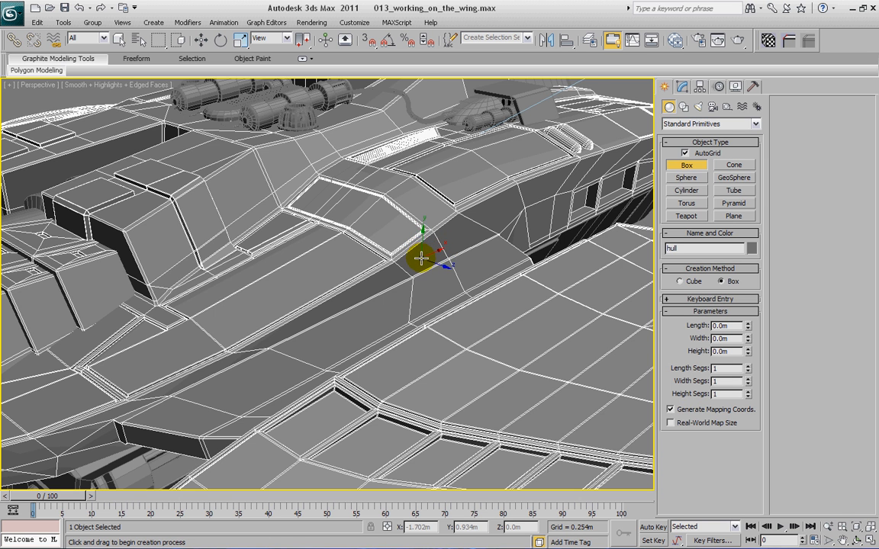
{"action": "left_click_drag", "start_coordinate": [421, 259], "coordinate": [429, 266]}
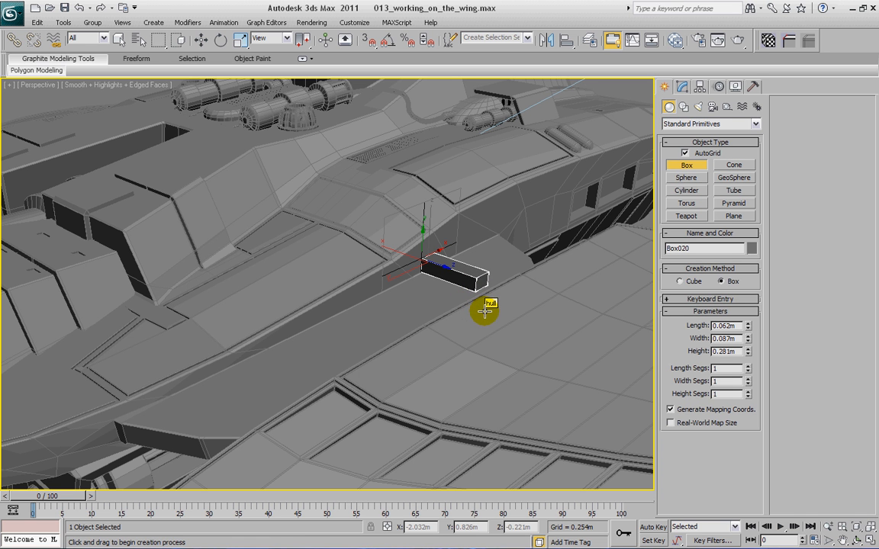
{"action": "left_click", "coordinate": [492, 308]}
Check the new box against the hull with edged faces off and on, and convert it to an editable poly
{"action": "middle_click_drag", "start_coordinate": [434, 273], "coordinate": [461, 265], "text": "alt"}
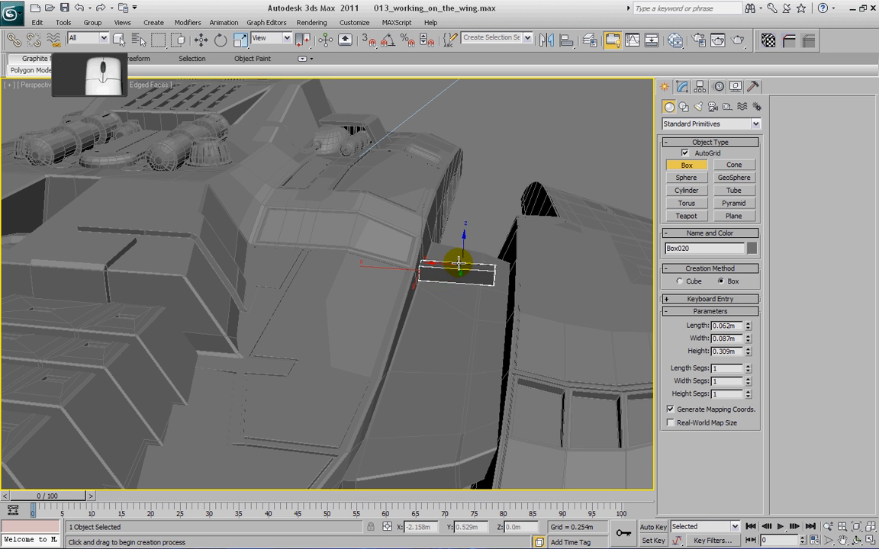
{"action": "key", "text": "F4"}
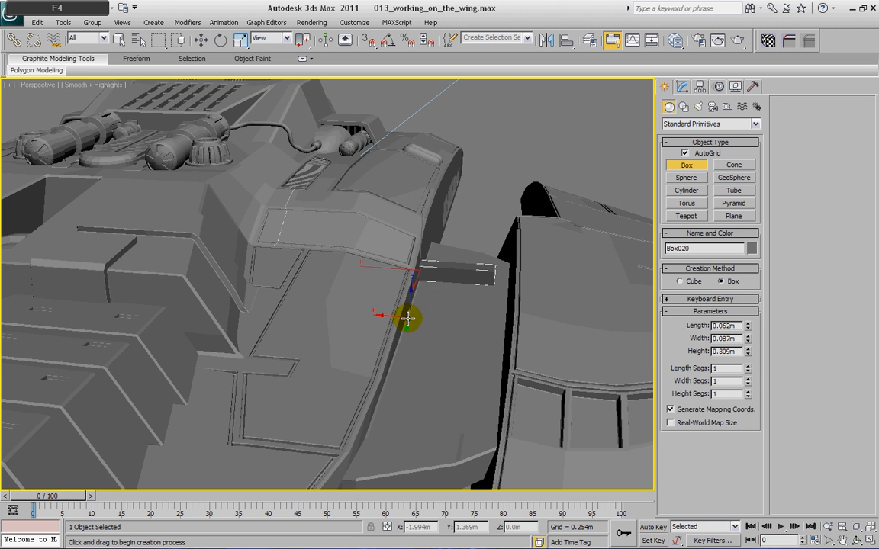
{"action": "middle_click_drag", "start_coordinate": [382, 310], "coordinate": [360, 318], "text": "alt"}
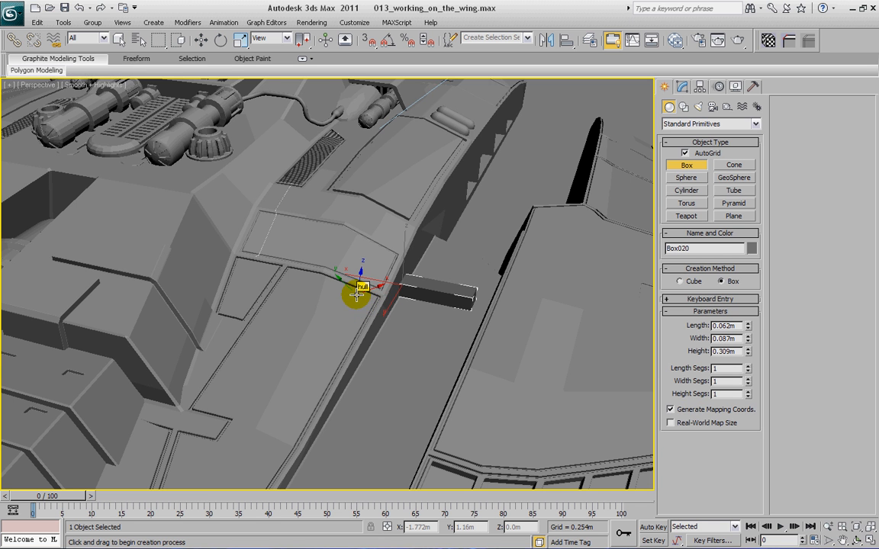
{"action": "key", "text": "F4"}
{"action": "mouse_move", "coordinate": [419, 339]}
{"action": "middle_mouse_down", "text": "alt"}
{"action": "mouse_move", "coordinate": [382, 345]}
{"action": "mouse_move", "coordinate": [394, 394]}
{"action": "mouse_move", "coordinate": [405, 339]}
{"action": "mouse_move", "coordinate": [442, 335]}
{"action": "middle_mouse_up", "text": "alt"}
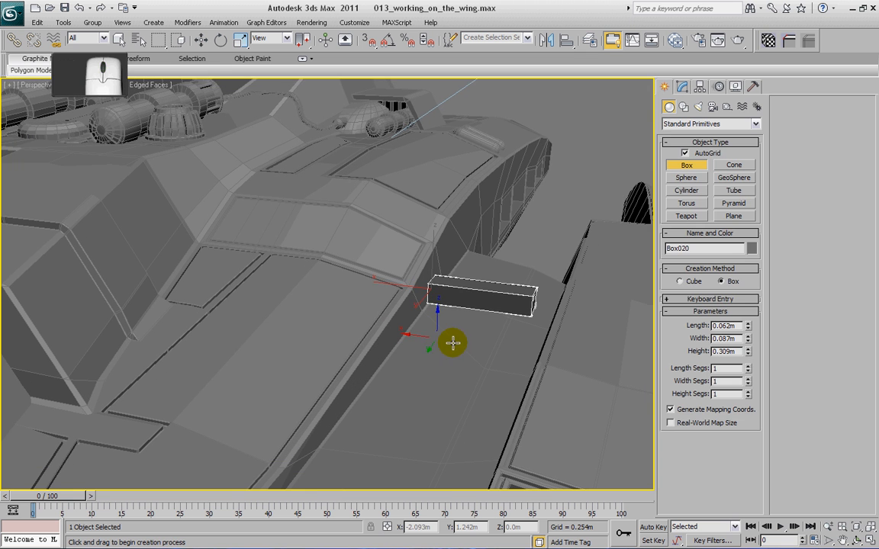
{"action": "right_click", "coordinate": [457, 332]}
{"action": "right_click", "coordinate": [456, 329]}
{"action": "mouse_move", "coordinate": [501, 446]}
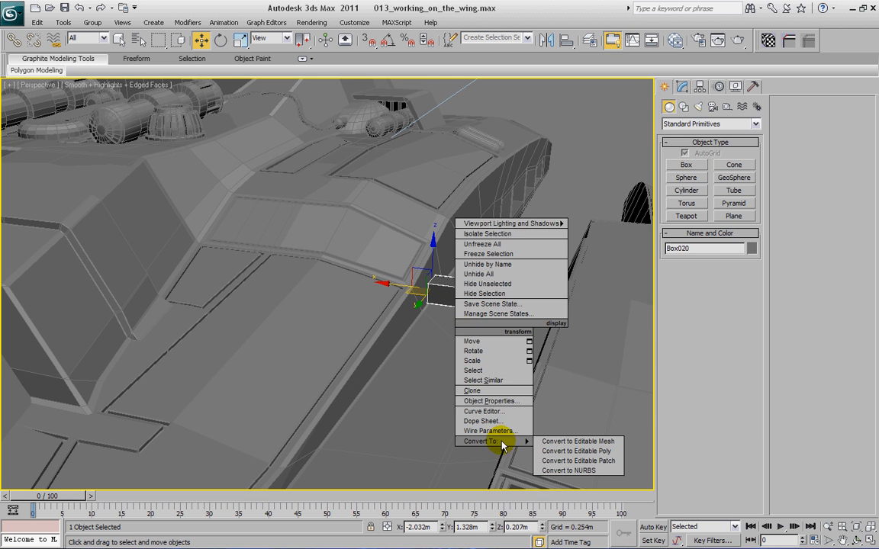
{"action": "left_click", "coordinate": [561, 451]}
Move the polygon at the box's outer end slightly down along the Z axis
{"action": "middle_click_drag", "start_coordinate": [473, 379], "coordinate": [457, 388], "text": "alt"}
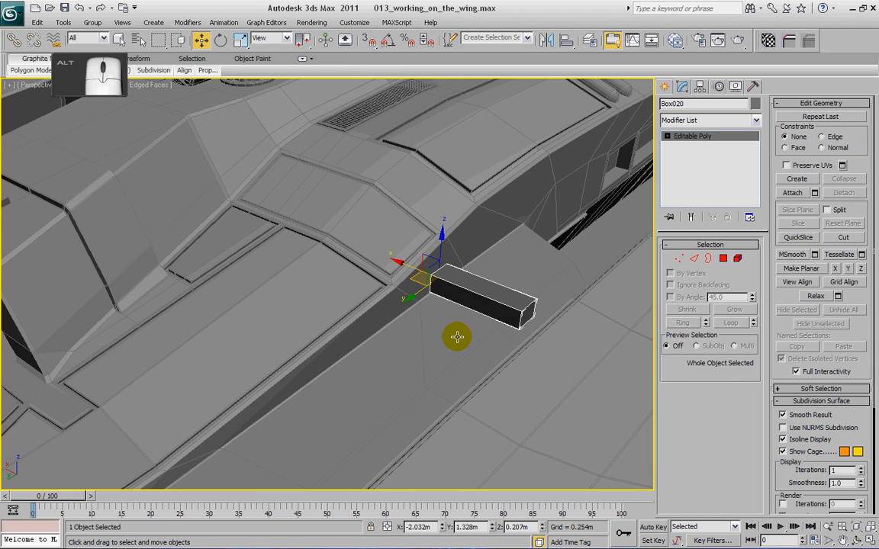
{"action": "left_click", "coordinate": [725, 259]}
{"action": "left_click", "coordinate": [527, 309]}
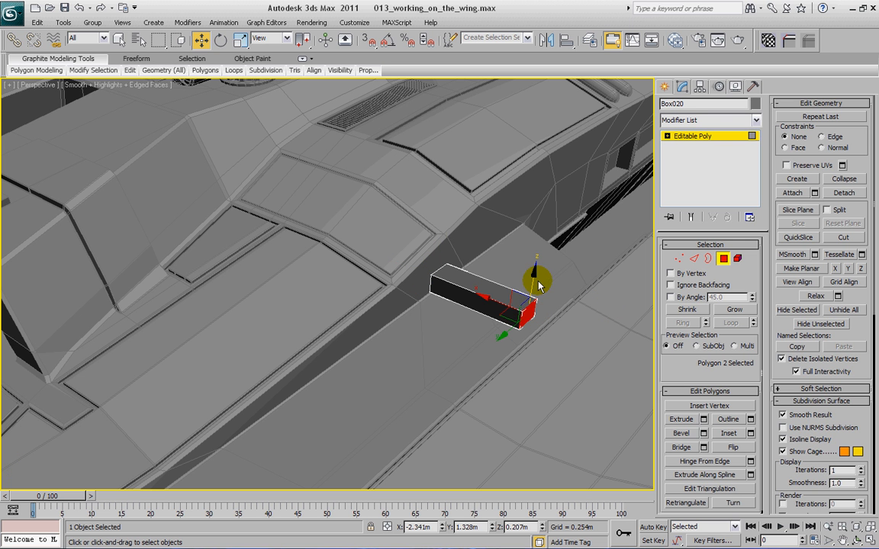
{"action": "mouse_move", "coordinate": [534, 276]}
{"action": "left_mouse_down"}
{"action": "mouse_move", "coordinate": [532, 284]}
{"action": "mouse_move", "coordinate": [529, 276]}
{"action": "left_mouse_up"}
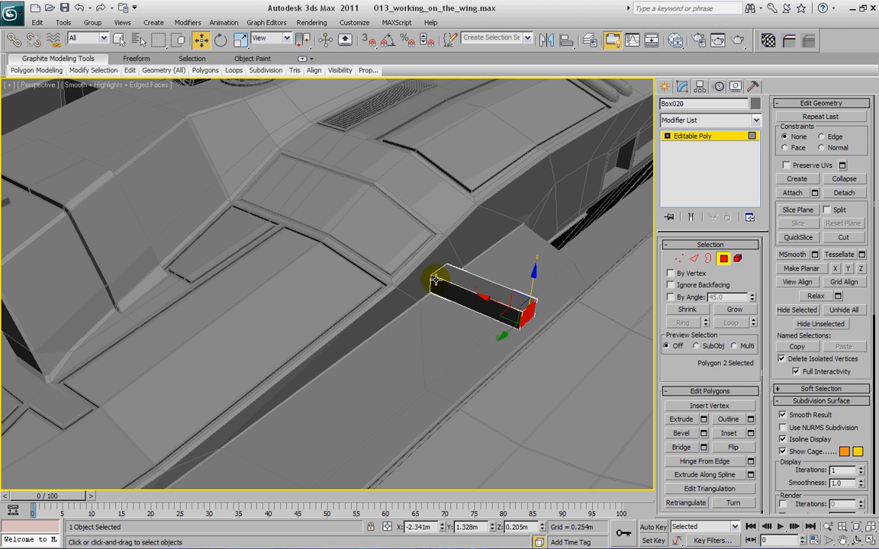
Shape the box into a wedge by raising its top edge at the hull slightly and lowering its outer top edge about 0.04 m
{"action": "left_click", "coordinate": [693, 259]}
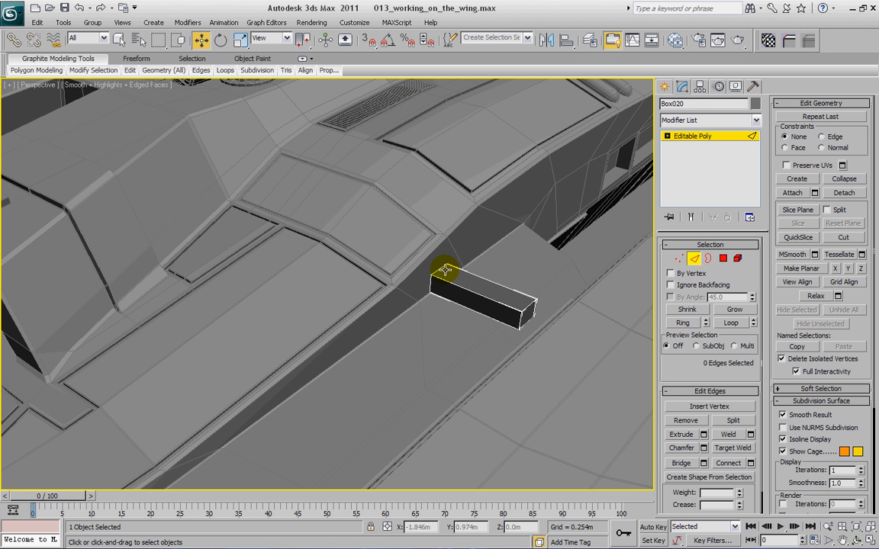
{"action": "left_click", "coordinate": [446, 258]}
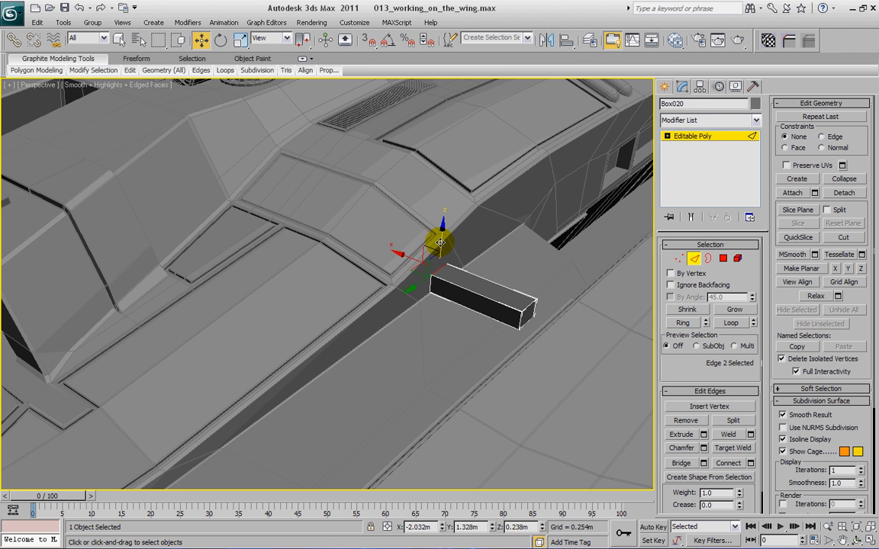
{"action": "left_click_drag", "start_coordinate": [440, 242], "coordinate": [442, 237]}
{"action": "left_click", "coordinate": [530, 305]}
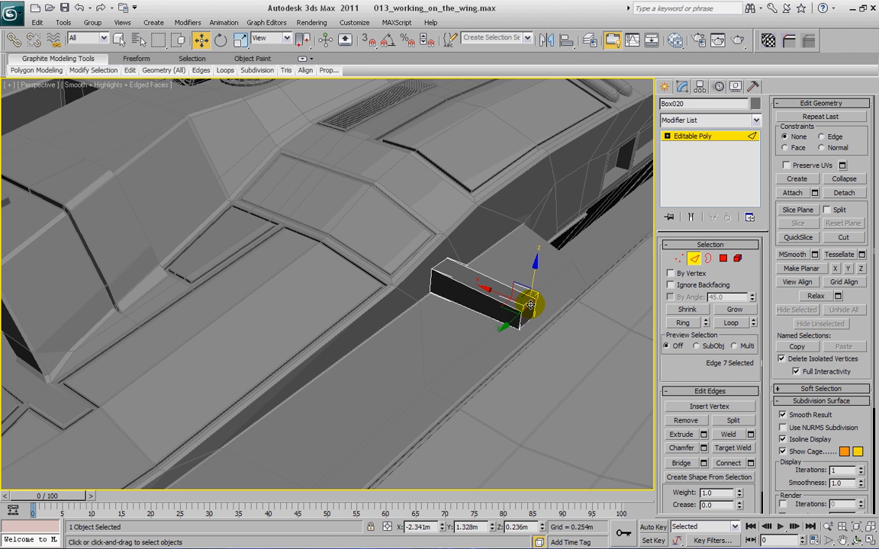
{"action": "left_click_drag", "start_coordinate": [536, 272], "coordinate": [533, 288]}
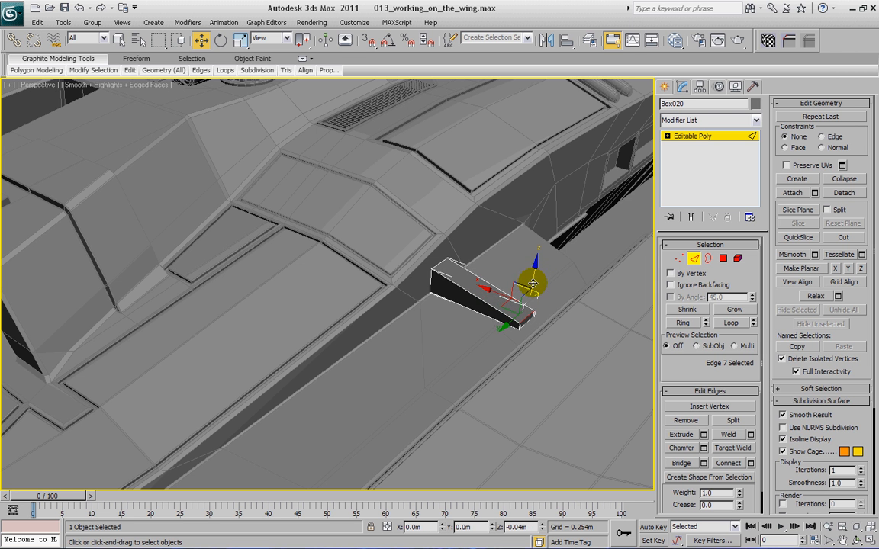
Delete the wedge's hidden bottom polygon
{"action": "middle_click_drag", "start_coordinate": [440, 302], "coordinate": [388, 242], "text": "alt"}
{"action": "left_click", "coordinate": [723, 259]}
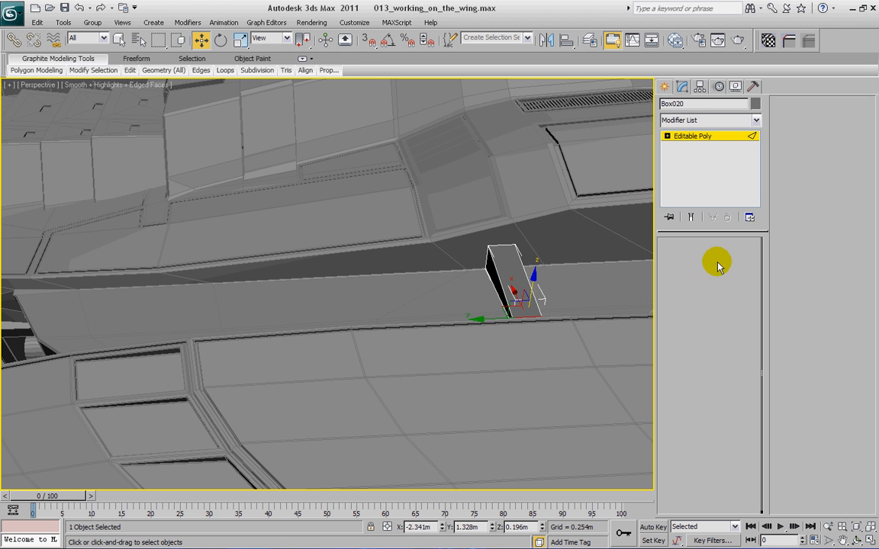
{"action": "left_click", "coordinate": [508, 279]}
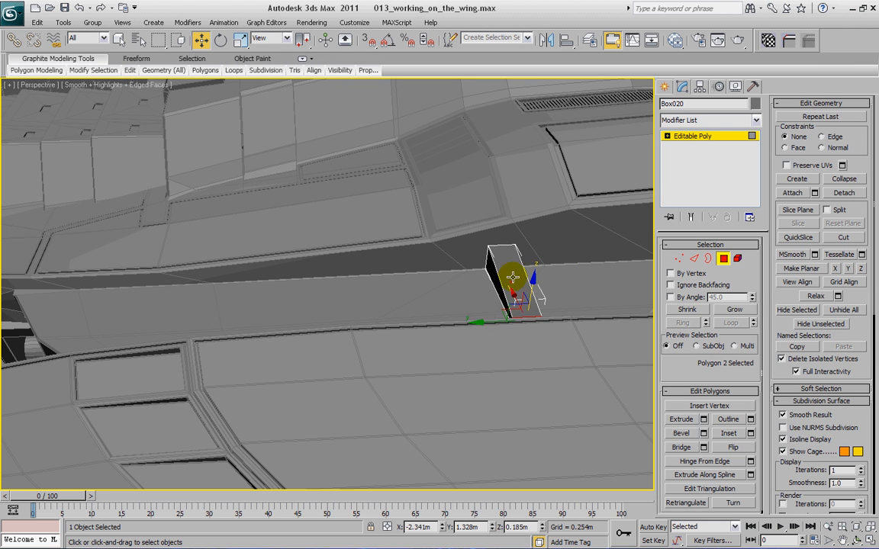
{"action": "left_click", "coordinate": [749, 309]}
{"action": "key", "text": "Delete"}
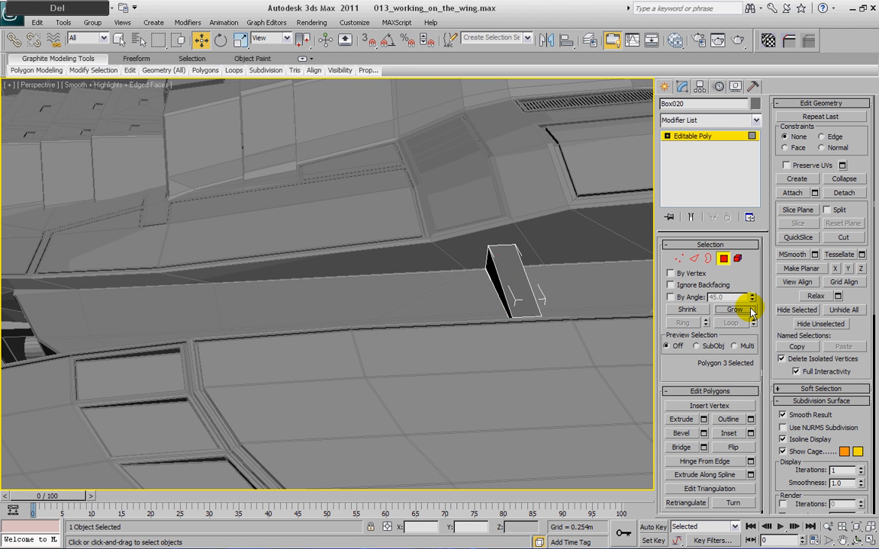
Delete the wedge's hidden end polygon that sits against the hull
{"action": "middle_click_drag", "start_coordinate": [594, 300], "coordinate": [572, 313], "text": "alt"}
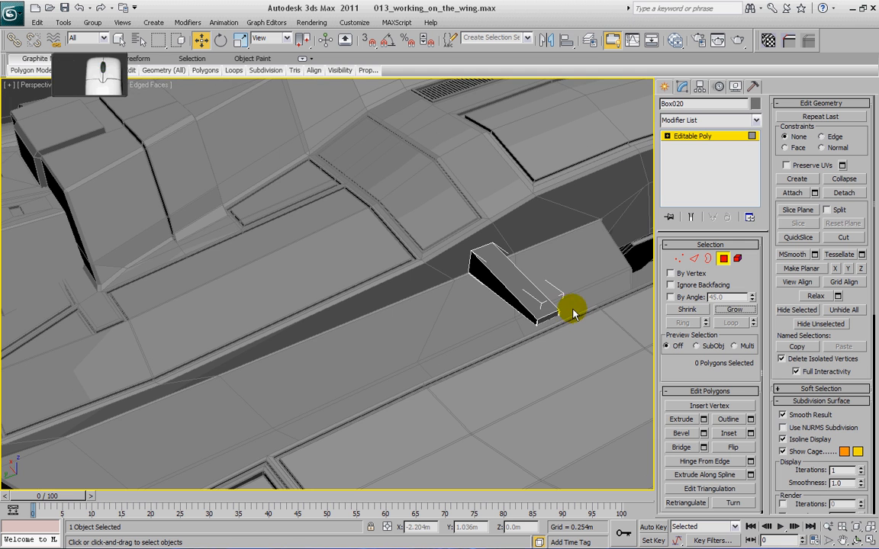
{"action": "left_click", "coordinate": [551, 316]}
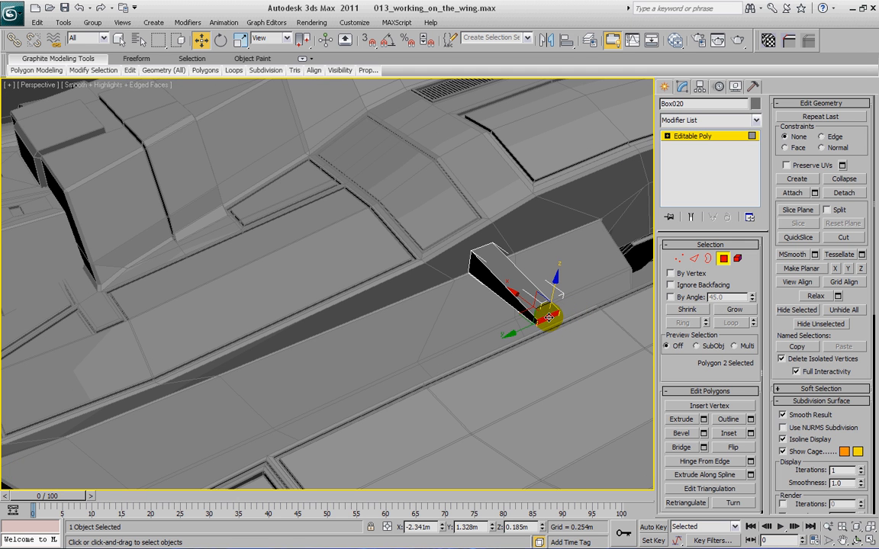
{"action": "left_click", "coordinate": [732, 309]}
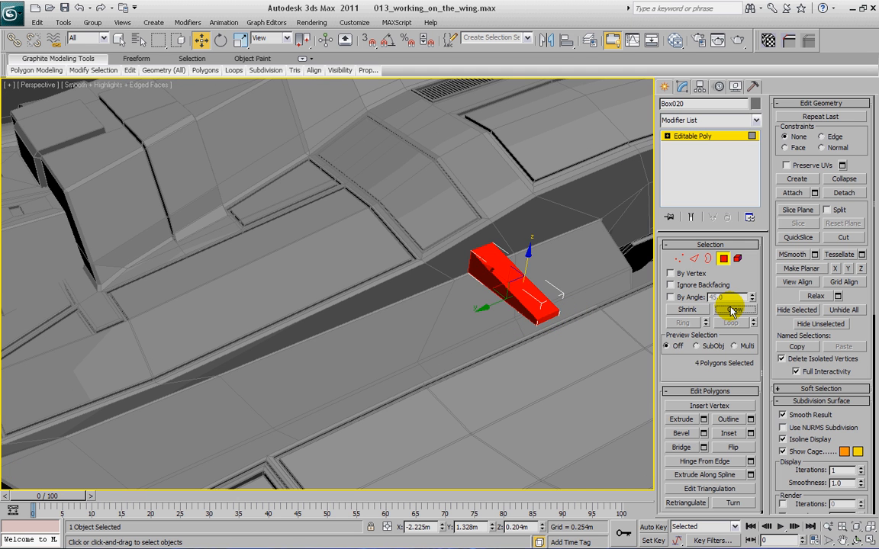
{"action": "key", "text": "Delete"}
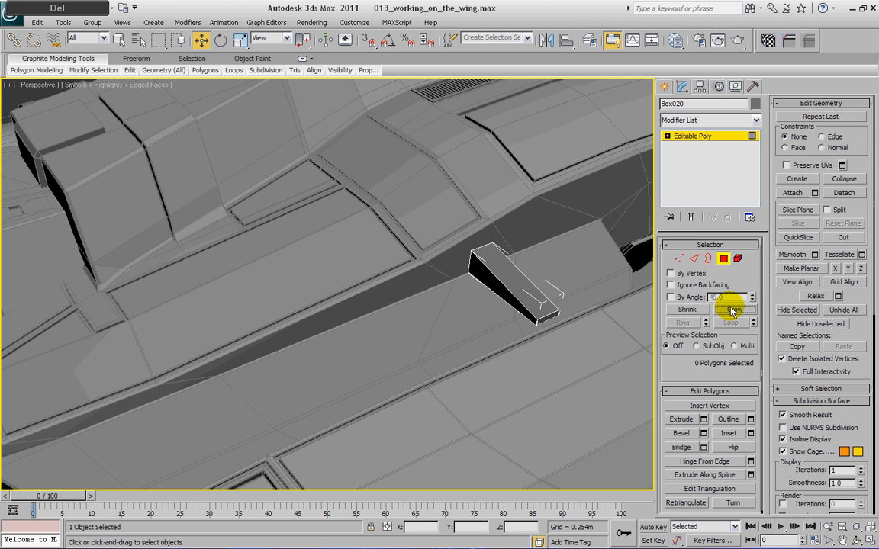
Narrow the wedge's top polygon by scaling it down along the Y axis
{"action": "left_click", "coordinate": [523, 282]}
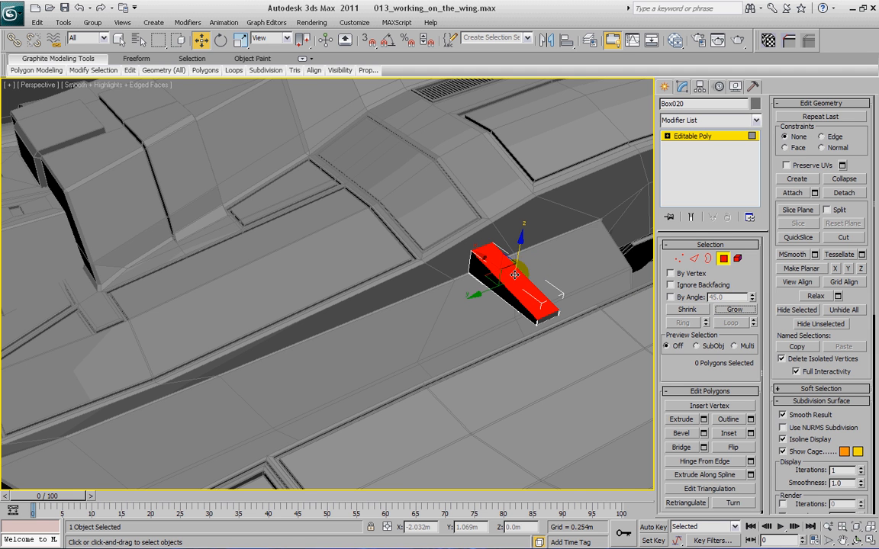
{"action": "left_click", "coordinate": [239, 40]}
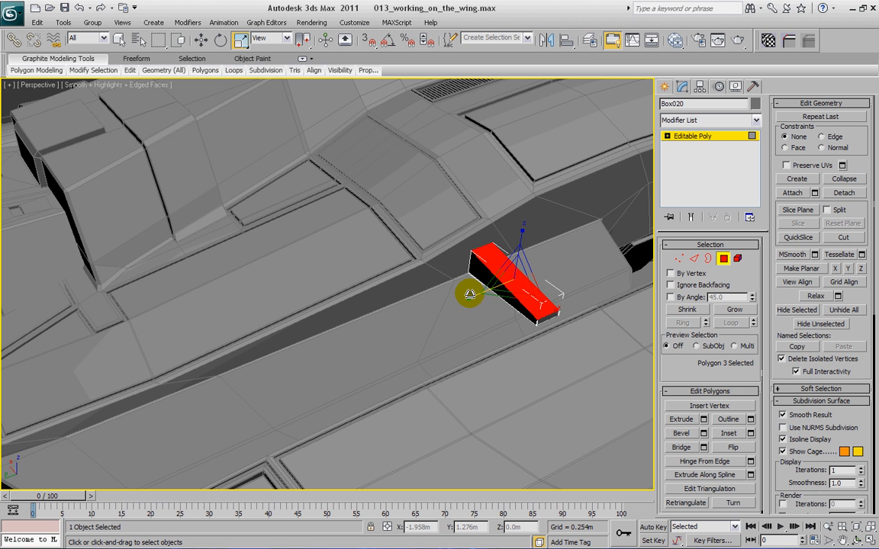
{"action": "left_click_drag", "start_coordinate": [470, 294], "coordinate": [490, 289]}
{"action": "mouse_move", "coordinate": [523, 296]}
{"action": "middle_mouse_down", "text": "alt"}
{"action": "mouse_move", "coordinate": [475, 282]}
{"action": "mouse_move", "coordinate": [534, 301]}
{"action": "middle_mouse_up", "text": "alt"}
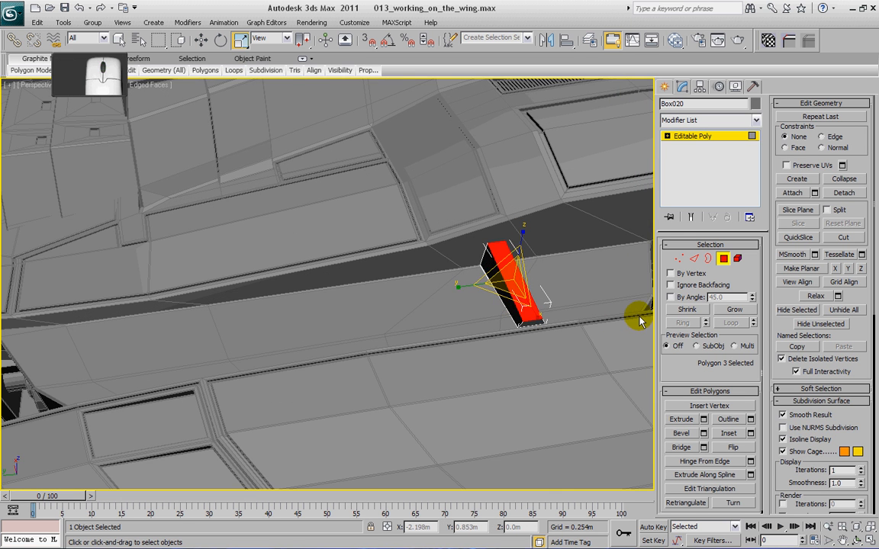
Chamfer all of the wedge's edges by 0.005 m
{"action": "scroll", "coordinate": [637, 314], "scroll_direction": "up", "scroll_amount": 3}
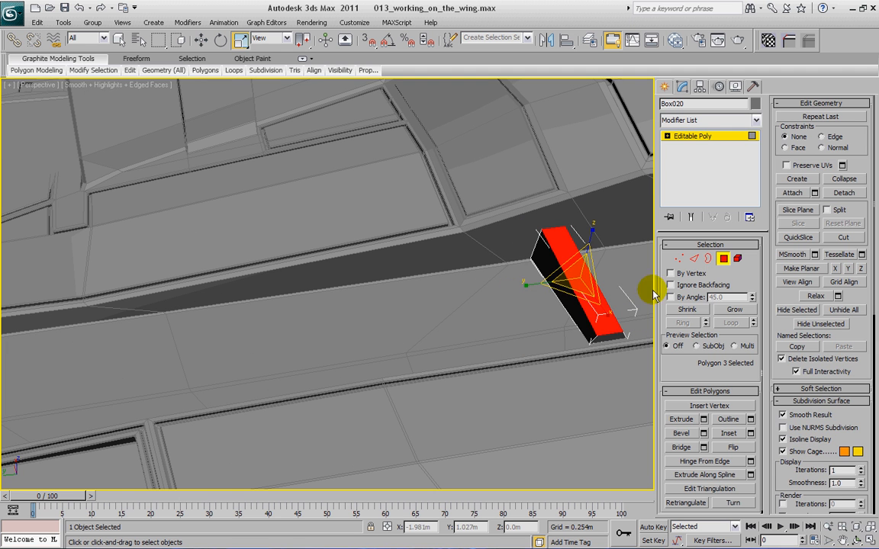
{"action": "left_click", "coordinate": [697, 260]}
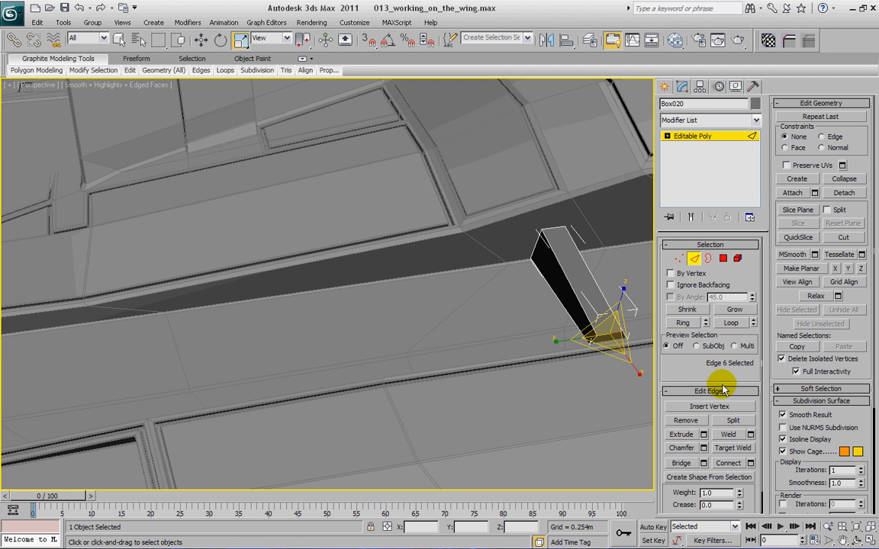
{"action": "key", "text": "ctrl+a"}
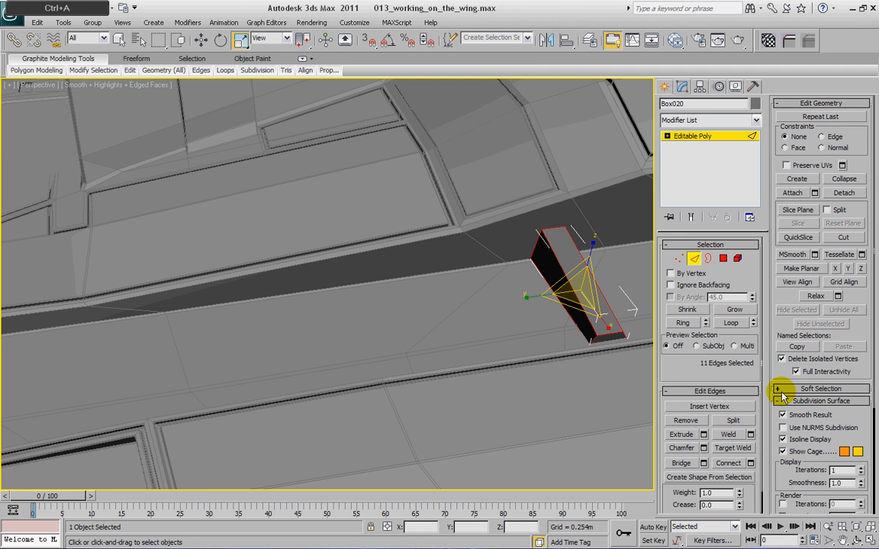
{"action": "left_click", "coordinate": [702, 449]}
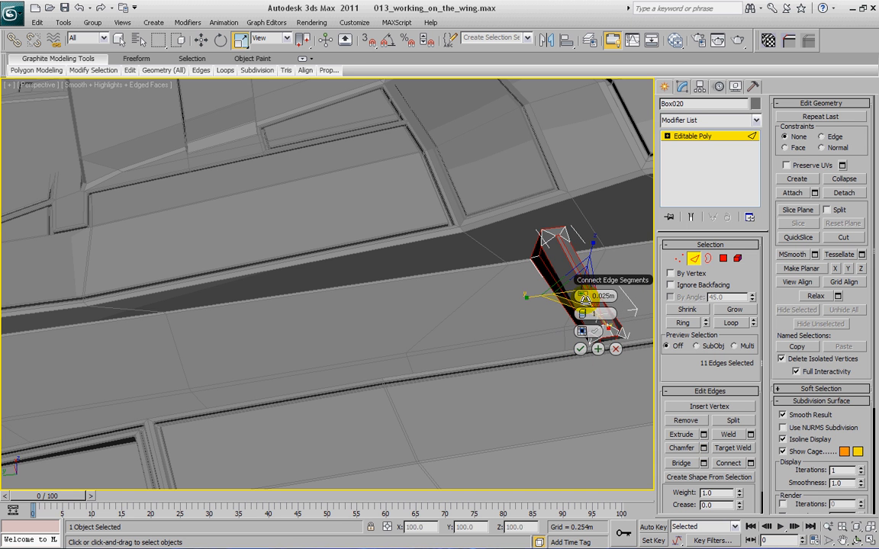
{"action": "left_click_drag", "start_coordinate": [585, 297], "coordinate": [578, 296]}
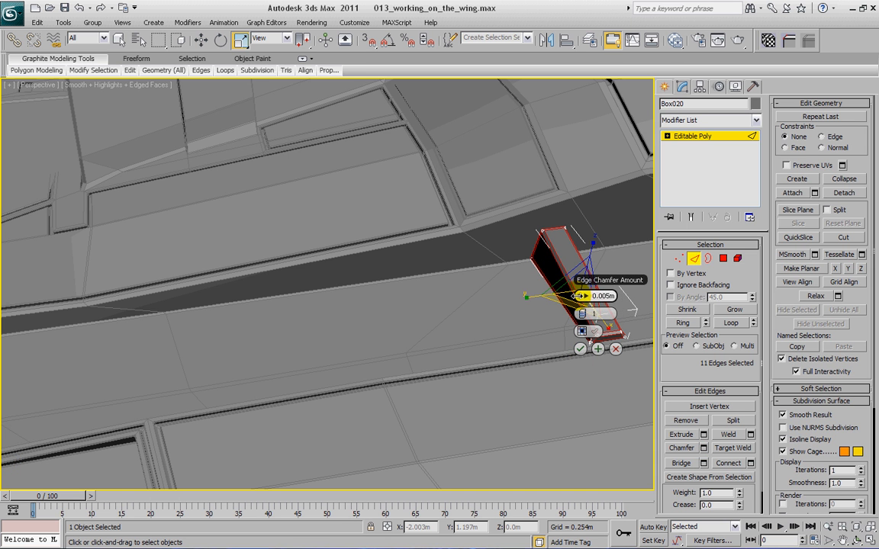
{"action": "left_click", "coordinate": [580, 349]}
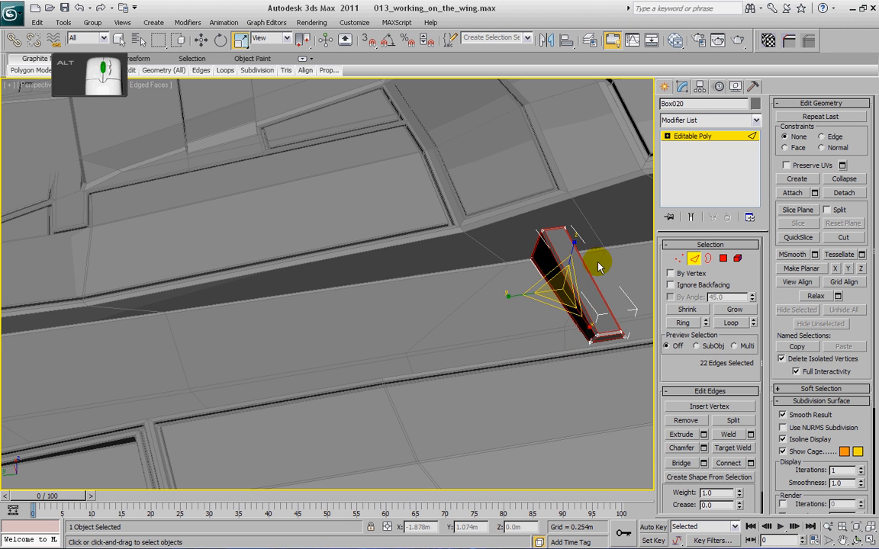
Clone the whole wedge along the hull in the Y direction as five copies spaced about 0.127 m apart
{"action": "middle_click_drag", "start_coordinate": [598, 267], "coordinate": [600, 227], "text": "alt"}
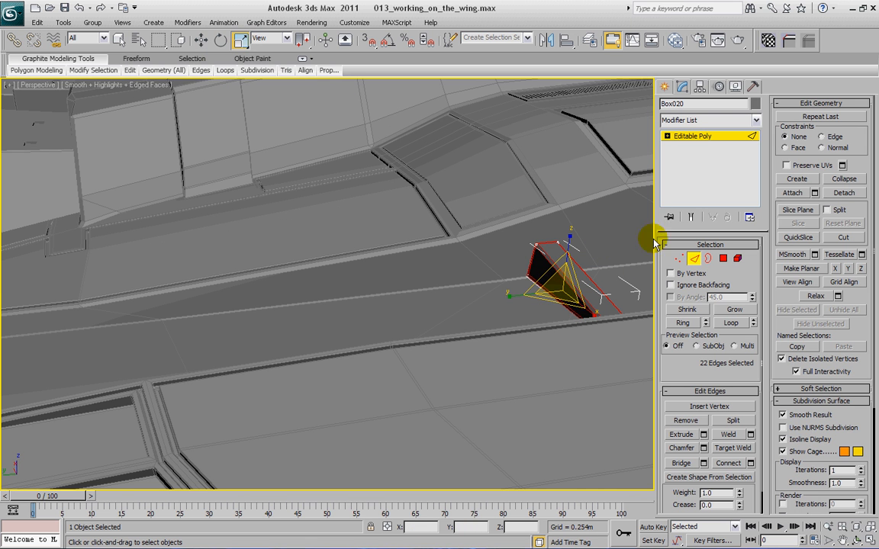
{"action": "left_click", "coordinate": [693, 258]}
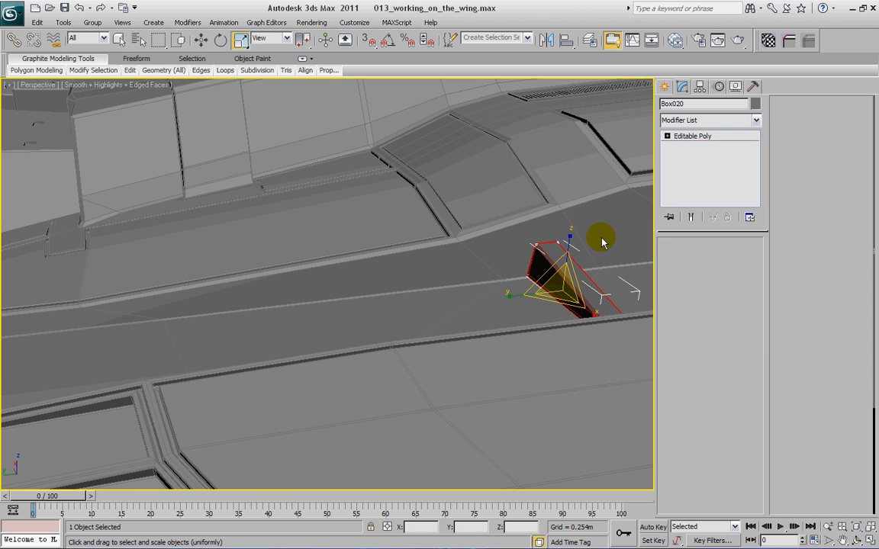
{"action": "left_click", "coordinate": [201, 41]}
{"action": "middle_click_drag", "start_coordinate": [353, 178], "coordinate": [473, 236]}
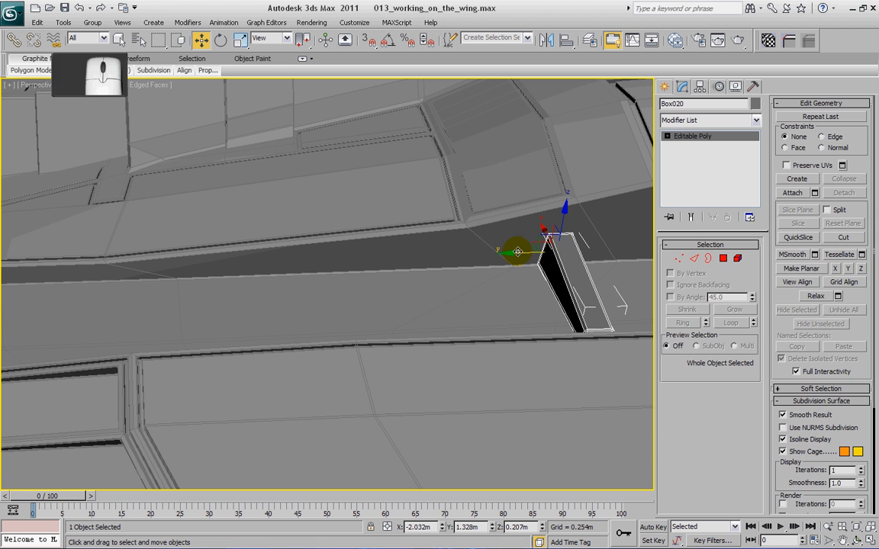
{"action": "left_click_drag", "start_coordinate": [517, 252], "coordinate": [467, 251], "text": "shift"}
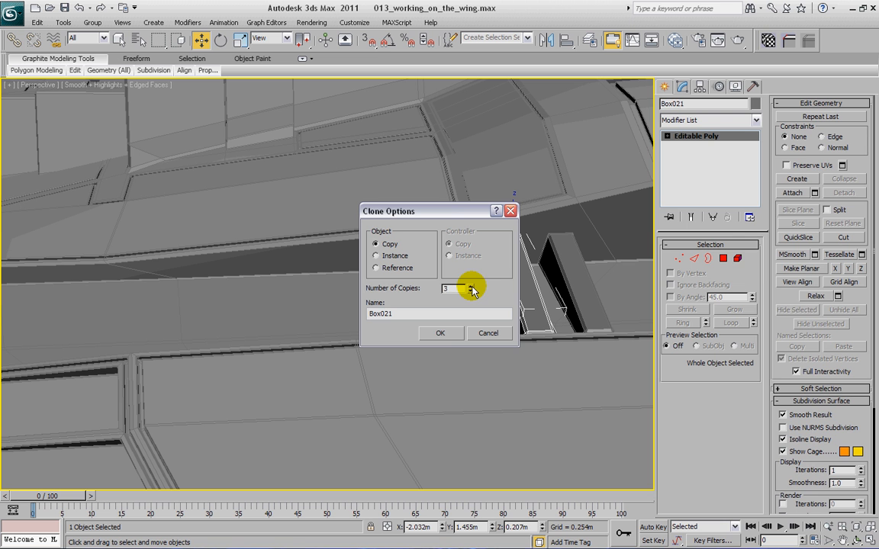
{"action": "left_click", "coordinate": [471, 286]}
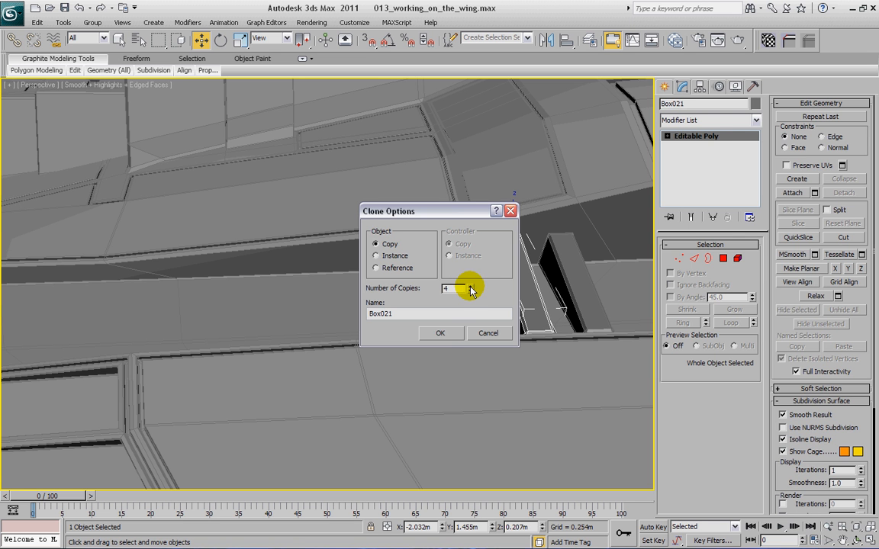
{"action": "left_click", "coordinate": [440, 333]}
Lower the last wedge in the row about 0.014 m and the one before it about 0.009 m along Z
{"action": "middle_click_drag", "start_coordinate": [374, 280], "coordinate": [287, 230], "text": "alt"}
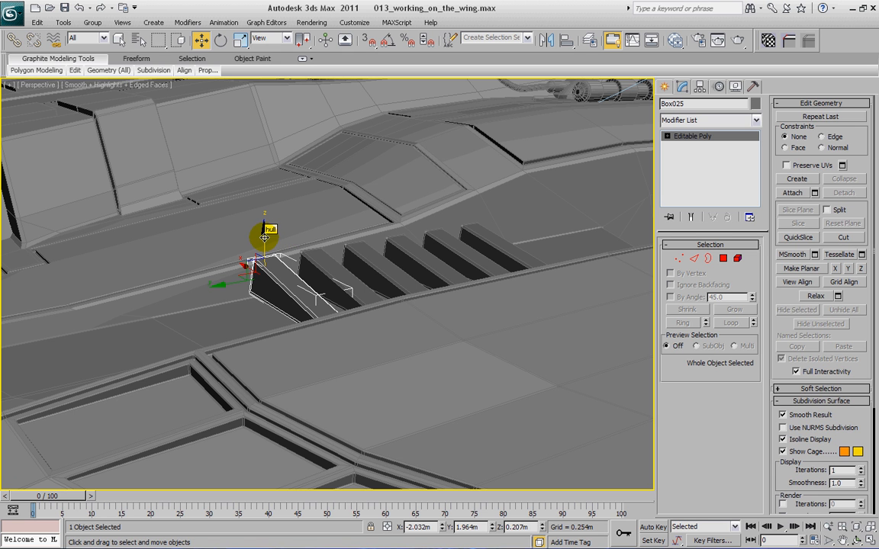
{"action": "left_click_drag", "start_coordinate": [264, 237], "coordinate": [264, 243]}
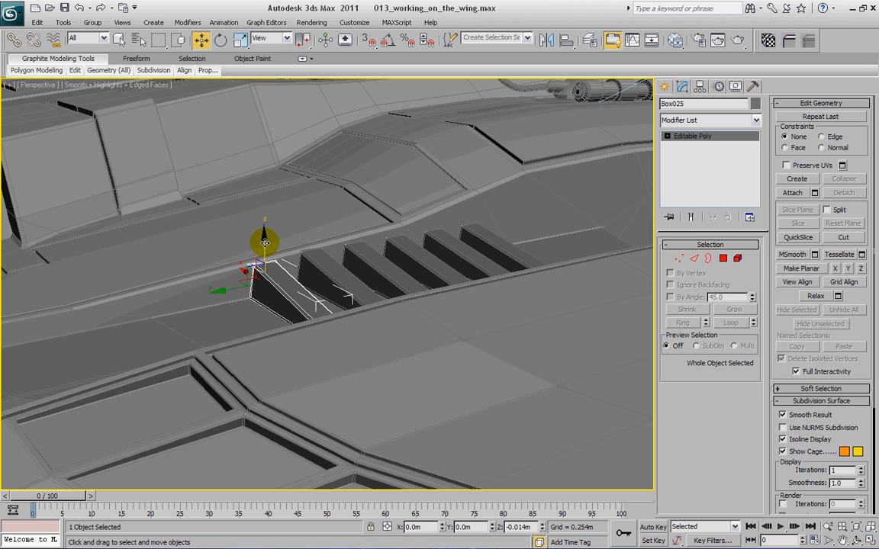
{"action": "left_click", "coordinate": [314, 259]}
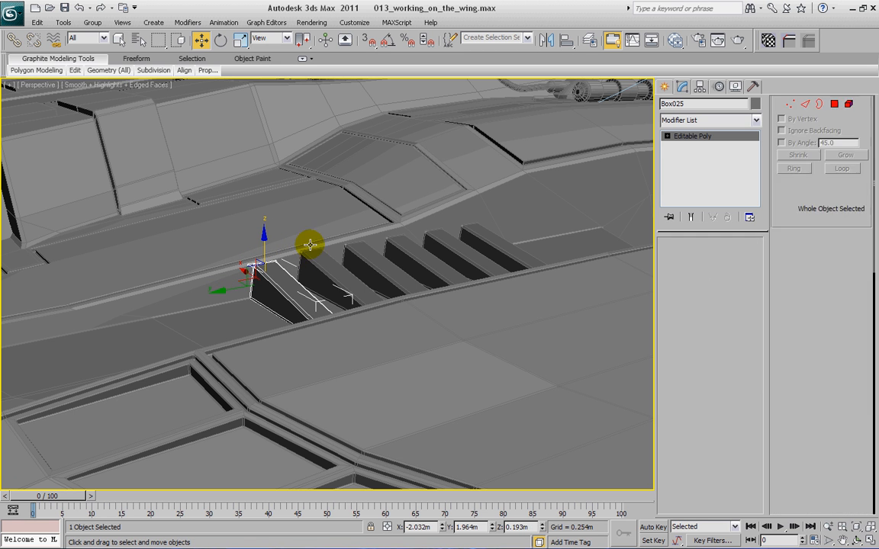
{"action": "left_click_drag", "start_coordinate": [311, 233], "coordinate": [310, 237]}
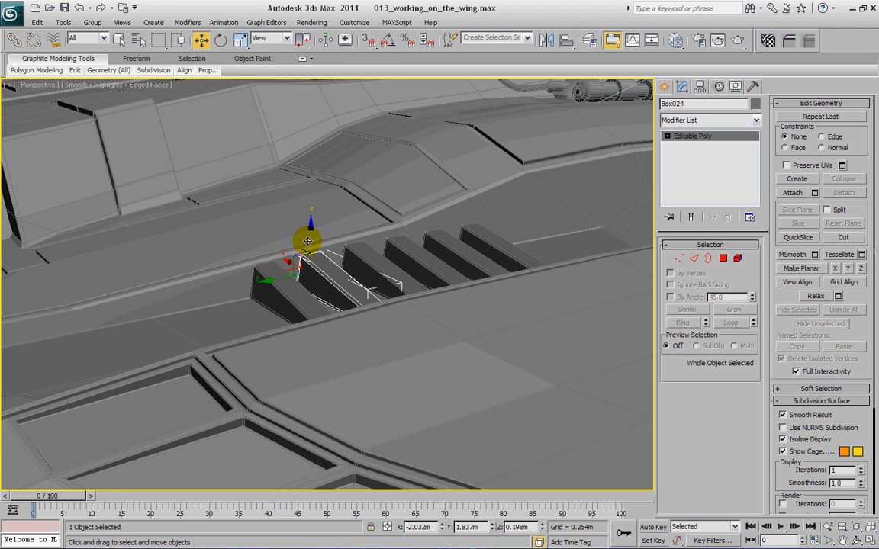
Extend the row by cloning its last wedge at about 0.146 m spacing along Y, and delete the surplus copy at the end
{"action": "middle_click_drag", "start_coordinate": [307, 241], "coordinate": [274, 272], "text": "alt"}
{"action": "left_click", "coordinate": [345, 264]}
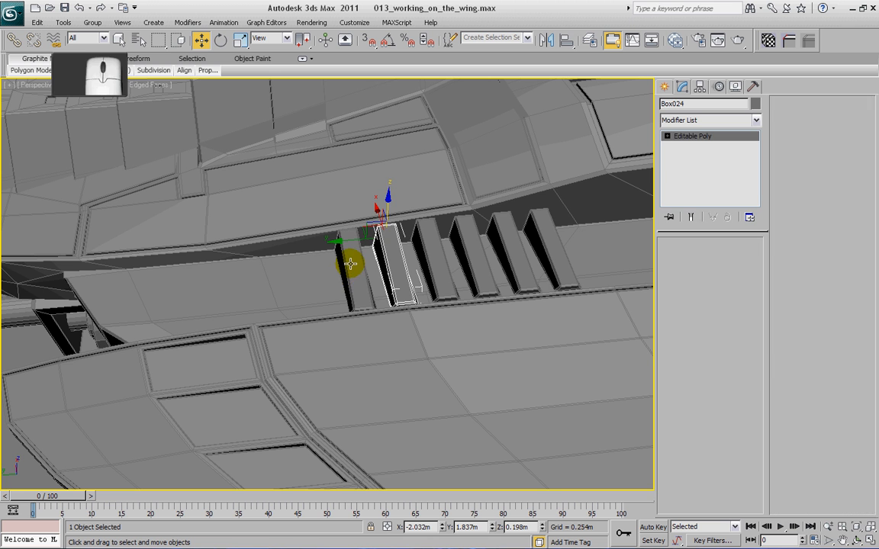
{"action": "left_click_drag", "start_coordinate": [314, 242], "coordinate": [270, 246], "text": "shift"}
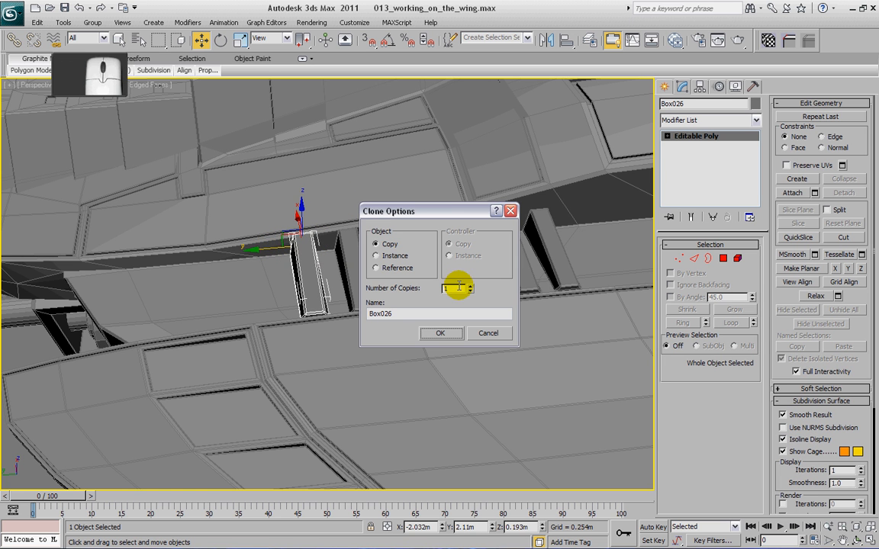
{"action": "left_click", "coordinate": [442, 333]}
{"action": "mouse_move", "coordinate": [235, 267]}
{"action": "middle_mouse_down", "text": "alt"}
{"action": "mouse_move", "coordinate": [289, 264]}
{"action": "mouse_move", "coordinate": [235, 266]}
{"action": "middle_mouse_up", "text": "alt"}
{"action": "left_click", "coordinate": [216, 276]}
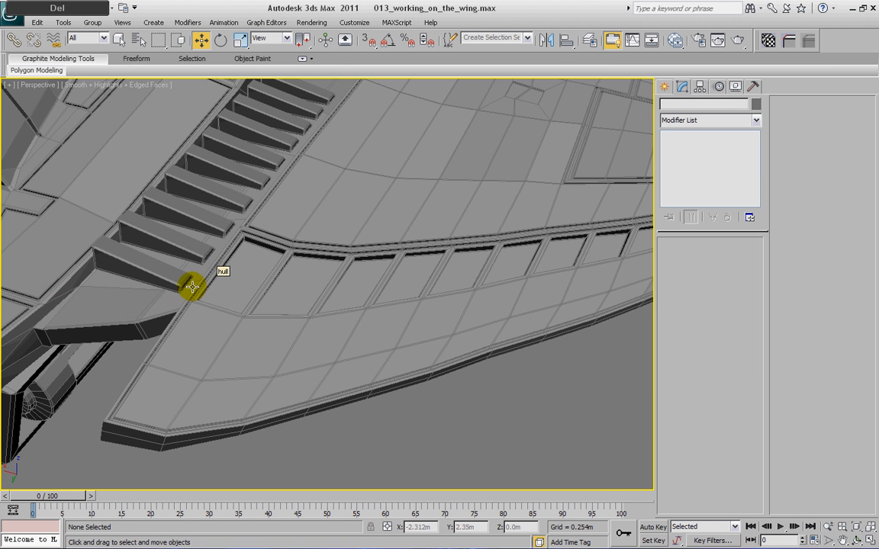
Lower the new end wedge of the row about 0.005 m along Z
{"action": "middle_click_drag", "start_coordinate": [113, 276], "coordinate": [350, 288], "text": "alt"}
{"action": "left_click", "coordinate": [134, 258]}
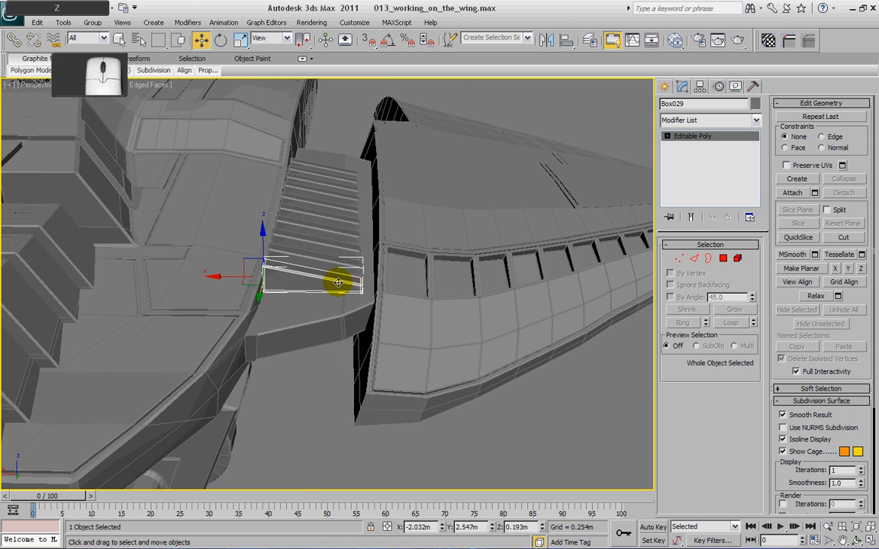
{"action": "key", "text": "z"}
{"action": "middle_click_drag", "start_coordinate": [276, 274], "coordinate": [226, 259], "text": "alt"}
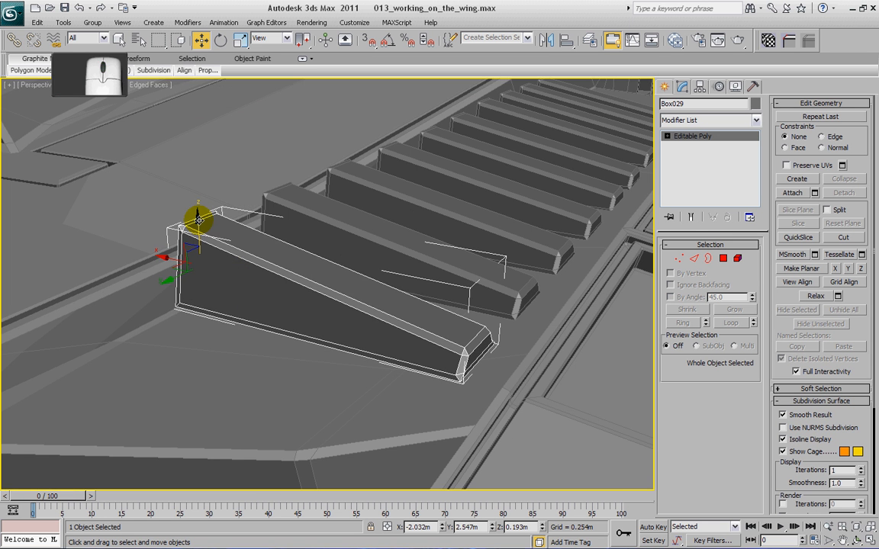
{"action": "left_click_drag", "start_coordinate": [199, 219], "coordinate": [200, 224]}
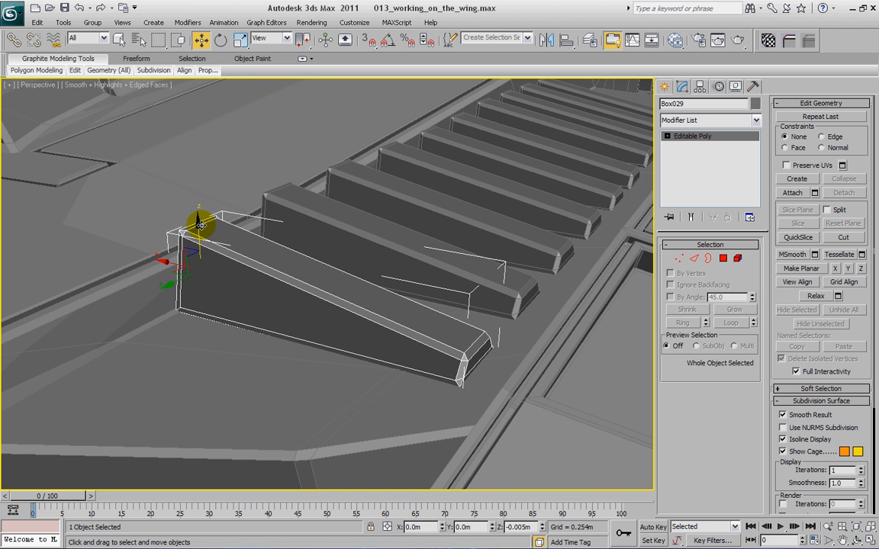
Flatten the end wedge by lowering its upper vertices at the hull to about 0.205 m in Z
{"action": "middle_click_drag", "start_coordinate": [230, 227], "coordinate": [399, 217], "text": "alt"}
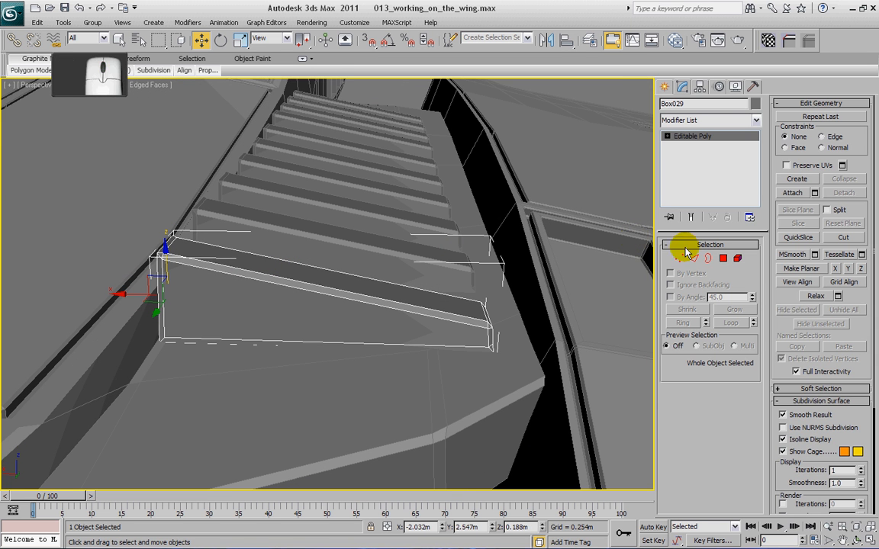
{"action": "left_click", "coordinate": [686, 260]}
{"action": "left_click_drag", "start_coordinate": [124, 202], "coordinate": [181, 270]}
{"action": "left_click", "coordinate": [162, 216]}
{"action": "left_click_drag", "start_coordinate": [165, 198], "coordinate": [163, 230]}
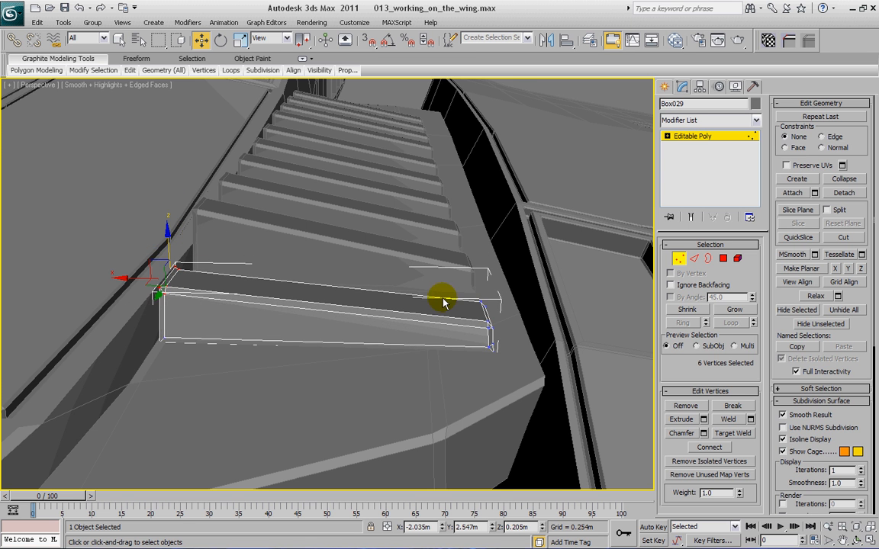
Lower the upper vertices at the end wedge's outer end about 0.008 m along Z, and finish editing its vertices
{"action": "middle_click_drag", "start_coordinate": [447, 298], "coordinate": [439, 299], "text": "alt"}
{"action": "left_click_drag", "start_coordinate": [465, 301], "coordinate": [508, 339]}
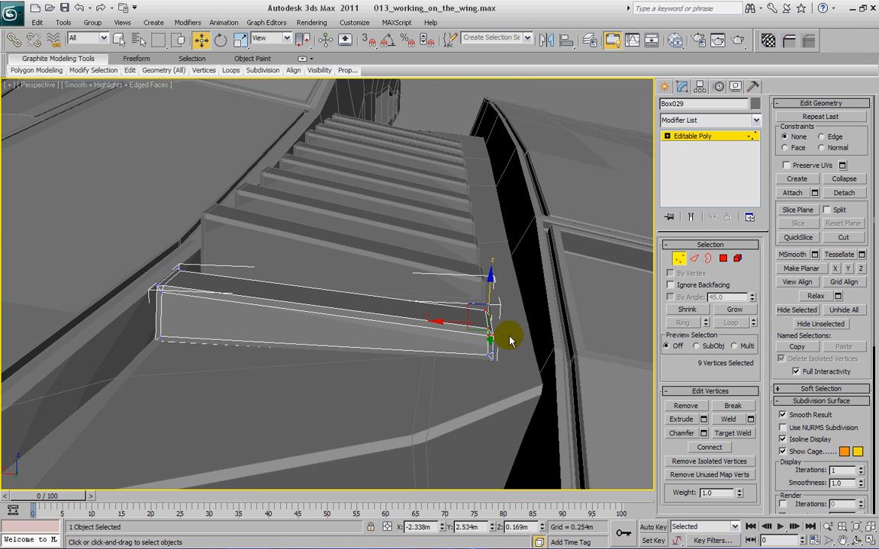
{"action": "middle_click_drag", "start_coordinate": [526, 328], "coordinate": [514, 298], "text": "alt"}
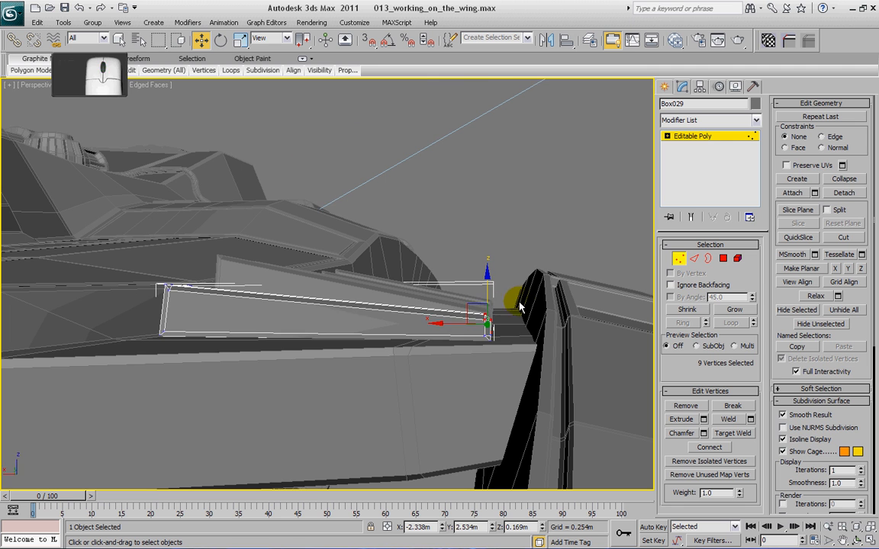
{"action": "left_click_drag", "start_coordinate": [480, 319], "coordinate": [485, 279]}
{"action": "key", "text": "ctrl+z"}
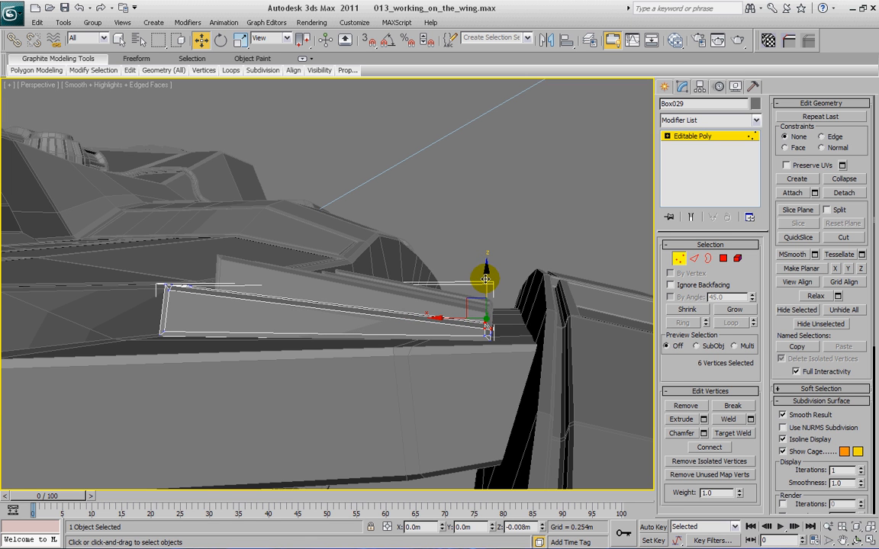
{"action": "middle_click_drag", "start_coordinate": [351, 236], "coordinate": [314, 252], "text": "alt"}
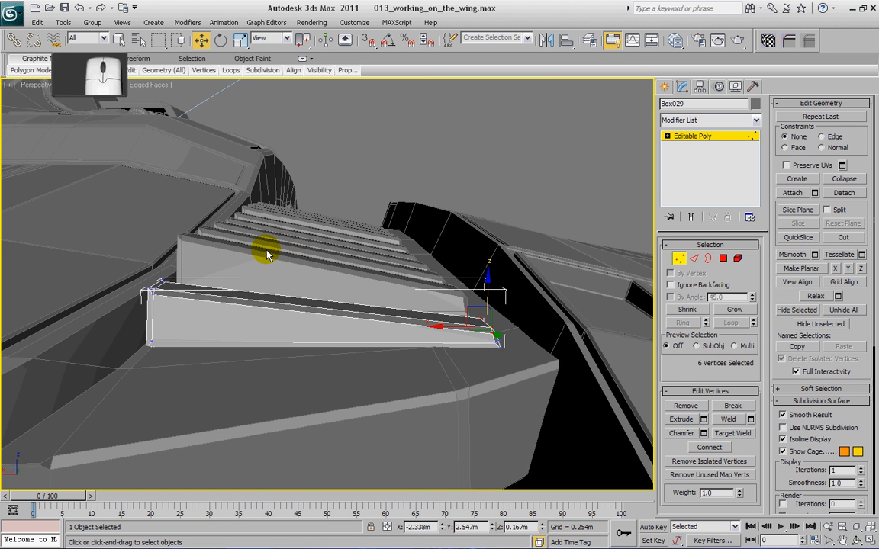
{"action": "middle_click_drag", "start_coordinate": [449, 245], "coordinate": [373, 259], "text": "alt"}
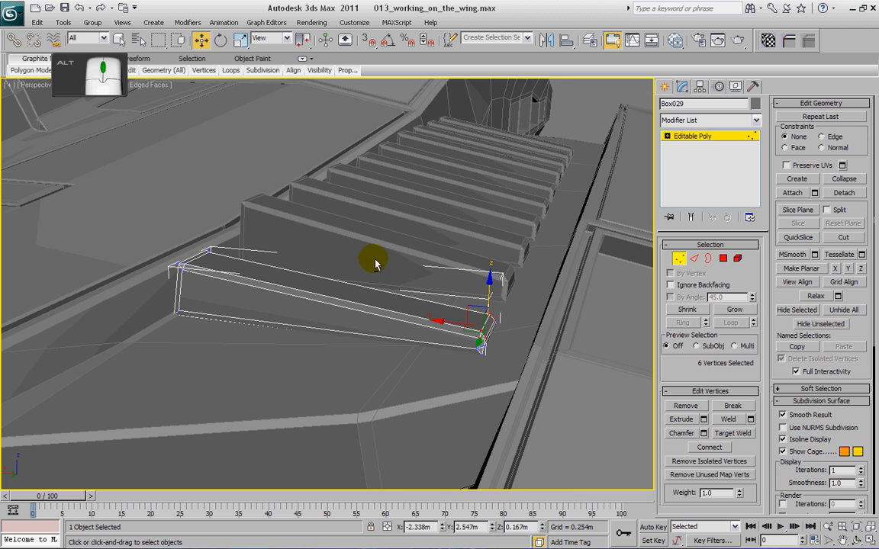
{"action": "left_click", "coordinate": [680, 259]}
Flatten the second-to-last wedge by lowering its upper vertices at the hull to about 0.202 m in Z
{"action": "left_click", "coordinate": [359, 217]}
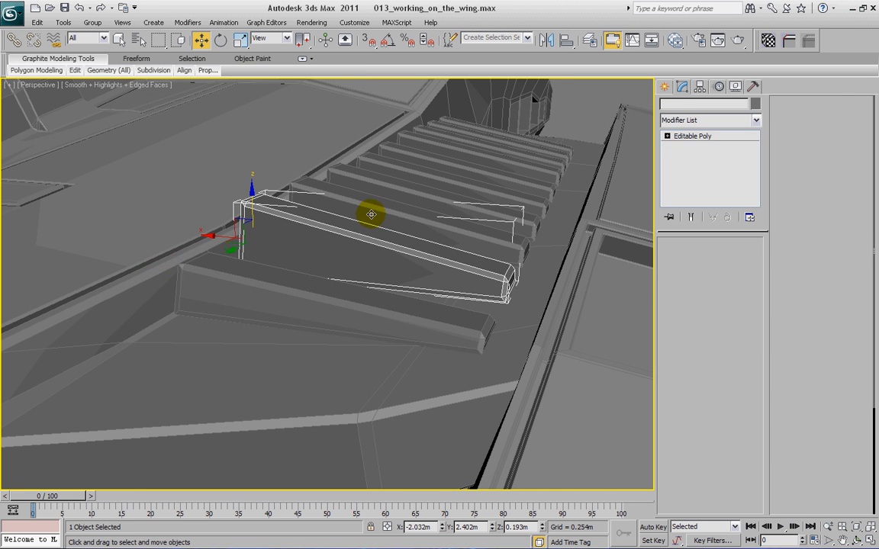
{"action": "middle_click_drag", "start_coordinate": [368, 212], "coordinate": [392, 226], "text": "alt"}
{"action": "left_click", "coordinate": [677, 260]}
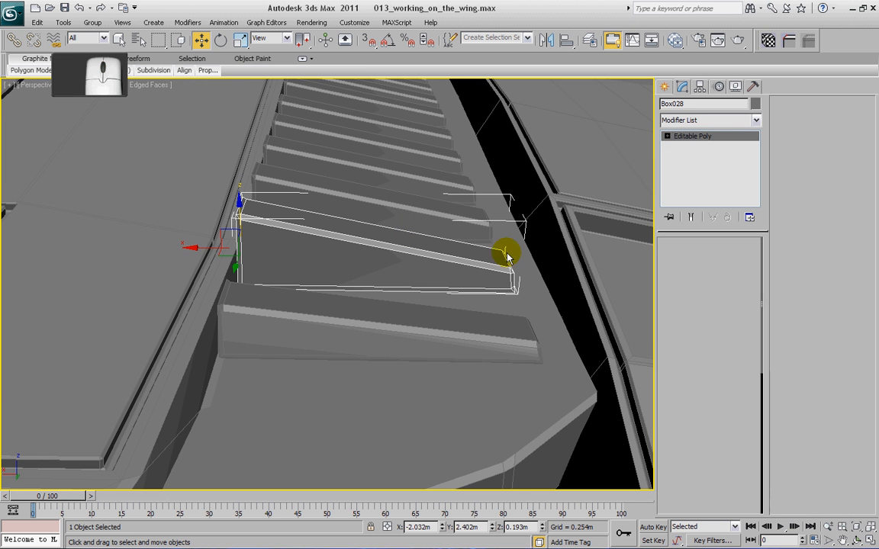
{"action": "middle_click_drag", "start_coordinate": [505, 249], "coordinate": [491, 236], "text": "alt"}
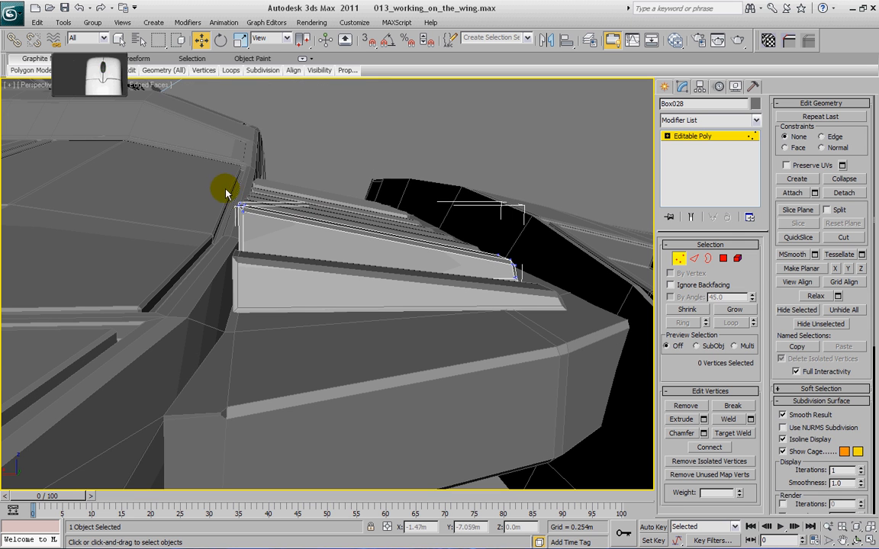
{"action": "left_click_drag", "start_coordinate": [225, 187], "coordinate": [248, 224]}
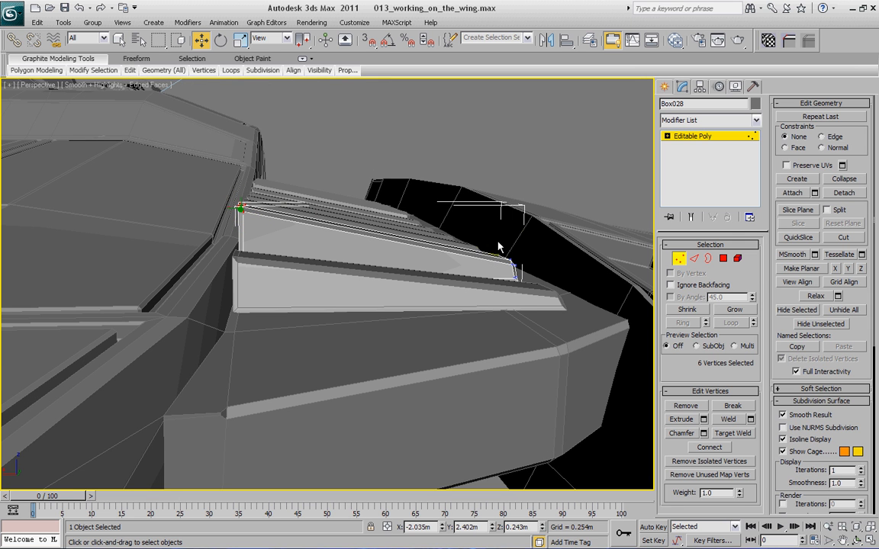
{"action": "middle_click_drag", "start_coordinate": [497, 246], "coordinate": [507, 246], "text": "alt"}
{"action": "left_click_drag", "start_coordinate": [239, 171], "coordinate": [239, 202]}
Lower the upper vertices at the second-to-last wedge's outer end about 0.009 m along Z, and finish editing its vertices
{"action": "middle_click_drag", "start_coordinate": [421, 251], "coordinate": [456, 258], "text": "alt"}
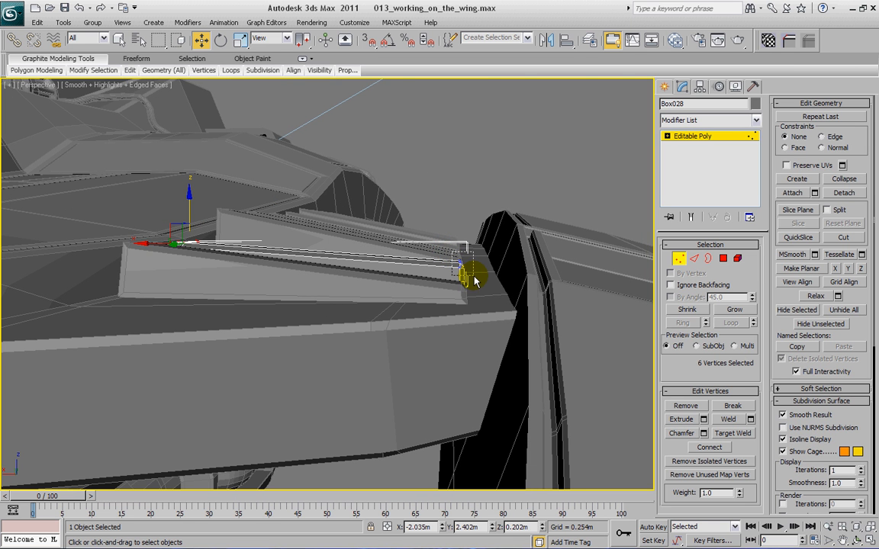
{"action": "left_click_drag", "start_coordinate": [469, 275], "coordinate": [470, 279]}
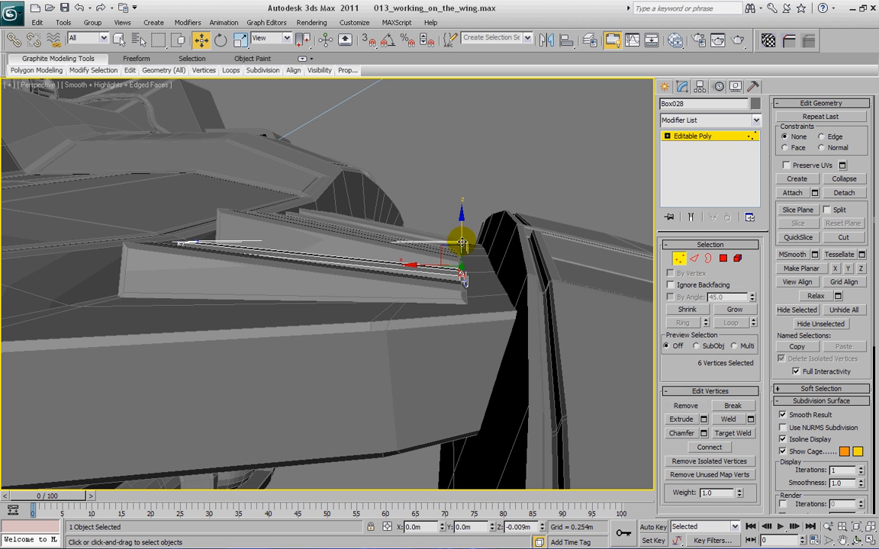
{"action": "middle_click_drag", "start_coordinate": [392, 196], "coordinate": [358, 221], "text": "alt"}
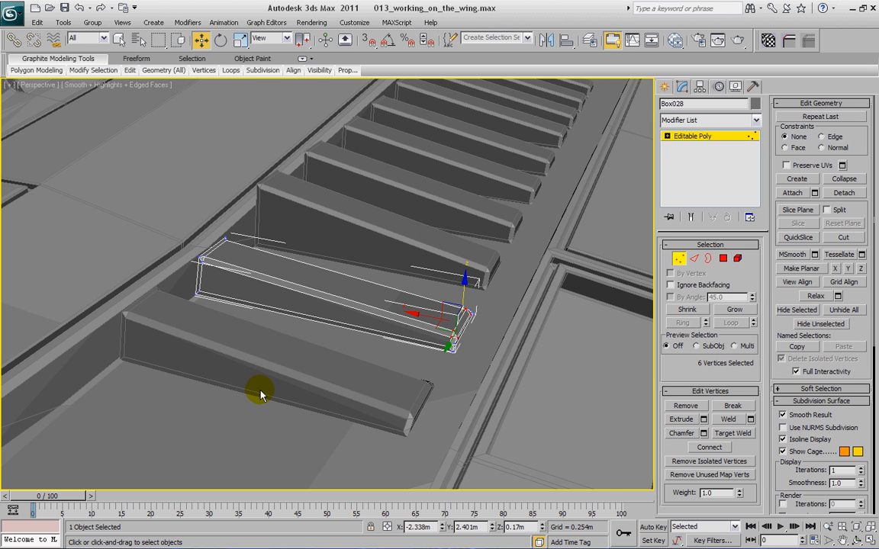
{"action": "mouse_move", "coordinate": [382, 217]}
{"action": "middle_mouse_down"}
{"action": "mouse_move", "coordinate": [371, 162]}
{"action": "mouse_move", "coordinate": [382, 227]}
{"action": "middle_mouse_up"}
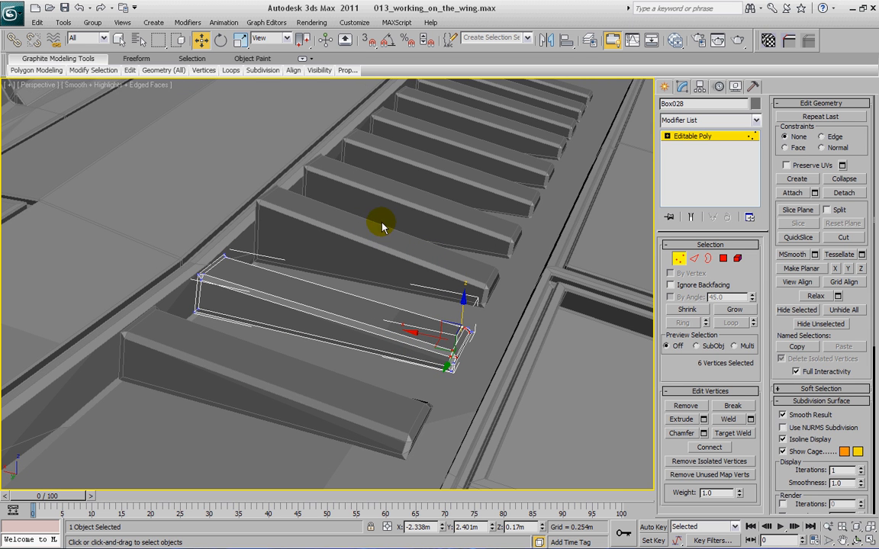
{"action": "left_click", "coordinate": [678, 260]}
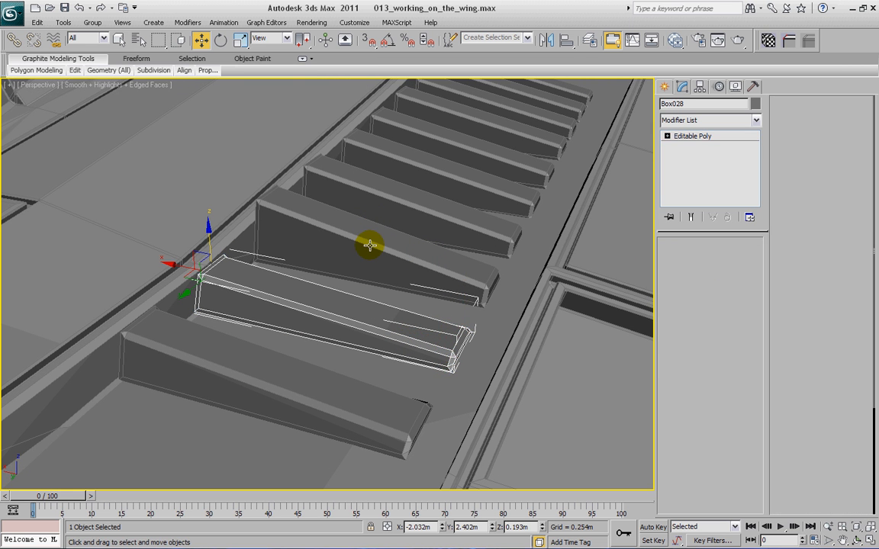
Flatten the third wedge from the end by lowering its upper vertices at the hull about 0.03 m along Z
{"action": "left_click", "coordinate": [334, 226]}
{"action": "middle_click_drag", "start_coordinate": [333, 226], "coordinate": [366, 202], "text": "alt"}
{"action": "left_click", "coordinate": [678, 260]}
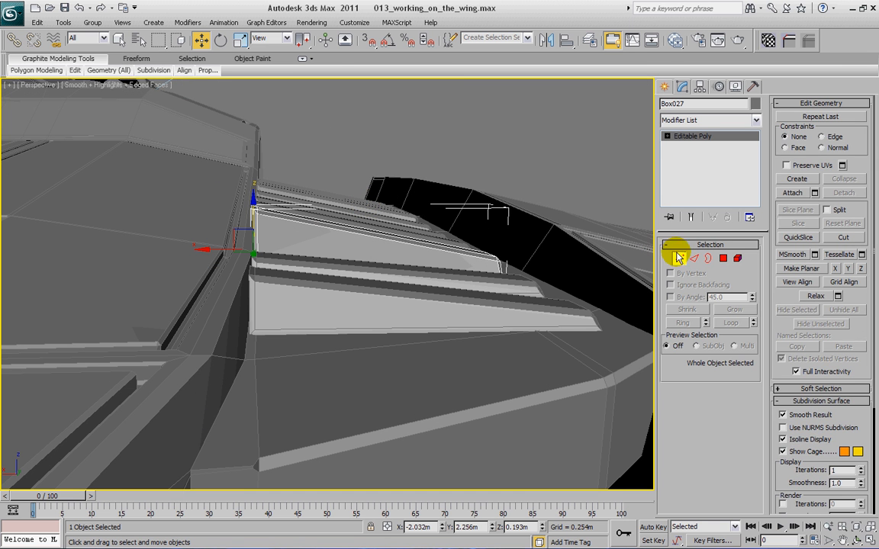
{"action": "middle_click_drag", "start_coordinate": [304, 220], "coordinate": [303, 223], "text": "alt"}
{"action": "left_click_drag", "start_coordinate": [229, 189], "coordinate": [266, 225]}
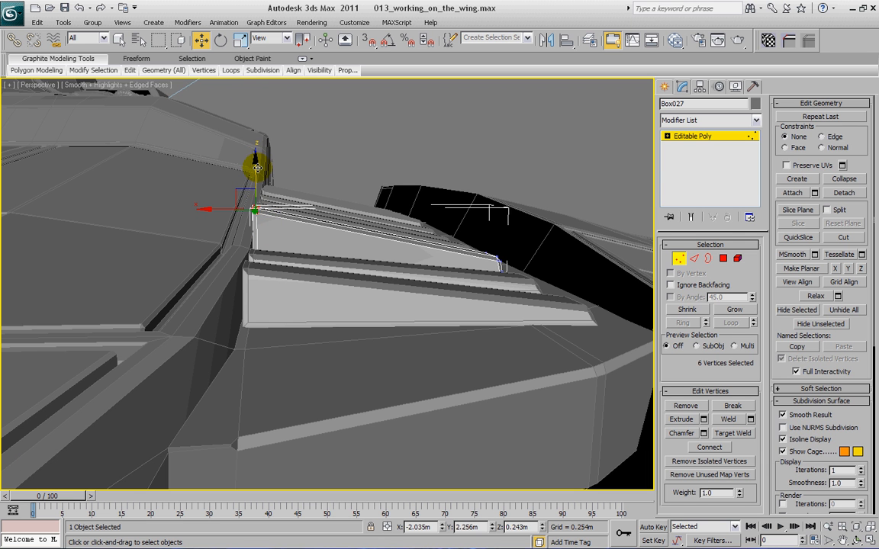
{"action": "left_click_drag", "start_coordinate": [257, 167], "coordinate": [261, 191]}
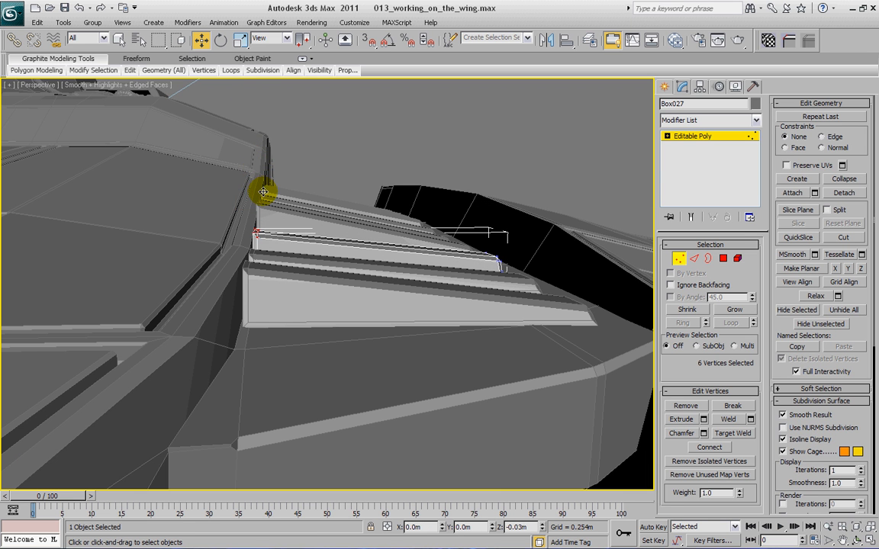
Slightly lower the upper vertices at the third wedge's outer end along Z, and finish editing its vertices
{"action": "middle_click_drag", "start_coordinate": [412, 223], "coordinate": [353, 257]}
{"action": "left_click_drag", "start_coordinate": [411, 251], "coordinate": [443, 278]}
{"action": "left_click_drag", "start_coordinate": [427, 228], "coordinate": [428, 235]}
{"action": "middle_click_drag", "start_coordinate": [288, 228], "coordinate": [283, 252], "text": "alt"}
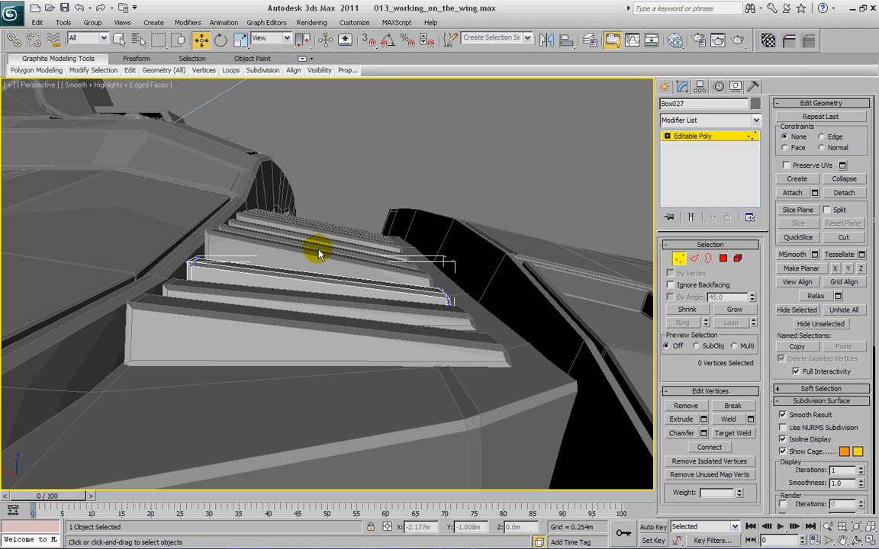
{"action": "left_click", "coordinate": [679, 259]}
Flatten the fourth wedge from the end by lowering its upper vertices at the hull along Z
{"action": "left_click", "coordinate": [289, 251]}
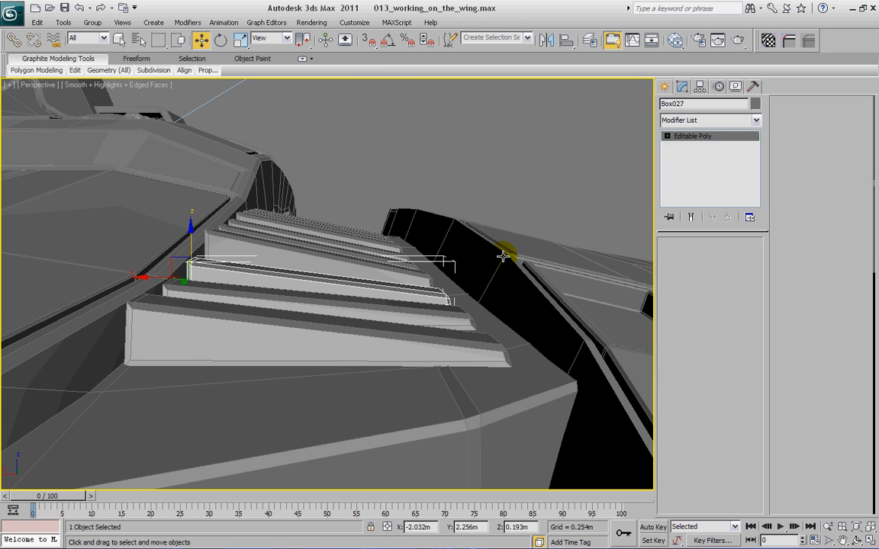
{"action": "left_click", "coordinate": [679, 259]}
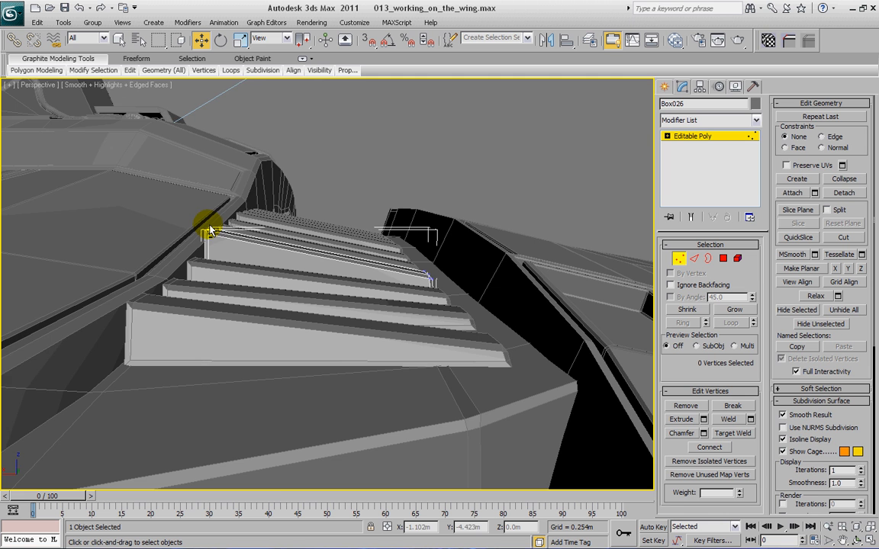
{"action": "middle_click_drag", "start_coordinate": [210, 232], "coordinate": [211, 224], "text": "alt"}
{"action": "left_click_drag", "start_coordinate": [202, 226], "coordinate": [219, 247]}
{"action": "left_click_drag", "start_coordinate": [209, 199], "coordinate": [209, 215]}
Lower the upper vertices at the fourth wedge's outer end to about 0.173 m in Z
{"action": "middle_click_drag", "start_coordinate": [346, 240], "coordinate": [366, 263], "text": "alt"}
{"action": "left_click_drag", "start_coordinate": [381, 284], "coordinate": [391, 300]}
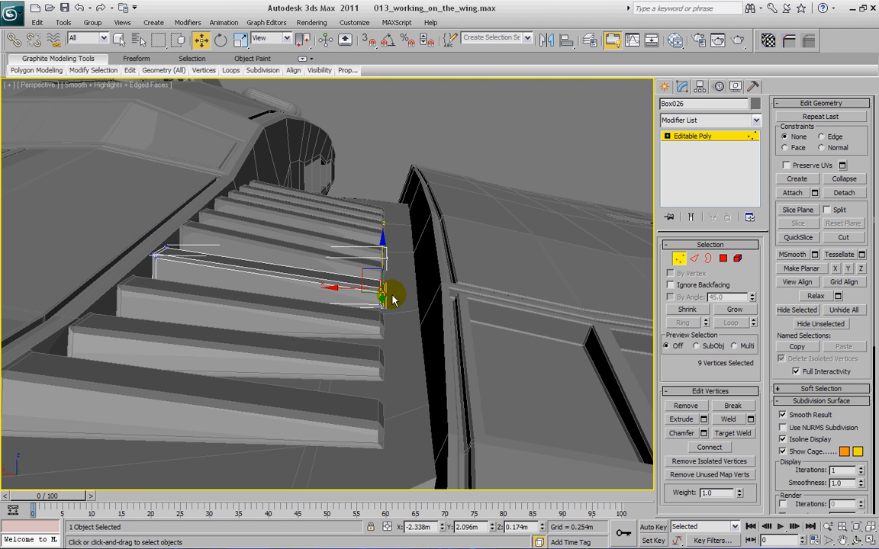
{"action": "middle_click_drag", "start_coordinate": [391, 300], "coordinate": [418, 296], "text": "alt"}
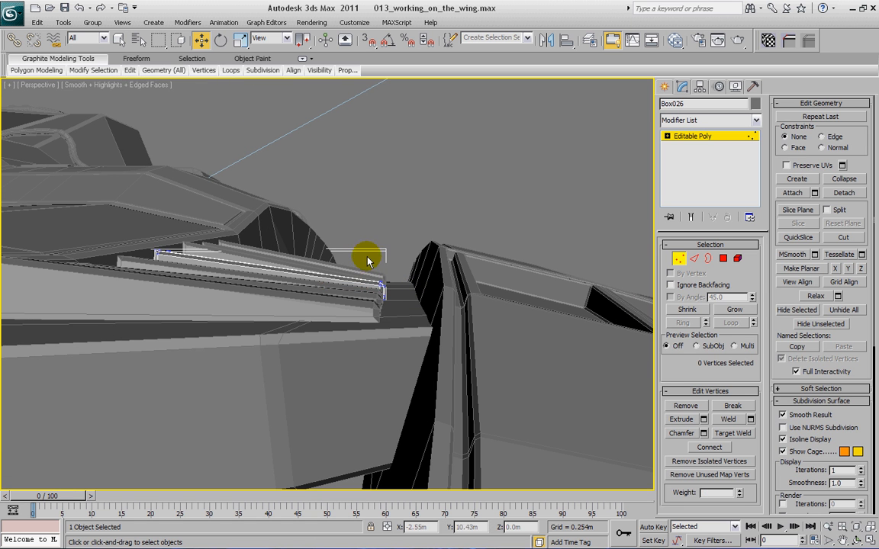
{"action": "left_click_drag", "start_coordinate": [370, 264], "coordinate": [391, 294]}
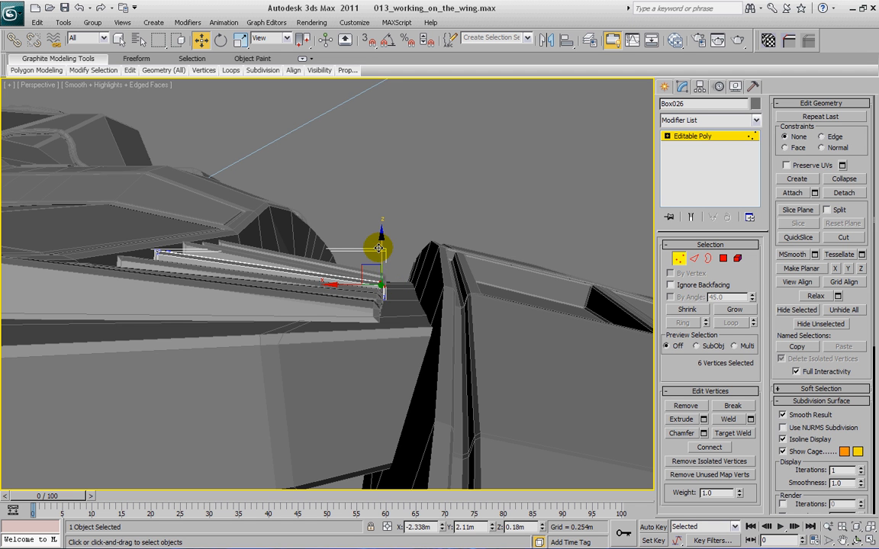
{"action": "left_click_drag", "start_coordinate": [379, 239], "coordinate": [380, 243]}
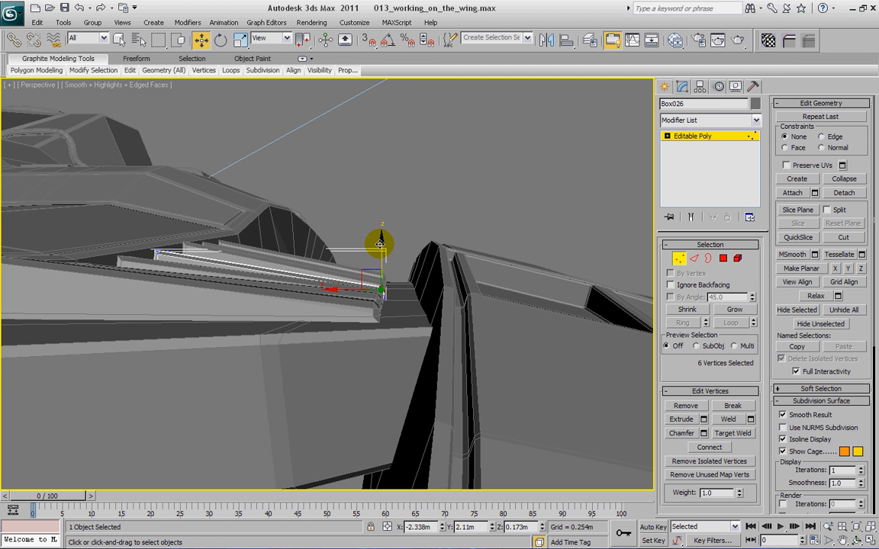
Save the scene with the adjusted wedges
{"action": "middle_click_drag", "start_coordinate": [393, 222], "coordinate": [126, 273], "text": "alt"}
{"action": "scroll", "coordinate": [318, 235], "scroll_direction": "down", "scroll_amount": 5}
{"action": "middle_click_drag", "start_coordinate": [318, 301], "coordinate": [265, 233], "text": "alt"}
{"action": "key", "text": "ctrl+s"}
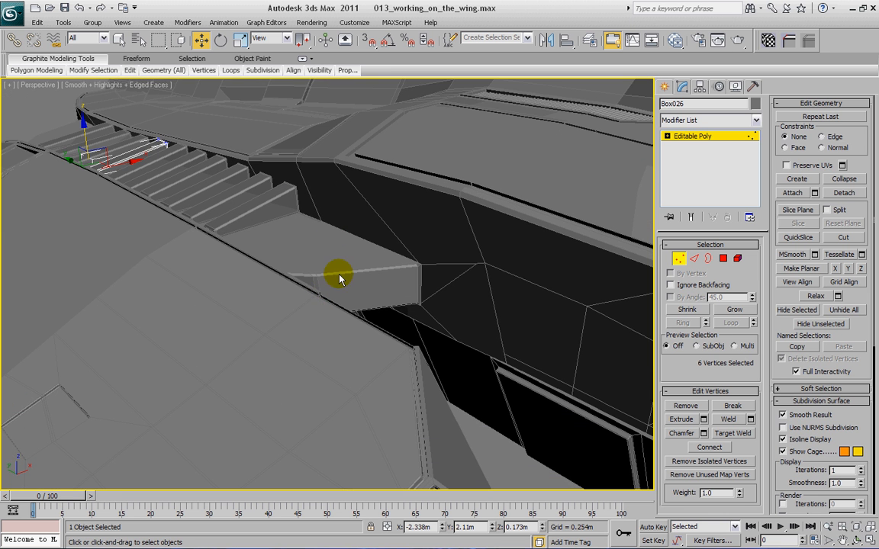
Attach the three wedges at the end opposite the flattened ones to the hull's Editable Poly below Symmetry, and undo the mistaken attachment
{"action": "middle_click_drag", "start_coordinate": [320, 279], "coordinate": [298, 282], "text": "alt"}
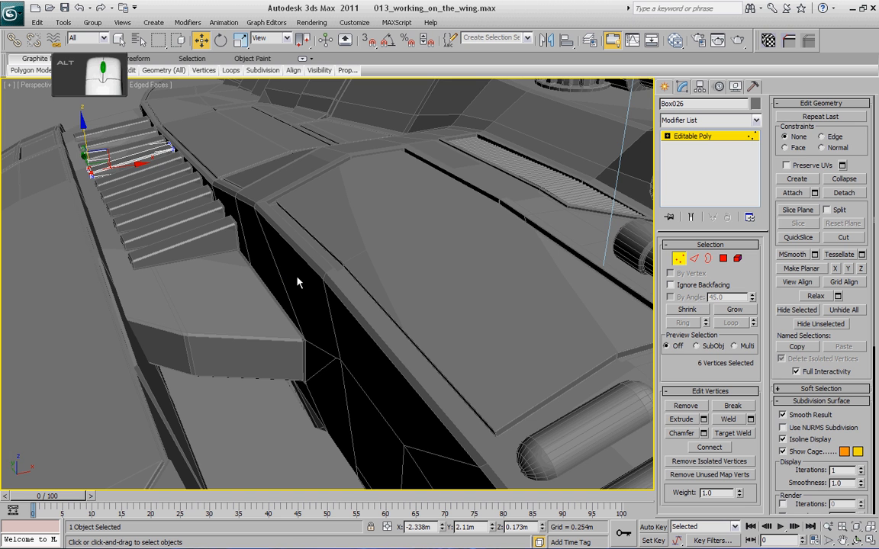
{"action": "middle_click_drag", "start_coordinate": [241, 280], "coordinate": [314, 286], "text": "alt"}
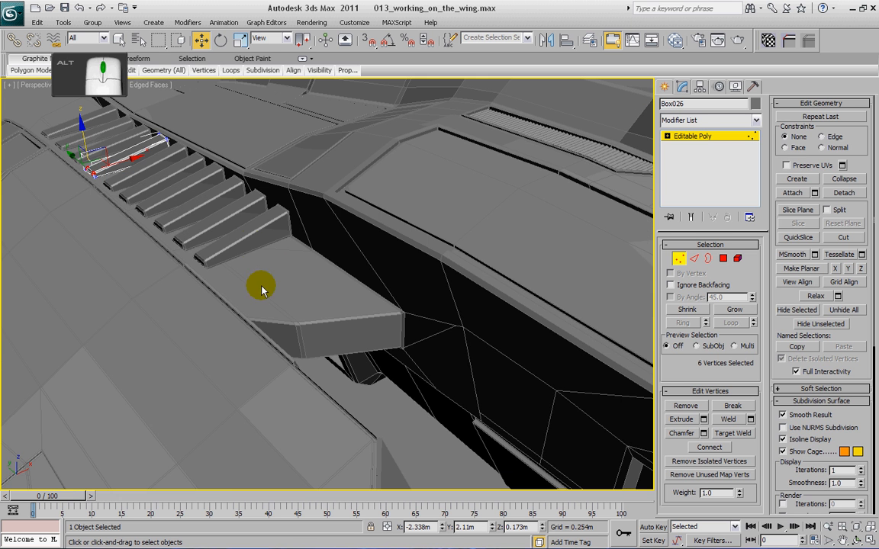
{"action": "middle_click_drag", "start_coordinate": [303, 245], "coordinate": [253, 259], "text": "alt"}
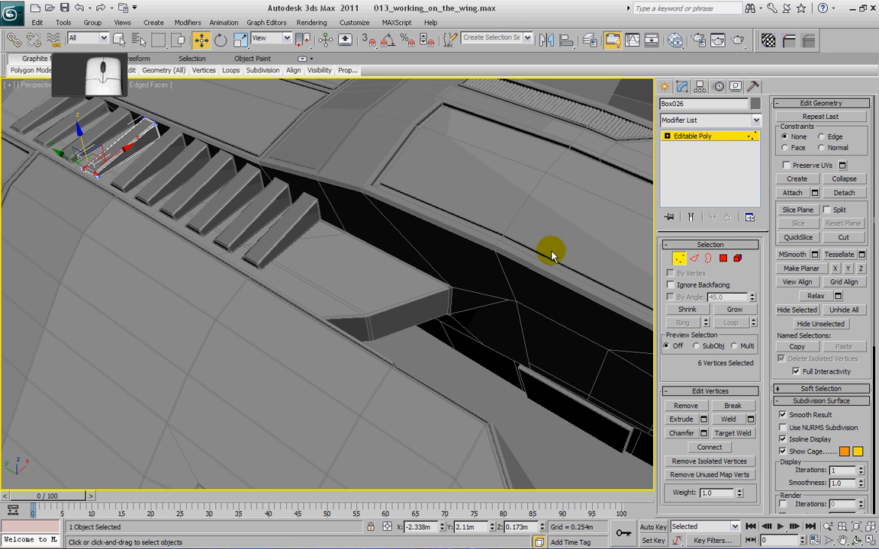
{"action": "left_click", "coordinate": [664, 87]}
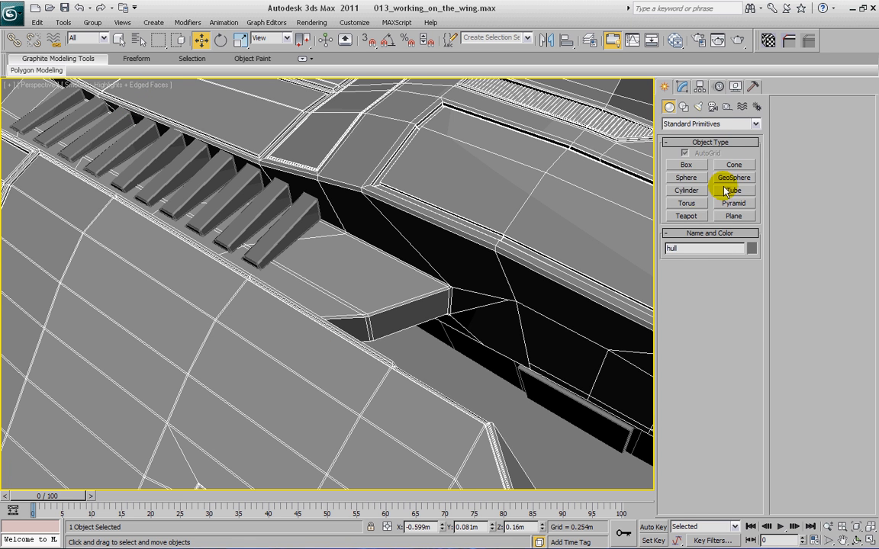
{"action": "left_click", "coordinate": [682, 88]}
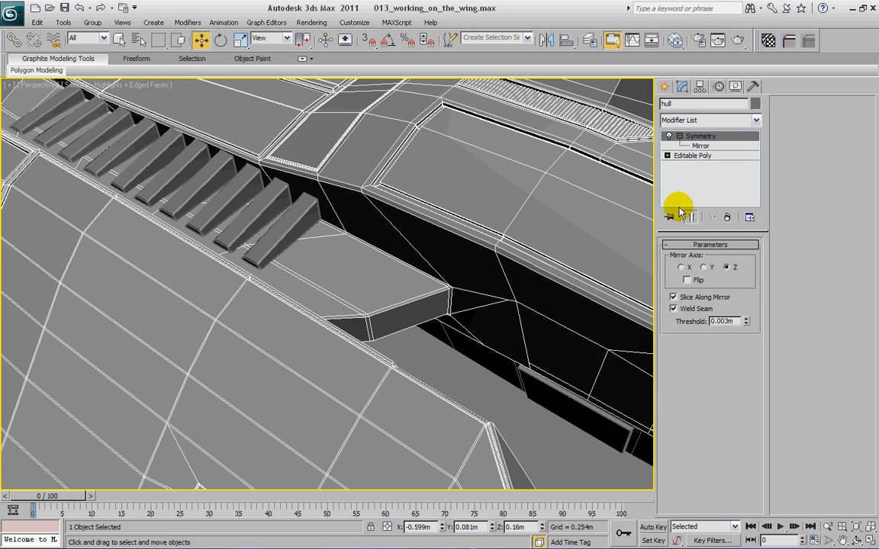
{"action": "left_click", "coordinate": [703, 157]}
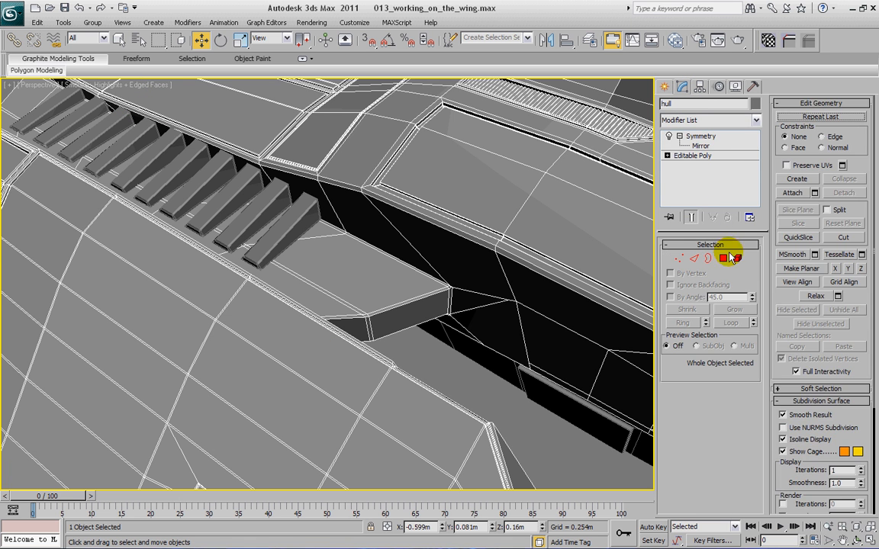
{"action": "left_click", "coordinate": [791, 193]}
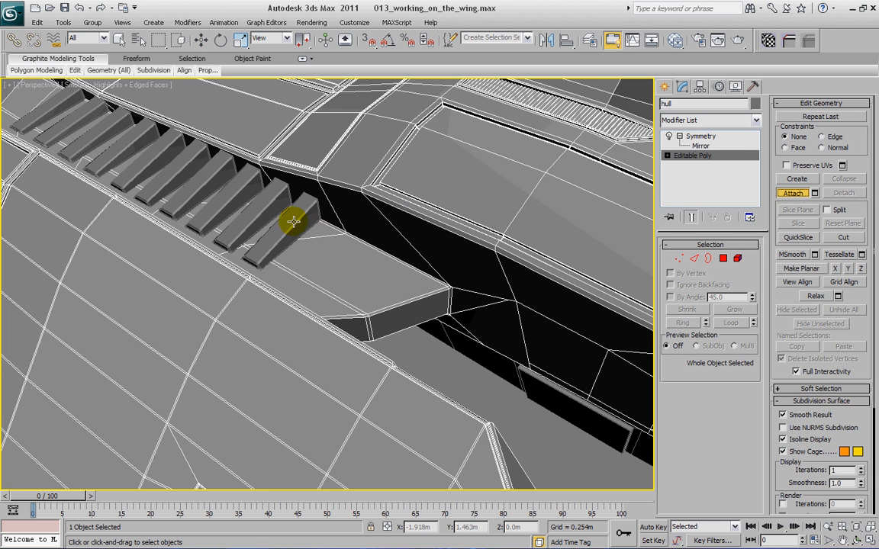
{"action": "left_click", "coordinate": [270, 214]}
{"action": "left_click", "coordinate": [222, 196]}
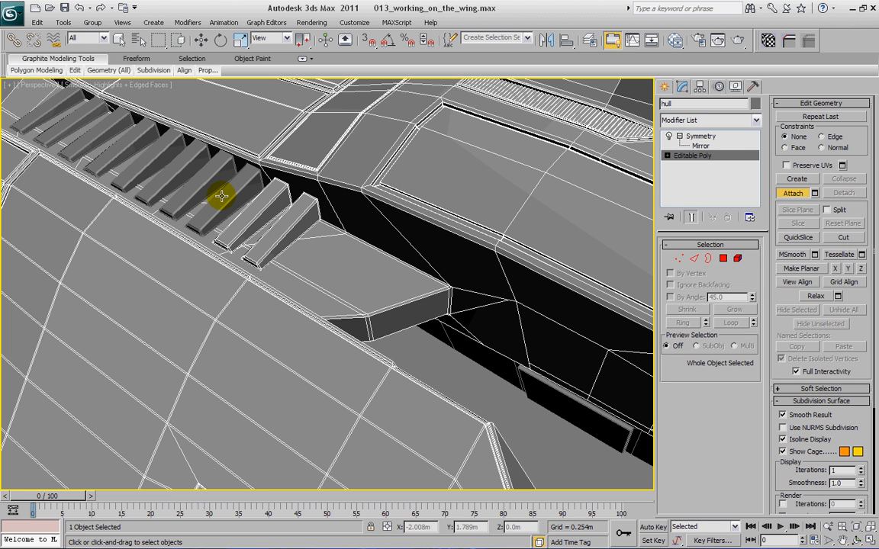
{"action": "left_click", "coordinate": [204, 181]}
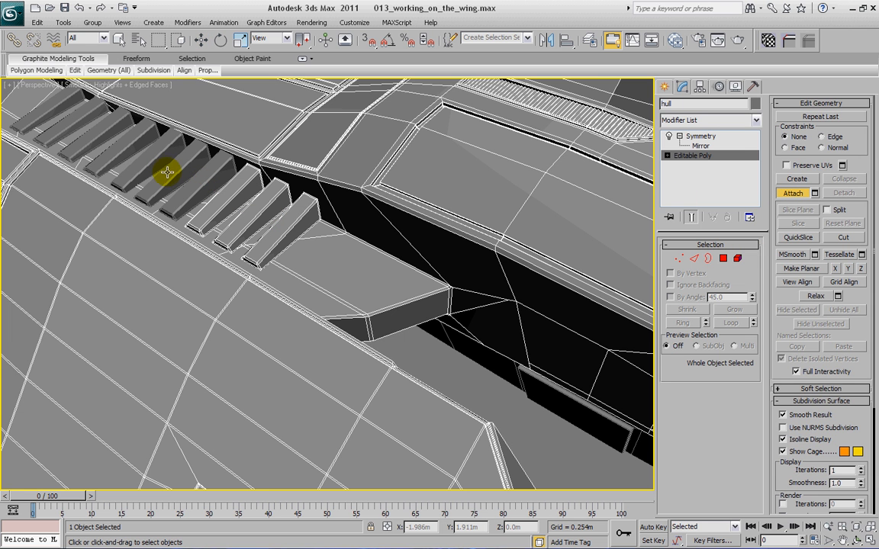
{"action": "left_click", "coordinate": [168, 173]}
{"action": "key", "text": "ctrl+z"}
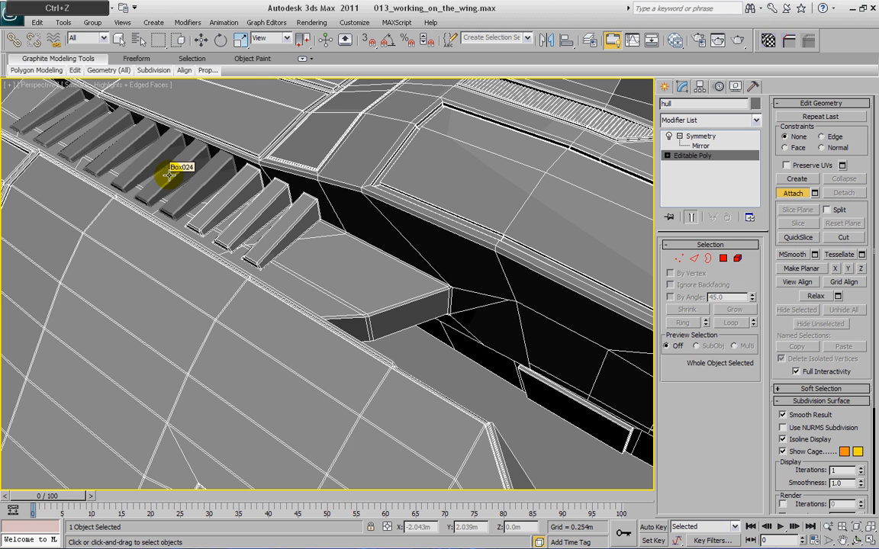
Attach the remaining seven wedges of the row to the hull
{"action": "middle_click_drag", "start_coordinate": [257, 212], "coordinate": [429, 244]}
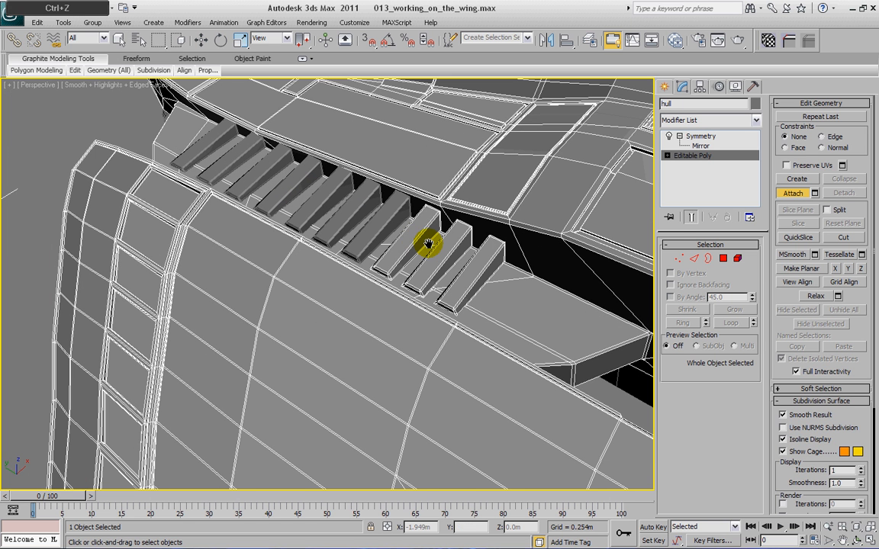
{"action": "left_click", "coordinate": [374, 223]}
{"action": "left_click", "coordinate": [344, 211]}
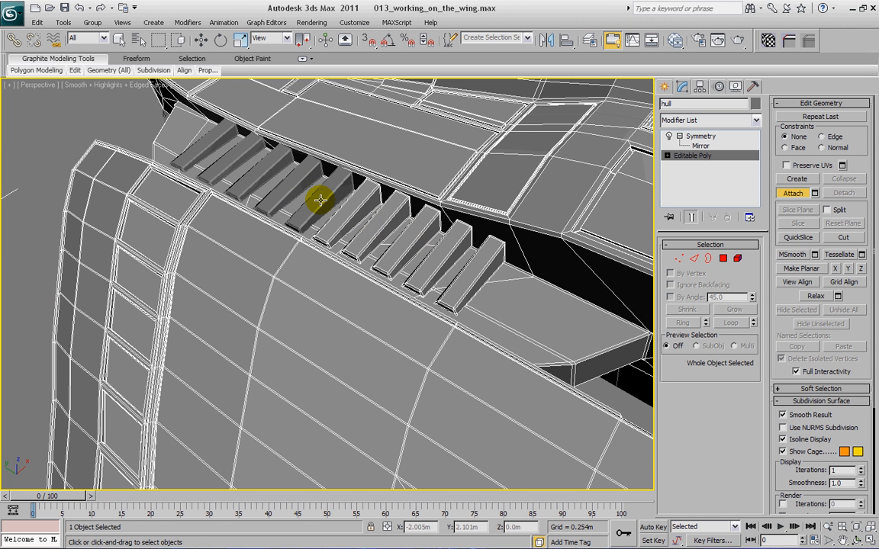
{"action": "left_click", "coordinate": [276, 185]}
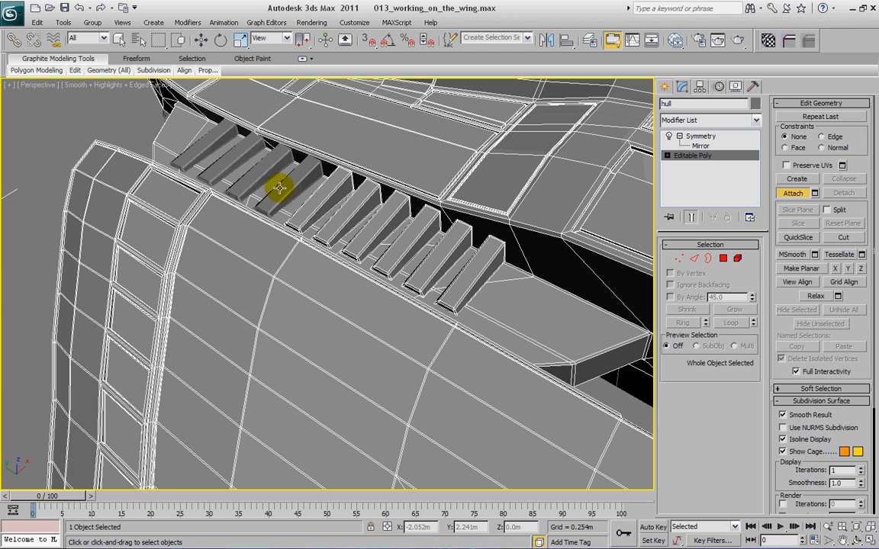
{"action": "left_click", "coordinate": [280, 188]}
{"action": "left_click", "coordinate": [257, 174]}
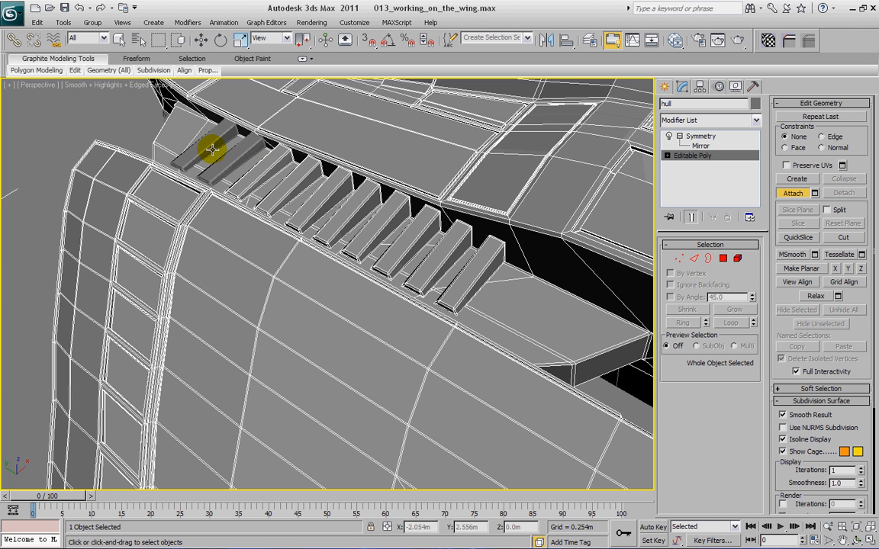
{"action": "left_click", "coordinate": [211, 149]}
{"action": "left_click", "coordinate": [211, 150]}
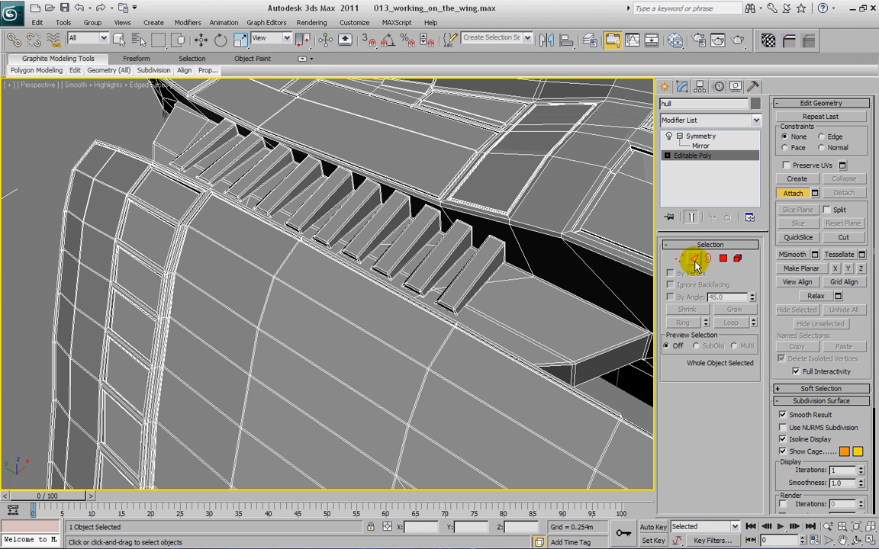
Finish attaching and inspect the underside of the wing connector where it meets the hull beside the engine block
{"action": "left_click", "coordinate": [786, 196]}
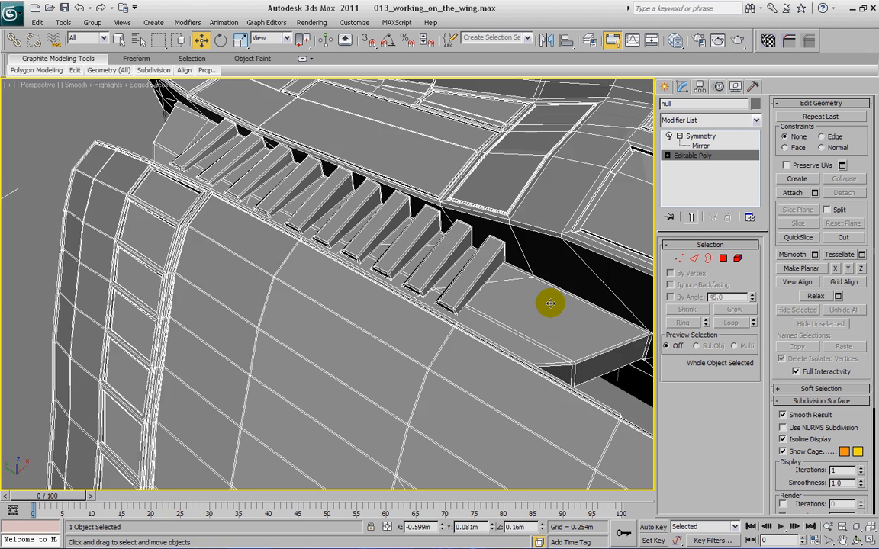
{"action": "middle_click_drag", "start_coordinate": [551, 303], "coordinate": [631, 291], "text": "alt"}
{"action": "scroll", "coordinate": [619, 282], "scroll_direction": "down", "scroll_amount": 3}
{"action": "middle_click_drag", "start_coordinate": [587, 327], "coordinate": [455, 255], "text": "alt"}
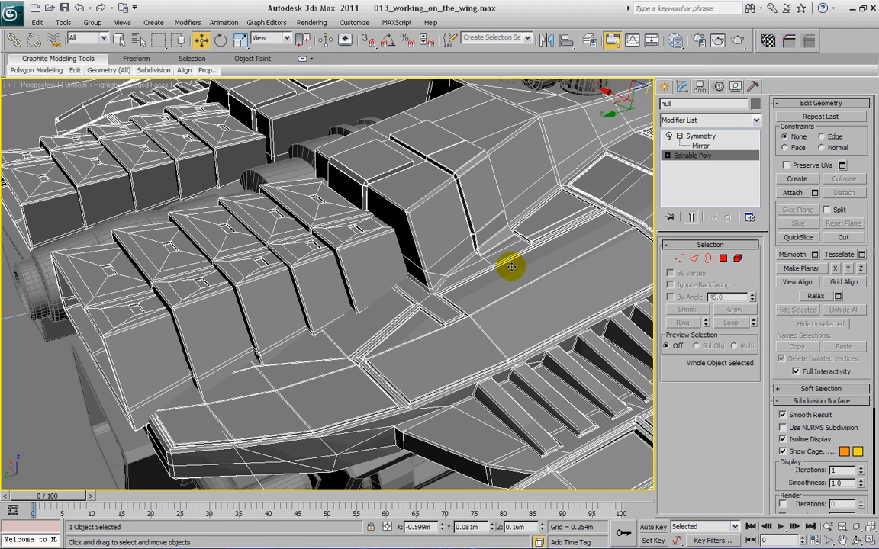
{"action": "middle_click_drag", "start_coordinate": [503, 273], "coordinate": [420, 215], "text": "alt"}
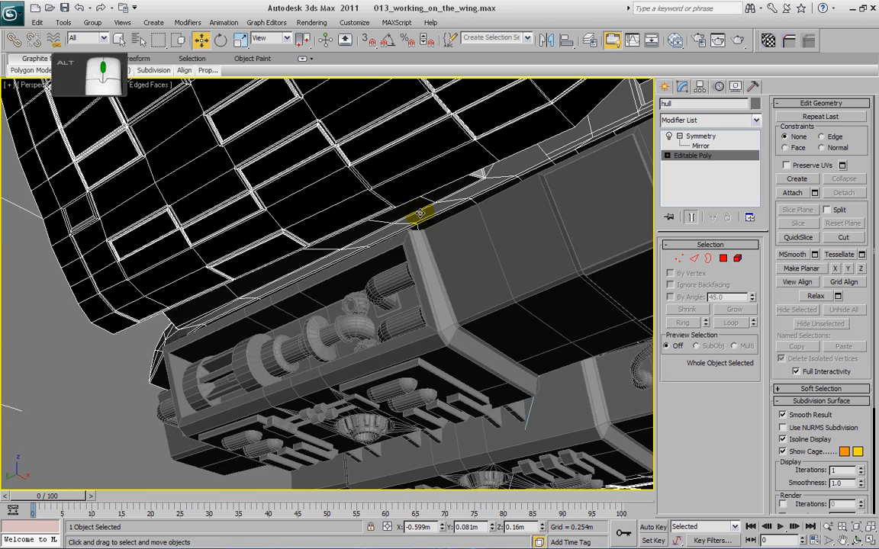
{"action": "middle_click_drag", "start_coordinate": [384, 270], "coordinate": [358, 304]}
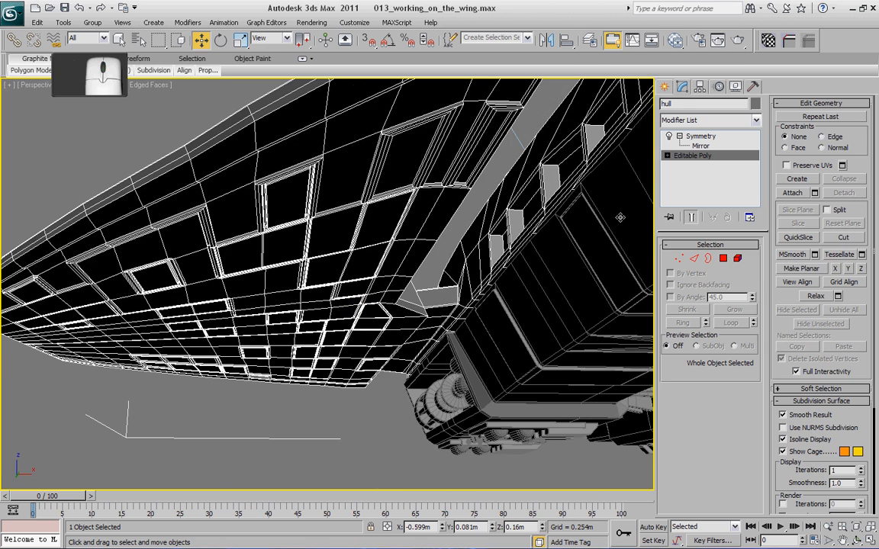
Activate Cylinder creation with AutoGrid for a new part under the wing connector beside the engine block
{"action": "left_click", "coordinate": [664, 87]}
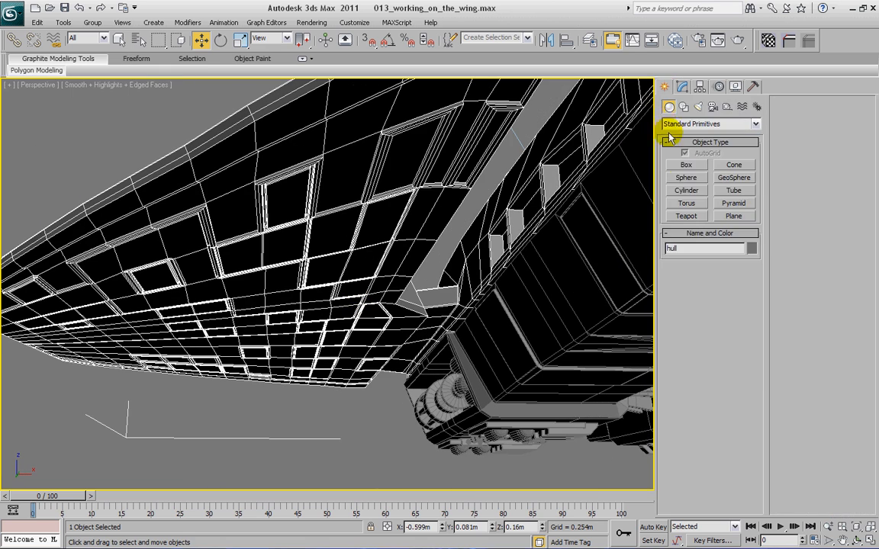
{"action": "left_click", "coordinate": [688, 188]}
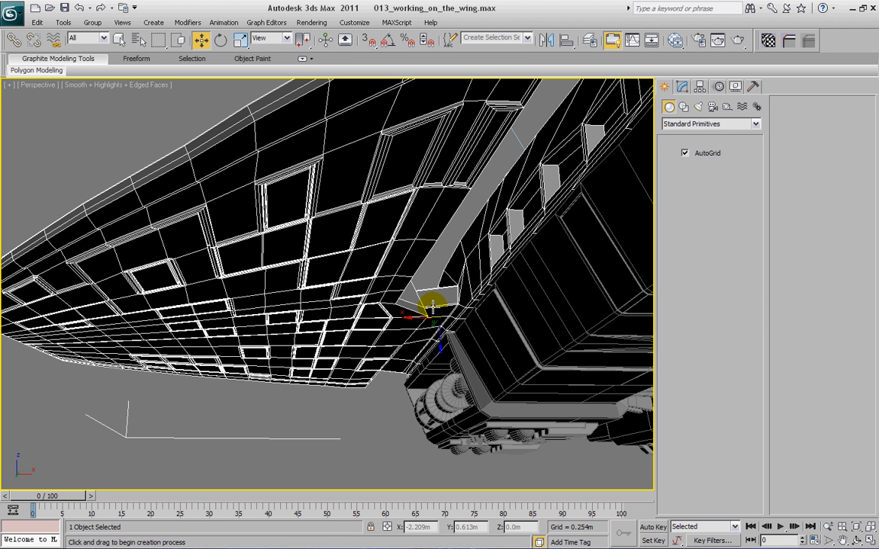
{"action": "middle_click_drag", "start_coordinate": [443, 308], "coordinate": [488, 289], "text": "alt"}
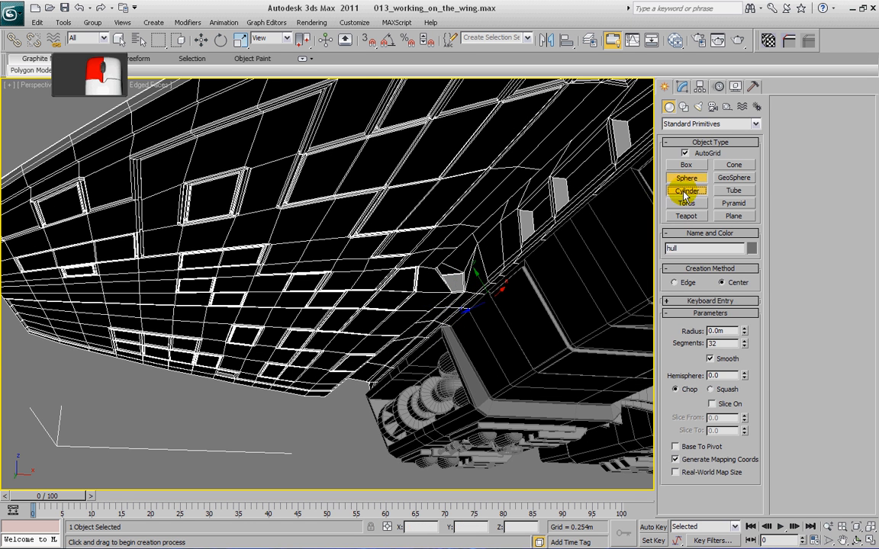
{"action": "left_click", "coordinate": [685, 192]}
{"action": "middle_click_drag", "start_coordinate": [452, 319], "coordinate": [472, 311], "text": "alt"}
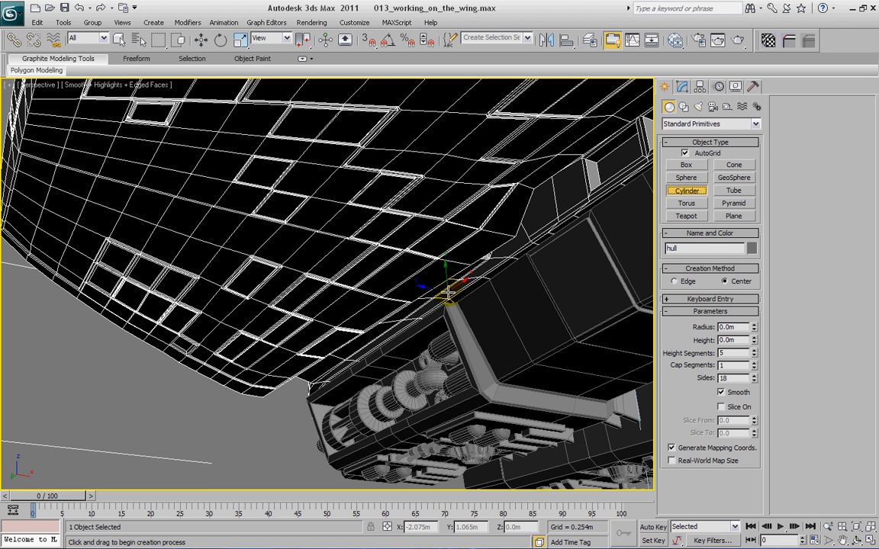
{"action": "left_click", "coordinate": [449, 292]}
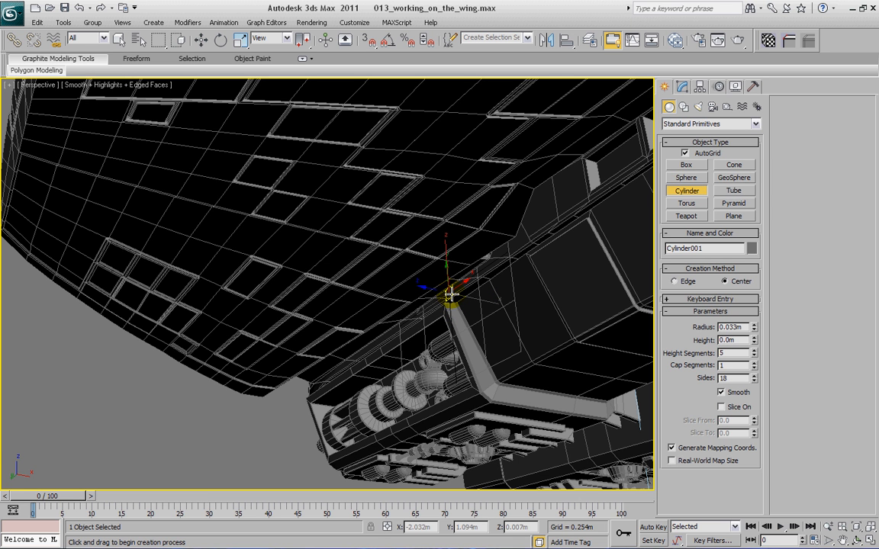
{"action": "key", "text": "ctrl+z"}
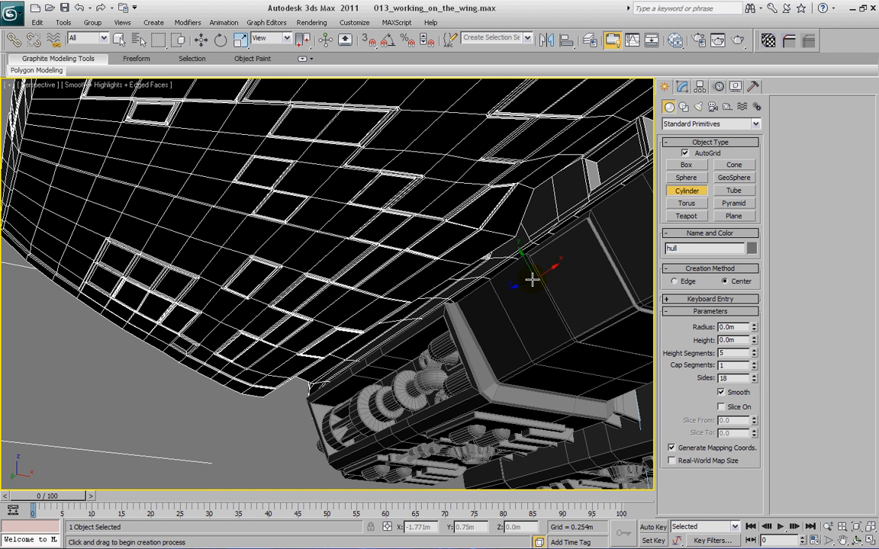
{"action": "key", "text": "ctrl+z"}
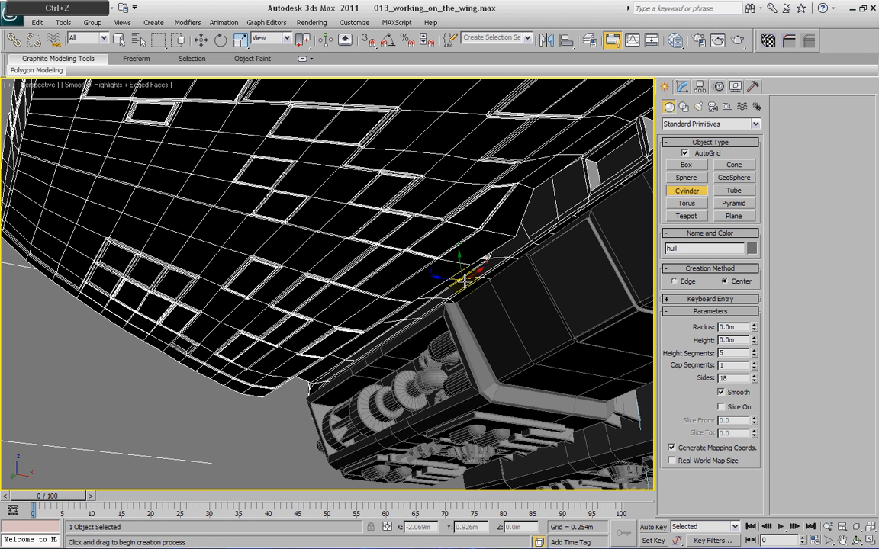
Draw a cylinder on the wing connector's underside, radius about 0.074 m and height about 0.011 m, with 1 height segment
{"action": "middle_click_drag", "start_coordinate": [464, 281], "coordinate": [500, 337], "text": "alt"}
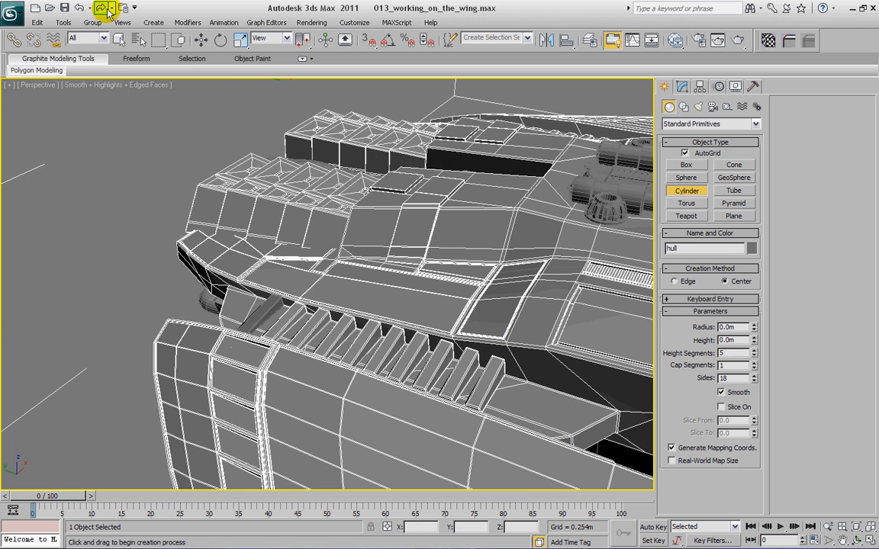
{"action": "middle_click_drag", "start_coordinate": [372, 320], "coordinate": [344, 191], "text": "alt"}
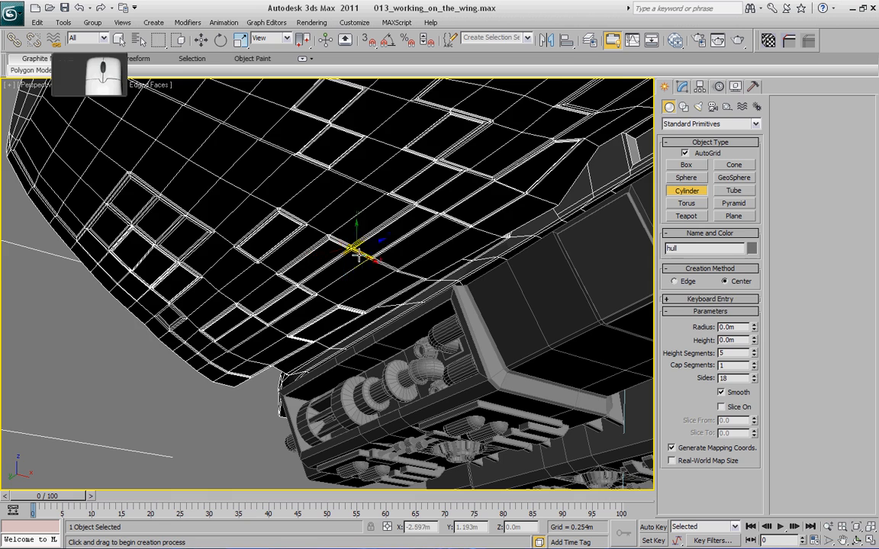
{"action": "middle_click_drag", "start_coordinate": [356, 255], "coordinate": [492, 315], "text": "alt"}
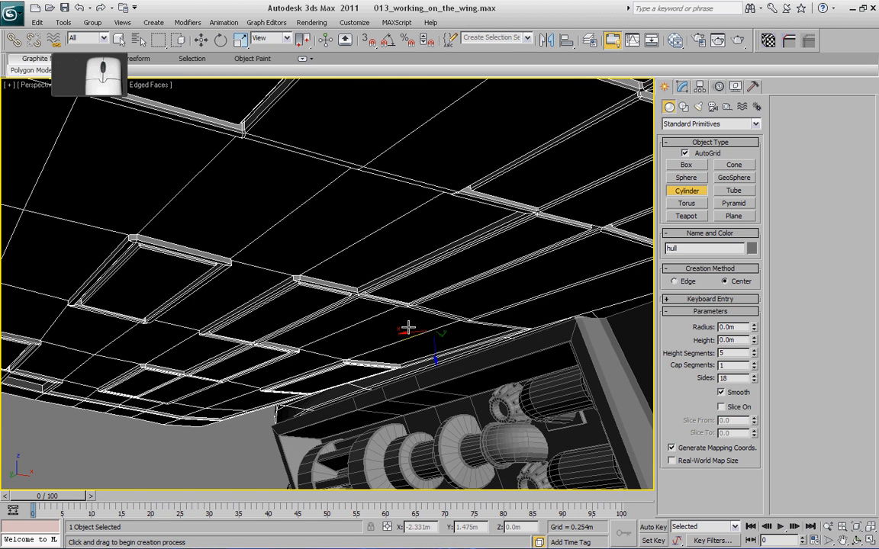
{"action": "middle_click_drag", "start_coordinate": [408, 328], "coordinate": [353, 250], "text": "alt"}
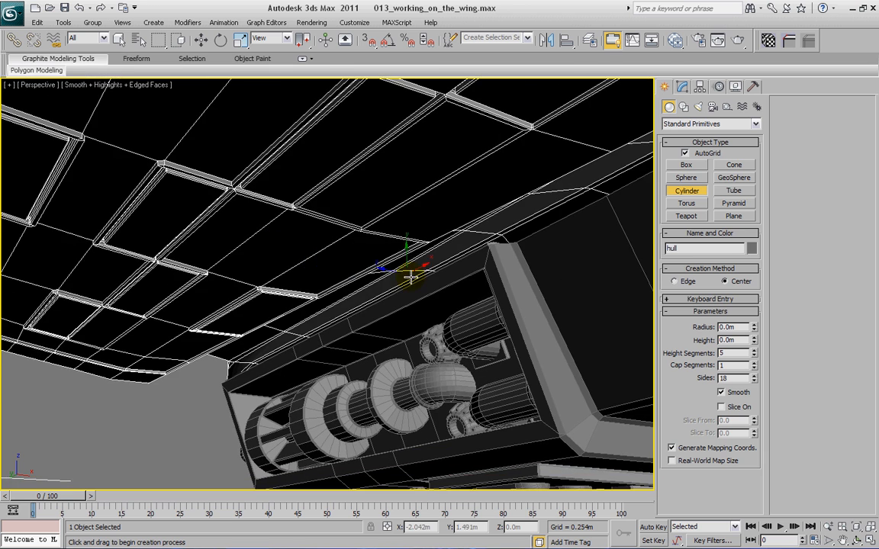
{"action": "middle_click_drag", "start_coordinate": [414, 265], "coordinate": [461, 306], "text": "alt"}
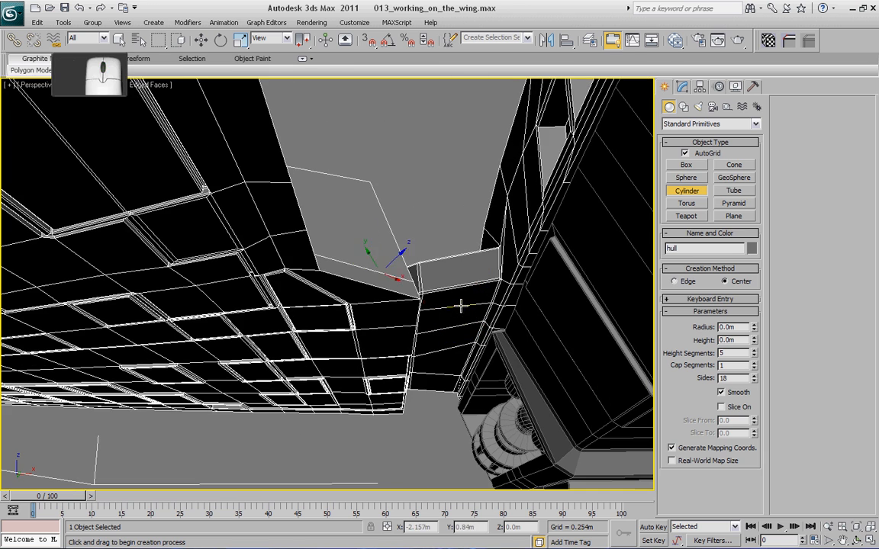
{"action": "left_click_drag", "start_coordinate": [456, 314], "coordinate": [459, 318]}
{"action": "left_click", "coordinate": [458, 315]}
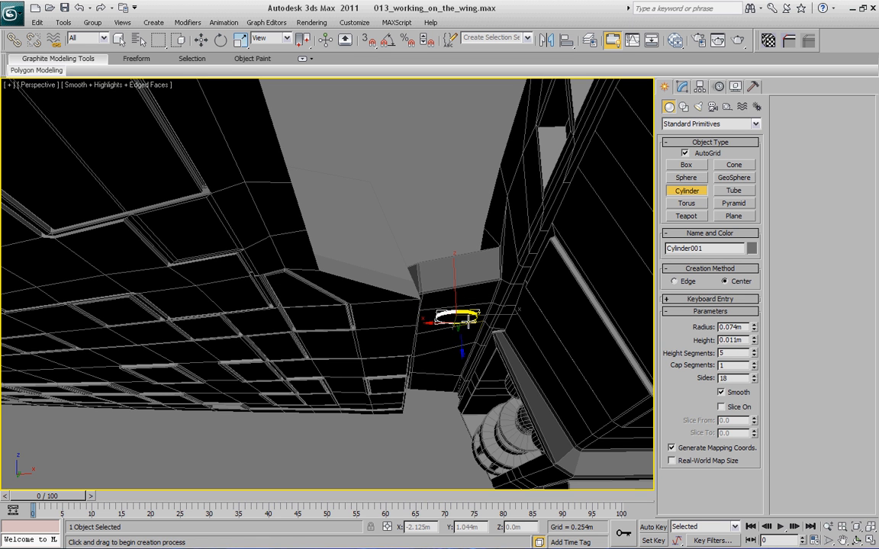
{"action": "right_click", "coordinate": [754, 356]}
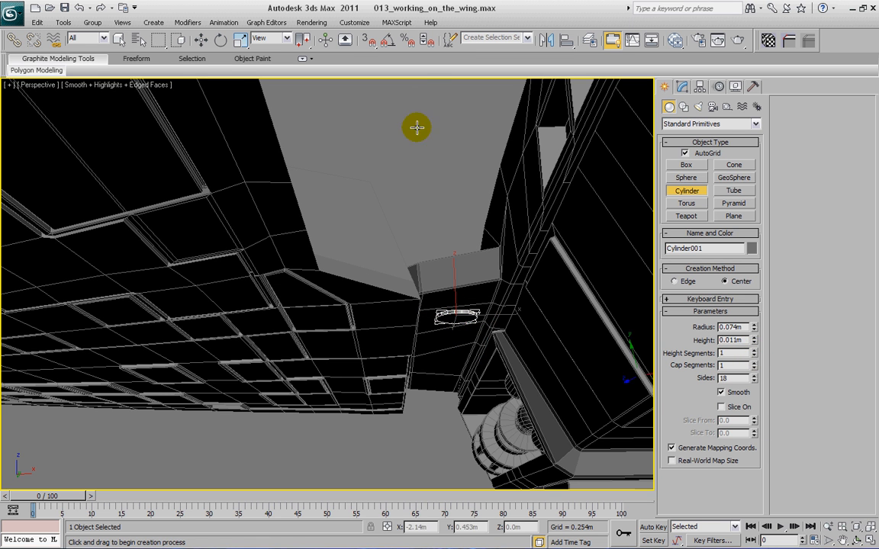
Turn on angle snap and rotate the cylinder to 90° about Y so it stands on edge
{"action": "left_click", "coordinate": [230, 40]}
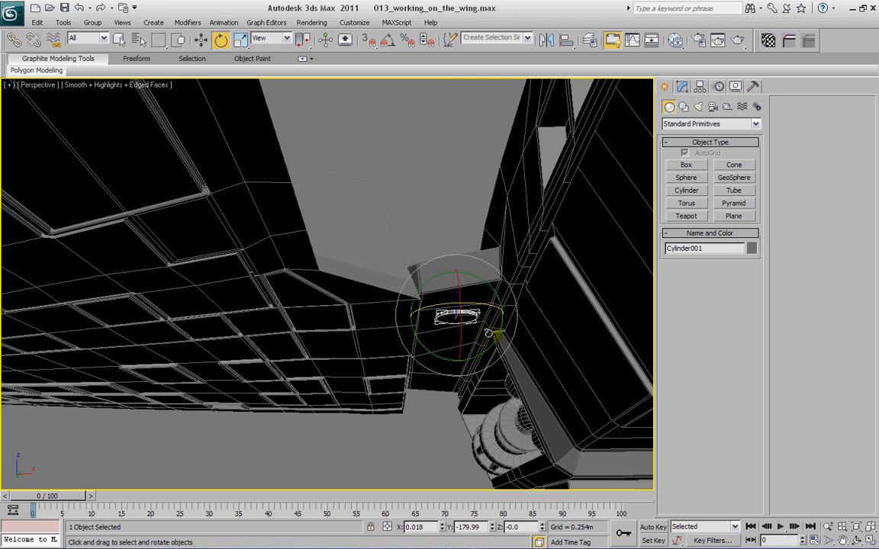
{"action": "key", "text": "a"}
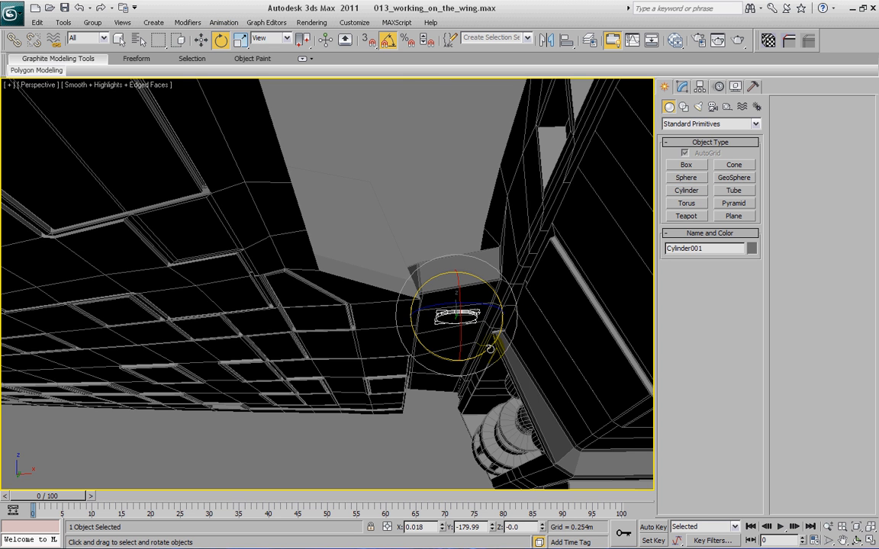
{"action": "left_click_drag", "start_coordinate": [489, 349], "coordinate": [555, 347]}
{"action": "middle_click_drag", "start_coordinate": [378, 165], "coordinate": [350, 290], "text": "alt"}
Move the cylinder about 0.105 m along X toward the engine block and raise it about 0.016 m in Z
{"action": "left_click", "coordinate": [200, 39]}
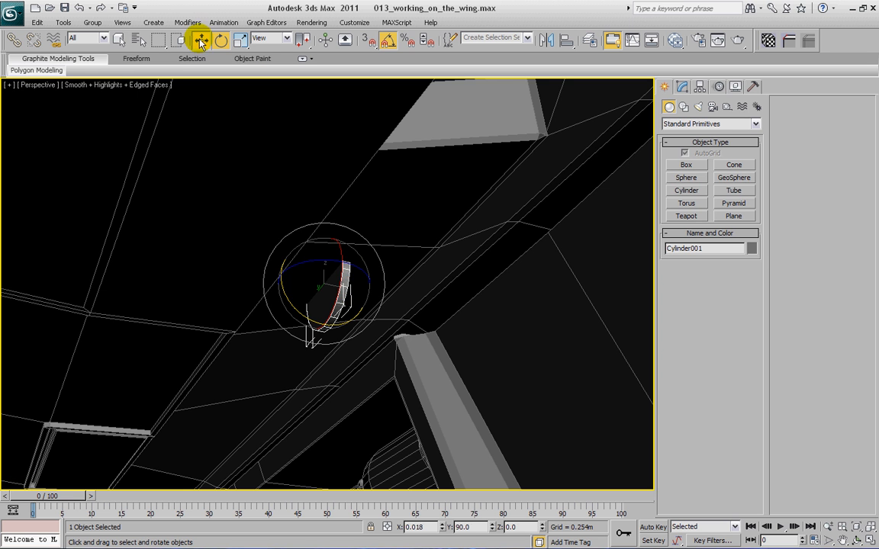
{"action": "left_click_drag", "start_coordinate": [367, 289], "coordinate": [426, 285]}
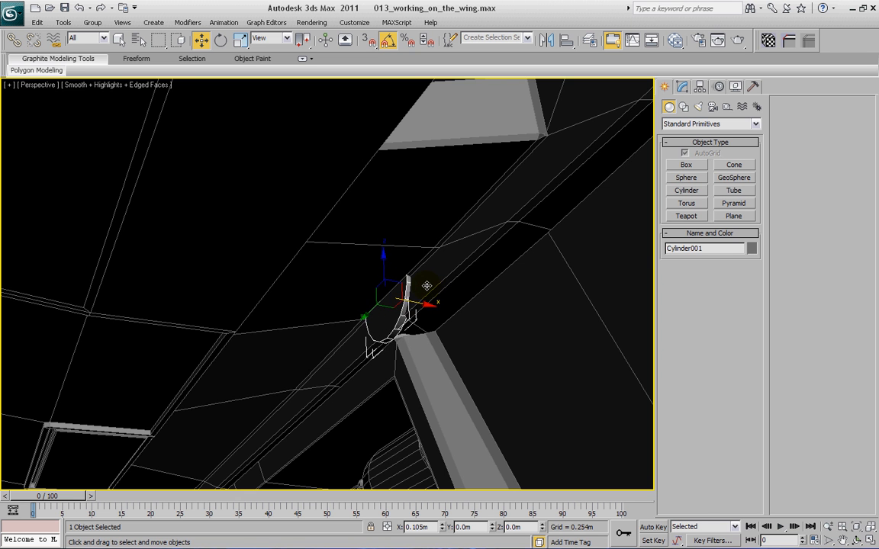
{"action": "middle_click_drag", "start_coordinate": [428, 285], "coordinate": [391, 267], "text": "alt"}
{"action": "left_click_drag", "start_coordinate": [392, 266], "coordinate": [391, 254]}
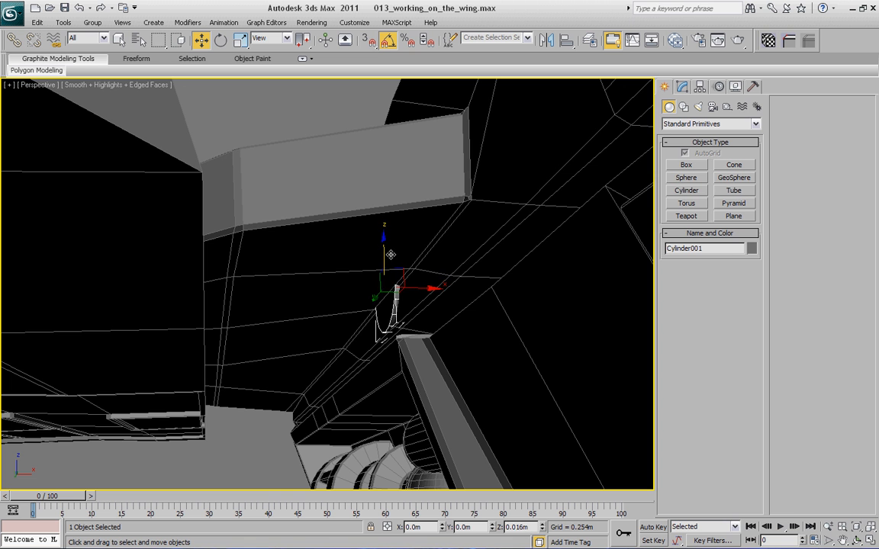
{"action": "middle_click_drag", "start_coordinate": [357, 283], "coordinate": [353, 276], "text": "alt"}
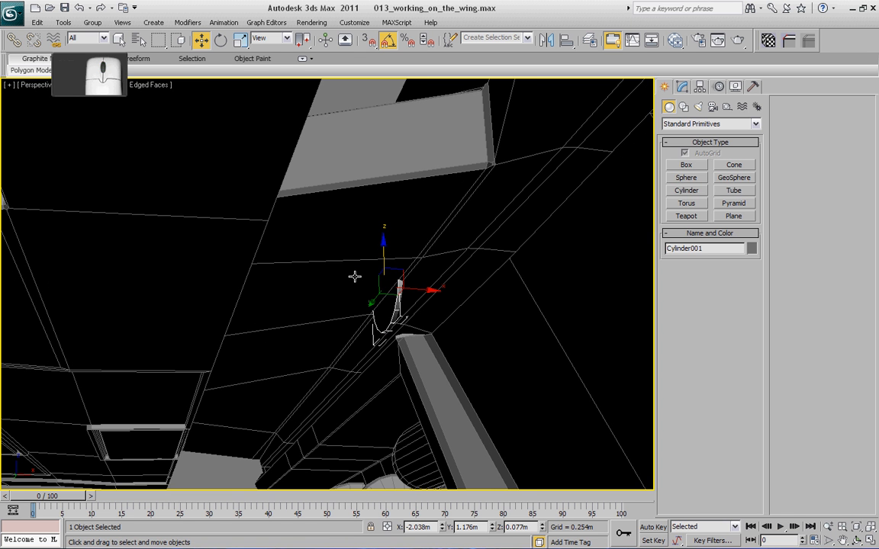
Set the cylinder's radius to 0.056 m and lower it to about 0.055 m in Z
{"action": "left_click", "coordinate": [681, 86]}
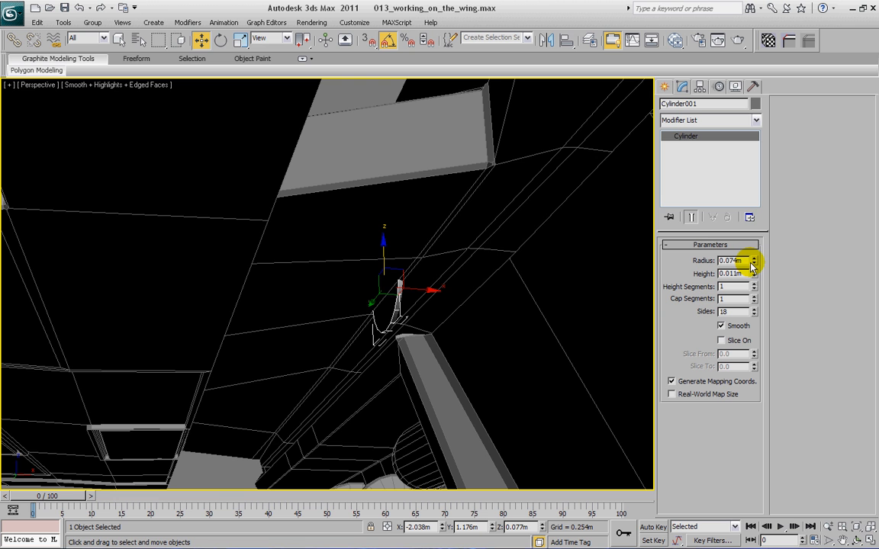
{"action": "left_click_drag", "start_coordinate": [754, 262], "coordinate": [751, 276]}
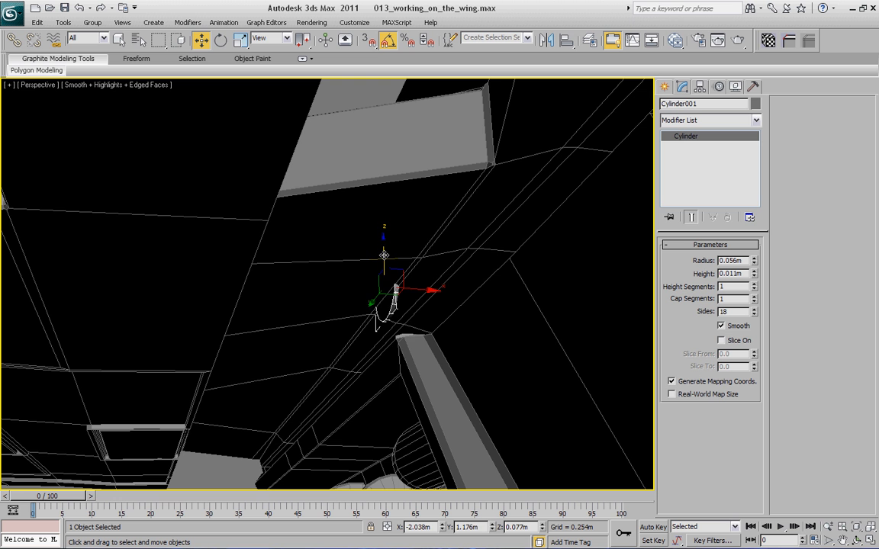
{"action": "left_click_drag", "start_coordinate": [384, 255], "coordinate": [384, 268]}
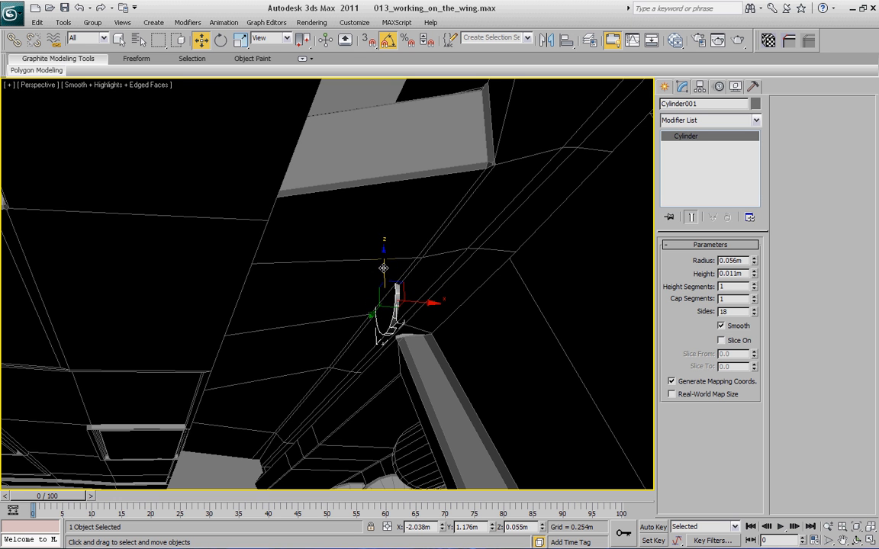
Convert the cylinder to an Editable Poly and switch to polygon-level editing
{"action": "right_click", "coordinate": [375, 289]}
{"action": "mouse_move", "coordinate": [385, 400]}
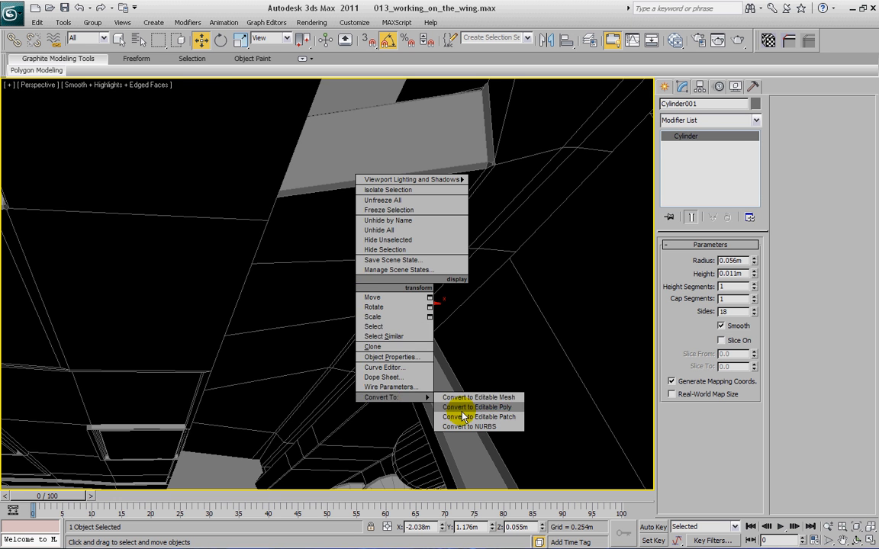
{"action": "left_click", "coordinate": [446, 406]}
{"action": "left_click", "coordinate": [723, 258]}
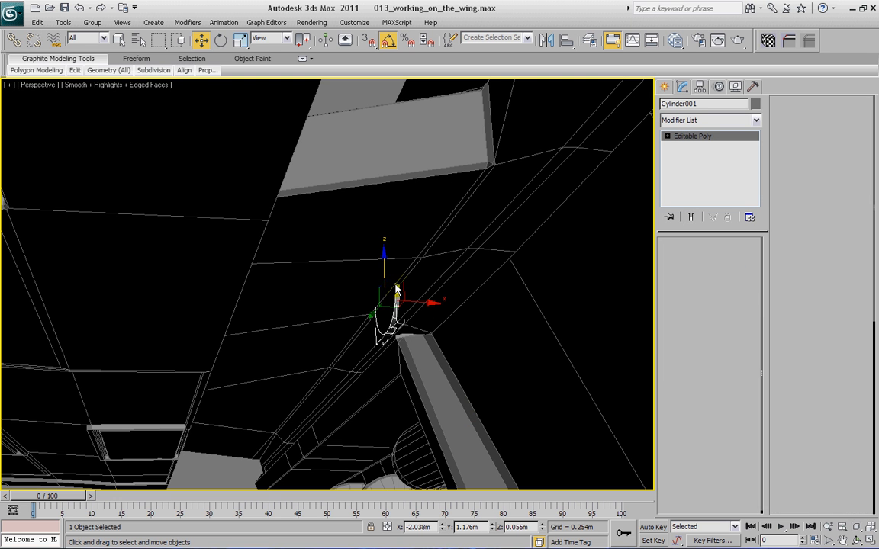
{"action": "left_click", "coordinate": [388, 306]}
{"action": "left_click", "coordinate": [733, 309]}
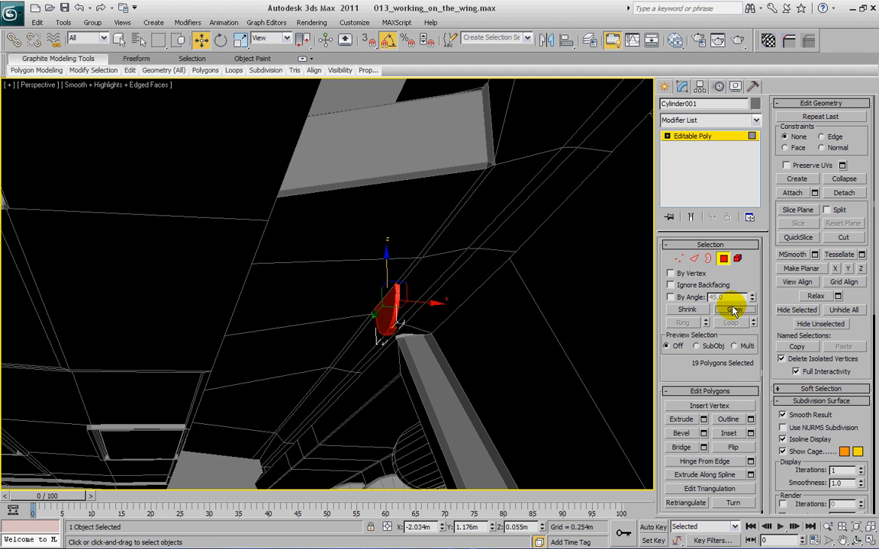
{"action": "left_click", "coordinate": [687, 309]}
{"action": "left_click", "coordinate": [688, 309]}
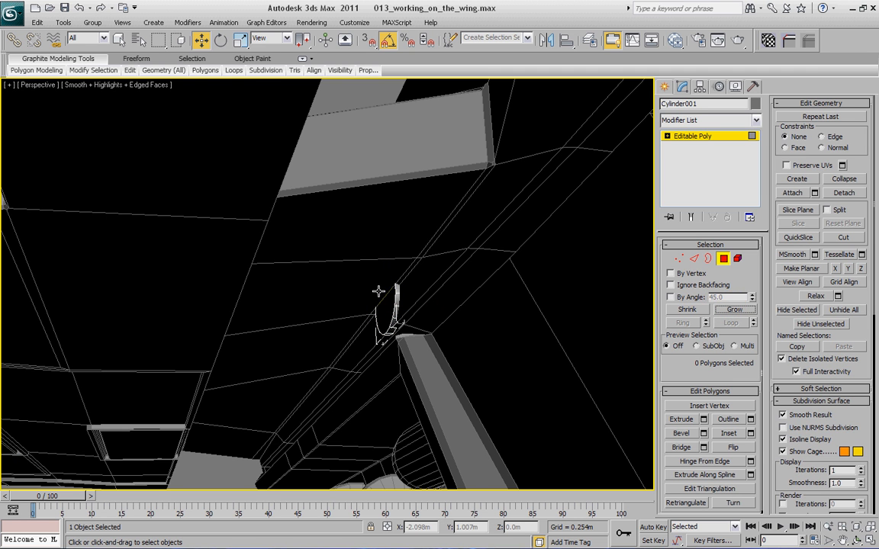
Bevel the cylinder's end polygon repeatedly into a stepped pipe with two wider collars separated by narrower sections
{"action": "left_click", "coordinate": [389, 315]}
{"action": "left_click", "coordinate": [681, 433]}
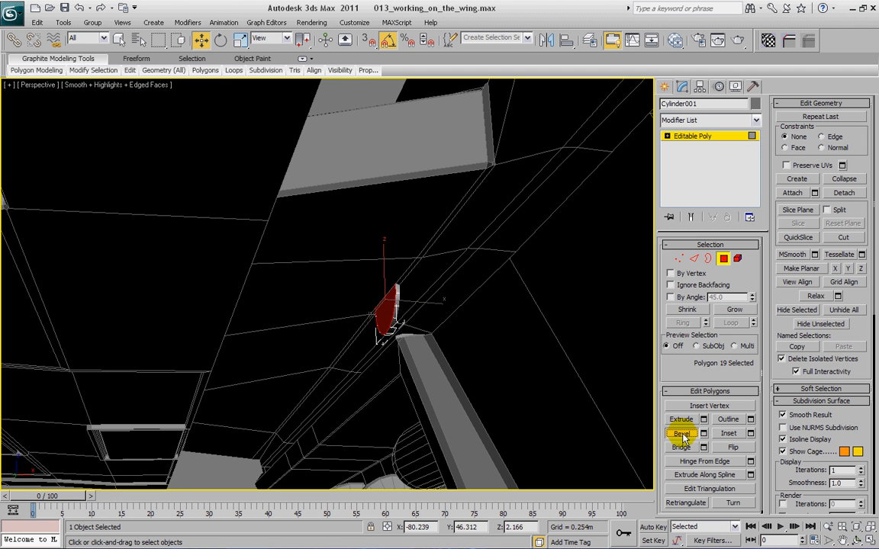
{"action": "left_click_drag", "start_coordinate": [389, 318], "coordinate": [387, 314]}
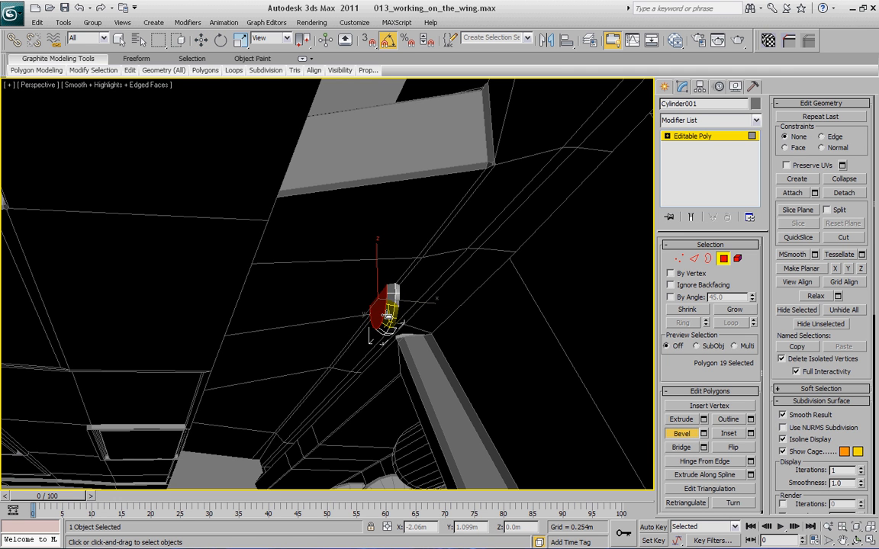
{"action": "left_click_drag", "start_coordinate": [380, 314], "coordinate": [332, 320]}
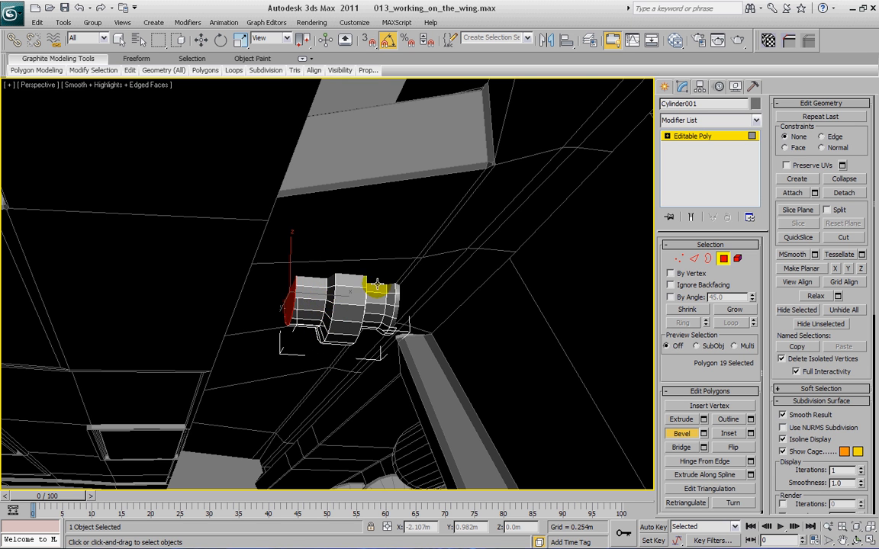
{"action": "mouse_move", "coordinate": [373, 276]}
{"action": "middle_mouse_down", "text": "alt"}
{"action": "mouse_move", "coordinate": [355, 275]}
{"action": "mouse_move", "coordinate": [384, 275]}
{"action": "middle_mouse_up", "text": "alt"}
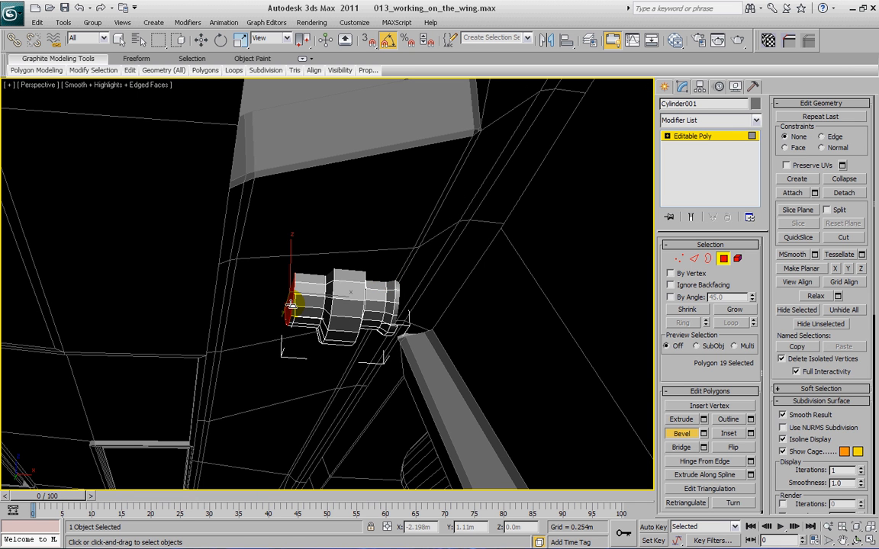
{"action": "left_click_drag", "start_coordinate": [292, 305], "coordinate": [269, 296]}
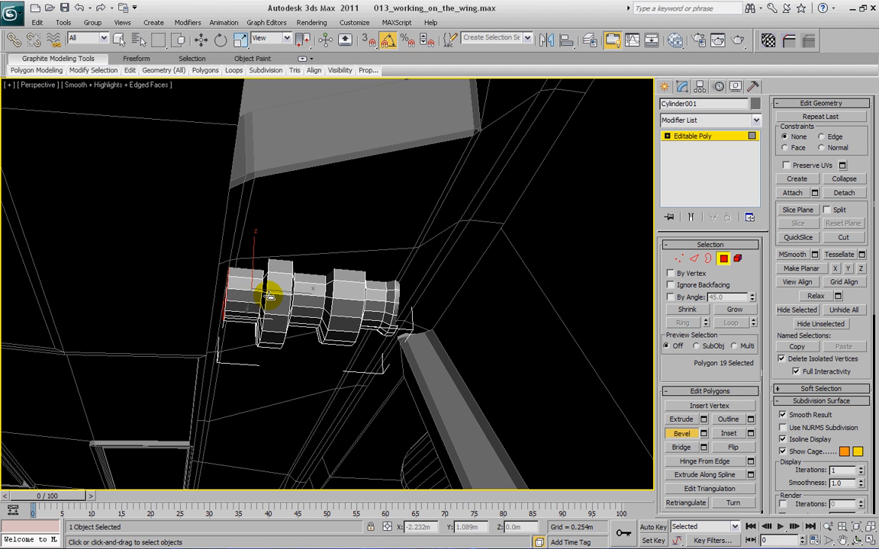
Bevel the pipe's end outward into a third wide collar and extend it into the wing body, working in wireframe
{"action": "middle_click_drag", "start_coordinate": [269, 296], "coordinate": [225, 291], "text": "alt"}
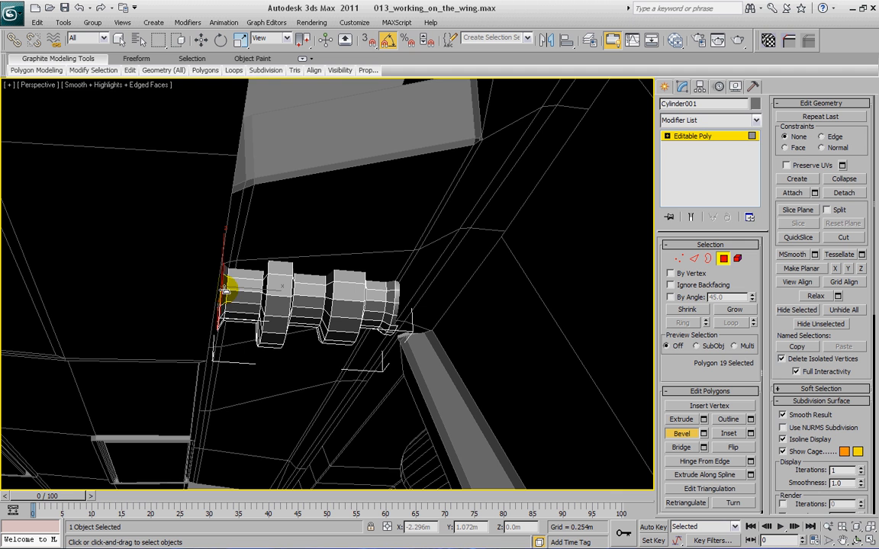
{"action": "middle_click_drag", "start_coordinate": [219, 308], "coordinate": [216, 320], "text": "alt"}
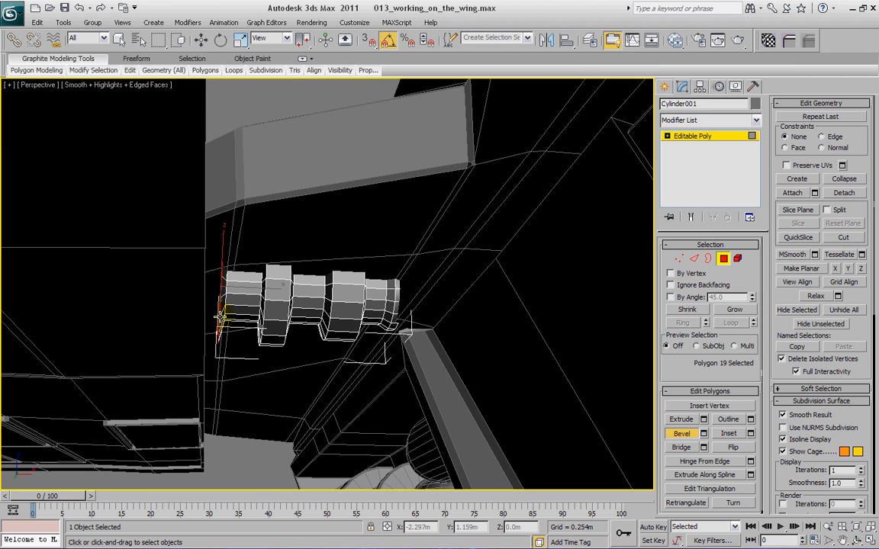
{"action": "middle_click_drag", "start_coordinate": [228, 313], "coordinate": [257, 318], "text": "alt"}
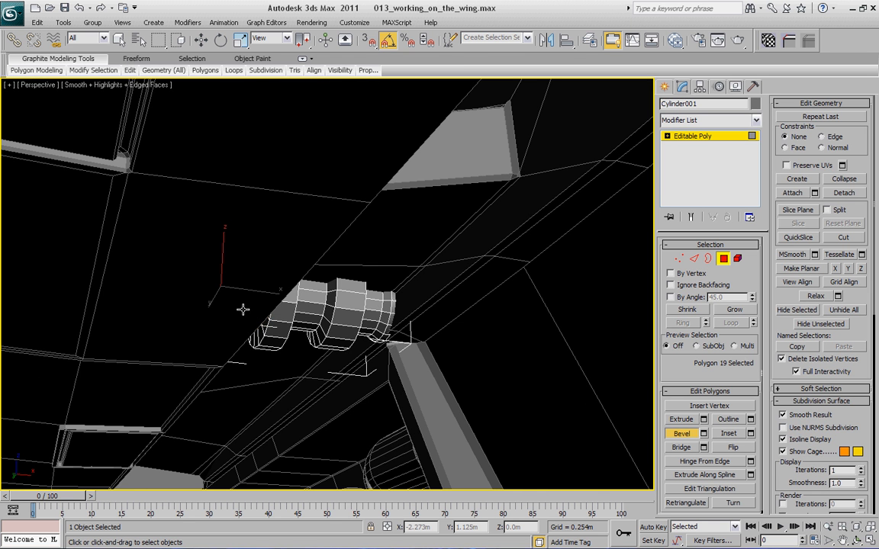
{"action": "key", "text": "F3"}
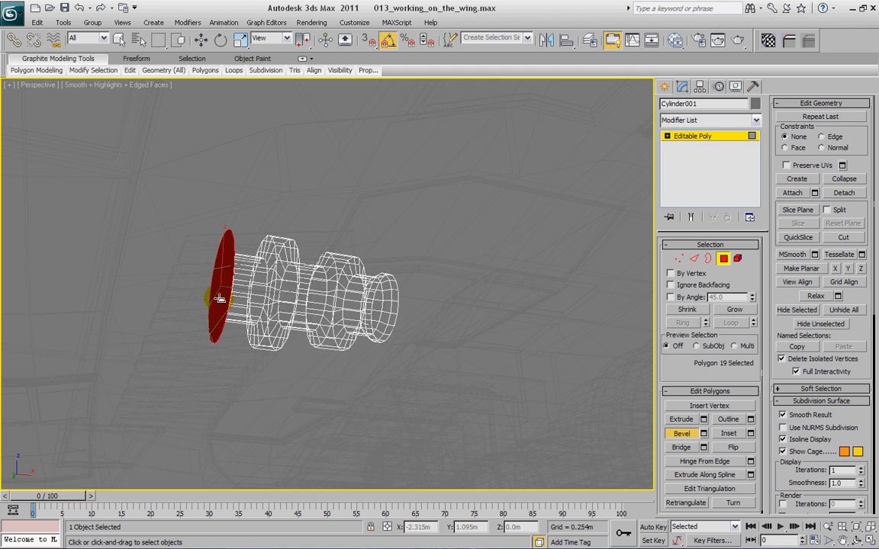
{"action": "left_click_drag", "start_coordinate": [219, 298], "coordinate": [215, 285]}
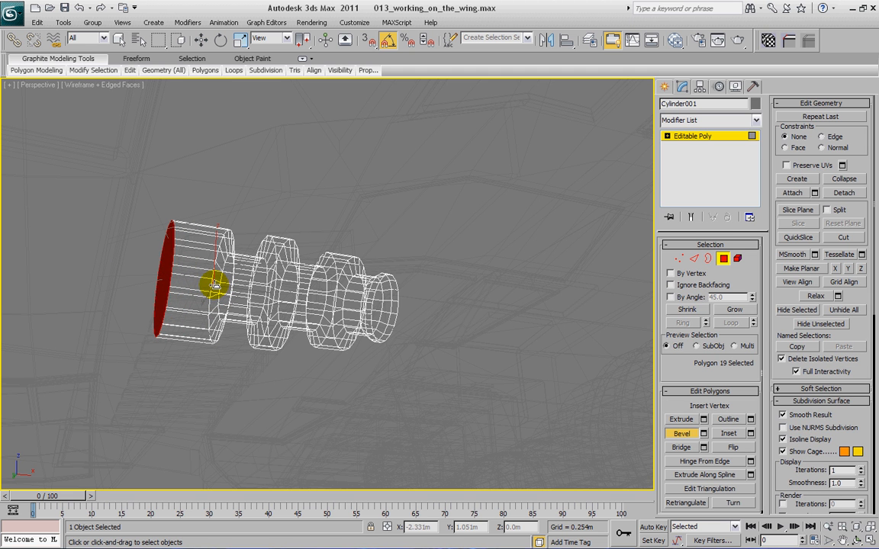
Restore shaded display and delete the selected end cap polygon hidden inside the wing body
{"action": "middle_click_drag", "start_coordinate": [215, 286], "coordinate": [205, 295], "text": "alt"}
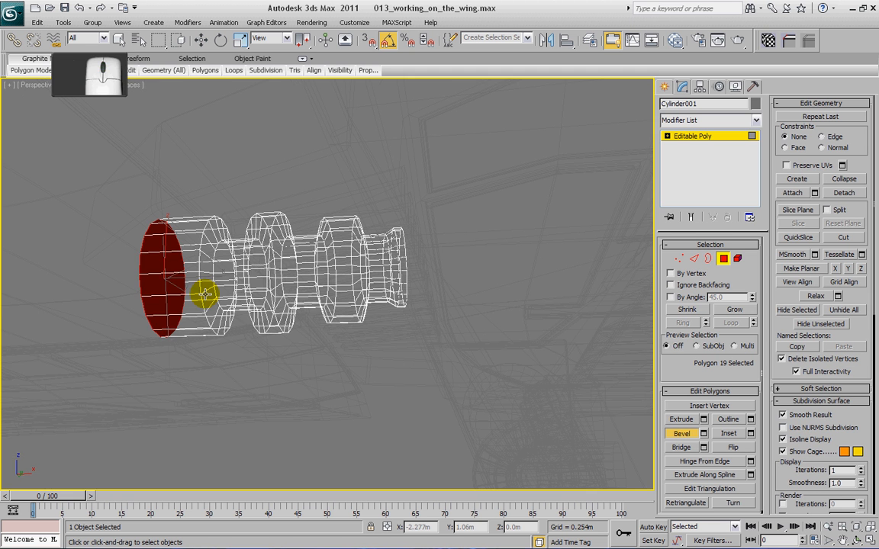
{"action": "key", "text": "F3"}
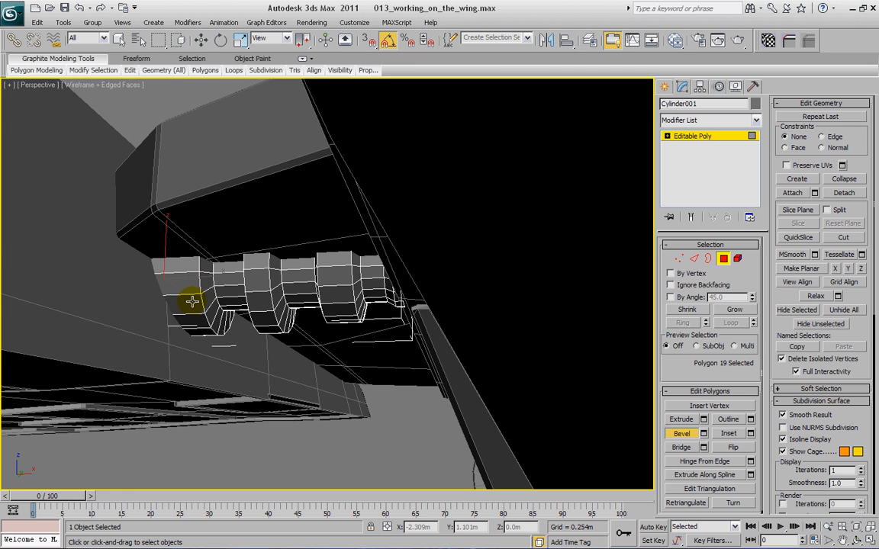
{"action": "middle_click_drag", "start_coordinate": [194, 283], "coordinate": [210, 277], "text": "alt"}
{"action": "key", "text": "ctrl+d"}
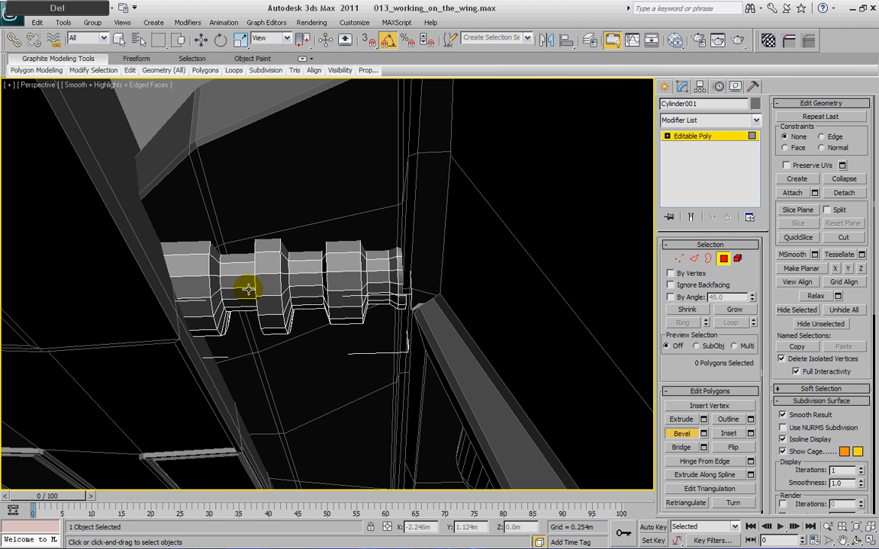
Select the edge loops around all the pipe's steps and chamfer them by 0.005 m with 1 segment
{"action": "left_click", "coordinate": [694, 259]}
{"action": "left_click", "coordinate": [207, 269]}
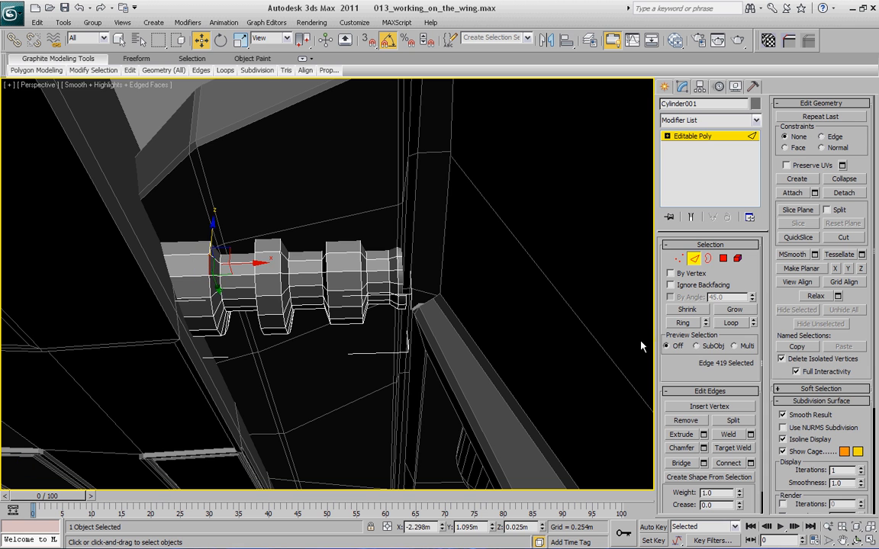
{"action": "left_click", "coordinate": [695, 324]}
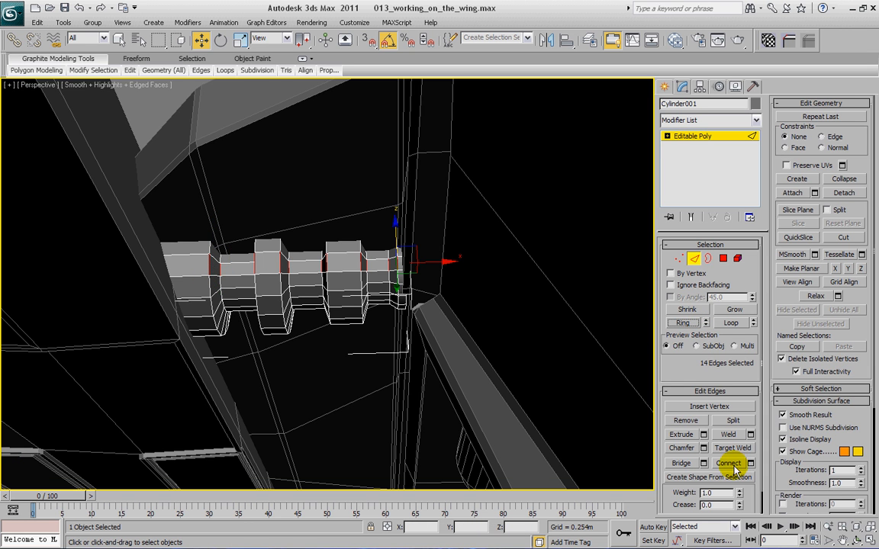
{"action": "left_click", "coordinate": [730, 322]}
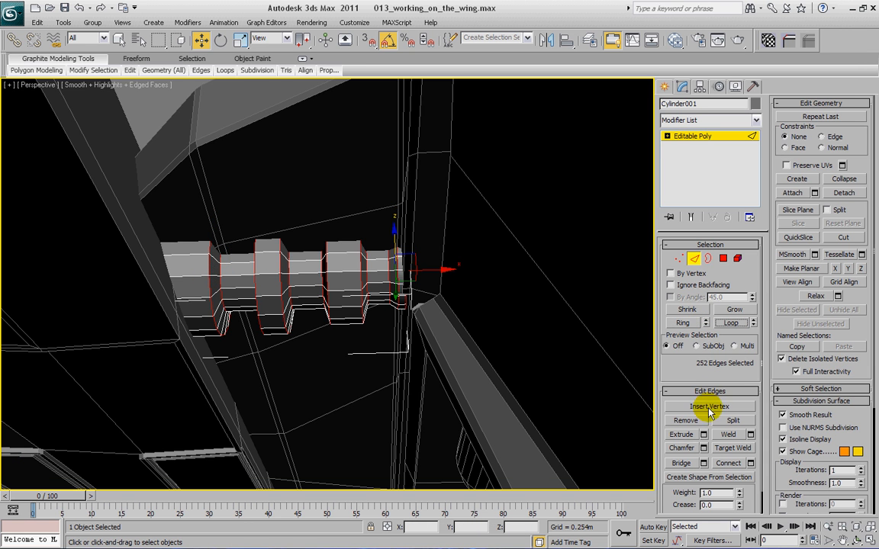
{"action": "left_click", "coordinate": [703, 449]}
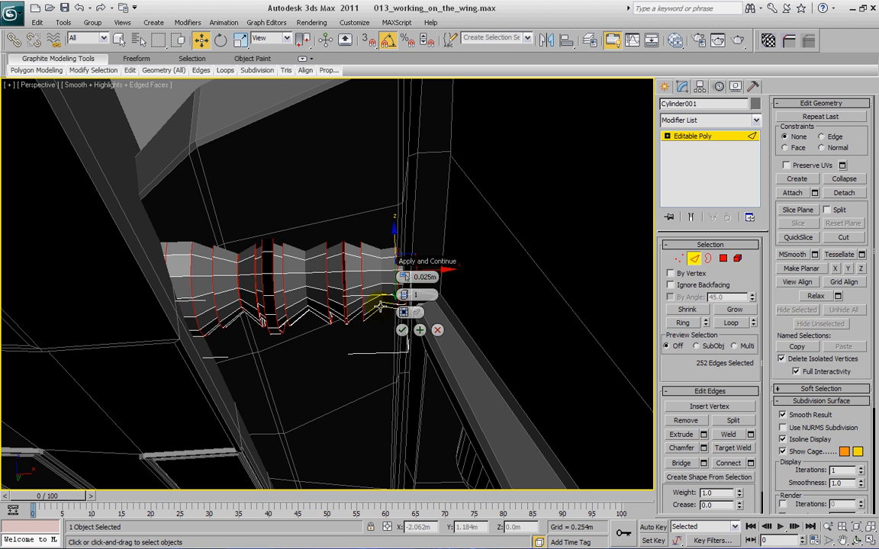
{"action": "left_click_drag", "start_coordinate": [402, 278], "coordinate": [395, 276]}
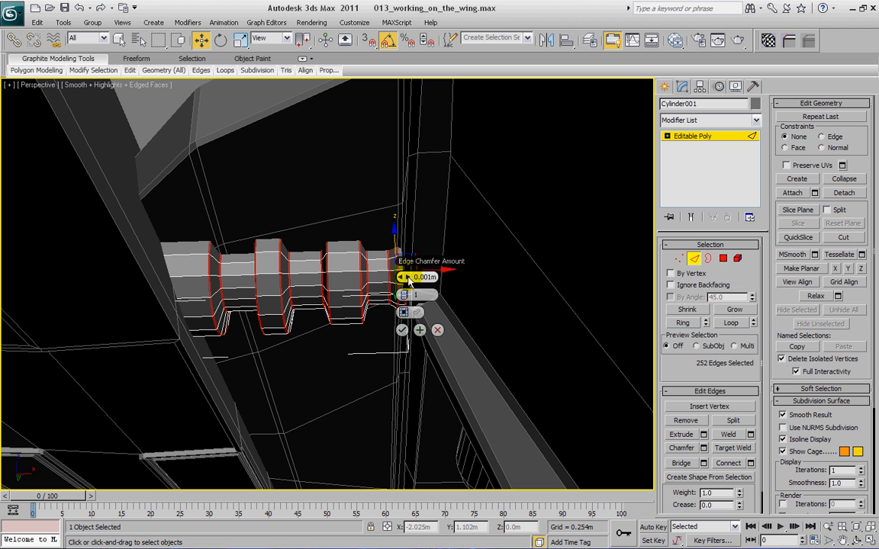
{"action": "left_click_drag", "start_coordinate": [410, 280], "coordinate": [406, 277]}
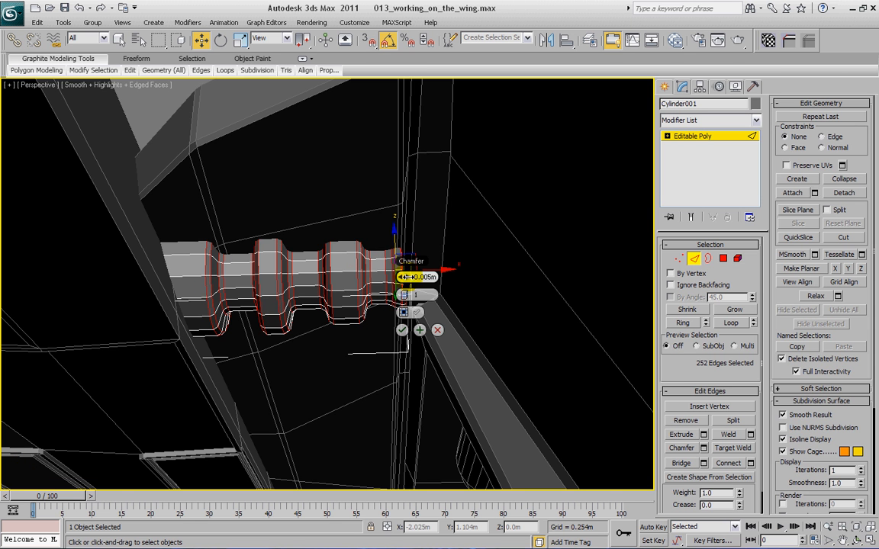
{"action": "left_click", "coordinate": [402, 329]}
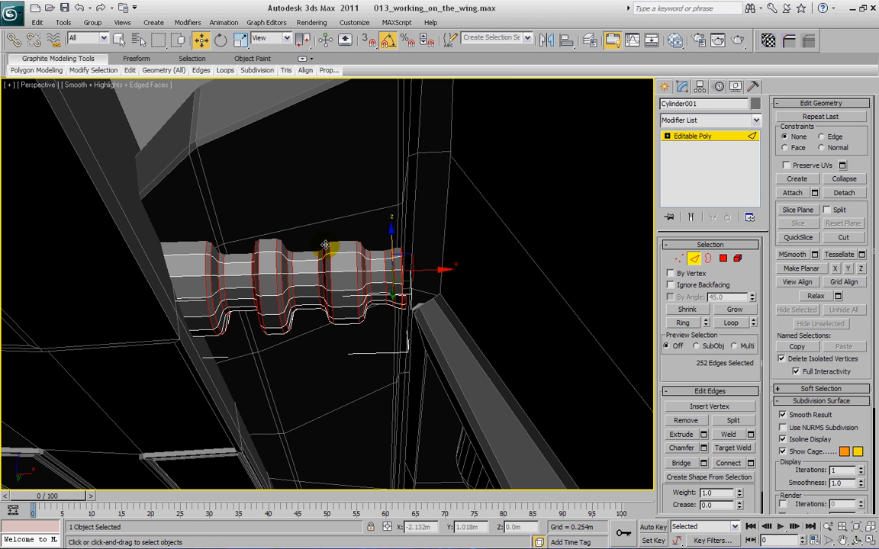
{"action": "middle_click_drag", "start_coordinate": [321, 242], "coordinate": [368, 220], "text": "alt"}
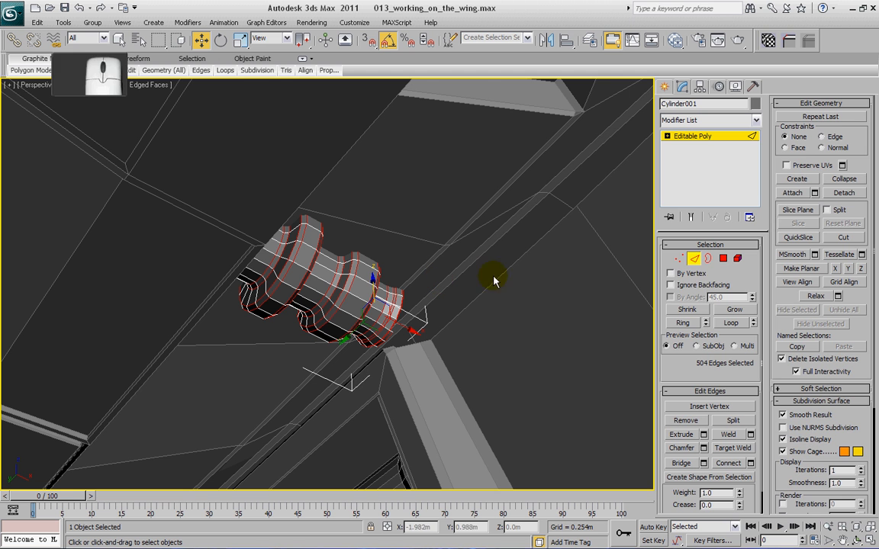
Leave edge editing and clone the pipe along Y as 3 copies spaced about 0.27 m apart
{"action": "left_click", "coordinate": [691, 259]}
{"action": "middle_click_drag", "start_coordinate": [345, 292], "coordinate": [289, 378], "text": "alt"}
{"action": "mouse_move", "coordinate": [270, 359]}
{"action": "left_mouse_down"}
{"action": "mouse_move", "coordinate": [362, 336]}
{"action": "mouse_move", "coordinate": [379, 308]}
{"action": "mouse_move", "coordinate": [386, 337]}
{"action": "mouse_move", "coordinate": [215, 347]}
{"action": "left_mouse_up"}
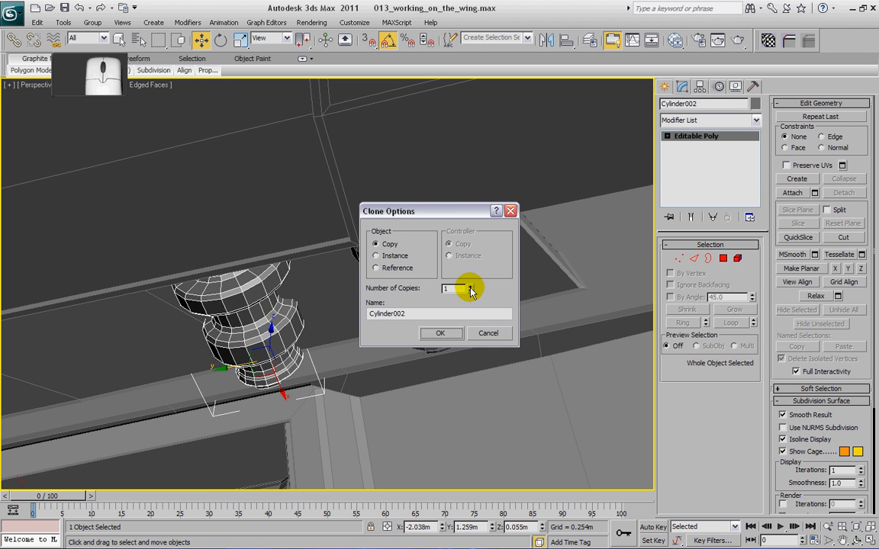
{"action": "left_click", "coordinate": [470, 287]}
{"action": "left_click", "coordinate": [470, 287]}
{"action": "left_click", "coordinate": [448, 342]}
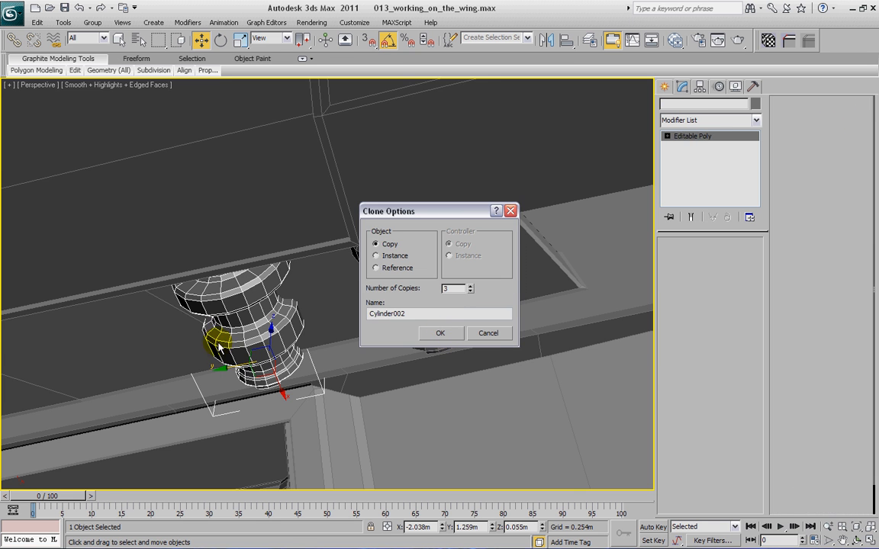
Clone the last pipe in the row along Y as 3 further copies spaced about 0.3 m apart
{"action": "mouse_move", "coordinate": [203, 344]}
{"action": "middle_mouse_down"}
{"action": "mouse_move", "coordinate": [451, 269]}
{"action": "mouse_move", "coordinate": [662, 236]}
{"action": "mouse_move", "coordinate": [668, 197]}
{"action": "middle_mouse_up"}
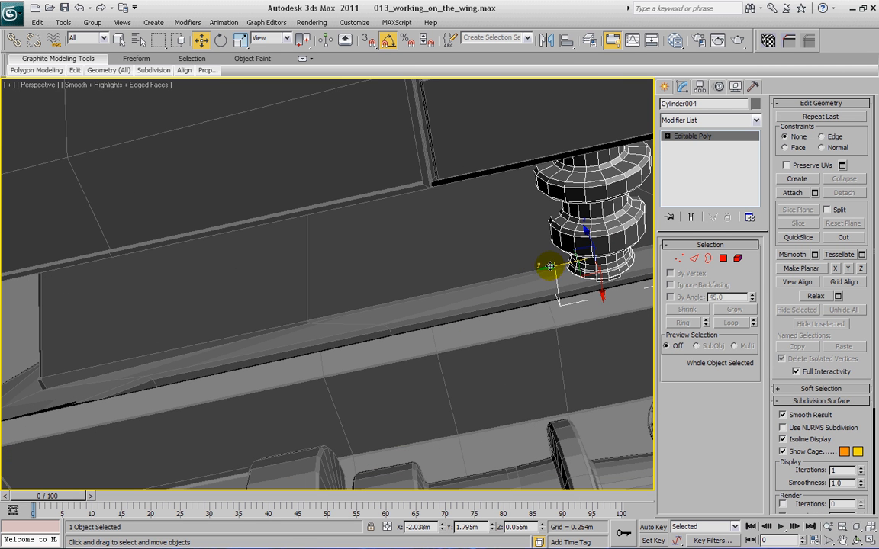
{"action": "mouse_move", "coordinate": [549, 265]}
{"action": "left_mouse_down", "text": "shift"}
{"action": "mouse_move", "coordinate": [359, 292]}
{"action": "mouse_move", "coordinate": [368, 290]}
{"action": "left_mouse_up", "text": "shift"}
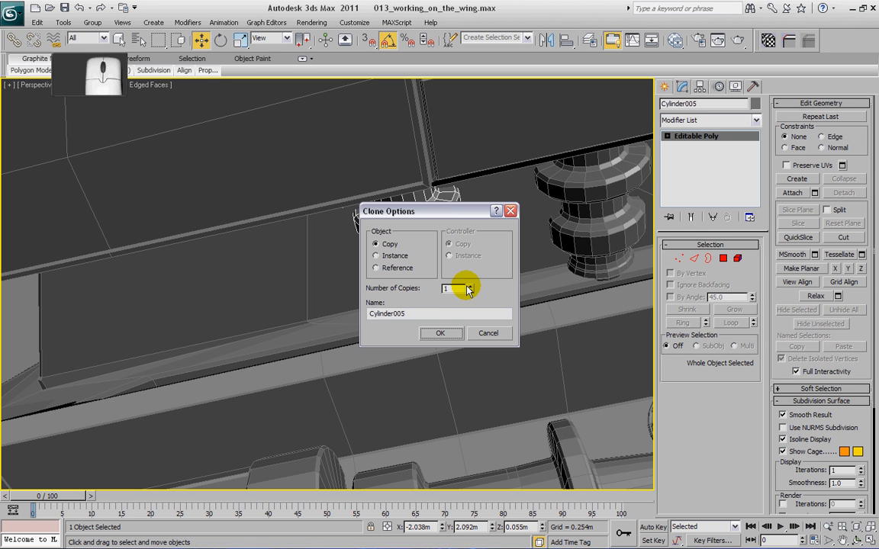
{"action": "left_click", "coordinate": [469, 286]}
{"action": "left_click", "coordinate": [469, 286]}
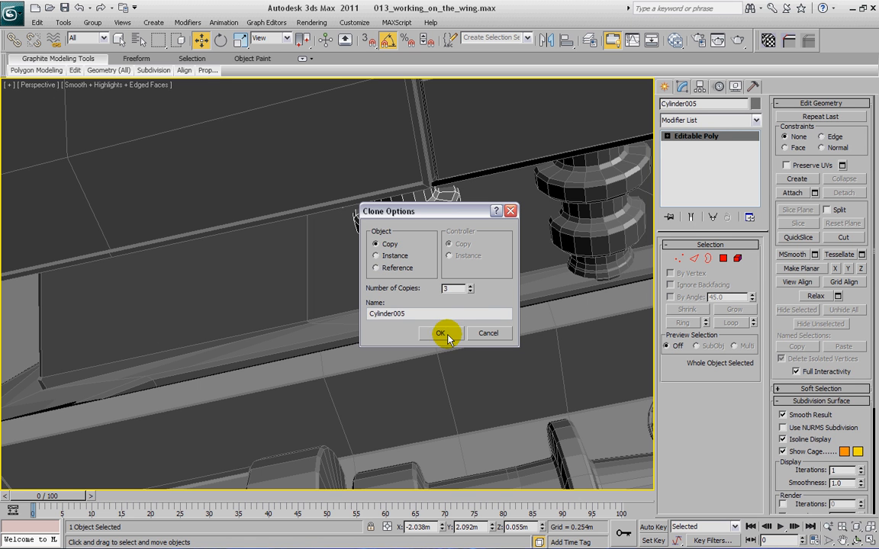
{"action": "left_click", "coordinate": [447, 337]}
Move the last pipe about -0.104 m along Y and the second-to-last pipe about -0.05 m to even the spacing
{"action": "middle_click_drag", "start_coordinate": [265, 307], "coordinate": [491, 325], "text": "alt"}
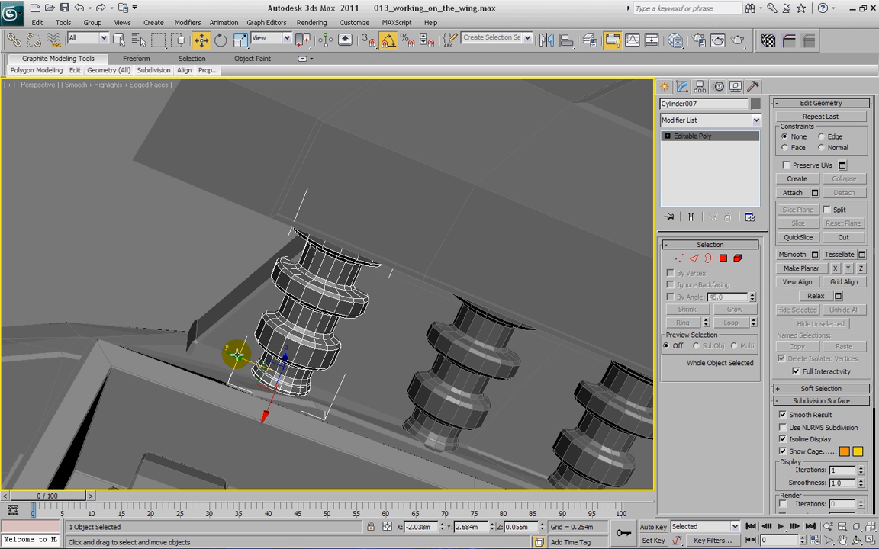
{"action": "left_click_drag", "start_coordinate": [237, 354], "coordinate": [289, 378]}
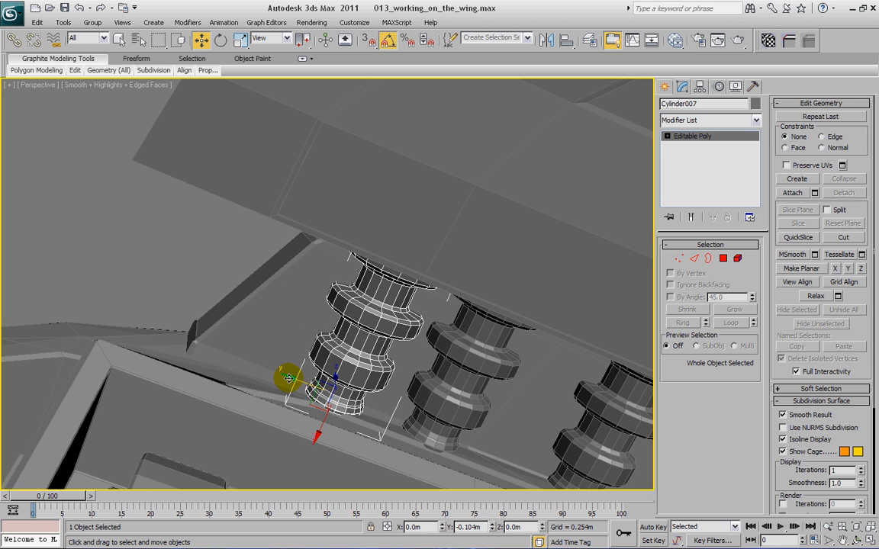
{"action": "left_click", "coordinate": [457, 355]}
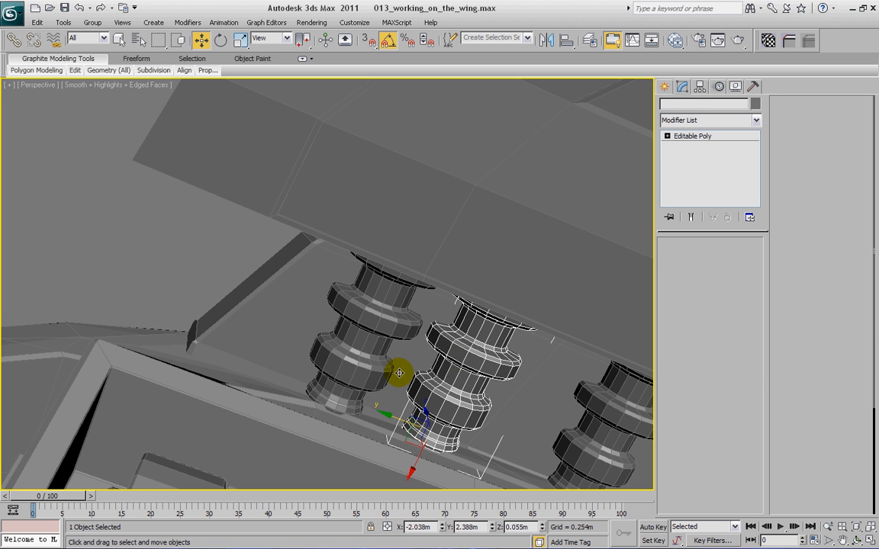
{"action": "left_click_drag", "start_coordinate": [389, 416], "coordinate": [413, 420]}
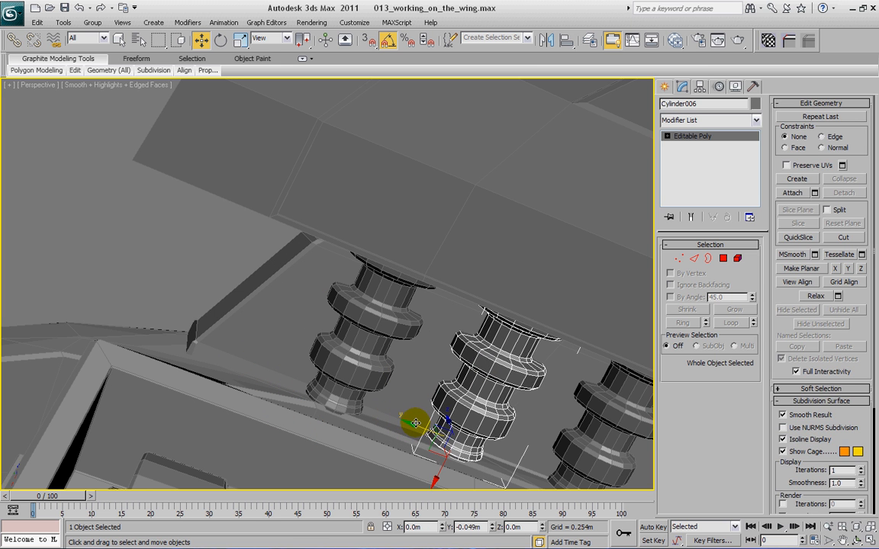
Select the hull and, at its Editable Poly level below Symmetry, attach all seven stepped pipes beneath the wing
{"action": "middle_click_drag", "start_coordinate": [483, 361], "coordinate": [367, 283], "text": "alt"}
{"action": "scroll", "coordinate": [275, 274], "scroll_direction": "down", "scroll_amount": 4}
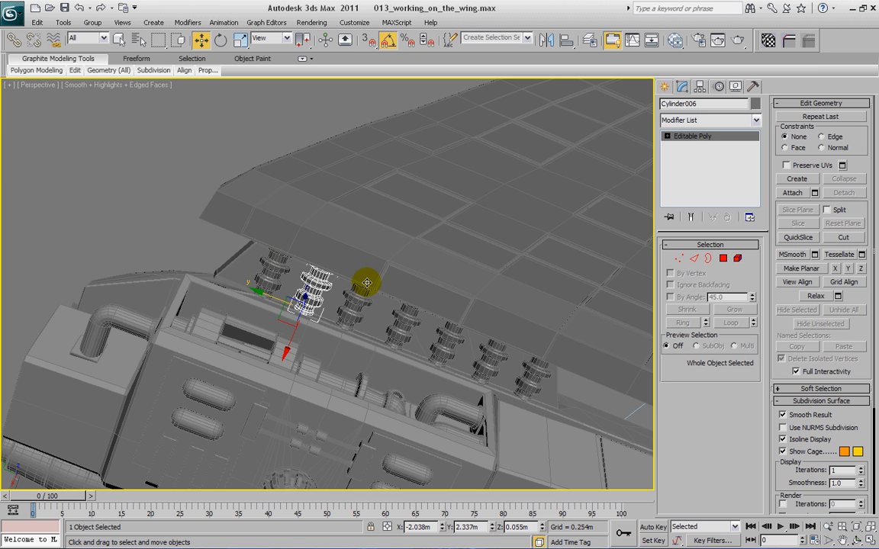
{"action": "left_click", "coordinate": [459, 295]}
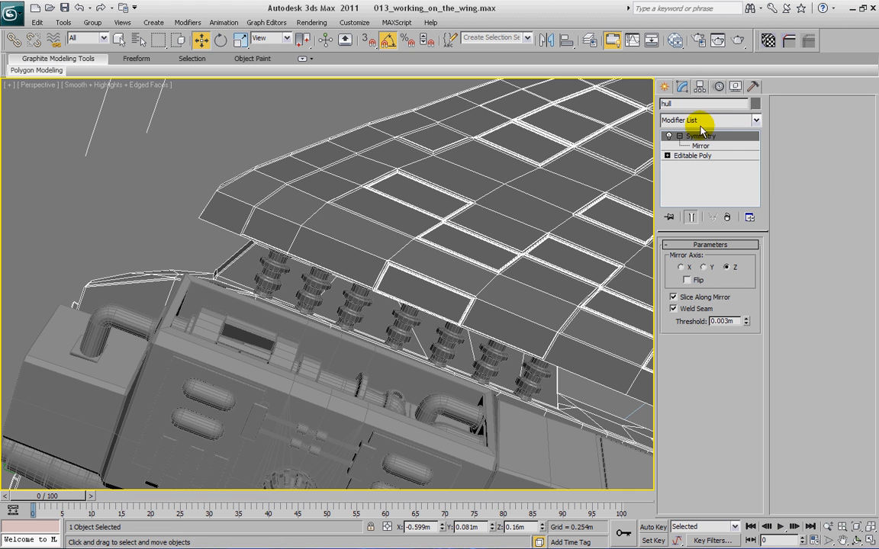
{"action": "left_click", "coordinate": [687, 156]}
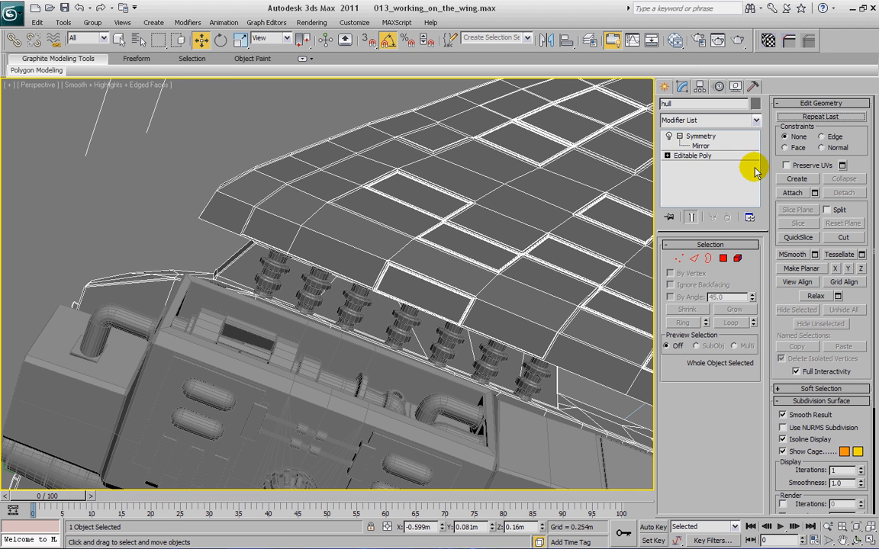
{"action": "left_click", "coordinate": [794, 193]}
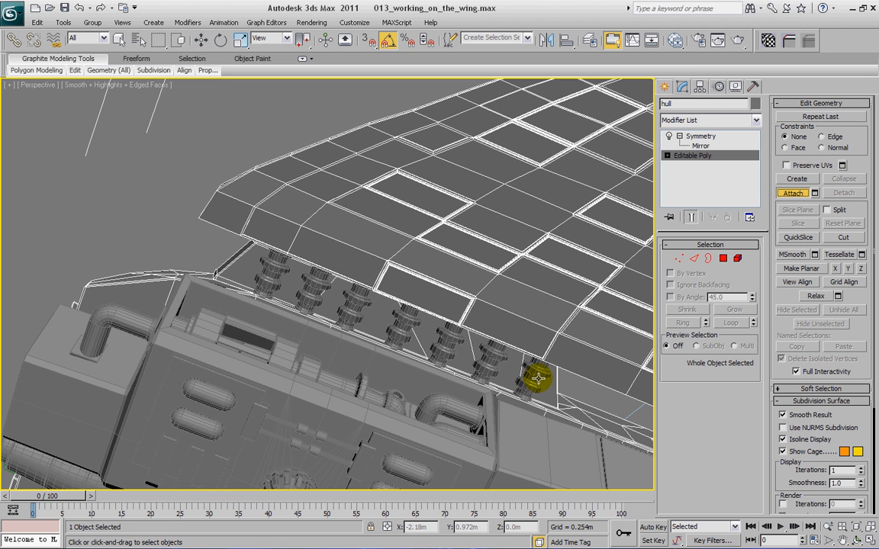
{"action": "left_click", "coordinate": [423, 354]}
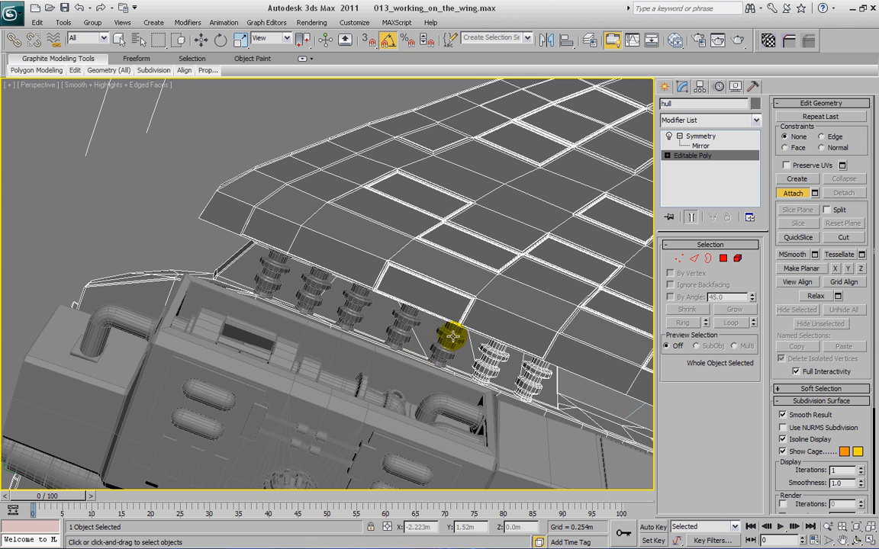
{"action": "left_click", "coordinate": [407, 331]}
{"action": "left_click", "coordinate": [394, 326]}
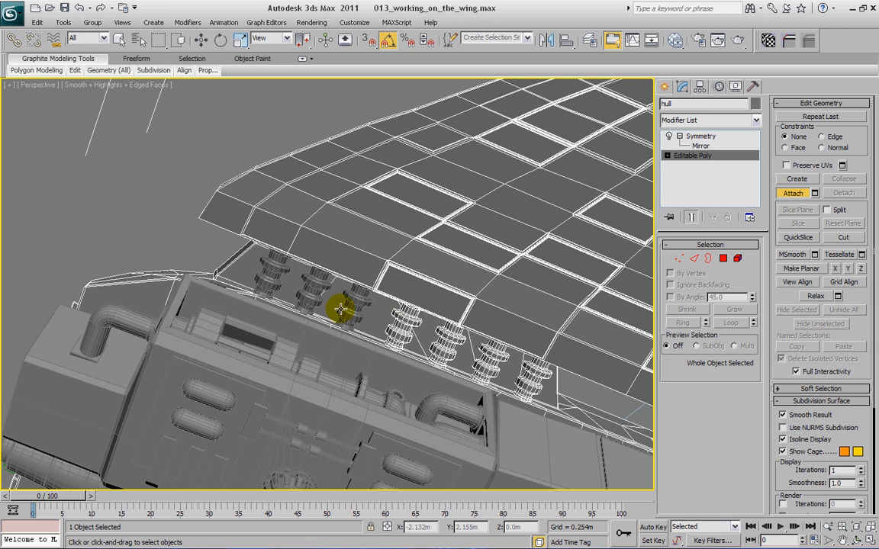
{"action": "left_click", "coordinate": [352, 300]}
{"action": "left_click", "coordinate": [313, 288]}
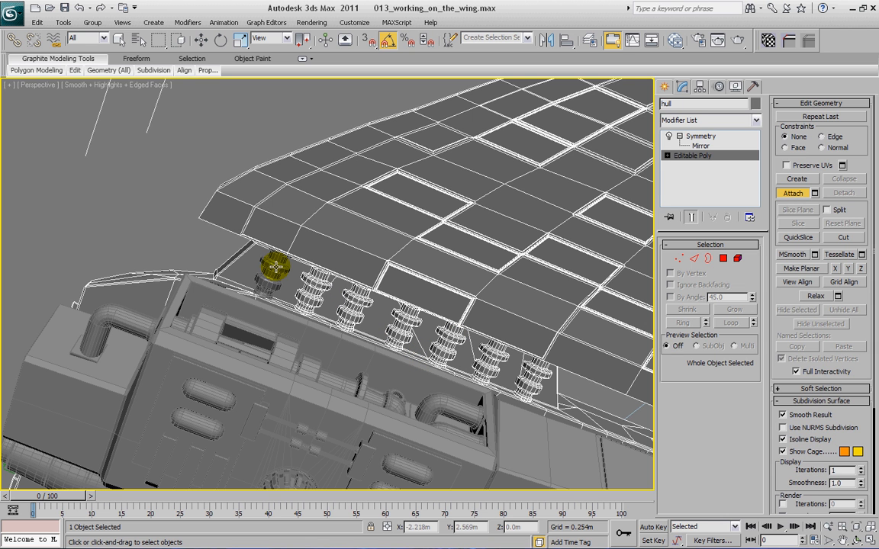
{"action": "left_click", "coordinate": [271, 263]}
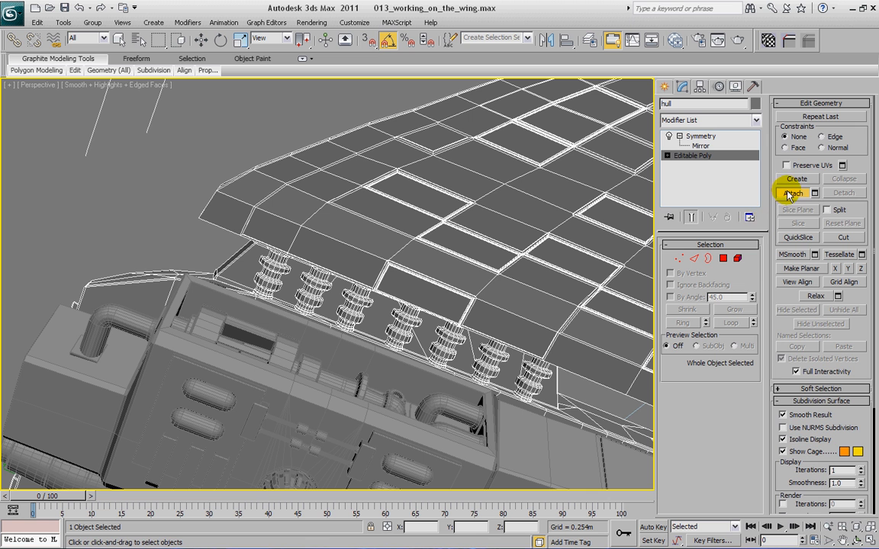
{"action": "right_click", "coordinate": [260, 232]}
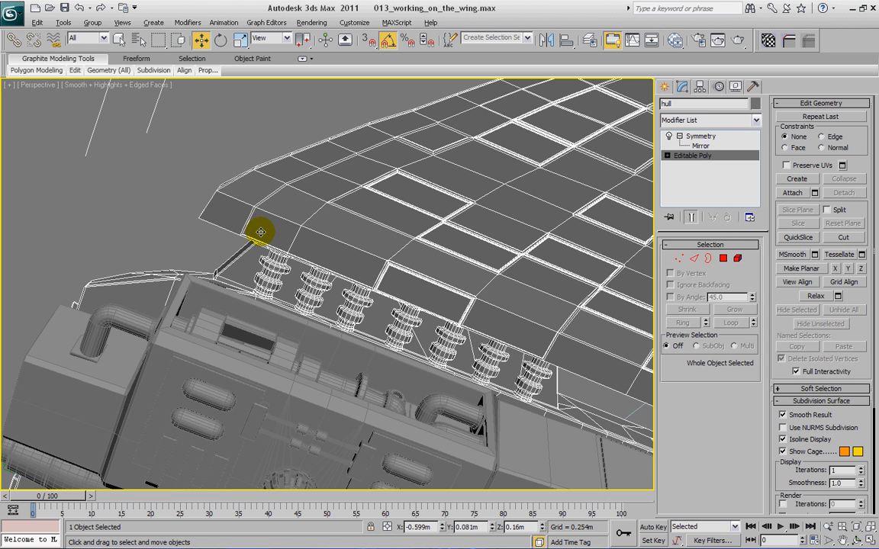
Examine the upper hull around the central machinery and the recessed channel for areas that need more detail
{"action": "middle_click_drag", "start_coordinate": [260, 232], "coordinate": [386, 366], "text": "alt"}
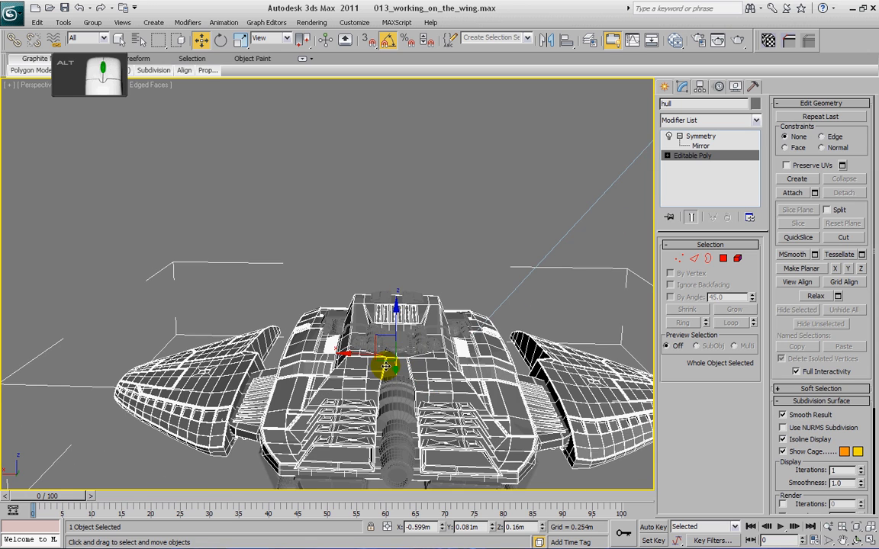
{"action": "scroll", "coordinate": [406, 390], "scroll_direction": "up", "scroll_amount": 2}
{"action": "middle_click_drag", "start_coordinate": [409, 418], "coordinate": [391, 363], "text": "alt"}
{"action": "scroll", "coordinate": [401, 362], "scroll_direction": "up", "scroll_amount": 1}
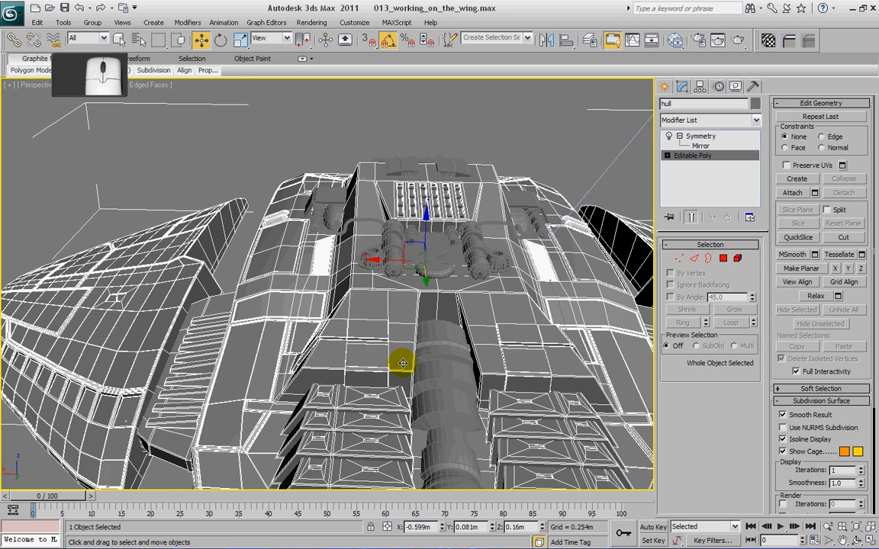
{"action": "scroll", "coordinate": [406, 363], "scroll_direction": "up", "scroll_amount": 1}
{"action": "middle_click_drag", "start_coordinate": [428, 351], "coordinate": [249, 415], "text": "alt"}
{"action": "scroll", "coordinate": [387, 305], "scroll_direction": "up", "scroll_amount": 2}
{"action": "scroll", "coordinate": [387, 305], "scroll_direction": "up", "scroll_amount": 2}
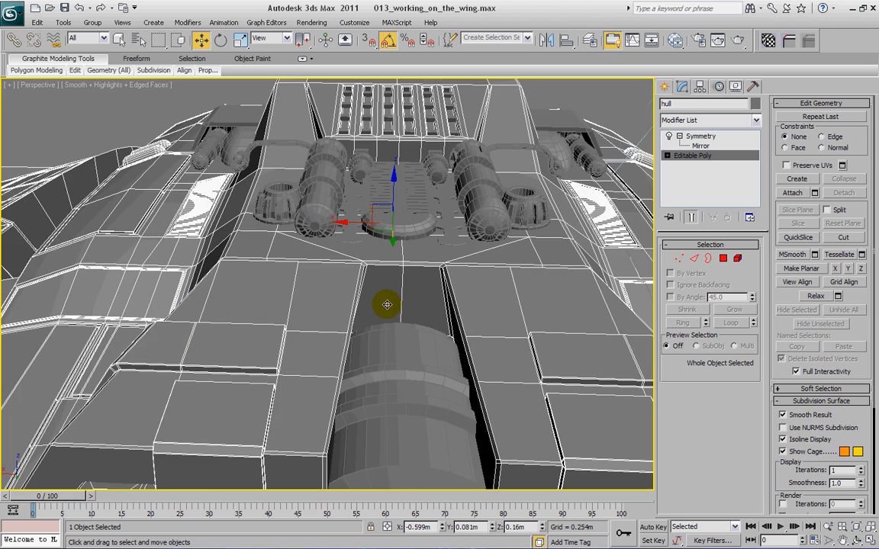
{"action": "mouse_move", "coordinate": [392, 210]}
{"action": "middle_mouse_down", "text": "alt"}
{"action": "mouse_move", "coordinate": [388, 290]}
{"action": "mouse_move", "coordinate": [397, 267]}
{"action": "mouse_move", "coordinate": [393, 206]}
{"action": "middle_mouse_up", "text": "alt"}
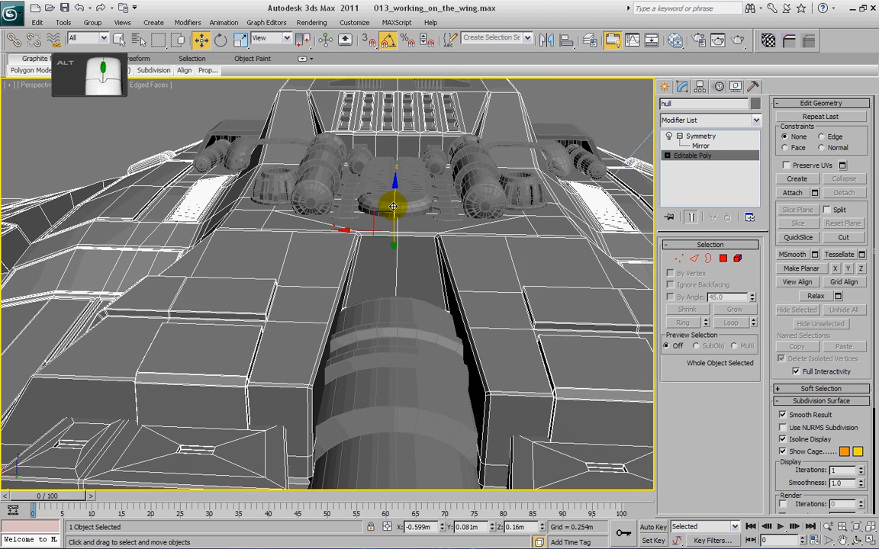
{"action": "mouse_move", "coordinate": [424, 237]}
{"action": "middle_mouse_down", "text": "alt"}
{"action": "mouse_move", "coordinate": [425, 266]}
{"action": "mouse_move", "coordinate": [425, 249]}
{"action": "middle_mouse_up", "text": "alt"}
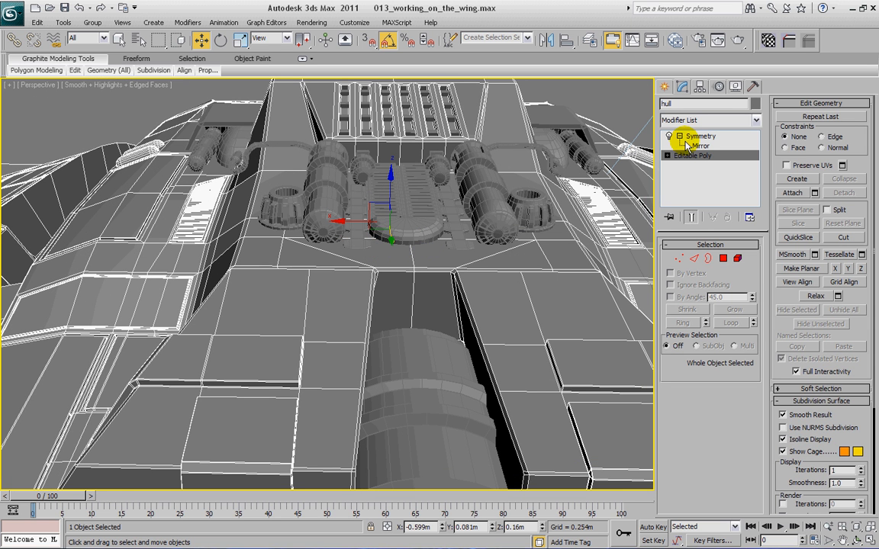
{"action": "left_click", "coordinate": [737, 259]}
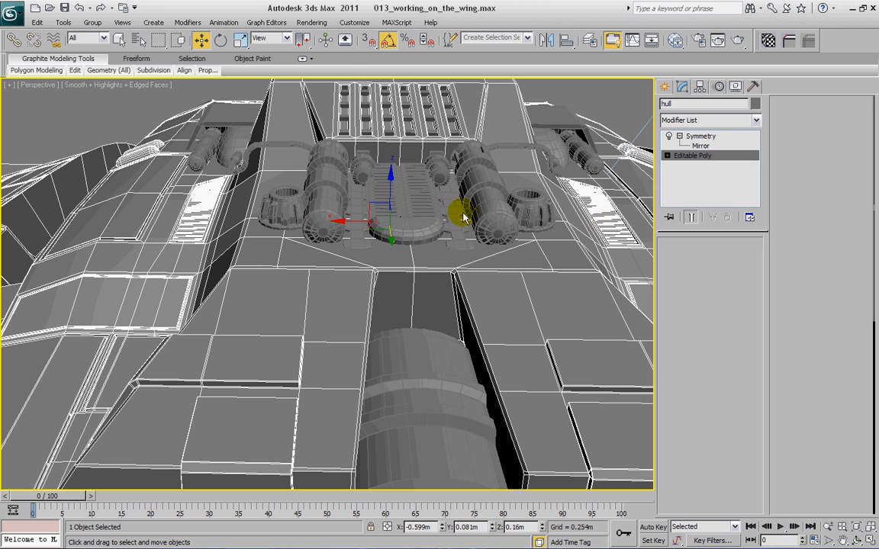
{"action": "left_click", "coordinate": [572, 135]}
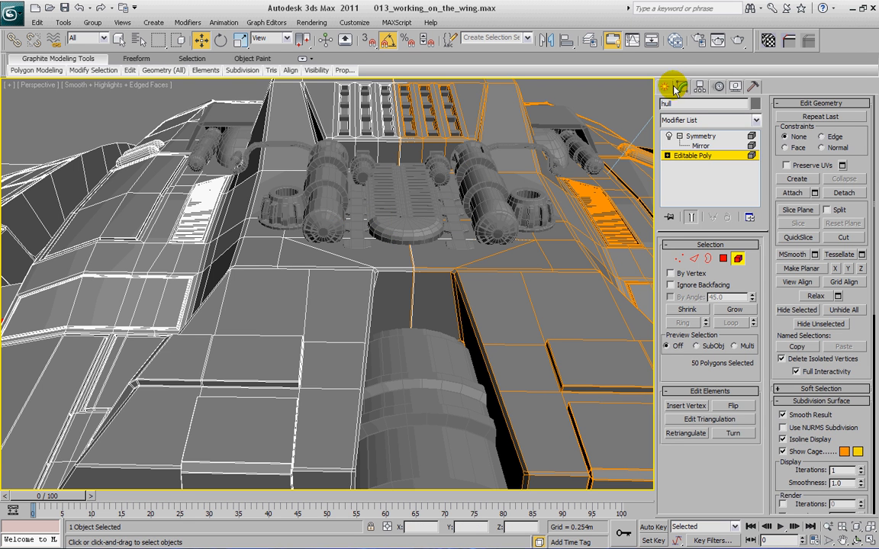
{"action": "left_click", "coordinate": [666, 86]}
Clone the flat segmented detail strip beside the central vent about 0.85 m along Y, placing it next to the recessed channel
{"action": "left_click", "coordinate": [431, 221]}
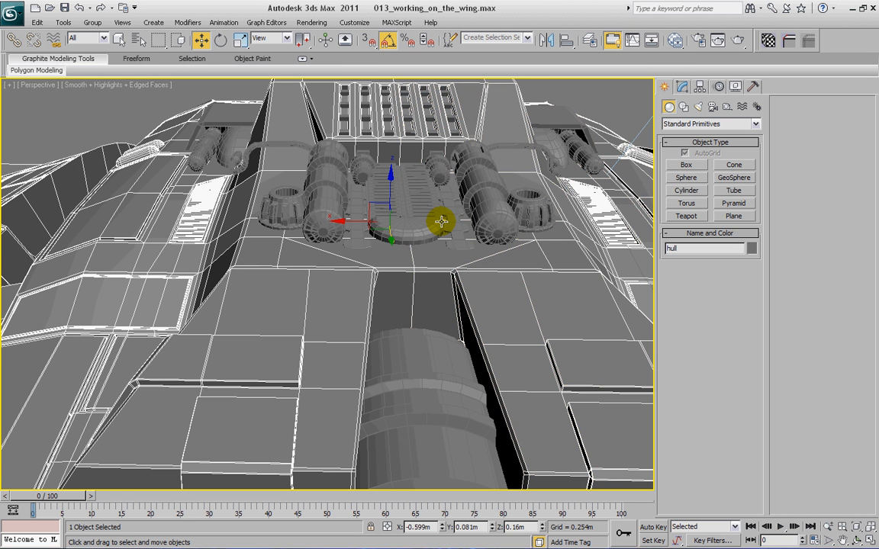
{"action": "left_click", "coordinate": [458, 227]}
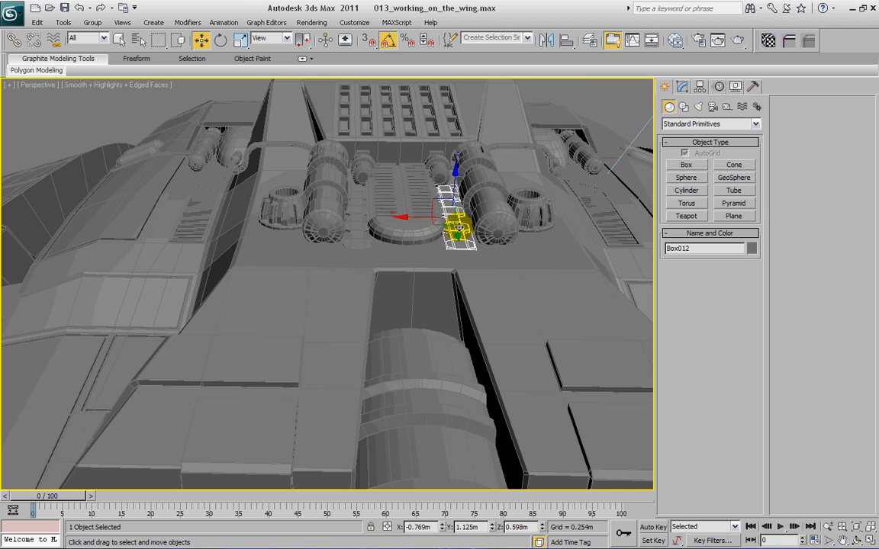
{"action": "middle_click_drag", "start_coordinate": [475, 268], "coordinate": [107, 219], "text": "alt"}
{"action": "scroll", "coordinate": [396, 280], "scroll_direction": "down", "scroll_amount": 1}
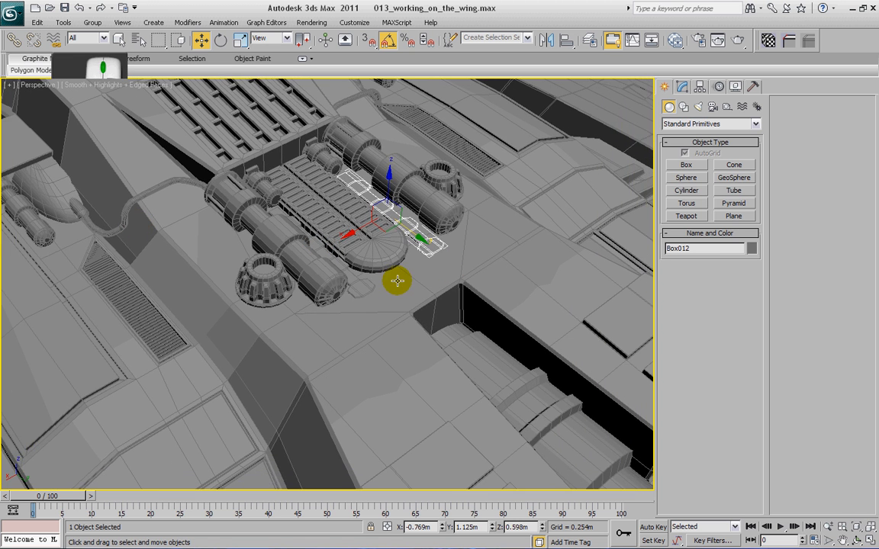
{"action": "scroll", "coordinate": [396, 281], "scroll_direction": "down", "scroll_amount": 3}
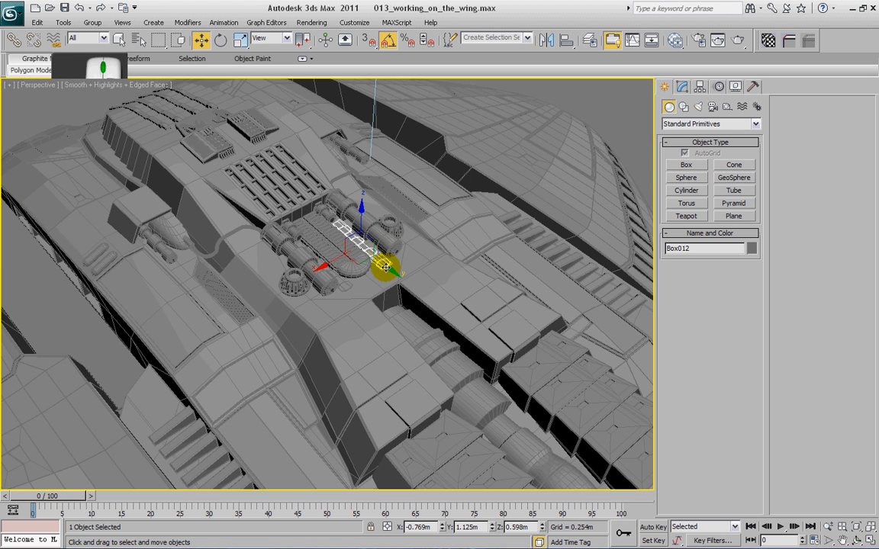
{"action": "mouse_move", "coordinate": [387, 267]}
{"action": "left_mouse_down", "text": "shift"}
{"action": "mouse_move", "coordinate": [476, 328]}
{"action": "mouse_move", "coordinate": [463, 327]}
{"action": "left_mouse_up", "text": "shift"}
{"action": "left_click", "coordinate": [431, 335]}
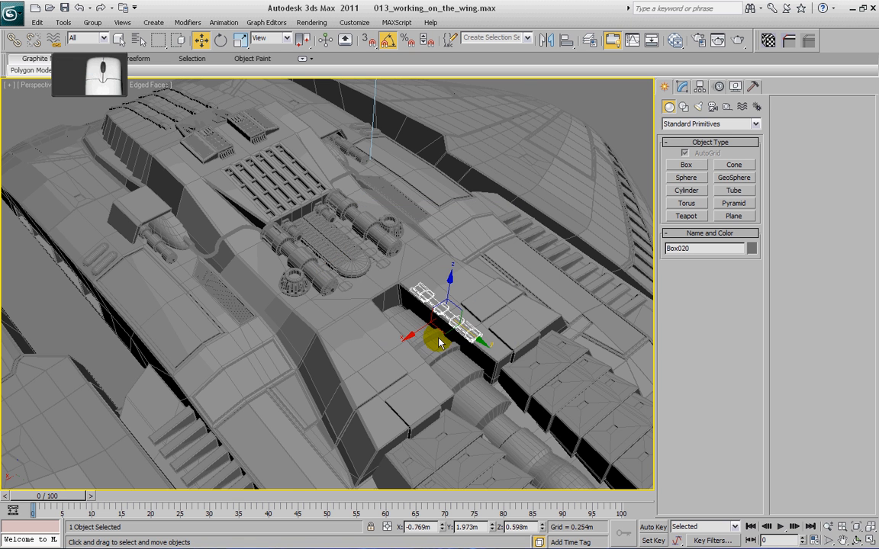
Move the copied strip about -0.06 m along X, away from the channel's edge
{"action": "scroll", "coordinate": [437, 337], "scroll_direction": "up", "scroll_amount": 5}
{"action": "mouse_move", "coordinate": [443, 416]}
{"action": "middle_mouse_down", "text": "alt"}
{"action": "mouse_move", "coordinate": [425, 422]}
{"action": "mouse_move", "coordinate": [365, 206]}
{"action": "mouse_move", "coordinate": [443, 262]}
{"action": "mouse_move", "coordinate": [428, 300]}
{"action": "middle_mouse_up", "text": "alt"}
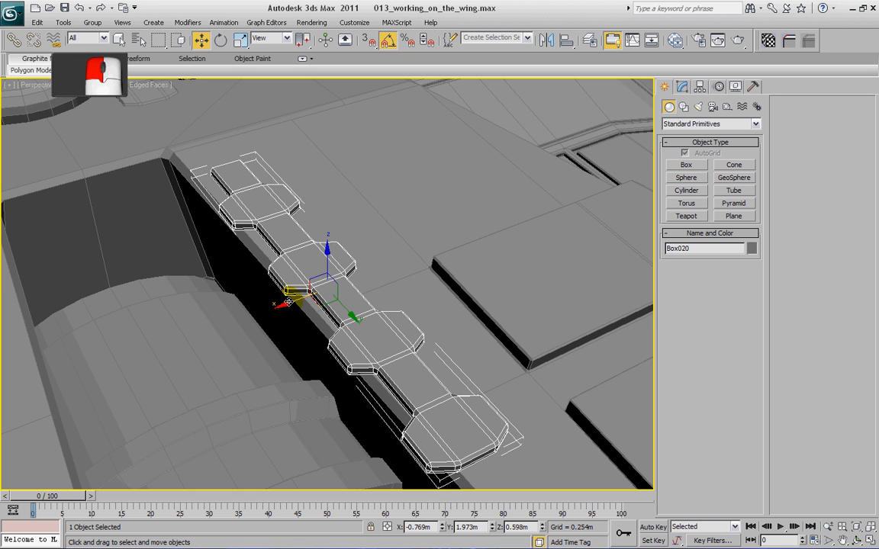
{"action": "scroll", "coordinate": [289, 301], "scroll_direction": "down", "scroll_amount": 3}
{"action": "middle_click_drag", "start_coordinate": [356, 323], "coordinate": [449, 288], "text": "alt"}
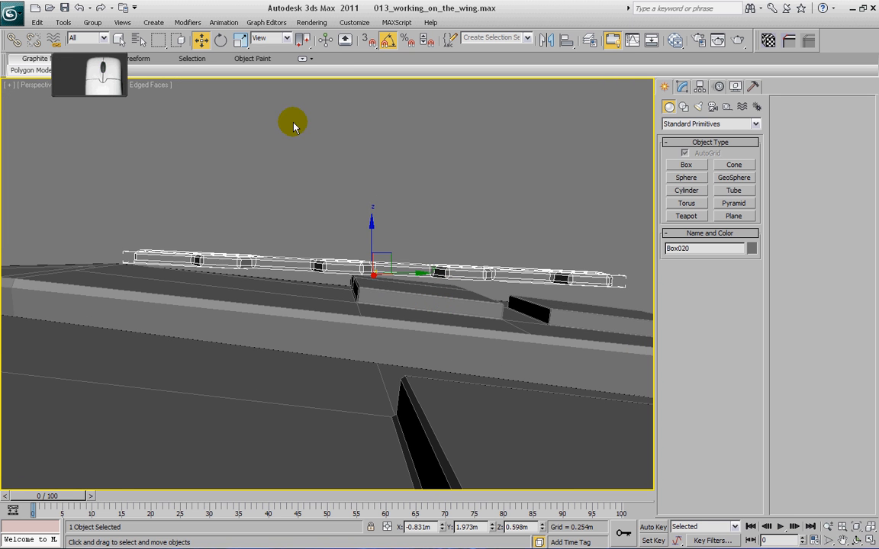
Turn off angle snap and rotate the strip about the X axis to about 7.2° to follow the hull's slope
{"action": "left_click", "coordinate": [221, 40]}
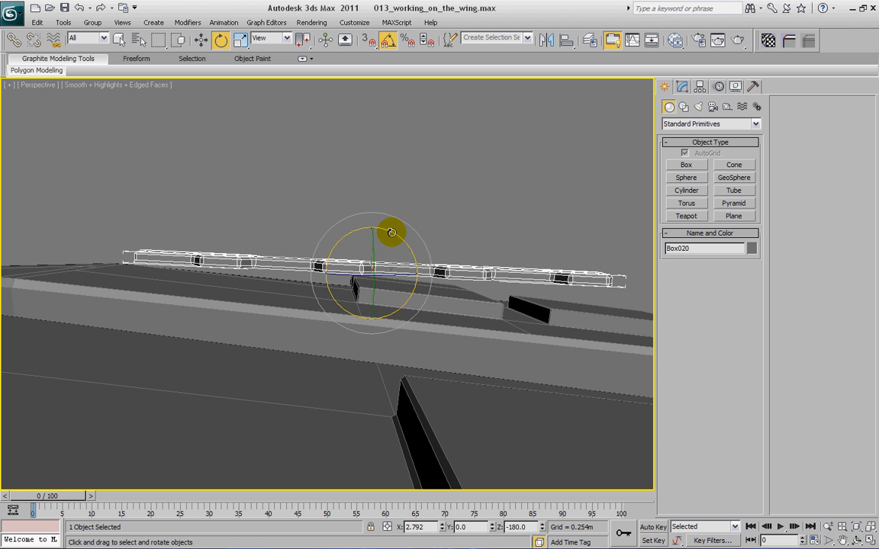
{"action": "left_click_drag", "start_coordinate": [391, 231], "coordinate": [397, 235]}
{"action": "key", "text": "a"}
Switch the Move tool to the Local coordinate system and lower the strip along its Z axis onto the hull surface
{"action": "left_click", "coordinate": [200, 40]}
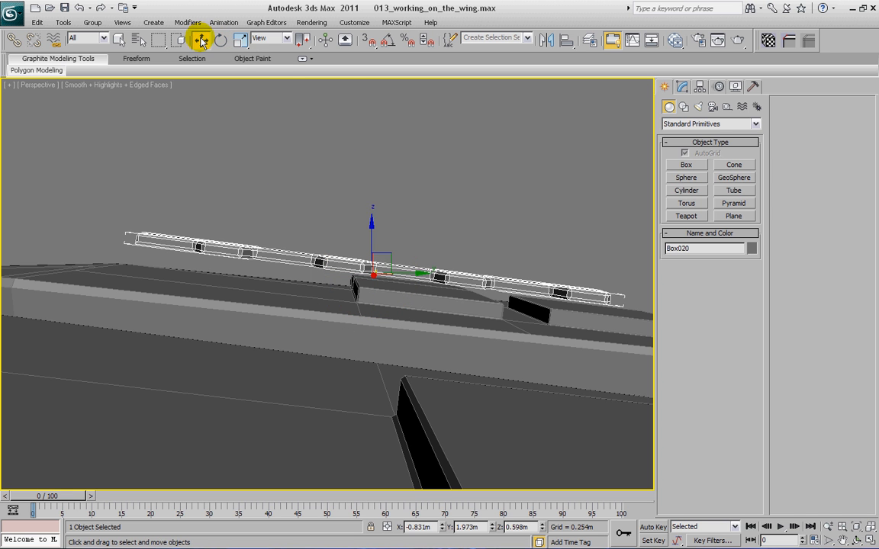
{"action": "left_click", "coordinate": [275, 38]}
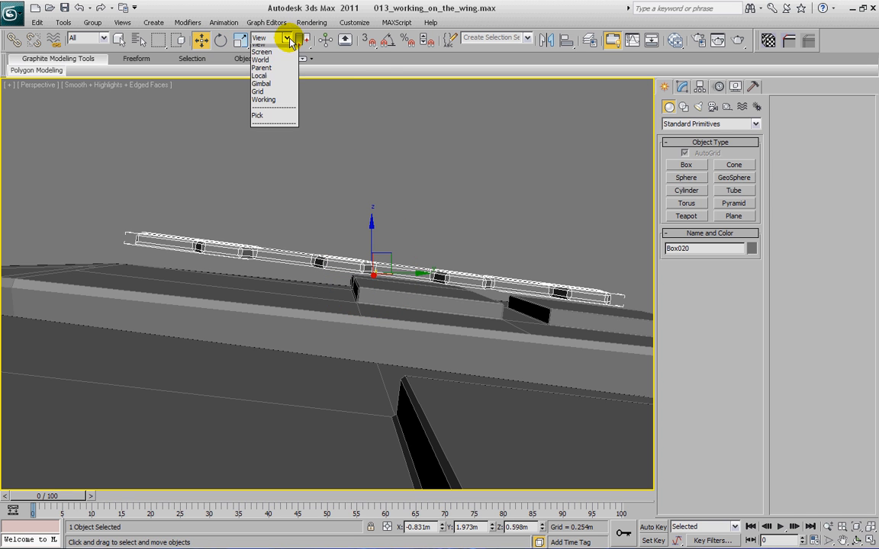
{"action": "left_click", "coordinate": [261, 80]}
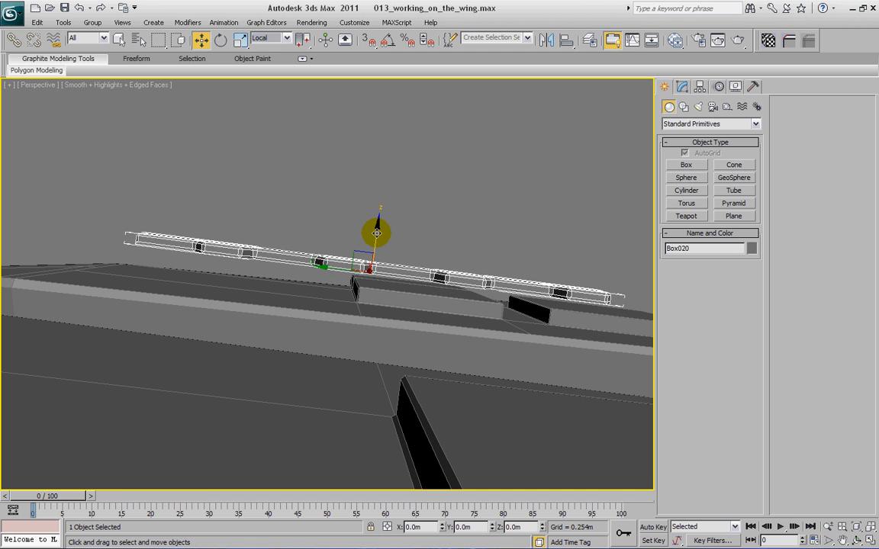
{"action": "left_click_drag", "start_coordinate": [376, 242], "coordinate": [370, 267]}
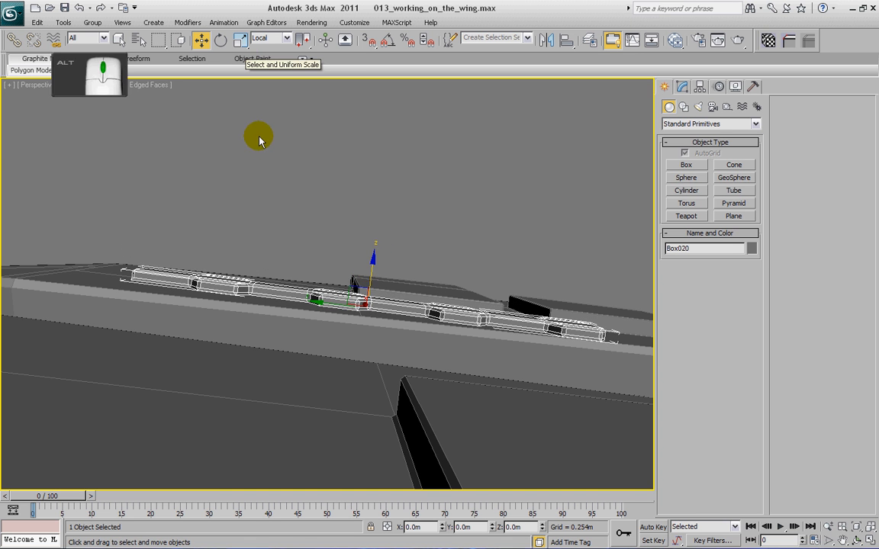
Rotate the strip by about 0.55° about the X axis to fine-tune its fit against the hull surface
{"action": "middle_click_drag", "start_coordinate": [259, 134], "coordinate": [251, 108], "text": "alt"}
{"action": "left_click", "coordinate": [220, 38]}
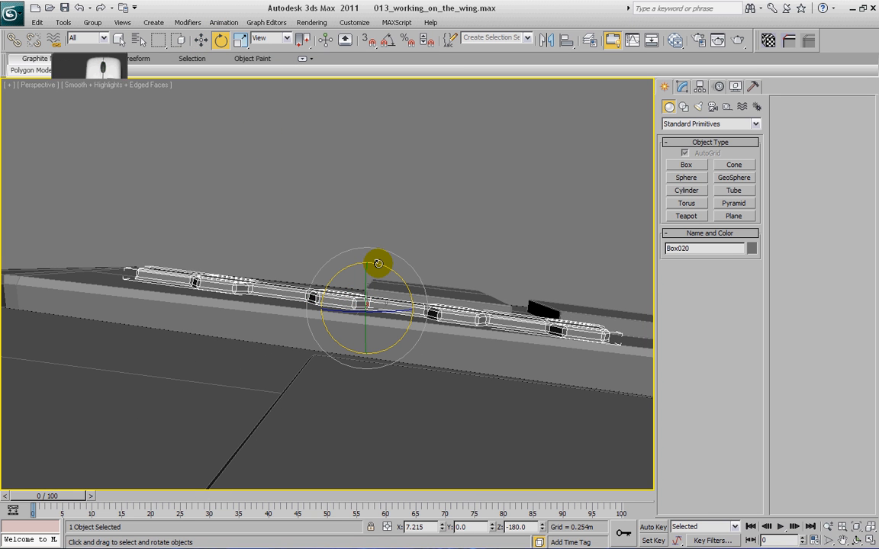
{"action": "left_click_drag", "start_coordinate": [378, 262], "coordinate": [378, 262]}
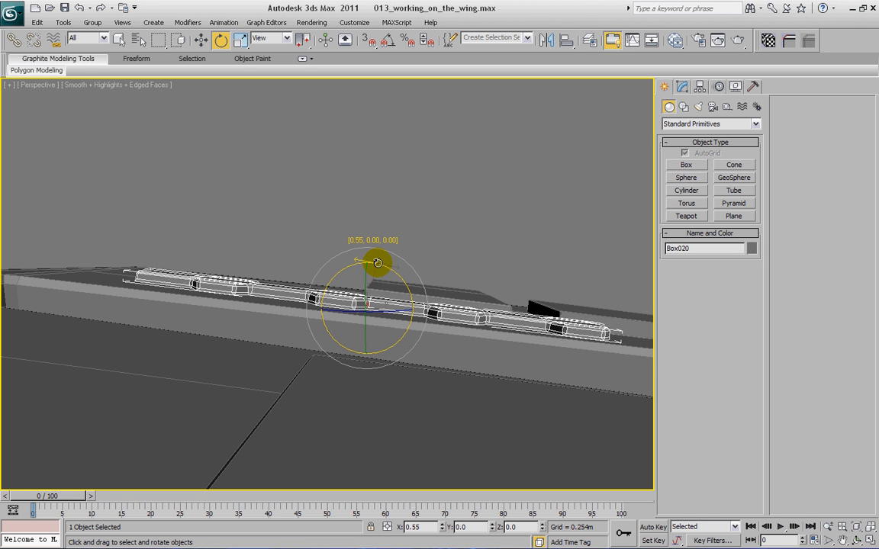
{"action": "middle_click_drag", "start_coordinate": [379, 283], "coordinate": [386, 281], "text": "alt"}
{"action": "left_click", "coordinate": [200, 40]}
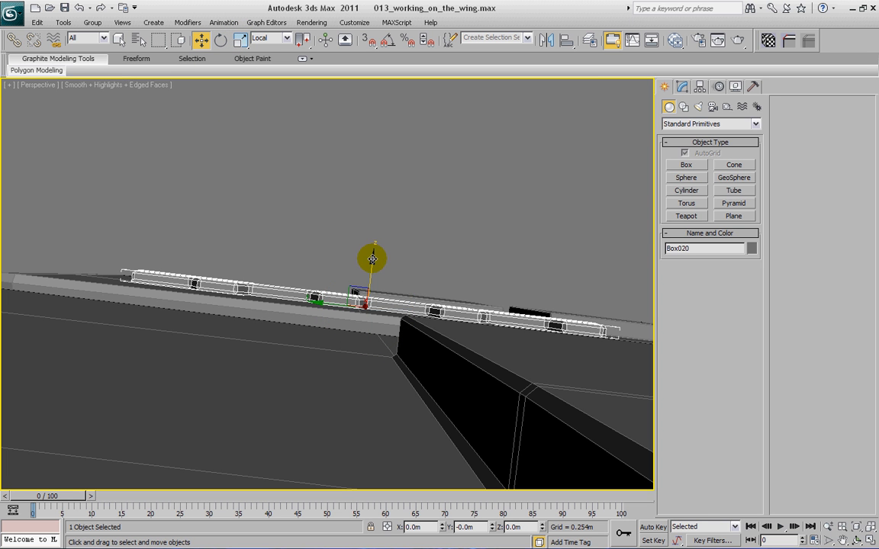
{"action": "middle_click_drag", "start_coordinate": [372, 259], "coordinate": [308, 263], "text": "alt"}
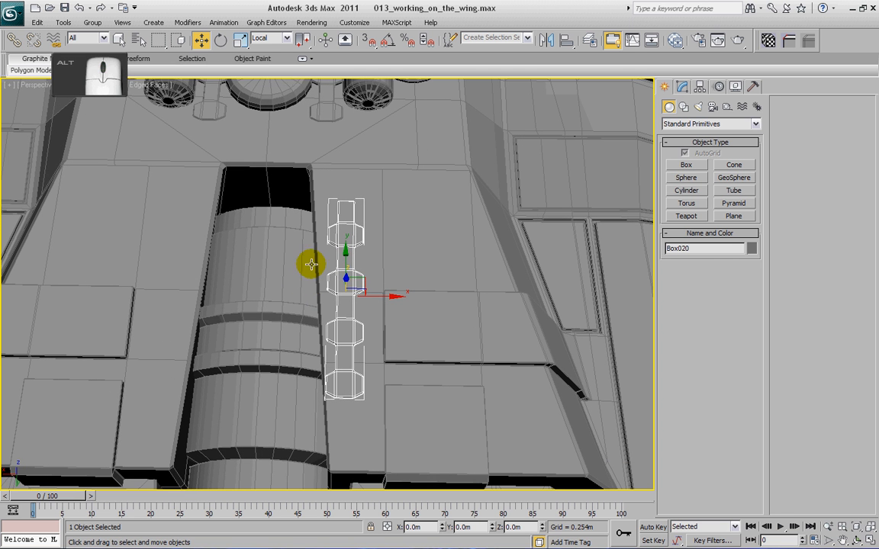
Switch the Rotate tool to the Local coordinate system and turn the strip slightly about its Z axis to parallel the channel's edge
{"action": "left_click", "coordinate": [222, 40]}
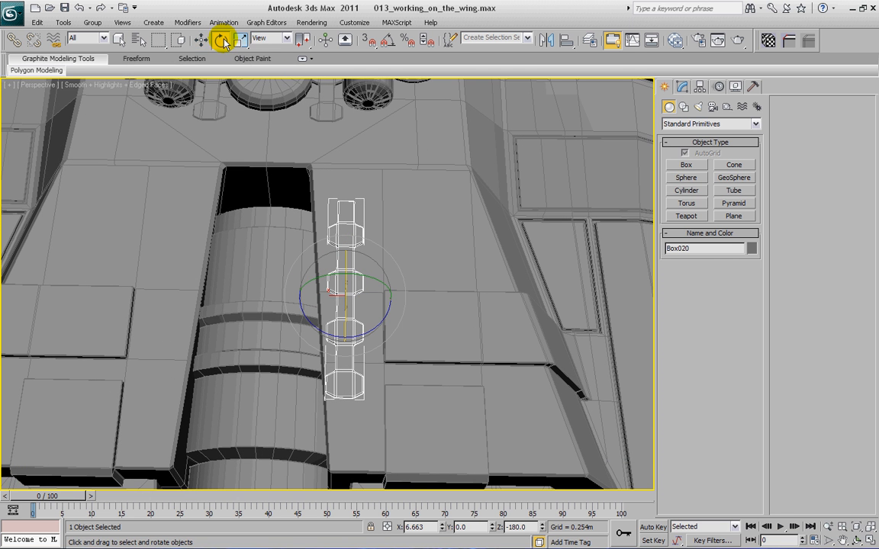
{"action": "middle_click_drag", "start_coordinate": [379, 236], "coordinate": [373, 200], "text": "alt"}
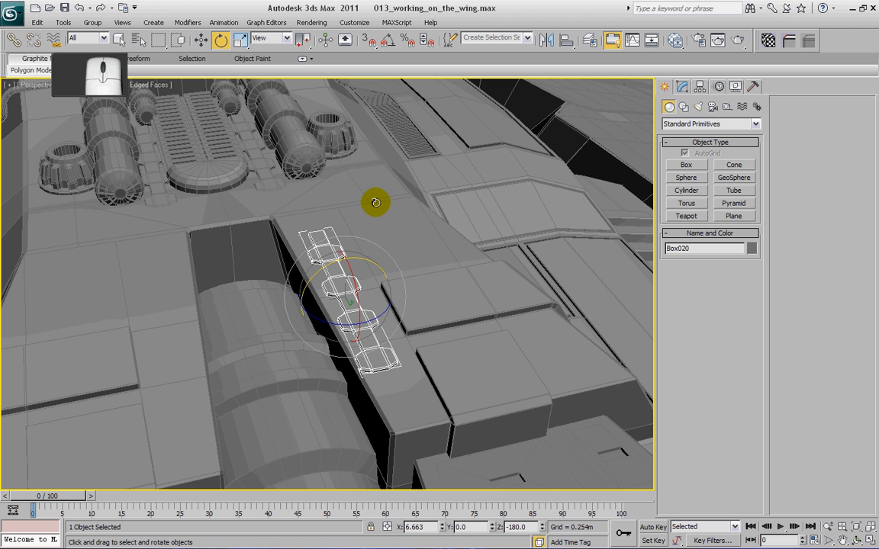
{"action": "left_click", "coordinate": [290, 40]}
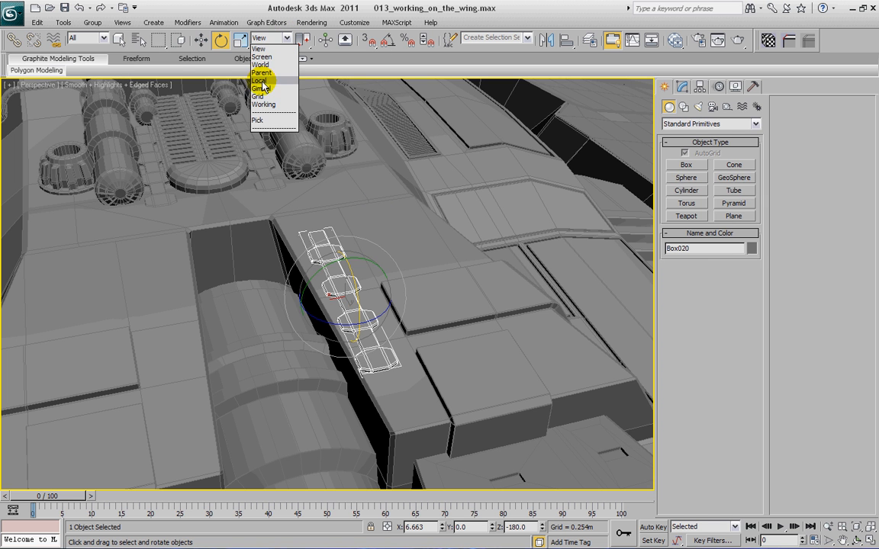
{"action": "left_click", "coordinate": [259, 80]}
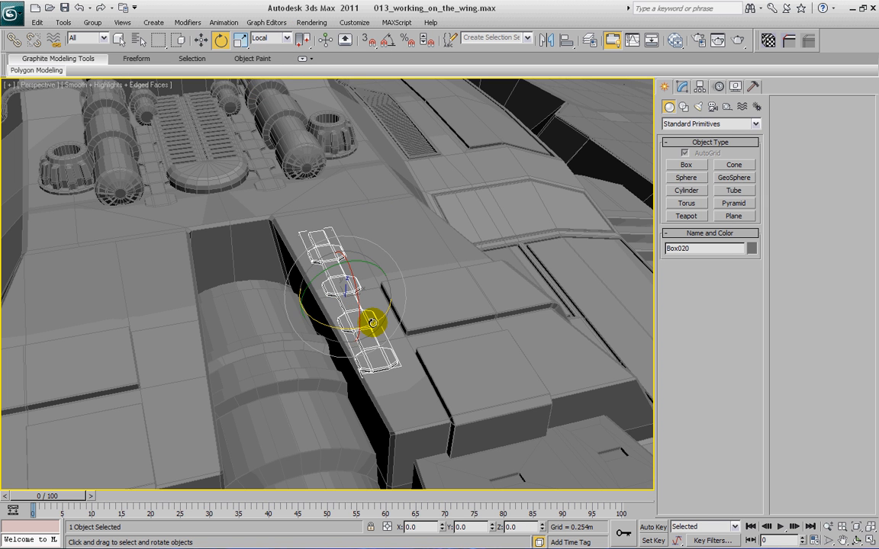
{"action": "left_click_drag", "start_coordinate": [371, 322], "coordinate": [377, 320]}
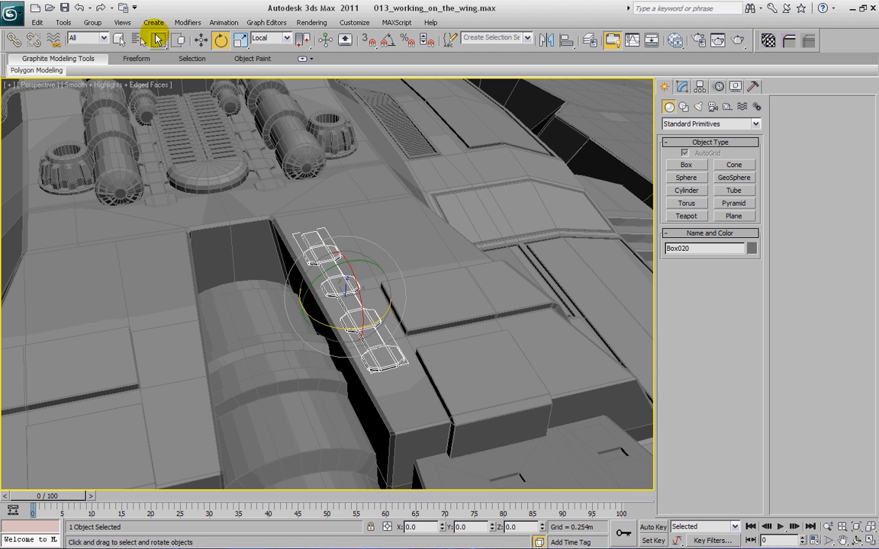
Attach the detail strip to the hull at its Editable Poly level, beneath the Symmetry modifier
{"action": "left_click", "coordinate": [118, 39]}
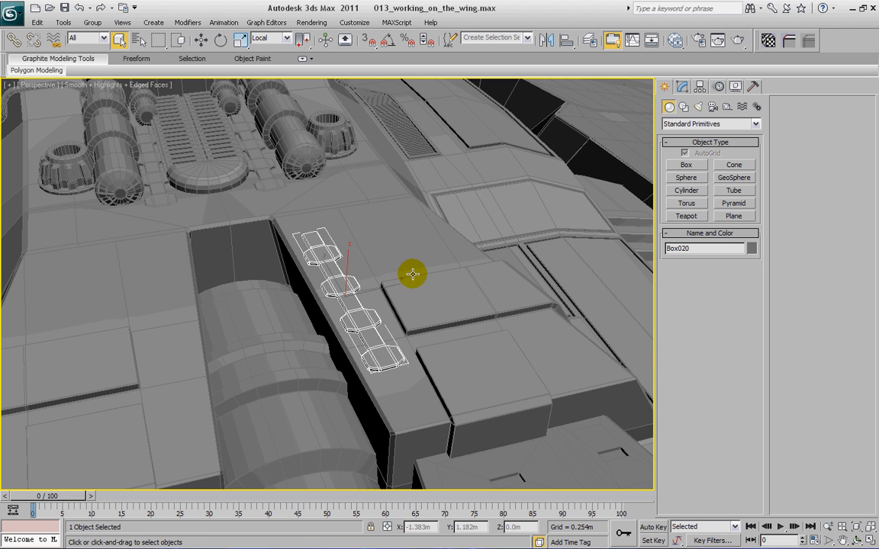
{"action": "left_click", "coordinate": [412, 273]}
{"action": "left_click", "coordinate": [681, 88]}
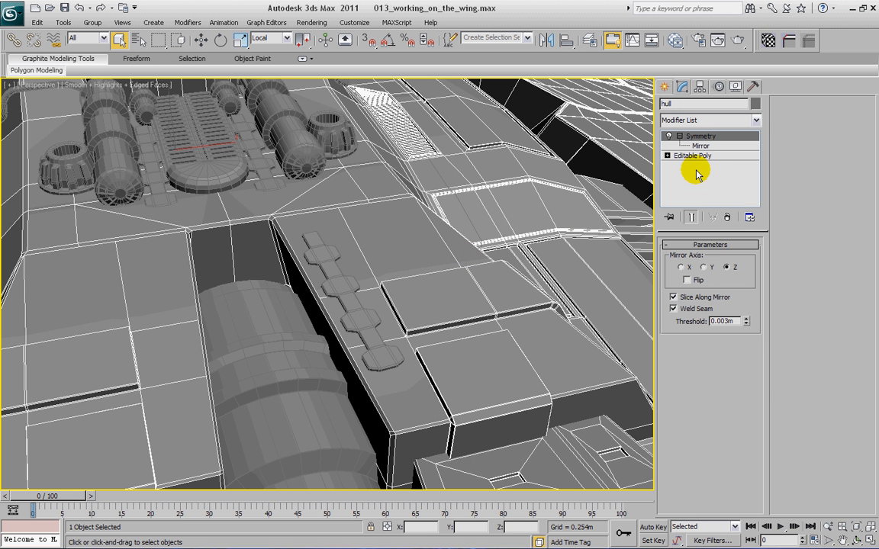
{"action": "left_click", "coordinate": [693, 157]}
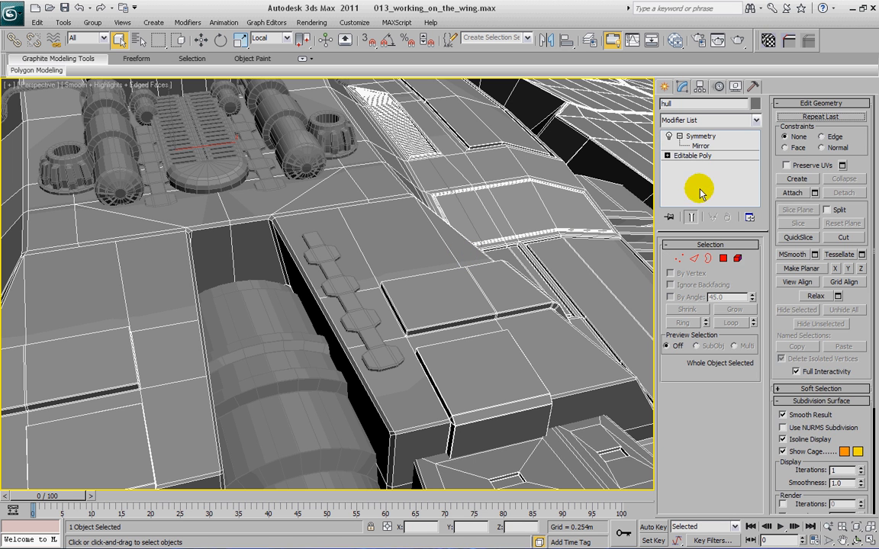
{"action": "left_click", "coordinate": [793, 194]}
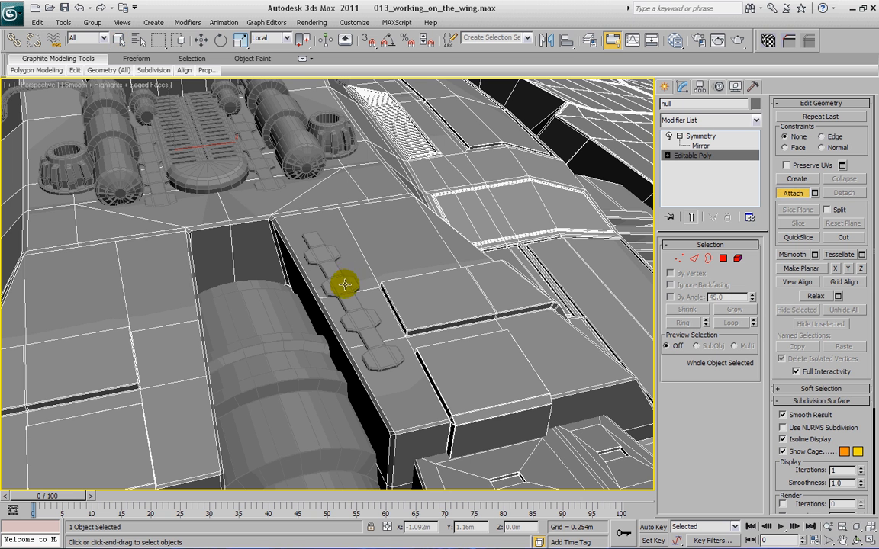
{"action": "left_click", "coordinate": [345, 284]}
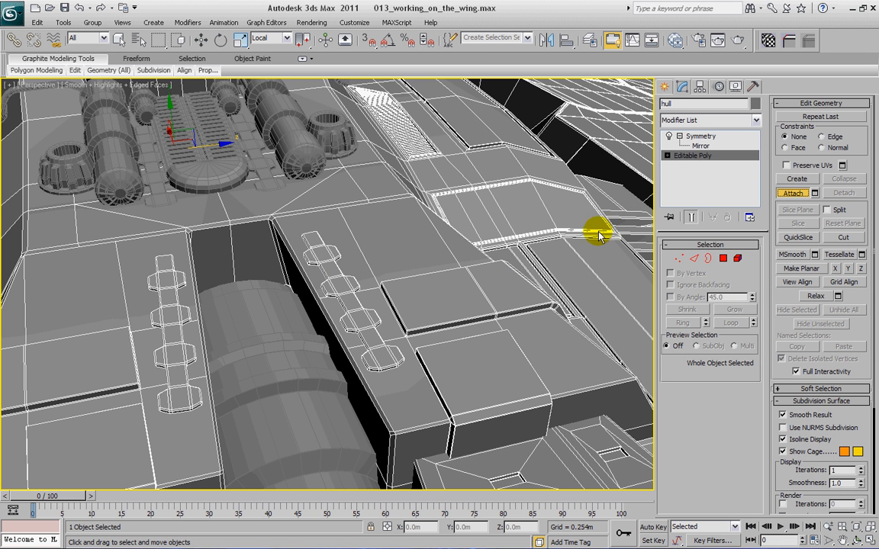
{"action": "key", "text": "w"}
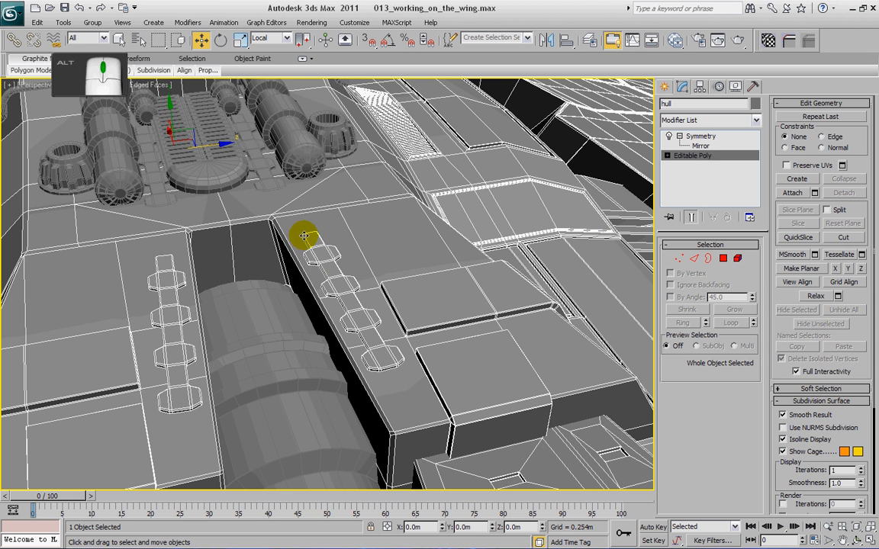
Examine the mirrored strips on the upper hull and the gap between the hull and the engine frames beside the large pipe
{"action": "middle_click_drag", "start_coordinate": [303, 236], "coordinate": [174, 216], "text": "alt"}
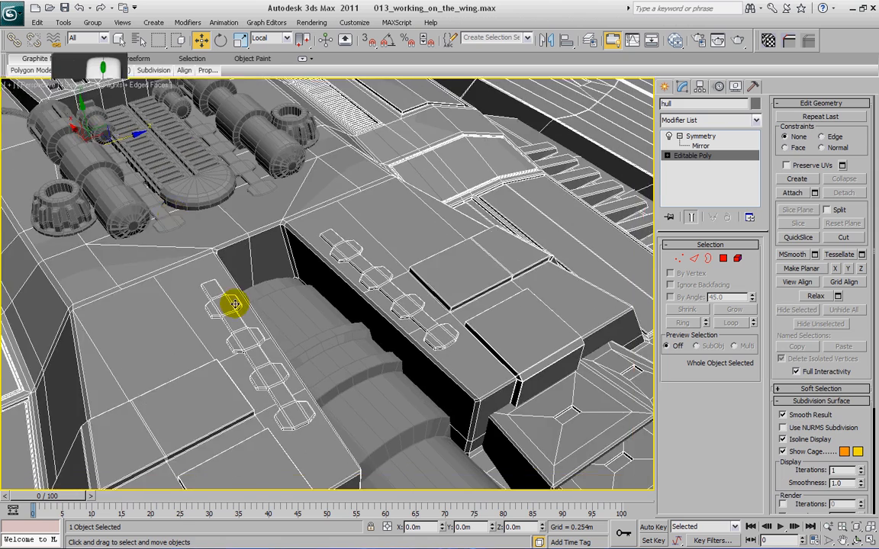
{"action": "scroll", "coordinate": [245, 305], "scroll_direction": "down", "scroll_amount": 5}
{"action": "scroll", "coordinate": [247, 306], "scroll_direction": "up", "scroll_amount": 3}
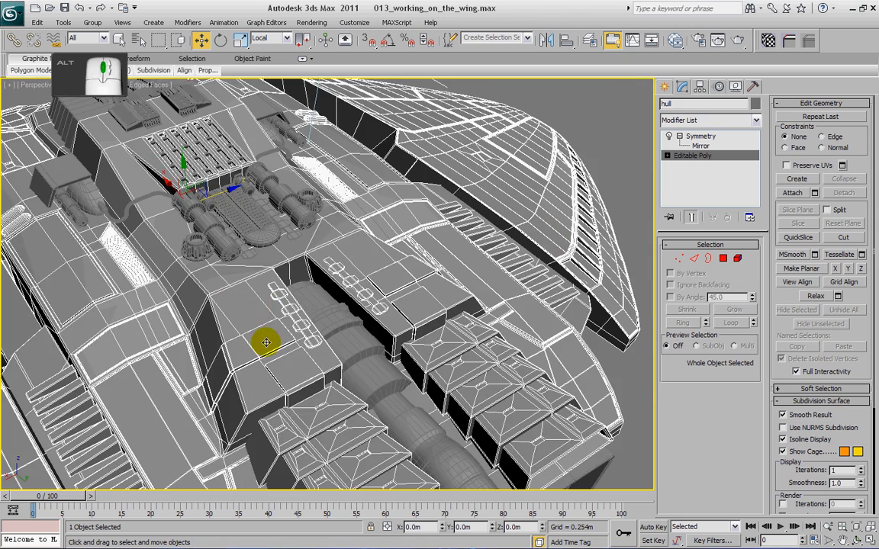
{"action": "middle_click_drag", "start_coordinate": [252, 315], "coordinate": [251, 291], "text": "alt"}
{"action": "scroll", "coordinate": [250, 290], "scroll_direction": "up", "scroll_amount": 3}
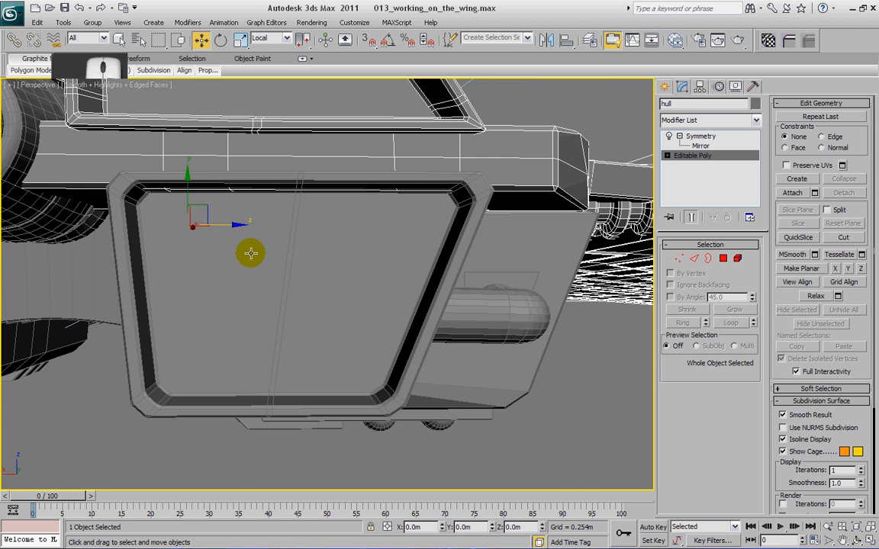
{"action": "middle_click_drag", "start_coordinate": [251, 251], "coordinate": [304, 305]}
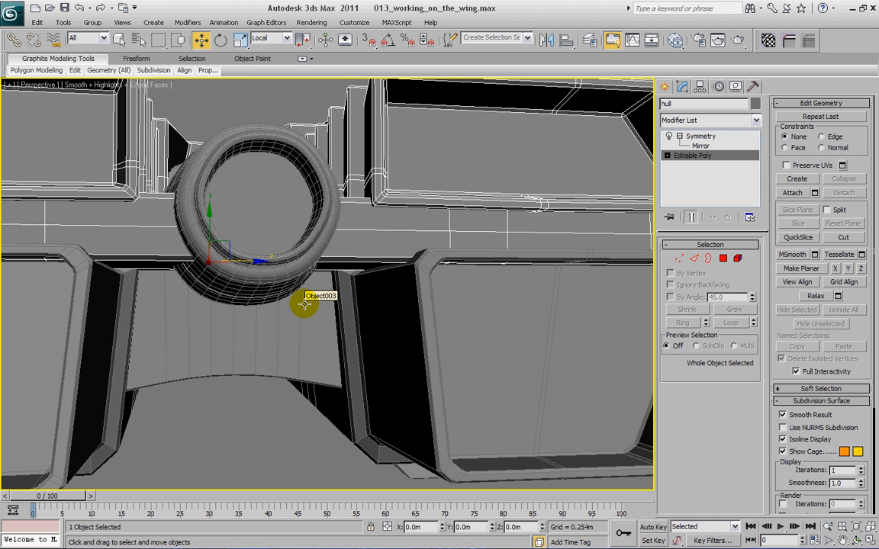
{"action": "left_click", "coordinate": [398, 216]}
{"action": "middle_click_drag", "start_coordinate": [380, 207], "coordinate": [378, 200], "text": "alt"}
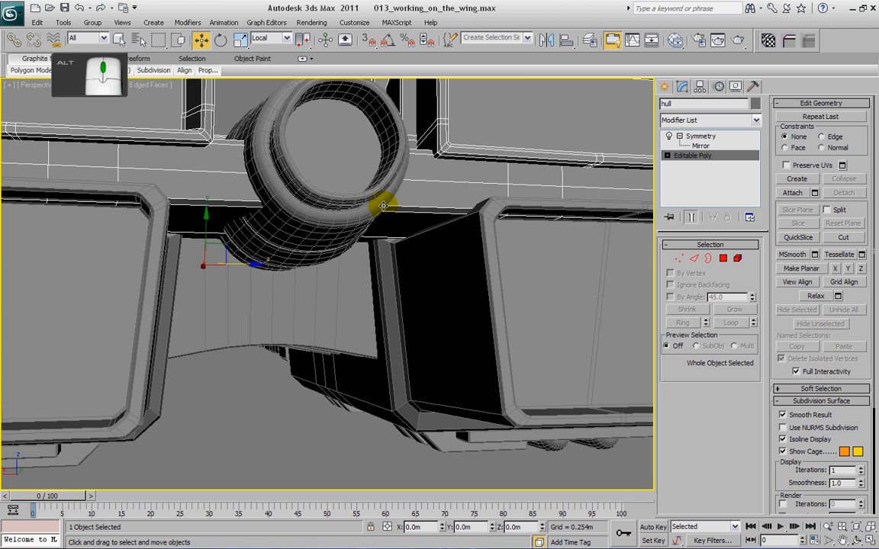
{"action": "middle_click_drag", "start_coordinate": [465, 196], "coordinate": [381, 238]}
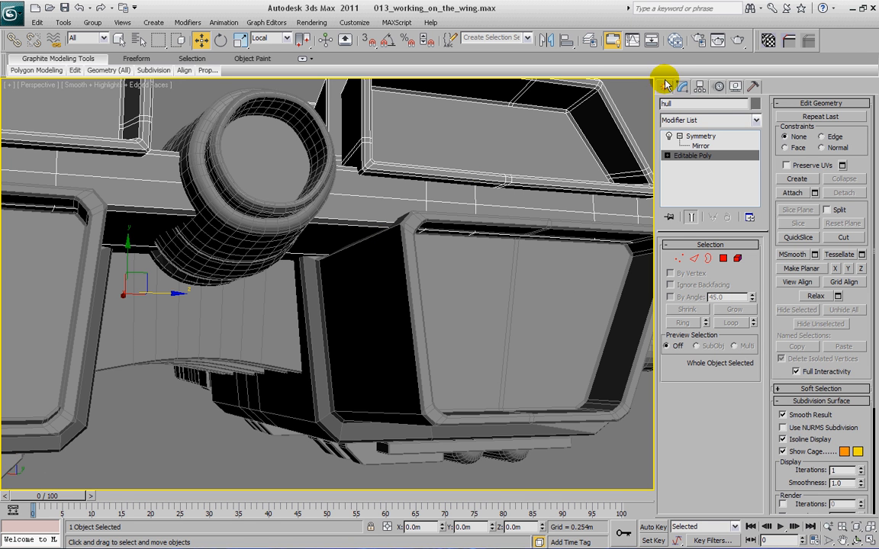
Create an AutoGrid box about 0.089 m long, 0.023 m wide and 0.05 m high in the gap above the lower frame's corner
{"action": "left_click", "coordinate": [665, 86]}
{"action": "left_click", "coordinate": [684, 166]}
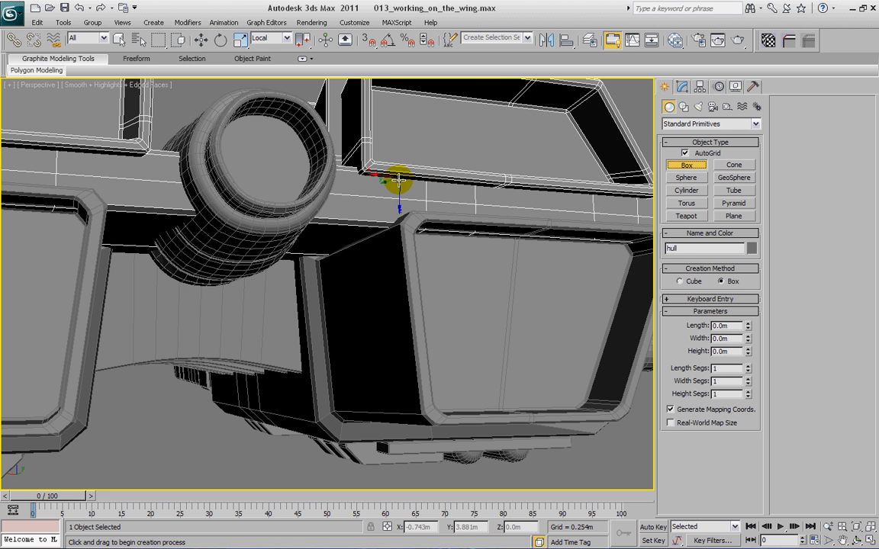
{"action": "left_click_drag", "start_coordinate": [398, 180], "coordinate": [411, 220]}
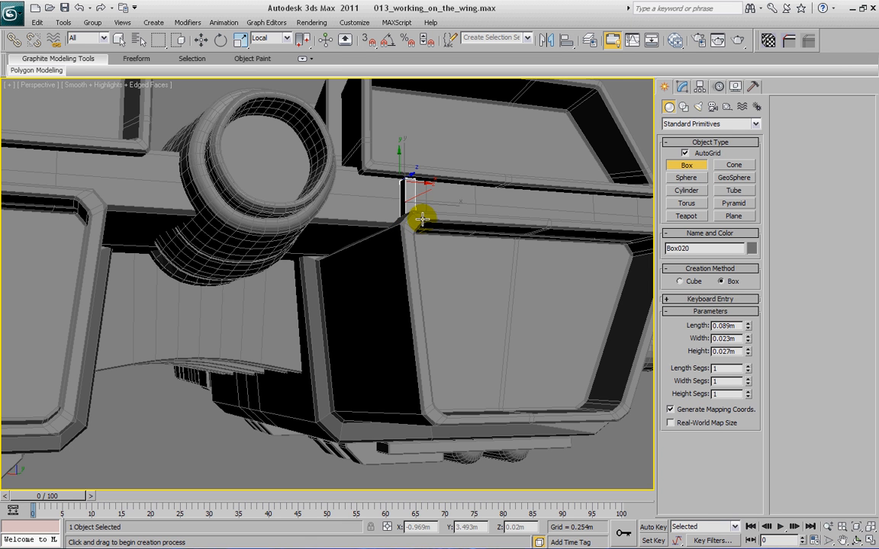
{"action": "left_click", "coordinate": [453, 199]}
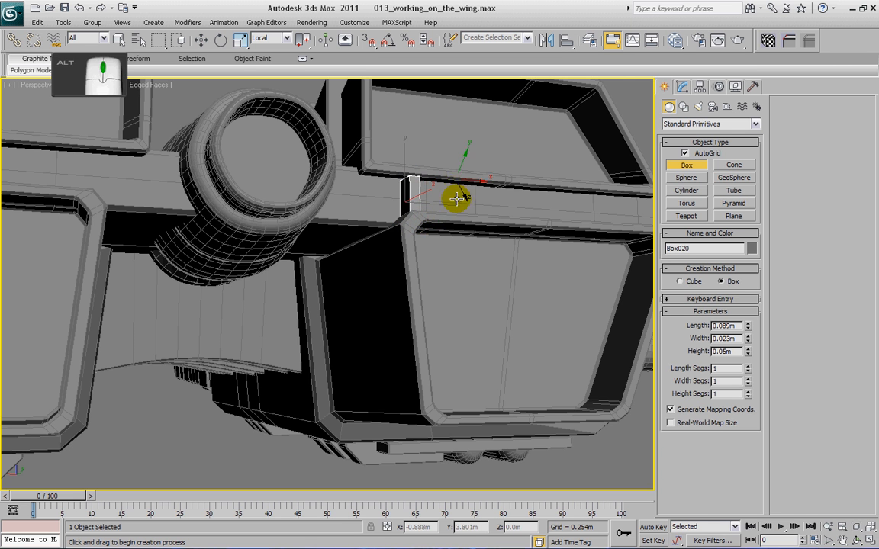
Raise the box about 0.007 m along its local Y axis and push it slightly back along its Z axis into the gap
{"action": "middle_click_drag", "start_coordinate": [456, 202], "coordinate": [454, 208], "text": "alt"}
{"action": "key", "text": "z"}
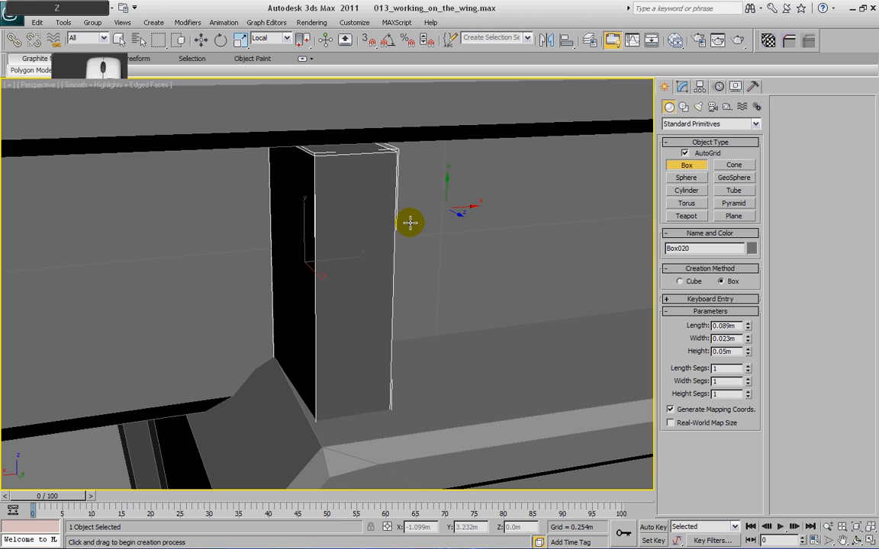
{"action": "middle_click_drag", "start_coordinate": [408, 226], "coordinate": [413, 218], "text": "alt"}
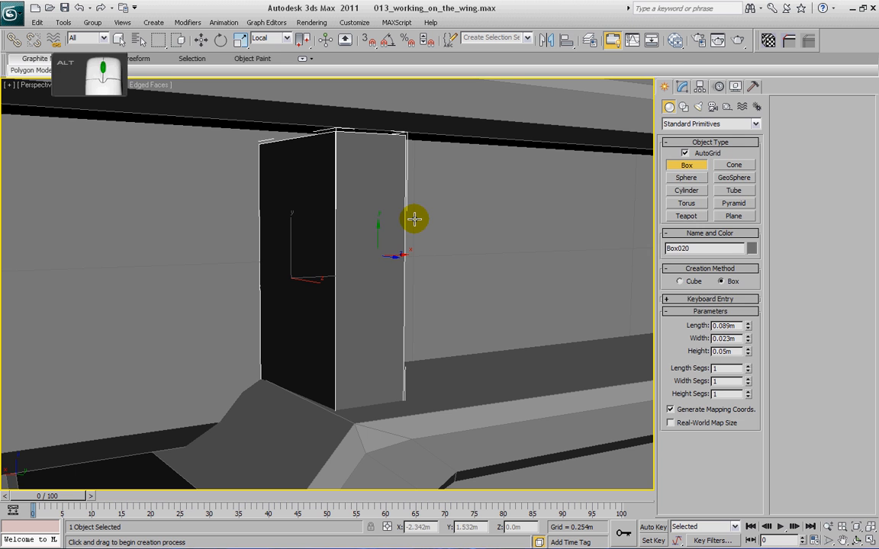
{"action": "left_click", "coordinate": [200, 40]}
{"action": "left_click_drag", "start_coordinate": [291, 230], "coordinate": [287, 210]}
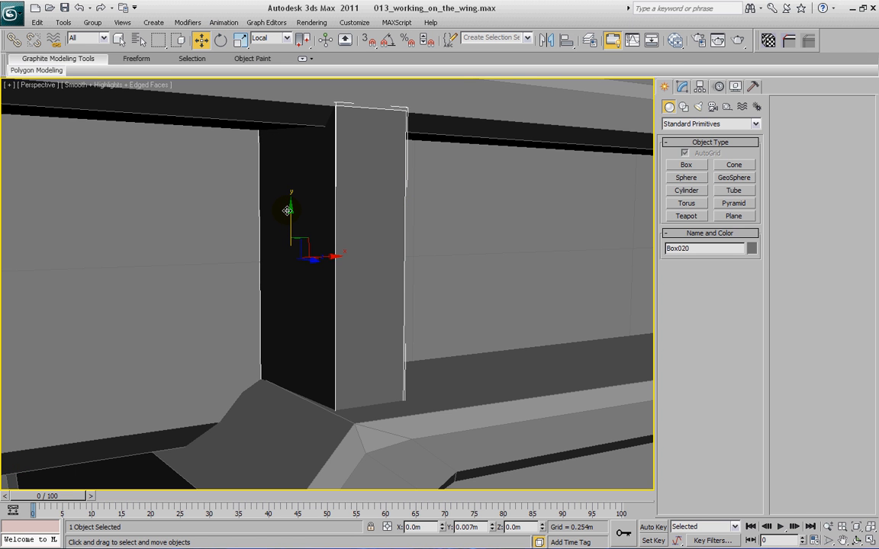
{"action": "middle_click_drag", "start_coordinate": [273, 237], "coordinate": [303, 254], "text": "alt"}
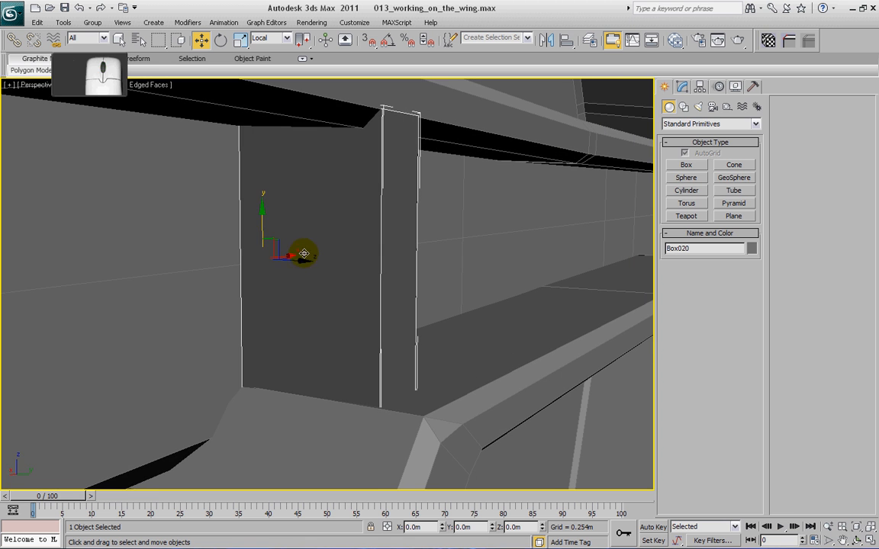
{"action": "left_click_drag", "start_coordinate": [304, 262], "coordinate": [298, 260]}
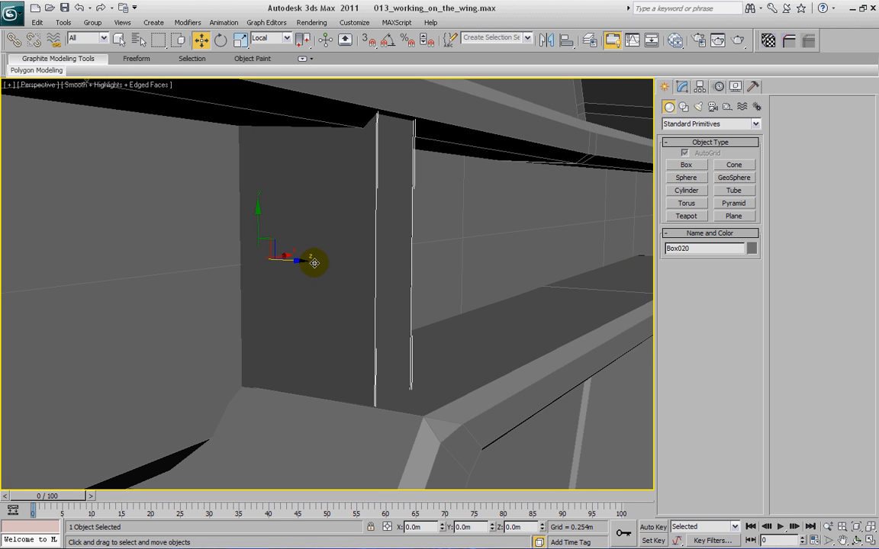
Convert the box to Editable Poly and delete its hidden polygons, keeping the front and two side faces
{"action": "right_click", "coordinate": [411, 250]}
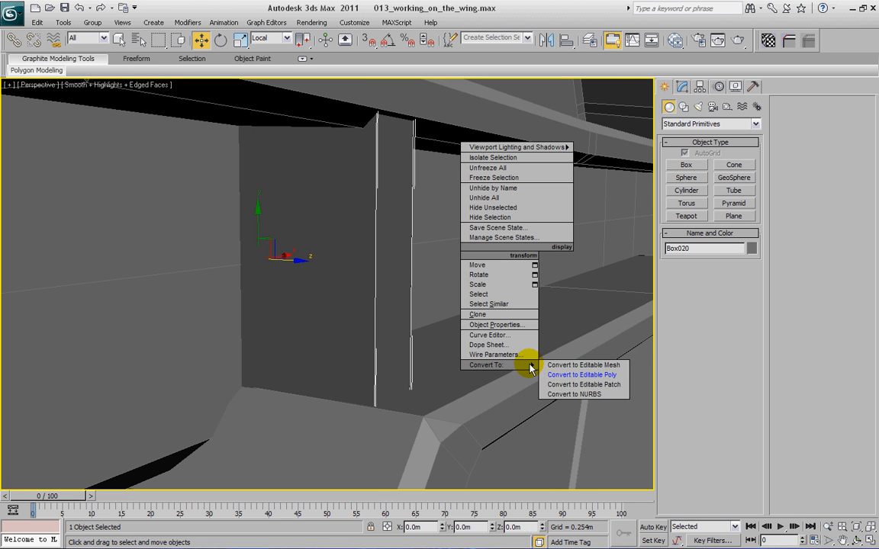
{"action": "left_click", "coordinate": [540, 374]}
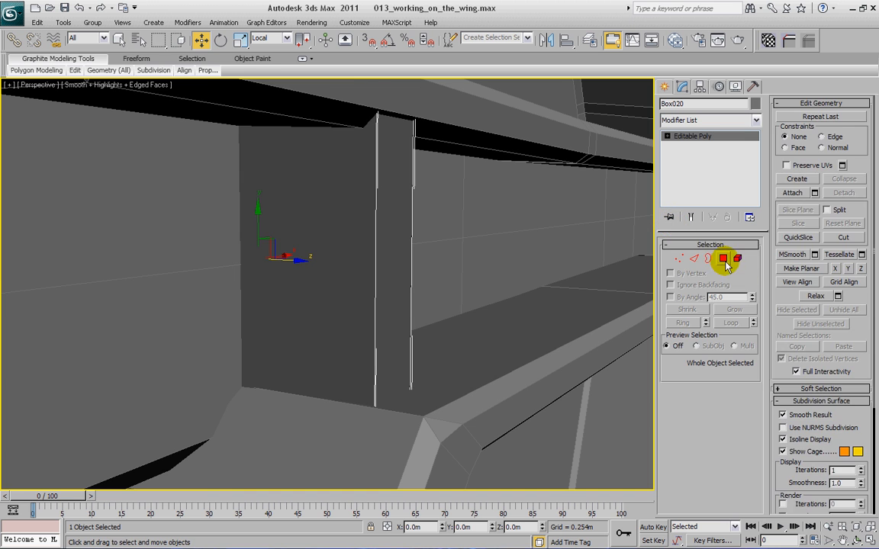
{"action": "key", "text": "4"}
{"action": "left_click_drag", "start_coordinate": [506, 265], "coordinate": [358, 298]}
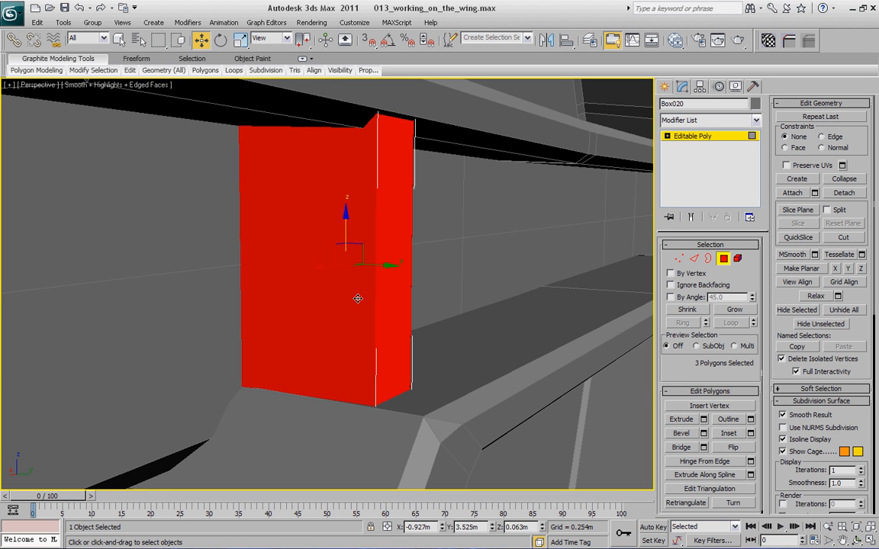
{"action": "key", "text": "Delete"}
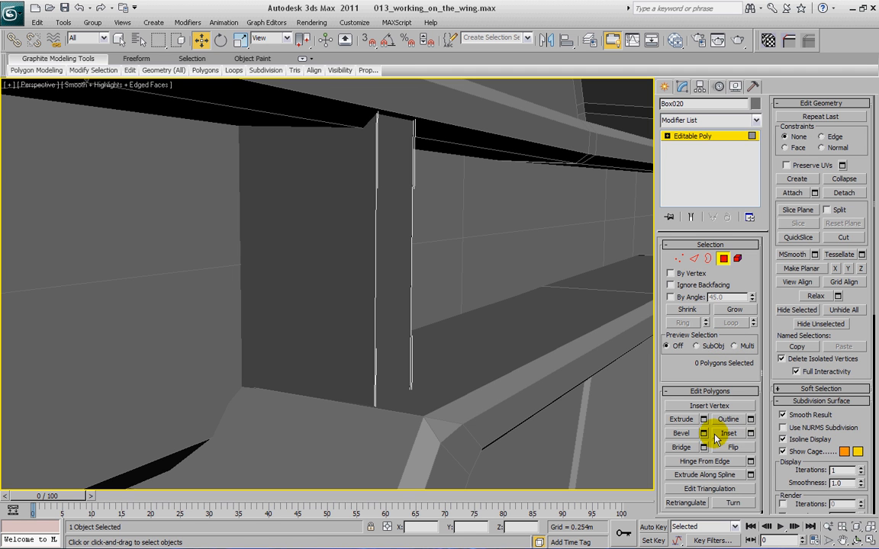
Connect the two vertical front edges with a middle edge and move it about 0.025 m inward along Y to form a V-shaped recess
{"action": "left_click", "coordinate": [694, 258]}
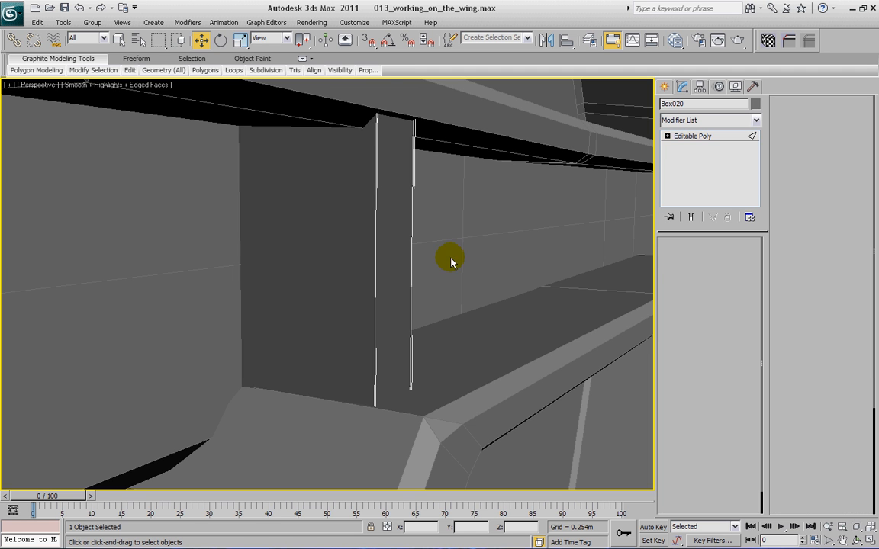
{"action": "left_click_drag", "start_coordinate": [450, 259], "coordinate": [324, 251]}
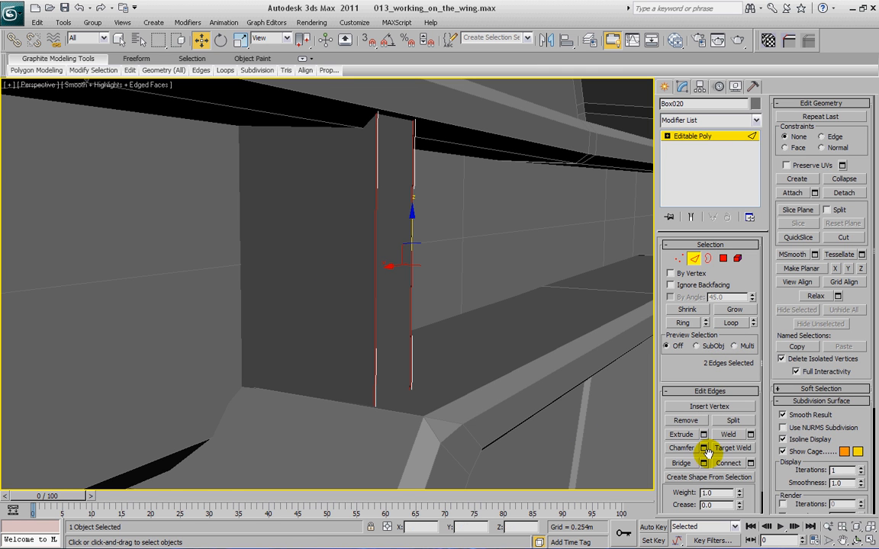
{"action": "left_click", "coordinate": [730, 447]}
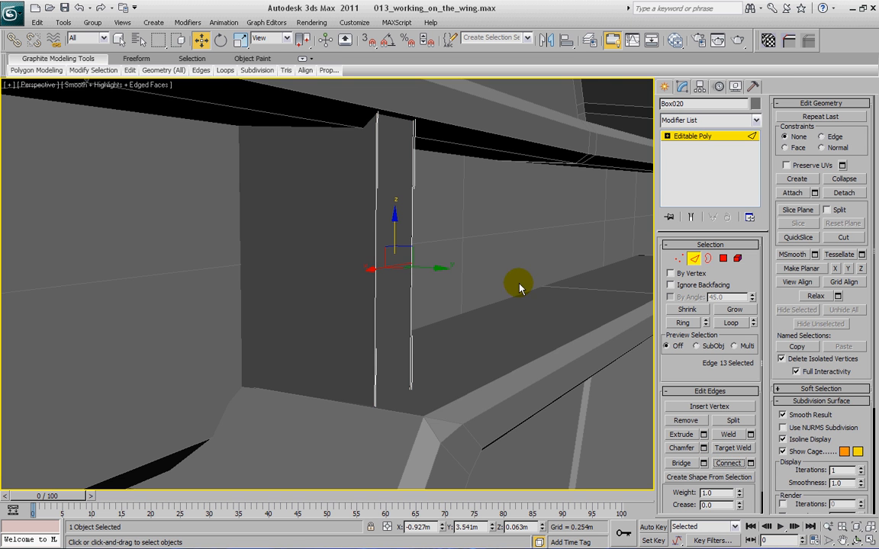
{"action": "mouse_move", "coordinate": [466, 254]}
{"action": "middle_mouse_down", "text": "alt"}
{"action": "mouse_move", "coordinate": [519, 295]}
{"action": "mouse_move", "coordinate": [506, 299]}
{"action": "mouse_move", "coordinate": [457, 269]}
{"action": "middle_mouse_up", "text": "alt"}
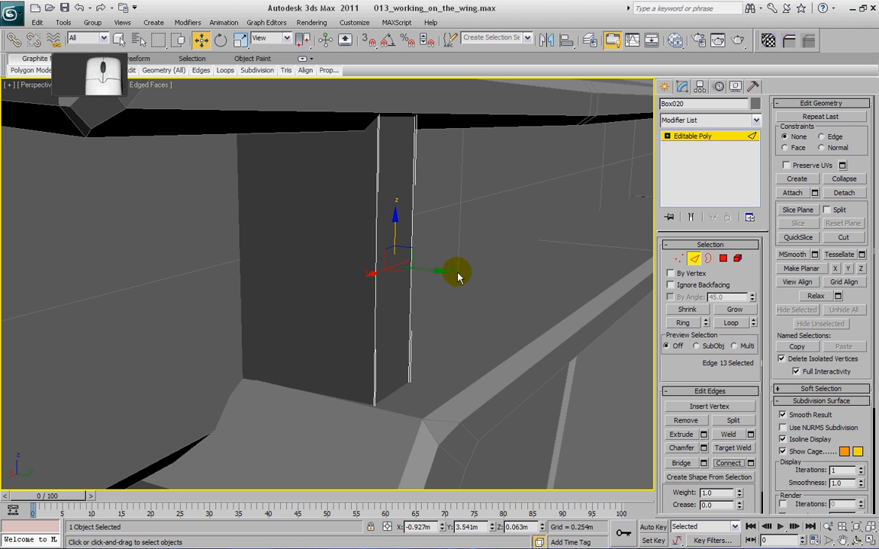
{"action": "left_click_drag", "start_coordinate": [440, 268], "coordinate": [361, 257]}
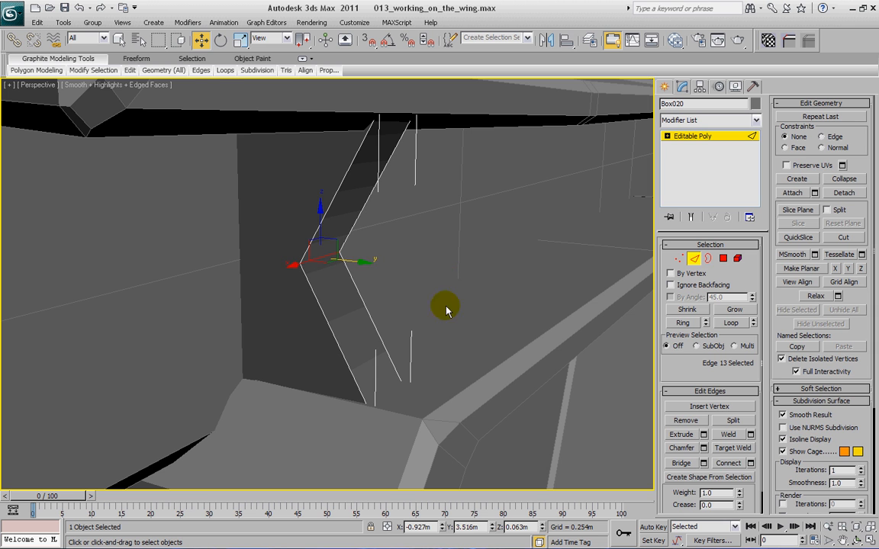
Chamfer the middle edge of the V-shaped recess by 0.025 m with 4 segments to round it into a curve
{"action": "left_click", "coordinate": [703, 448]}
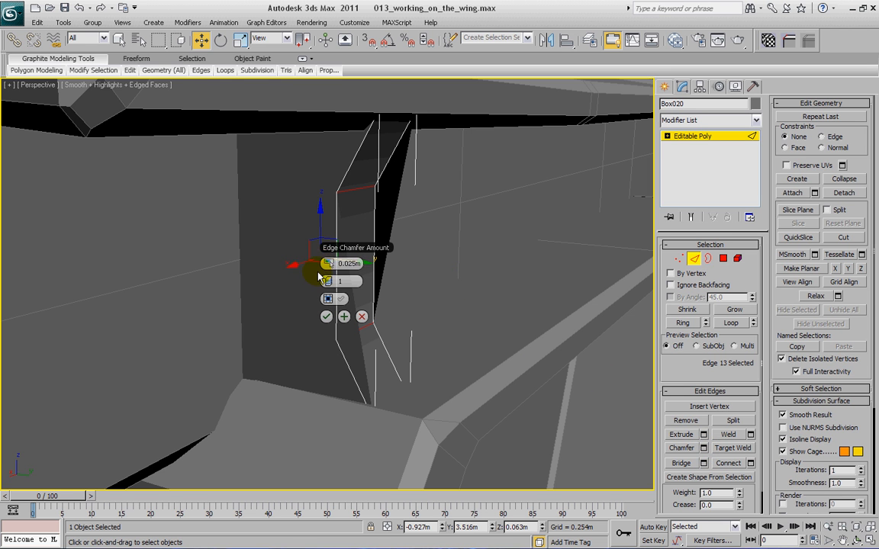
{"action": "left_click_drag", "start_coordinate": [333, 282], "coordinate": [337, 280]}
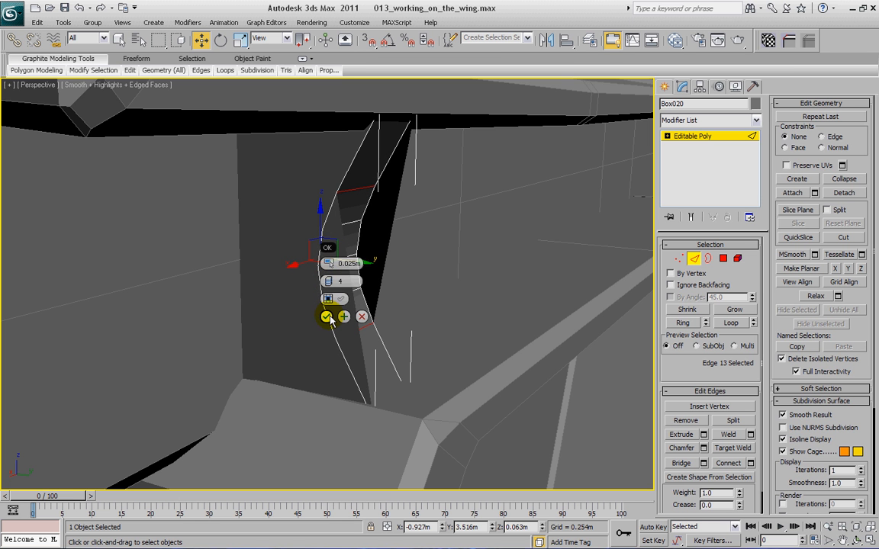
{"action": "left_click", "coordinate": [327, 317]}
{"action": "middle_click_drag", "start_coordinate": [392, 239], "coordinate": [408, 302], "text": "alt"}
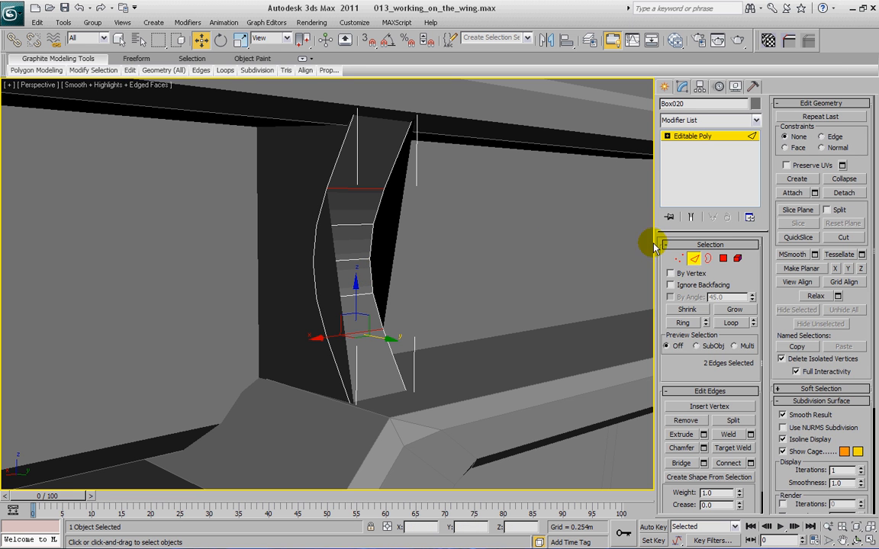
Cut five roughly horizontal edges across one side face, from the curve's vertices to the back edge
{"action": "left_click", "coordinate": [678, 258]}
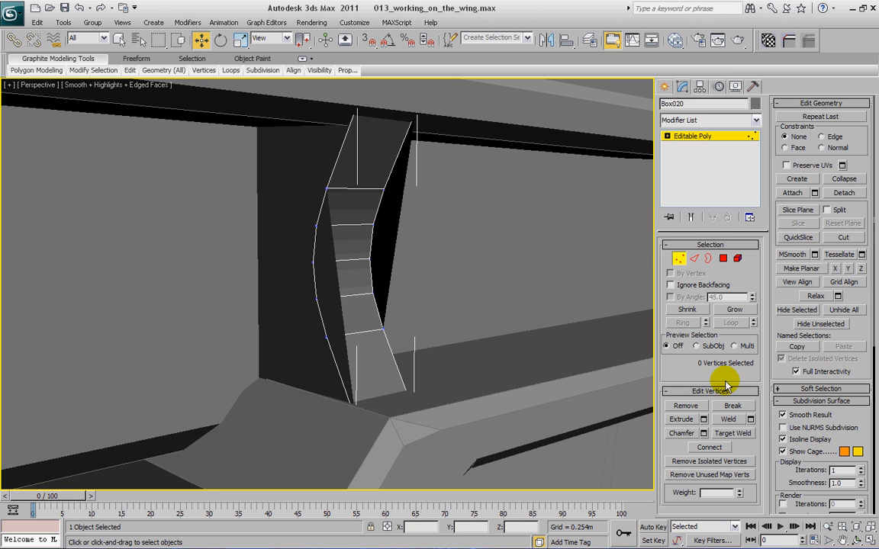
{"action": "left_click", "coordinate": [852, 239]}
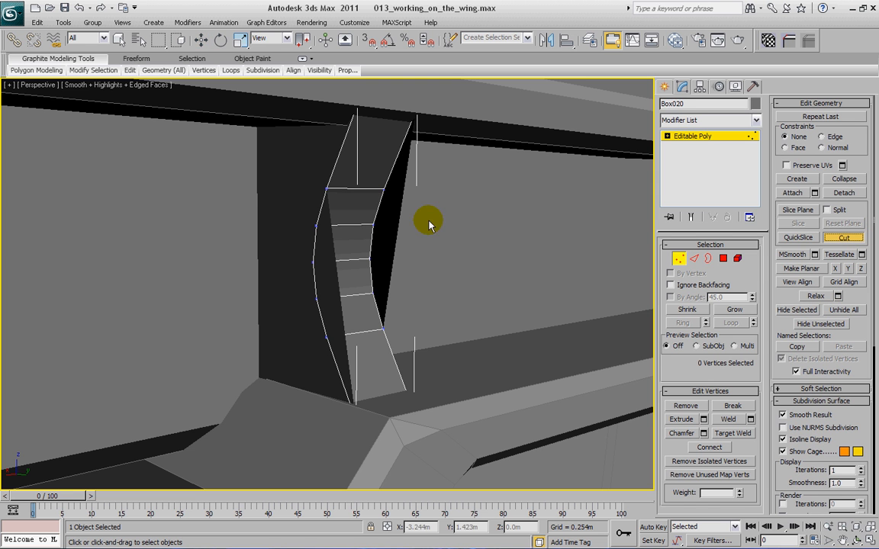
{"action": "left_click", "coordinate": [326, 186]}
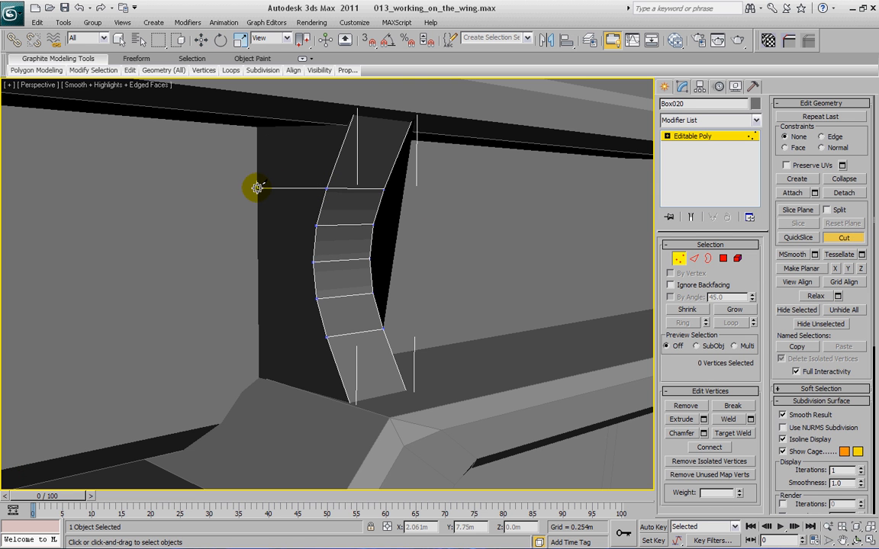
{"action": "left_click", "coordinate": [257, 187]}
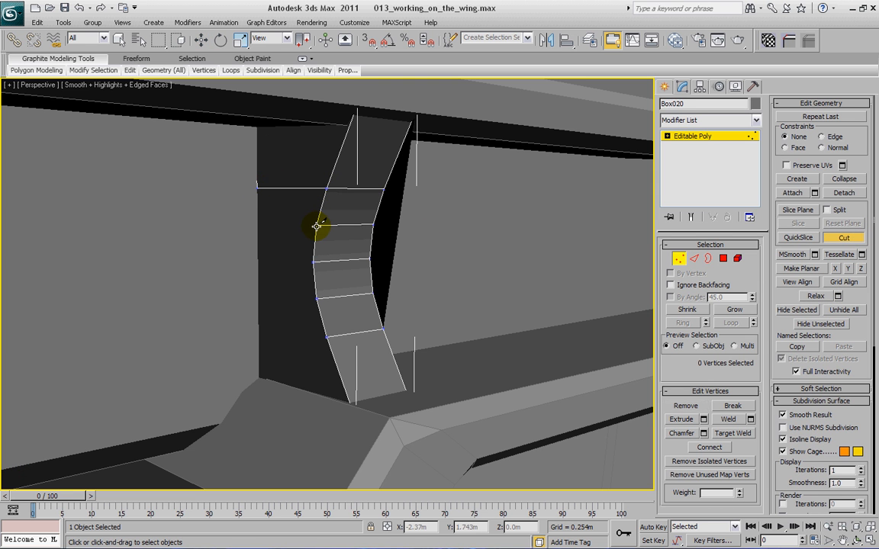
{"action": "left_click", "coordinate": [316, 226]}
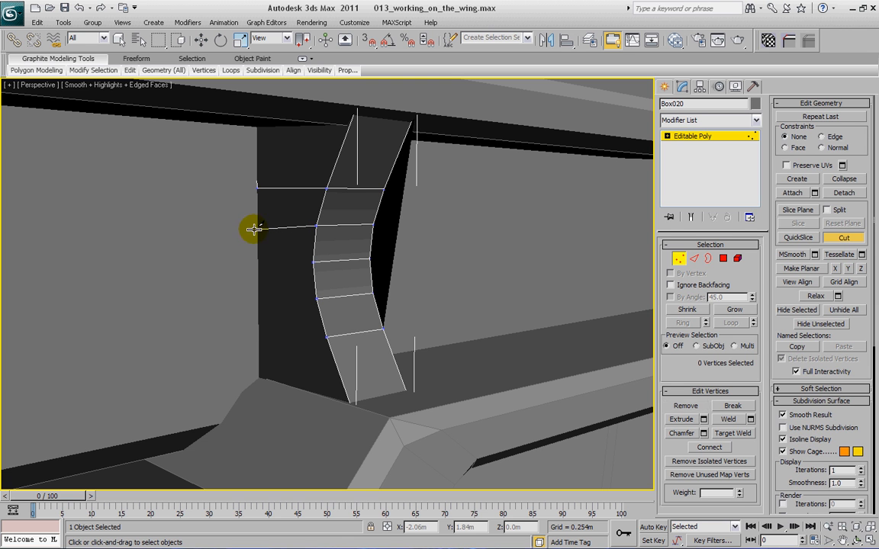
{"action": "left_click", "coordinate": [255, 228]}
{"action": "left_click", "coordinate": [313, 264]}
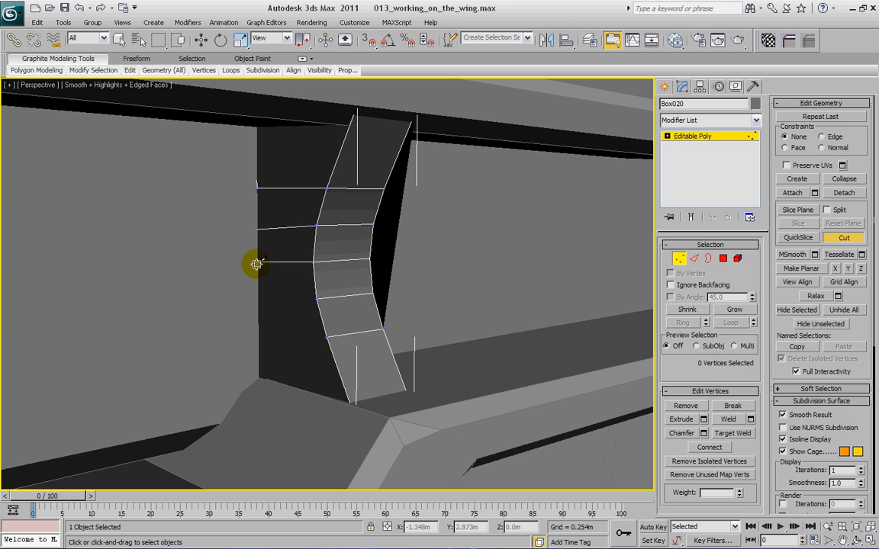
{"action": "left_click", "coordinate": [316, 297]}
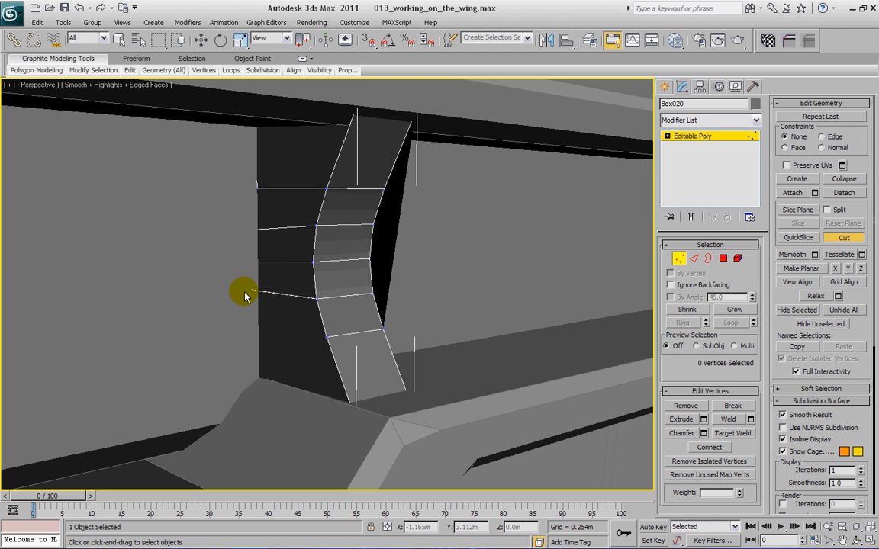
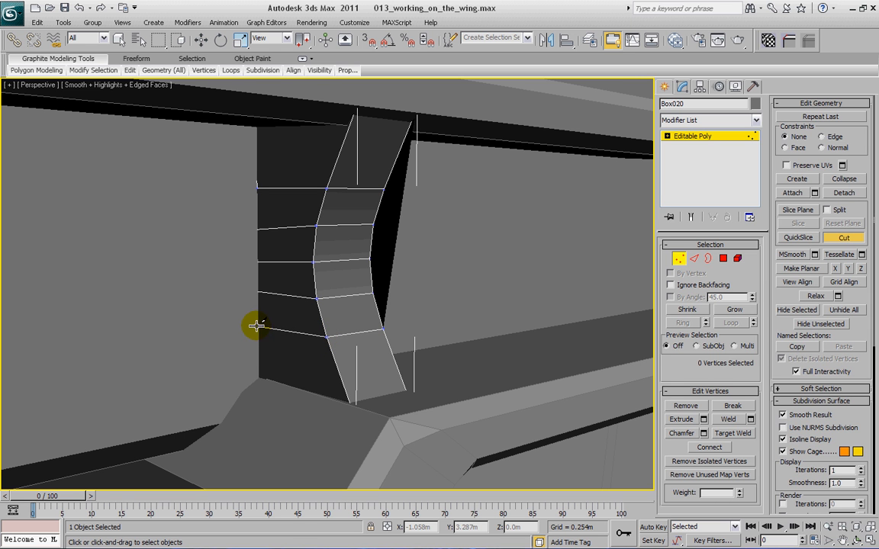
Cut five matching edges across the opposite side face, from the curve's vertices to its back edge
{"action": "middle_click_drag", "start_coordinate": [320, 276], "coordinate": [318, 219], "text": "alt"}
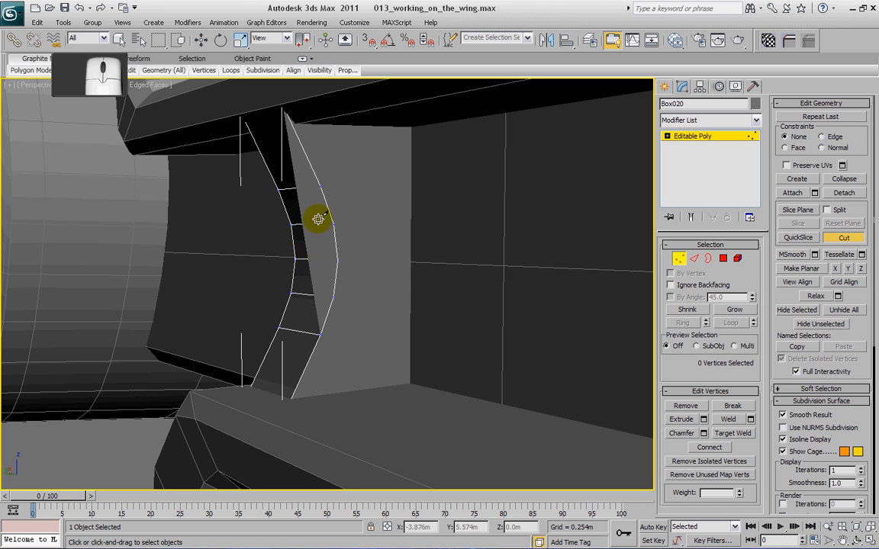
{"action": "left_click", "coordinate": [320, 186]}
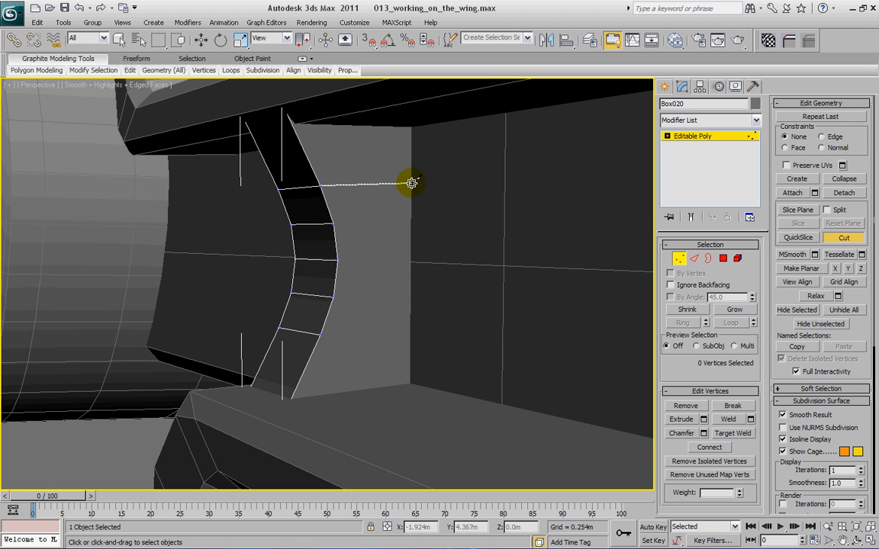
{"action": "left_click", "coordinate": [412, 184]}
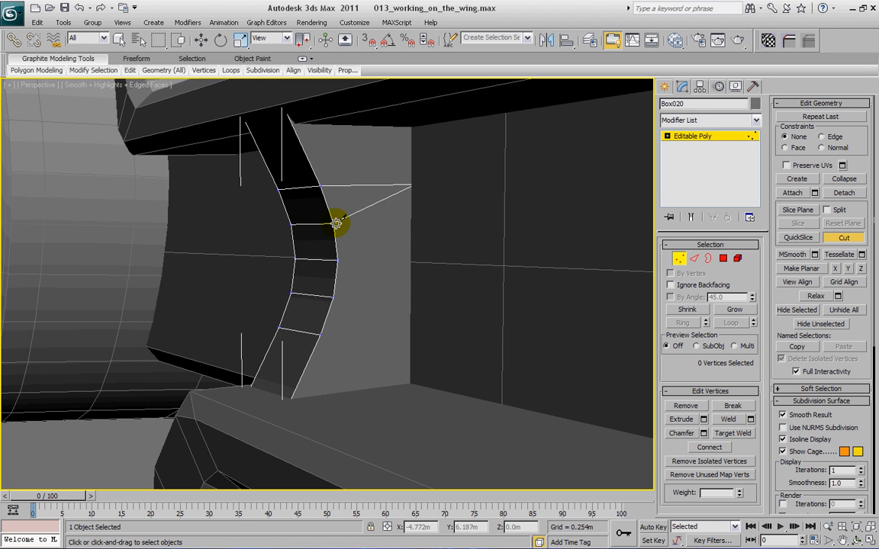
{"action": "right_click", "coordinate": [336, 223]}
{"action": "left_click", "coordinate": [337, 222]}
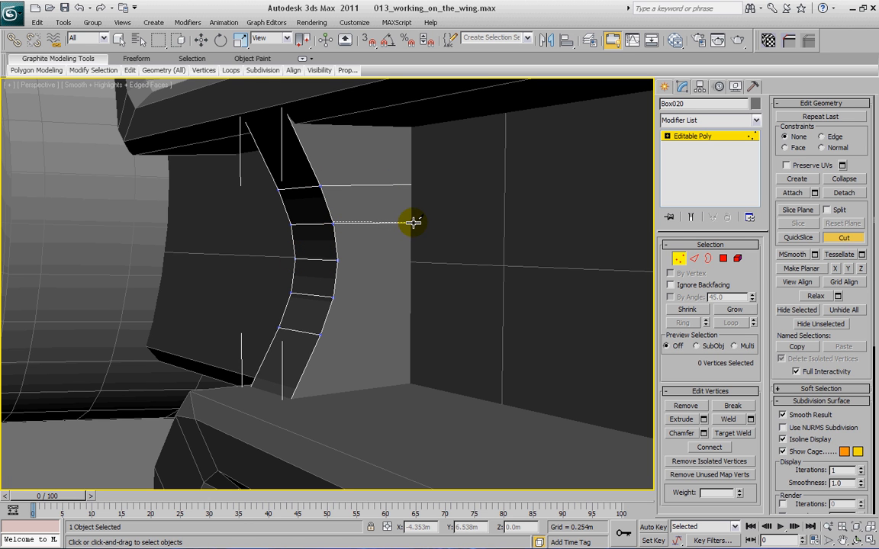
{"action": "left_click", "coordinate": [412, 221]}
{"action": "right_click", "coordinate": [412, 222]}
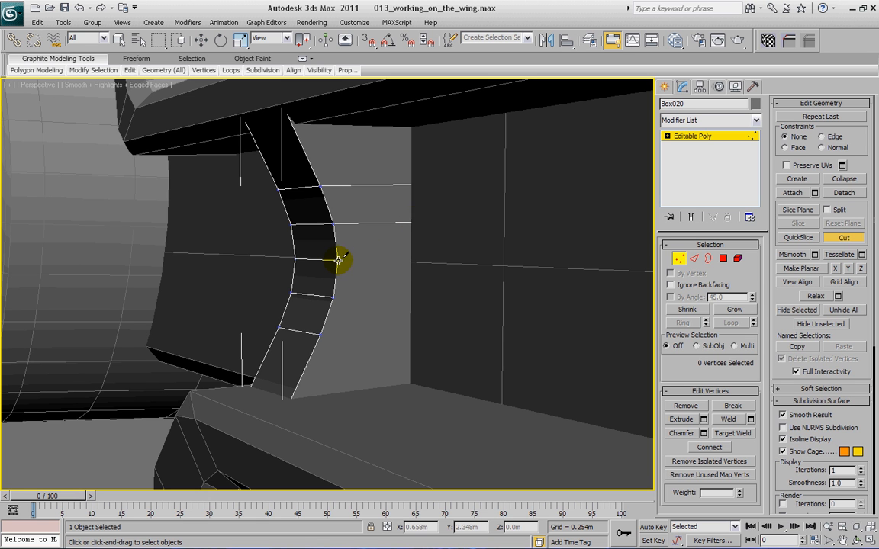
{"action": "left_click", "coordinate": [338, 260]}
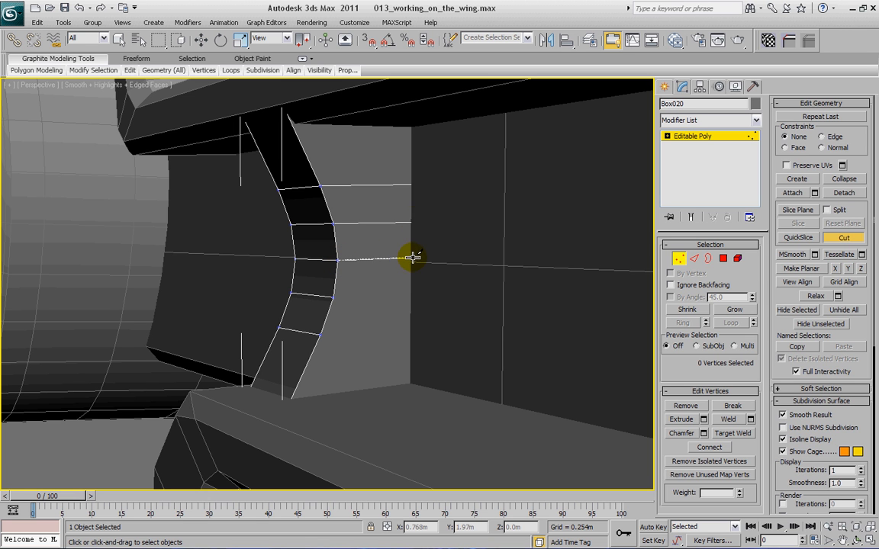
{"action": "left_click", "coordinate": [412, 257]}
{"action": "right_click", "coordinate": [412, 257]}
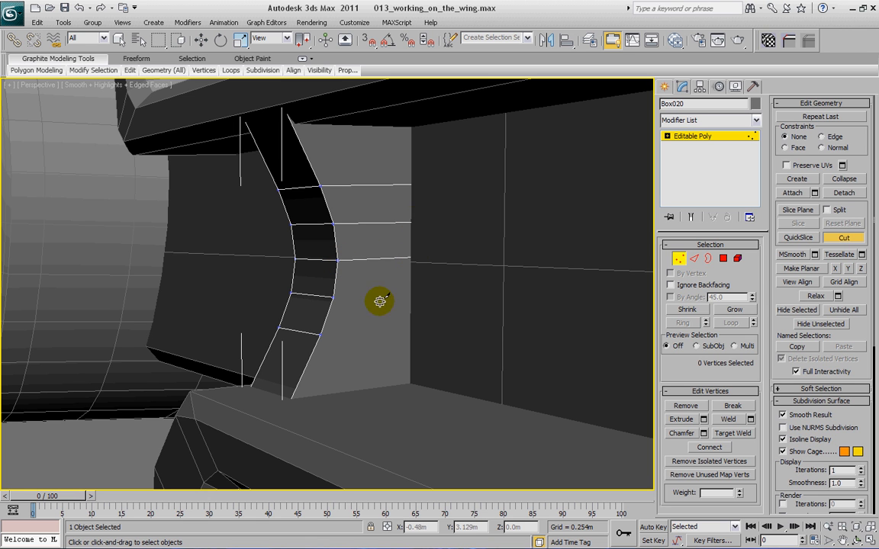
{"action": "left_click", "coordinate": [335, 298]}
{"action": "left_click", "coordinate": [411, 295]}
{"action": "right_click", "coordinate": [411, 294]}
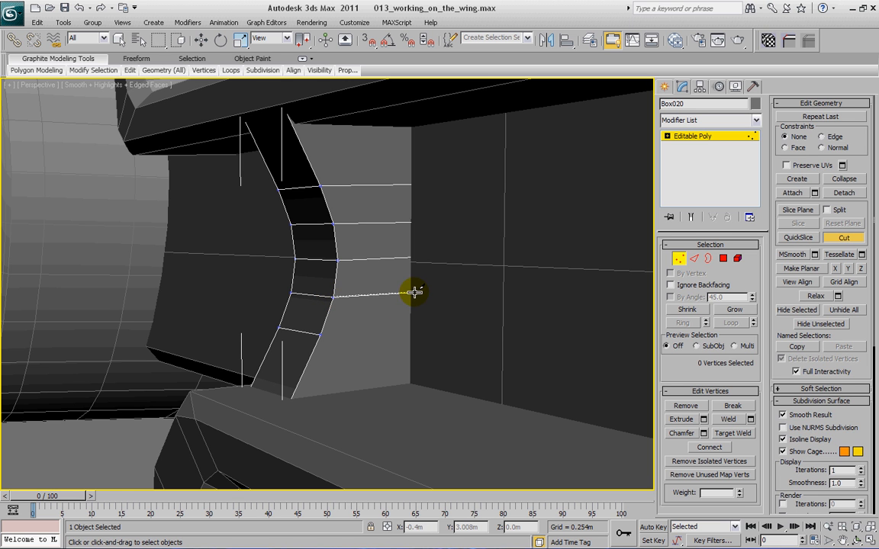
{"action": "left_click", "coordinate": [321, 335]}
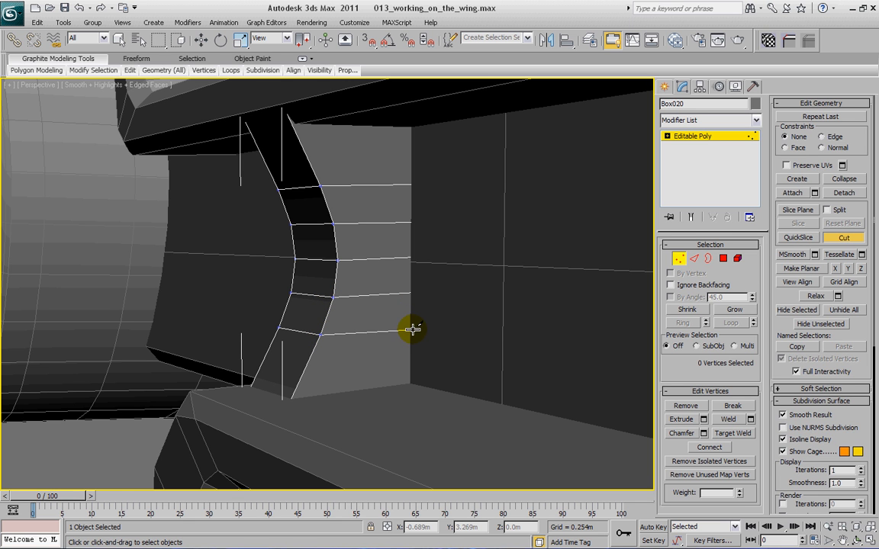
Chamfer all the curved front edges along both sides of the support by 0.005 m with 1 segment
{"action": "middle_click_drag", "start_coordinate": [329, 264], "coordinate": [457, 245], "text": "alt"}
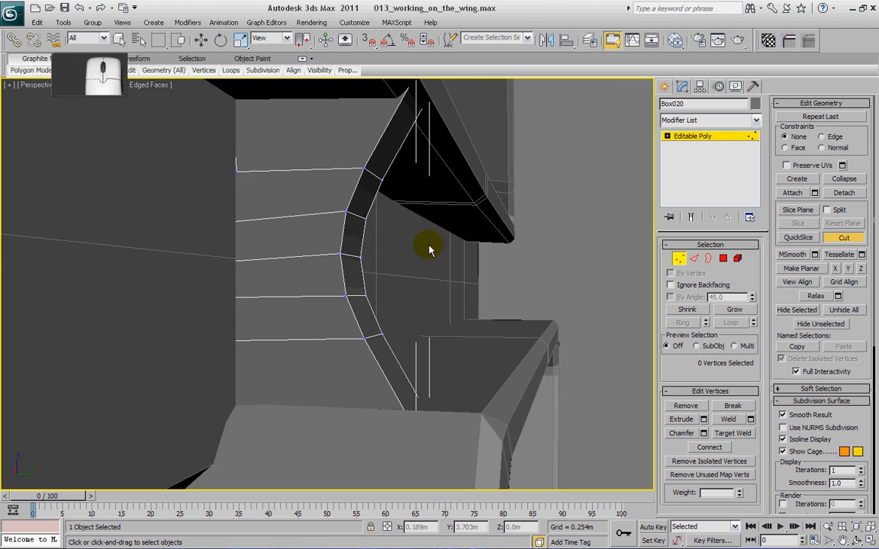
{"action": "scroll", "coordinate": [428, 244], "scroll_direction": "down", "scroll_amount": 2}
{"action": "middle_click_drag", "start_coordinate": [372, 237], "coordinate": [354, 256], "text": "alt"}
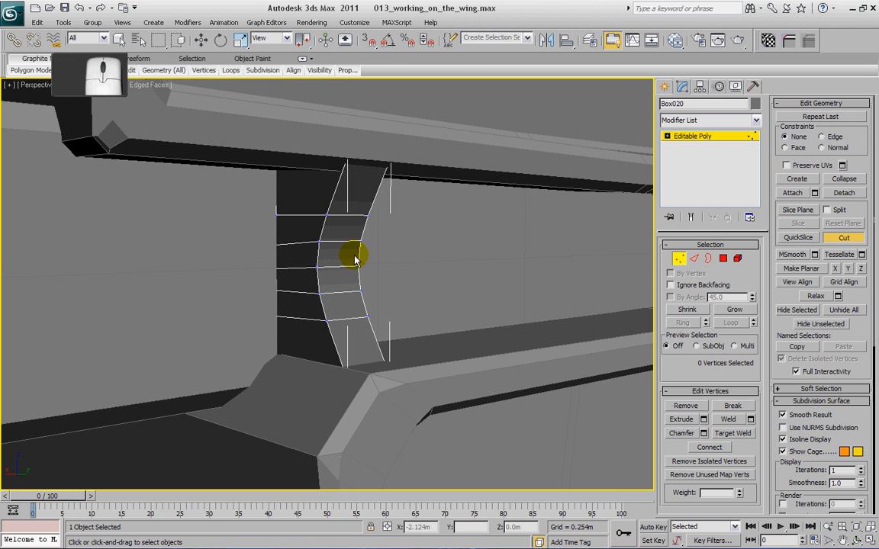
{"action": "scroll", "coordinate": [715, 251], "scroll_direction": "down", "scroll_amount": 2}
{"action": "left_click", "coordinate": [694, 259]}
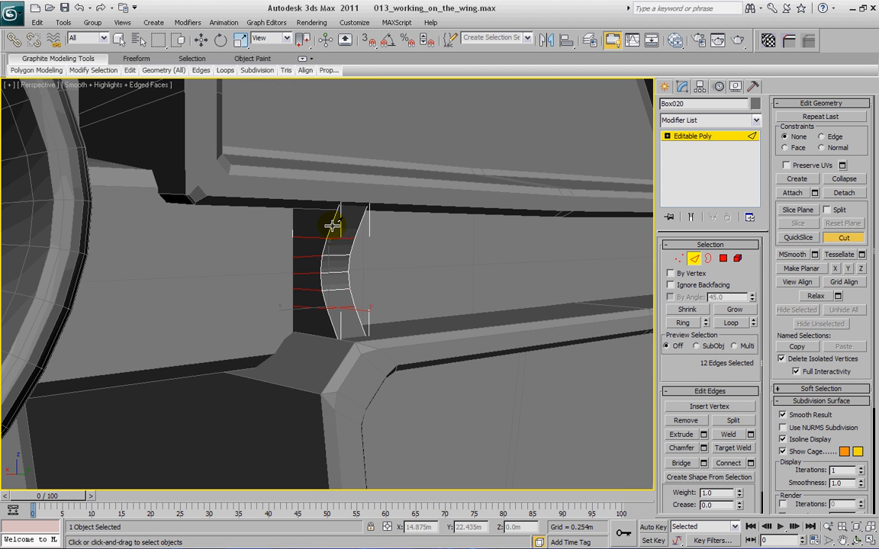
{"action": "left_click", "coordinate": [844, 237]}
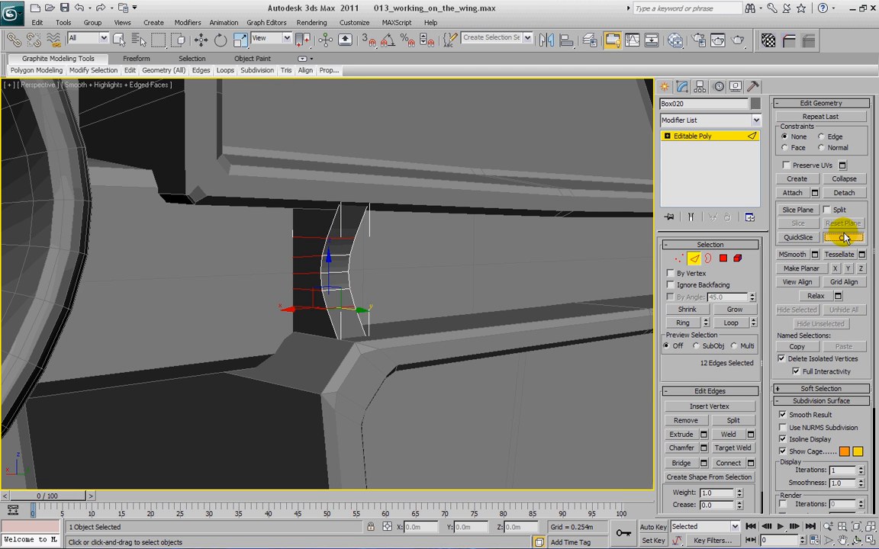
{"action": "left_click", "coordinate": [335, 212]}
{"action": "left_click", "coordinate": [361, 222], "text": "ctrl"}
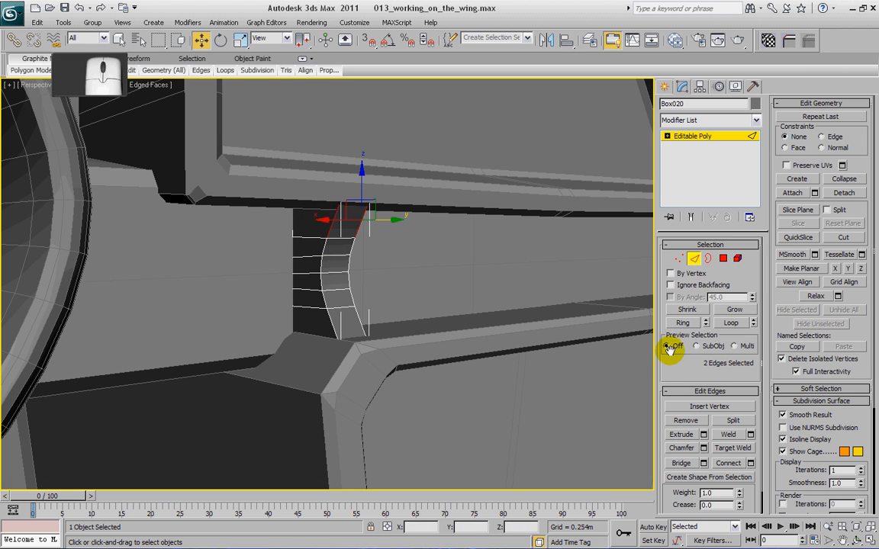
{"action": "left_click", "coordinate": [324, 248], "text": "ctrl"}
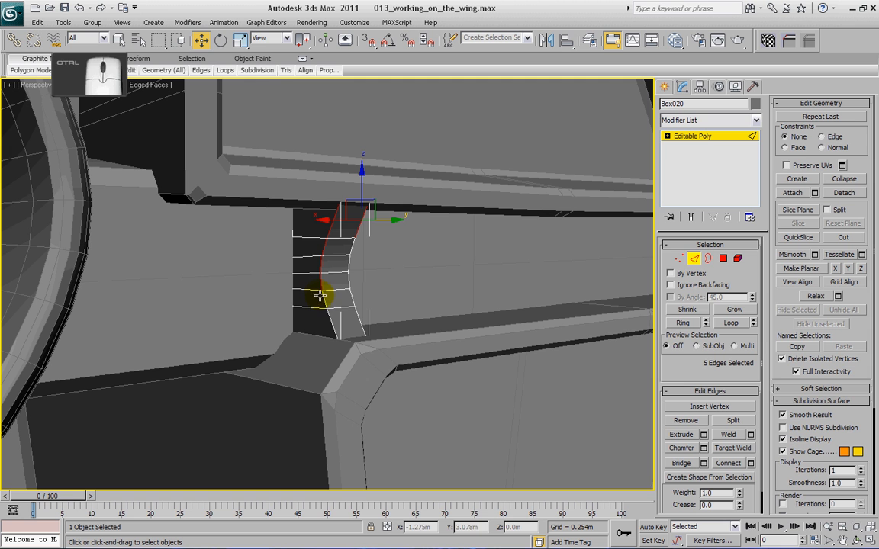
{"action": "left_click", "coordinate": [330, 322], "text": "ctrl"}
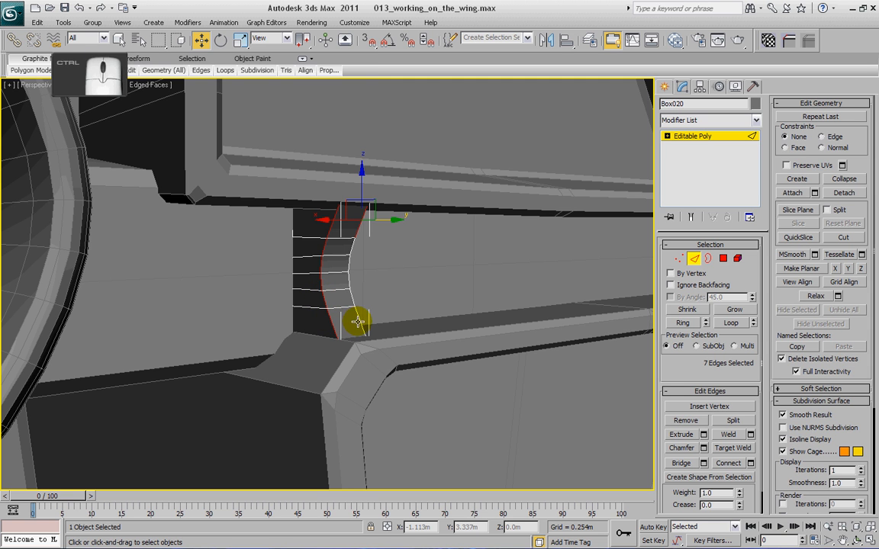
{"action": "left_click", "coordinate": [359, 318], "text": "ctrl"}
{"action": "left_click", "coordinate": [350, 288], "text": "ctrl"}
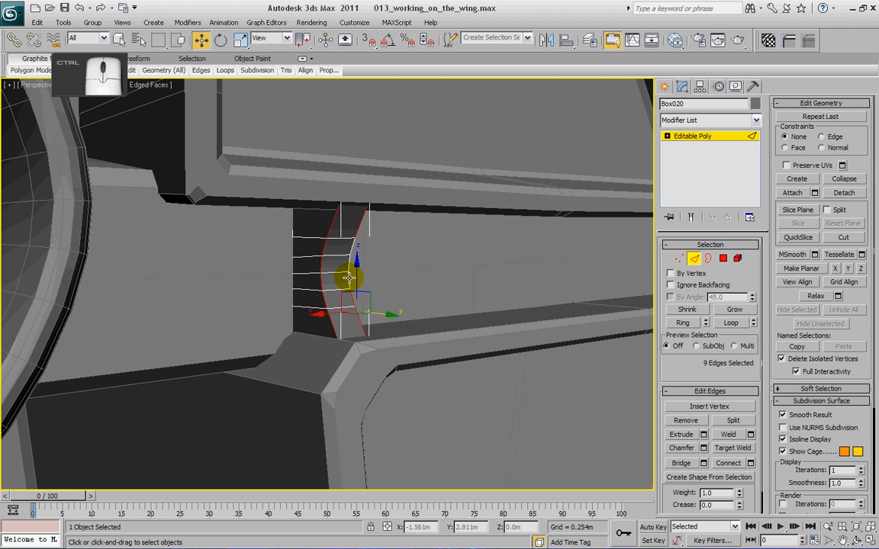
{"action": "left_click", "coordinate": [349, 271], "text": "ctrl"}
{"action": "left_click", "coordinate": [352, 259], "text": "ctrl"}
{"action": "left_click", "coordinate": [351, 248], "text": "ctrl"}
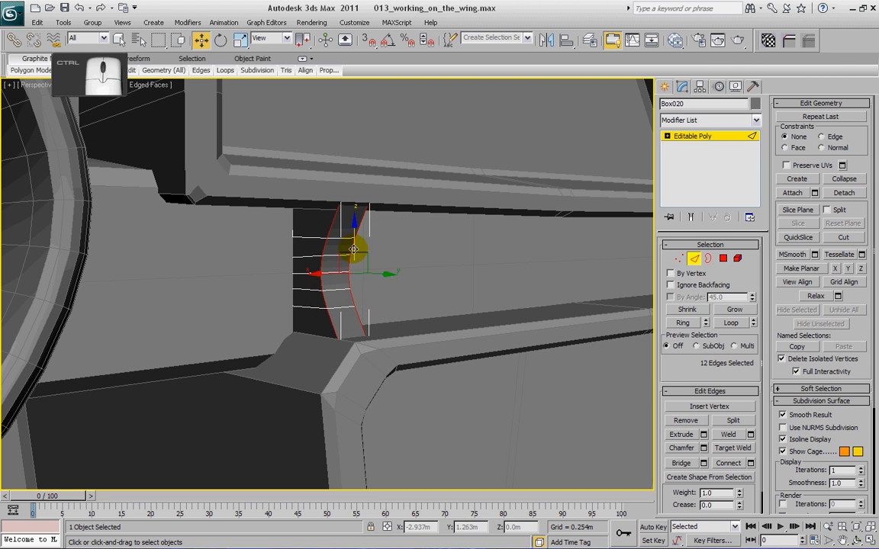
{"action": "left_click", "coordinate": [704, 448]}
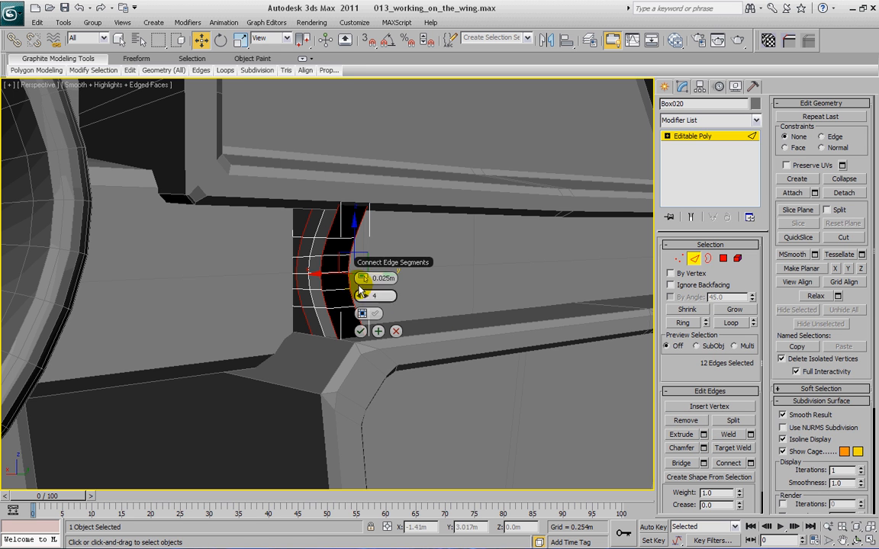
{"action": "mouse_move", "coordinate": [356, 279]}
{"action": "left_mouse_down"}
{"action": "mouse_move", "coordinate": [348, 297]}
{"action": "mouse_move", "coordinate": [331, 296]}
{"action": "mouse_move", "coordinate": [356, 279]}
{"action": "left_mouse_up"}
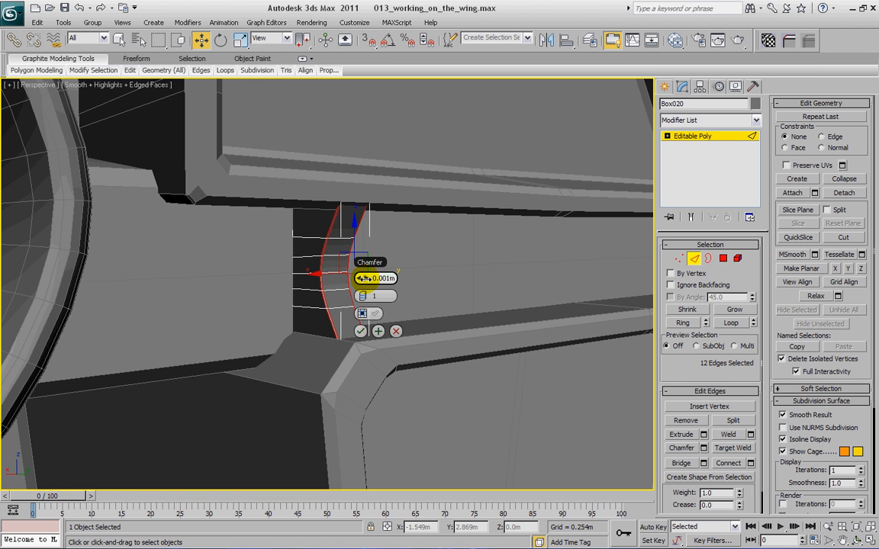
{"action": "left_click_drag", "start_coordinate": [365, 278], "coordinate": [364, 277]}
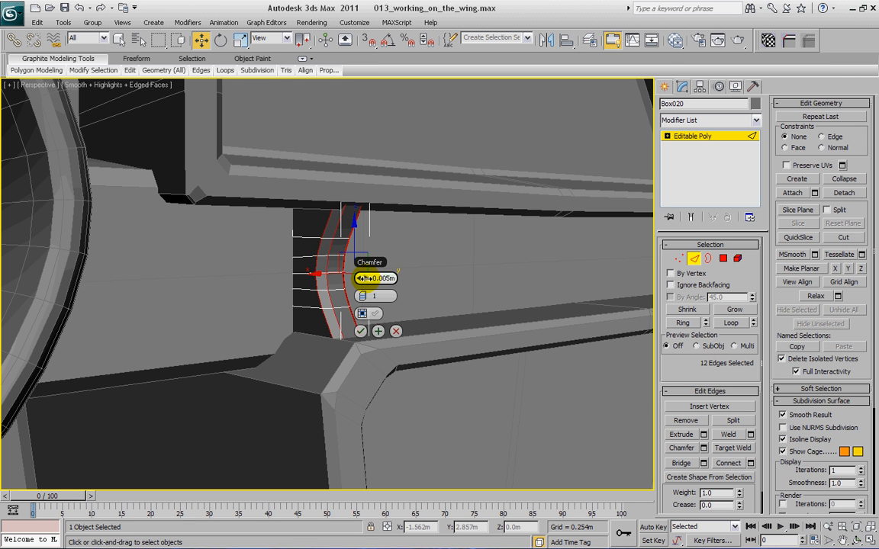
{"action": "left_click", "coordinate": [360, 331]}
Clone the whole support along the gap between the frames as 6 evenly spaced copies, using the Copy option
{"action": "middle_click_drag", "start_coordinate": [407, 279], "coordinate": [428, 282], "text": "alt"}
{"action": "left_click", "coordinate": [693, 258]}
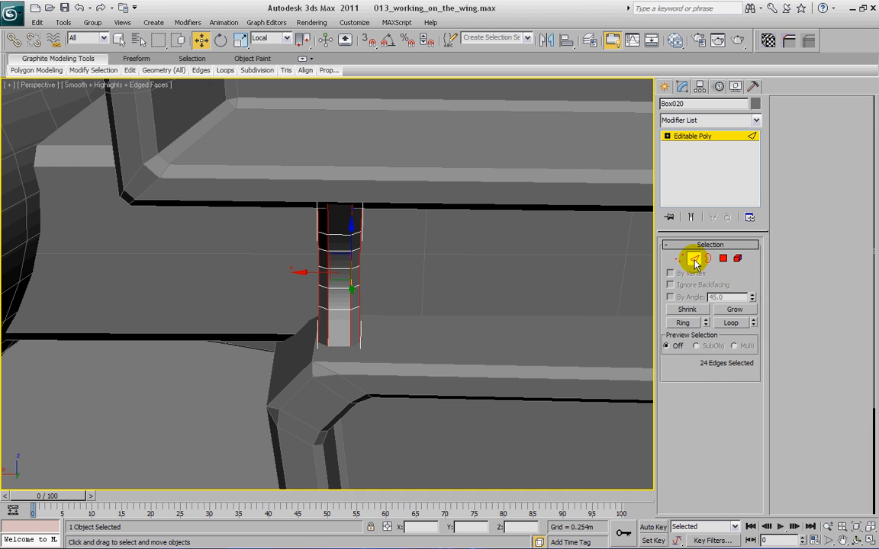
{"action": "left_click_drag", "start_coordinate": [378, 249], "coordinate": [435, 252], "text": "shift"}
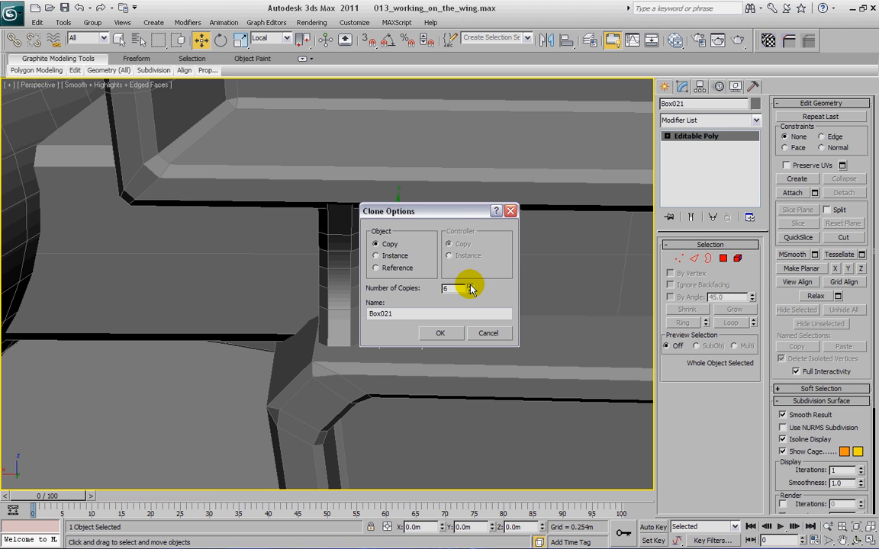
{"action": "left_click", "coordinate": [442, 333]}
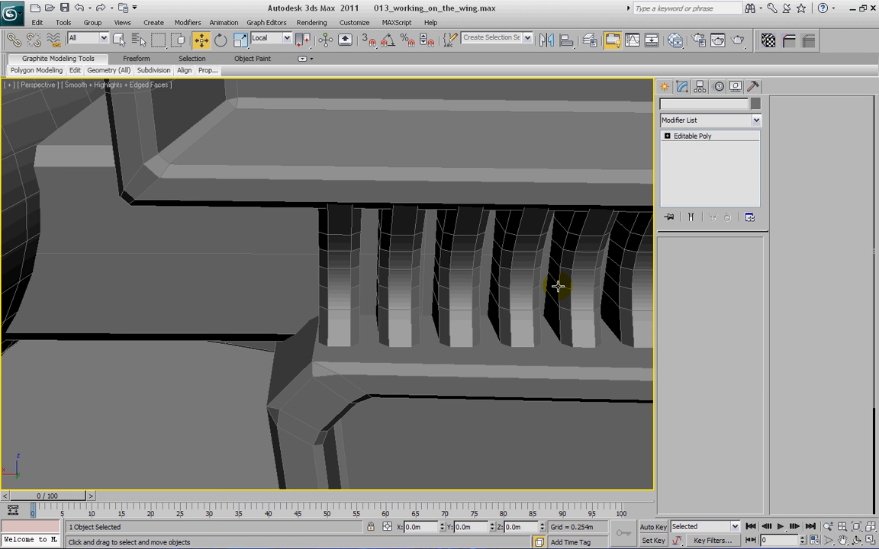
Clone the last support along its X axis into the remaining gap as 7 evenly spaced copies, using the Copy option
{"action": "scroll", "coordinate": [225, 226], "scroll_direction": "down", "scroll_amount": 2}
{"action": "scroll", "coordinate": [314, 255], "scroll_direction": "down", "scroll_amount": 1}
{"action": "scroll", "coordinate": [350, 251], "scroll_direction": "down", "scroll_amount": 4}
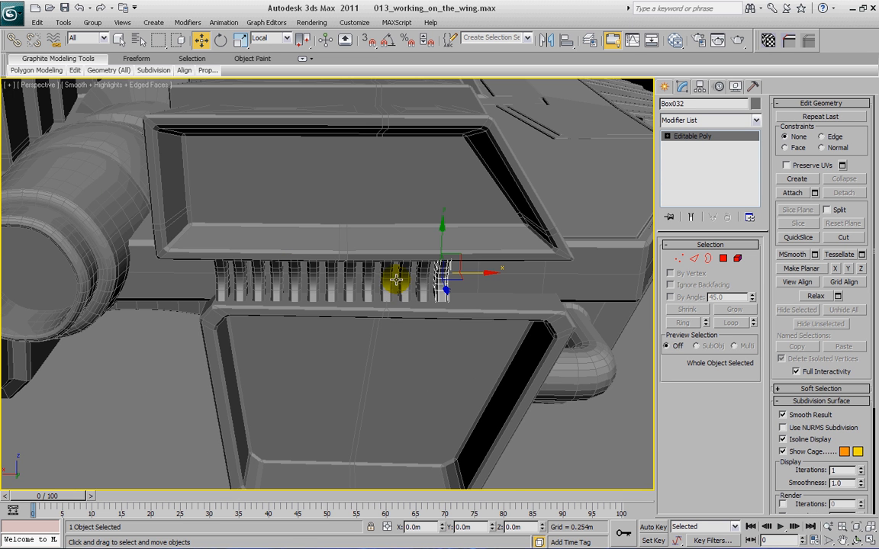
{"action": "scroll", "coordinate": [389, 276], "scroll_direction": "up", "scroll_amount": 2}
{"action": "scroll", "coordinate": [358, 283], "scroll_direction": "up", "scroll_amount": 3}
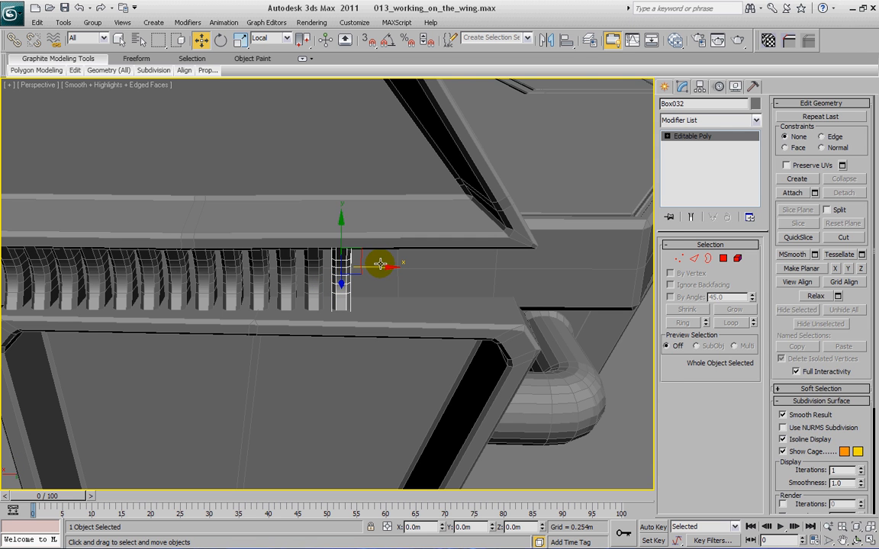
{"action": "left_click_drag", "start_coordinate": [380, 267], "coordinate": [405, 259], "text": "shift"}
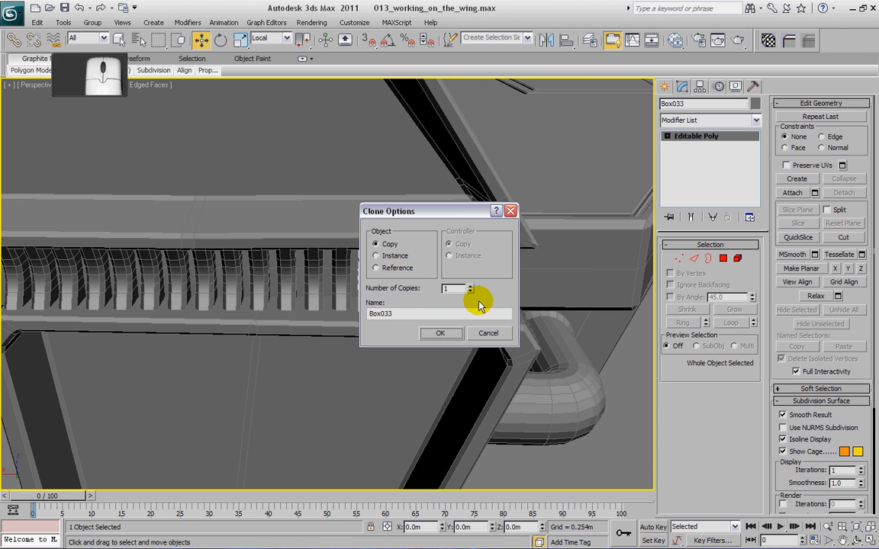
{"action": "mouse_move", "coordinate": [447, 210]}
{"action": "left_mouse_down"}
{"action": "mouse_move", "coordinate": [572, 199]}
{"action": "mouse_move", "coordinate": [627, 205]}
{"action": "left_mouse_up"}
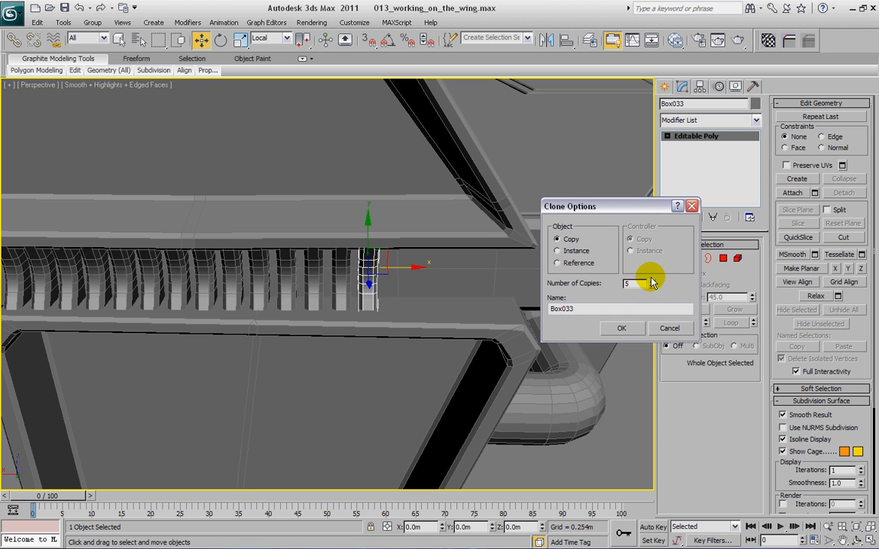
{"action": "left_click", "coordinate": [623, 328]}
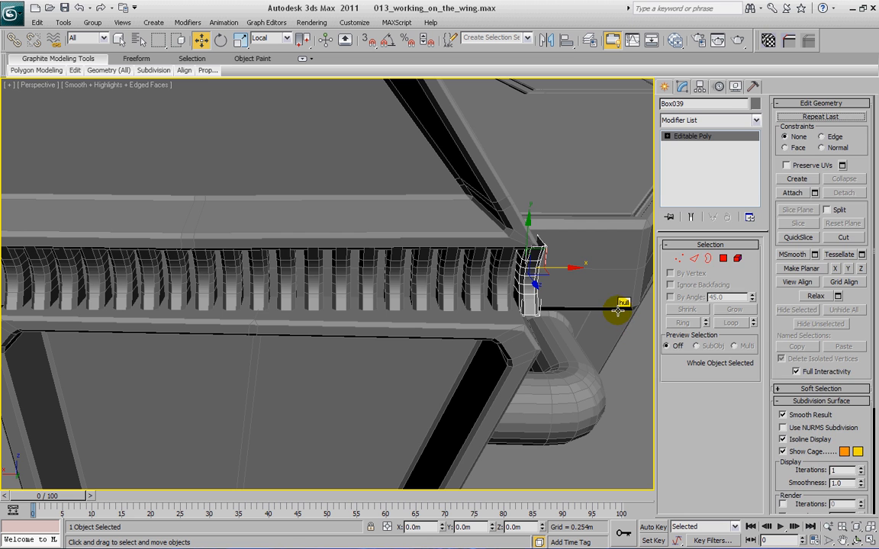
{"action": "left_click", "coordinate": [617, 309]}
Attach every support in the row to the hull at its Editable Poly level, beneath the Symmetry modifier
{"action": "middle_click_drag", "start_coordinate": [487, 271], "coordinate": [383, 231], "text": "alt"}
{"action": "middle_click_drag", "start_coordinate": [351, 260], "coordinate": [433, 262]}
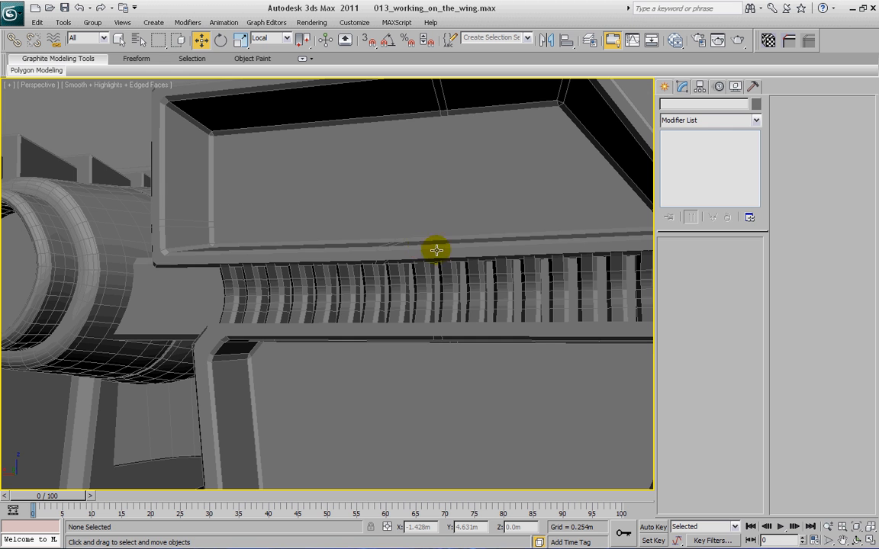
{"action": "left_click", "coordinate": [437, 251]}
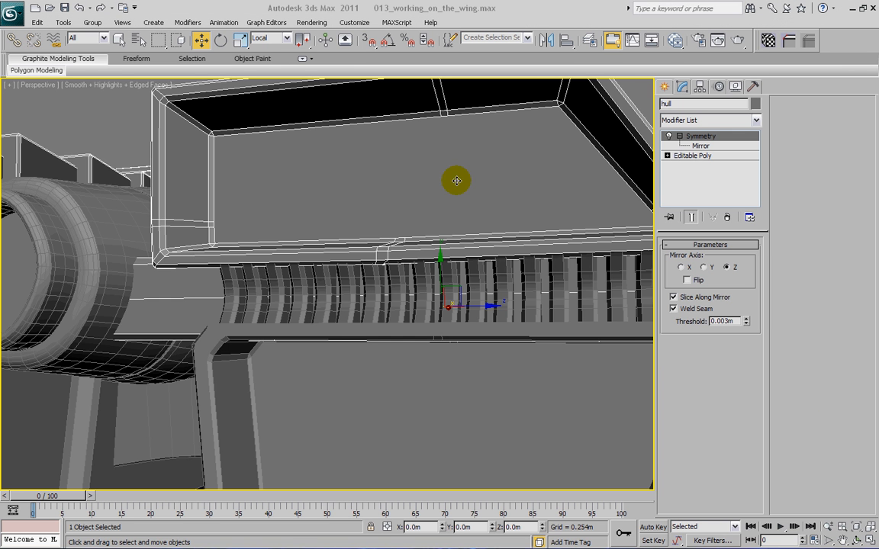
{"action": "middle_click_drag", "start_coordinate": [532, 212], "coordinate": [452, 208]}
{"action": "left_click", "coordinate": [702, 157]}
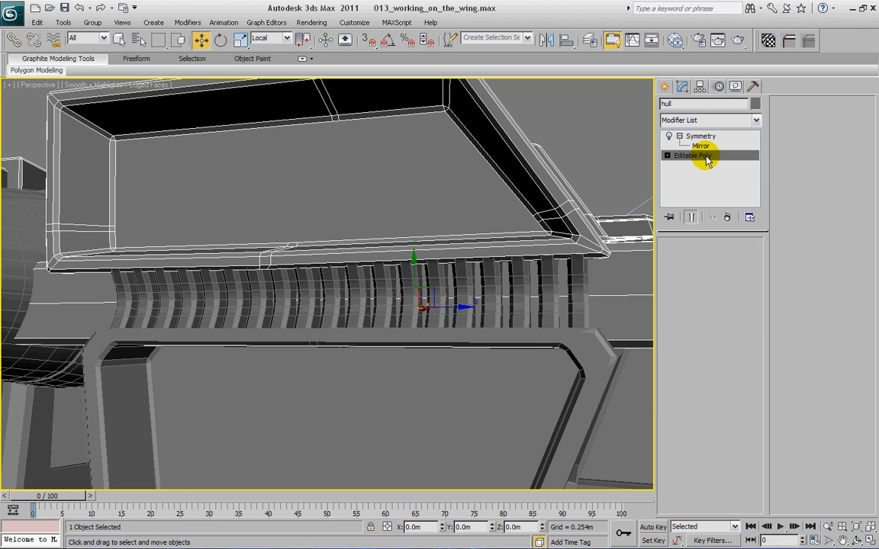
{"action": "left_click", "coordinate": [786, 194]}
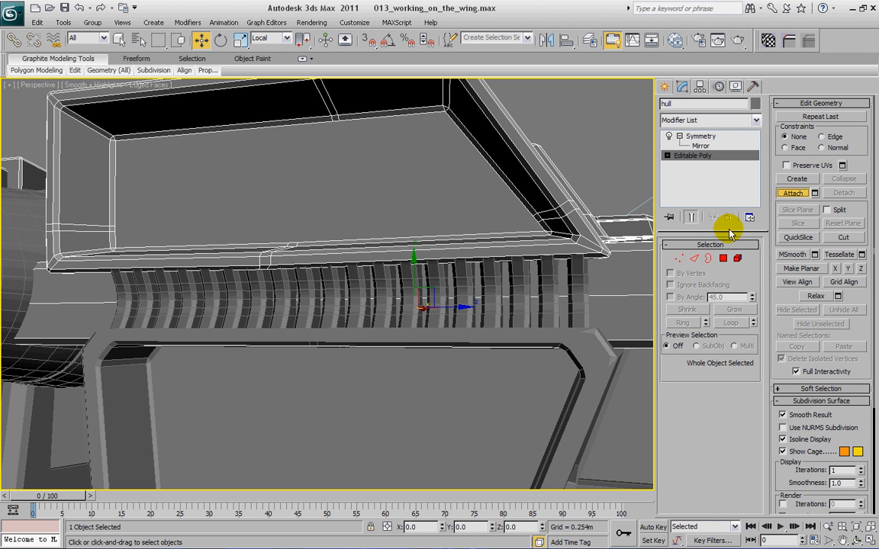
{"action": "left_click", "coordinate": [543, 291]}
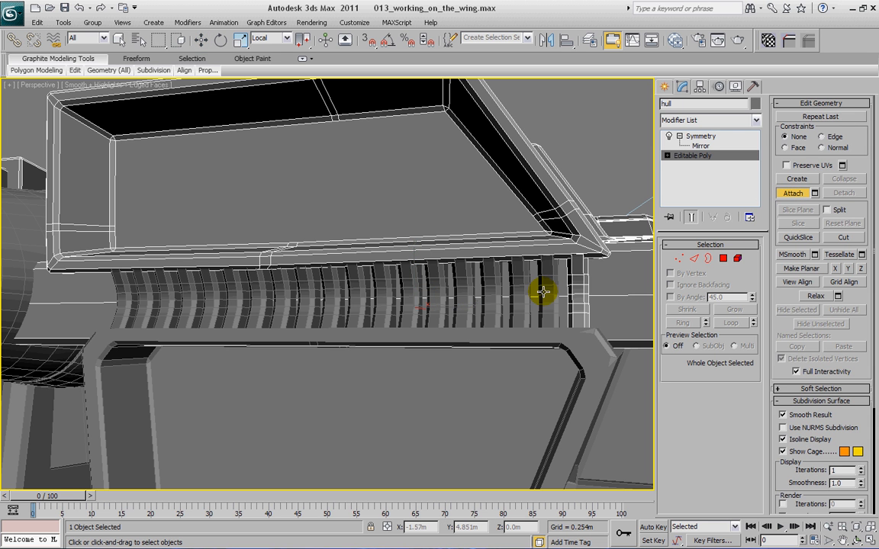
{"action": "left_click", "coordinate": [522, 291]}
{"action": "left_click", "coordinate": [496, 289]}
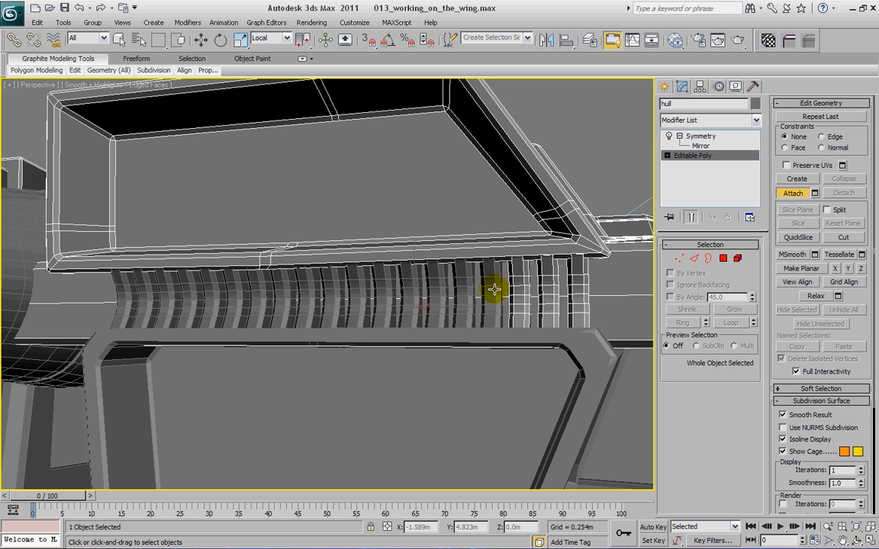
{"action": "left_click", "coordinate": [467, 295]}
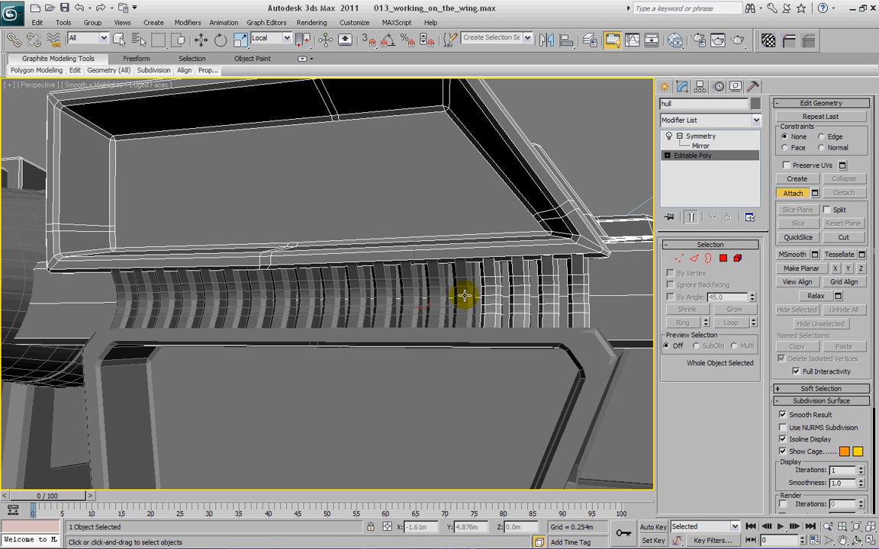
{"action": "left_click", "coordinate": [433, 299]}
{"action": "left_click", "coordinate": [412, 305]}
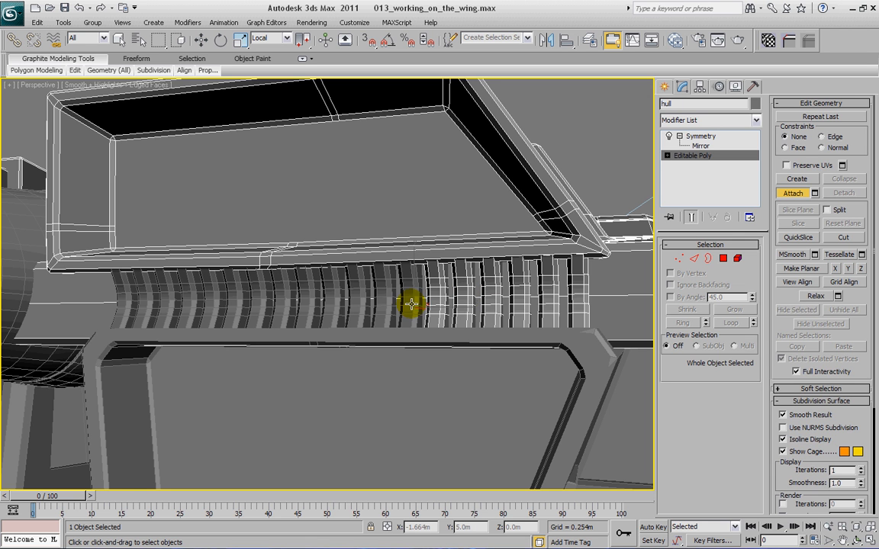
{"action": "left_click", "coordinate": [384, 294]}
{"action": "left_click", "coordinate": [379, 294]}
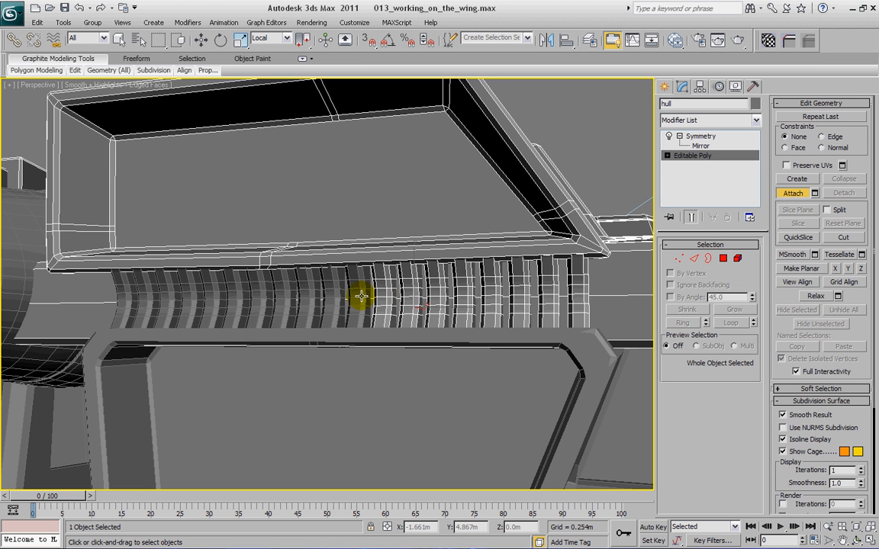
{"action": "left_click", "coordinate": [338, 298]}
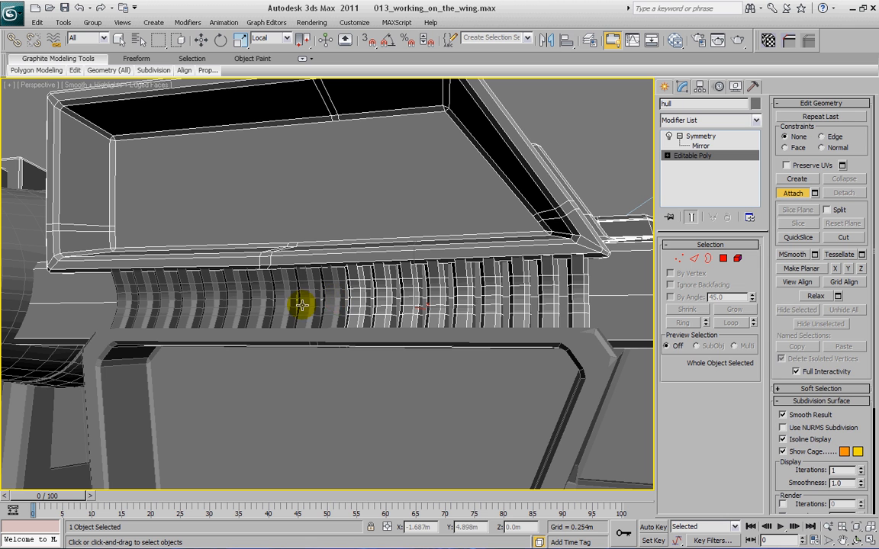
{"action": "left_click", "coordinate": [301, 304]}
{"action": "left_click", "coordinate": [302, 299]}
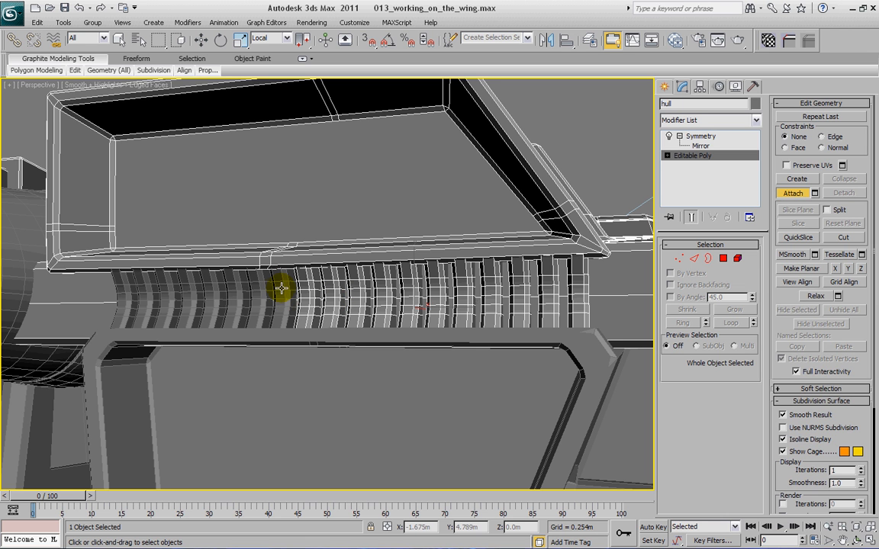
{"action": "left_click", "coordinate": [278, 290]}
{"action": "left_click", "coordinate": [259, 294]}
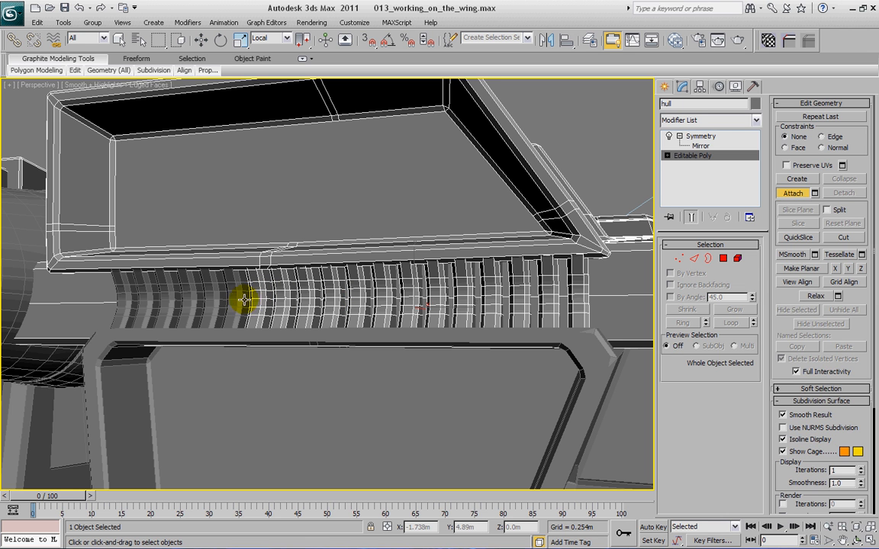
{"action": "left_click", "coordinate": [241, 298]}
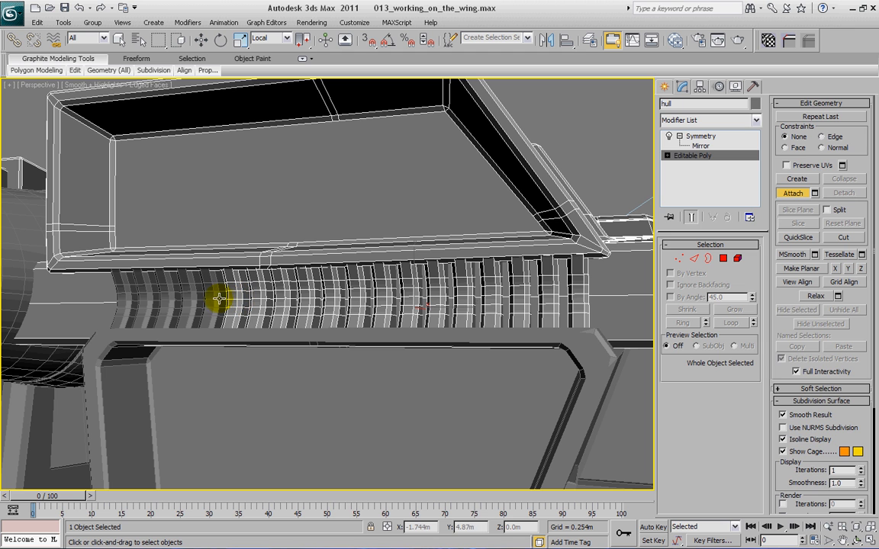
{"action": "left_click", "coordinate": [216, 300]}
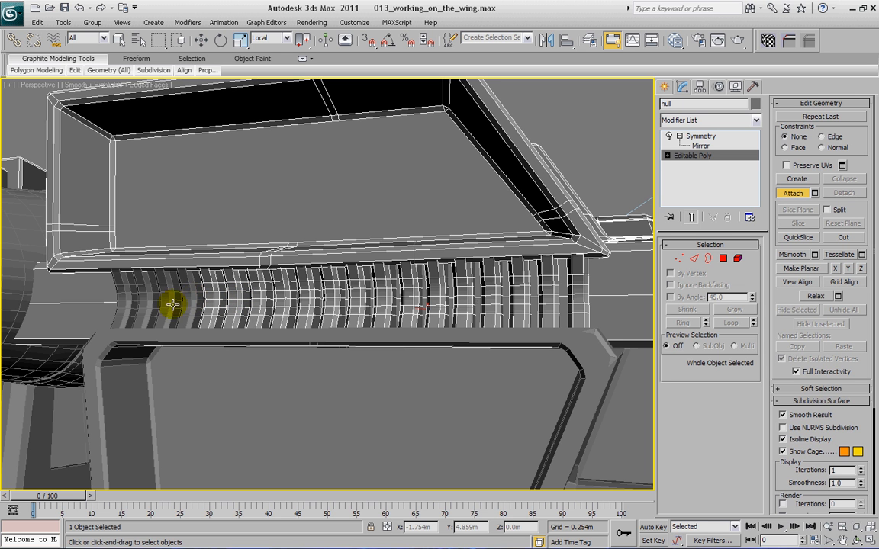
{"action": "left_click", "coordinate": [174, 304]}
{"action": "left_click", "coordinate": [146, 304]}
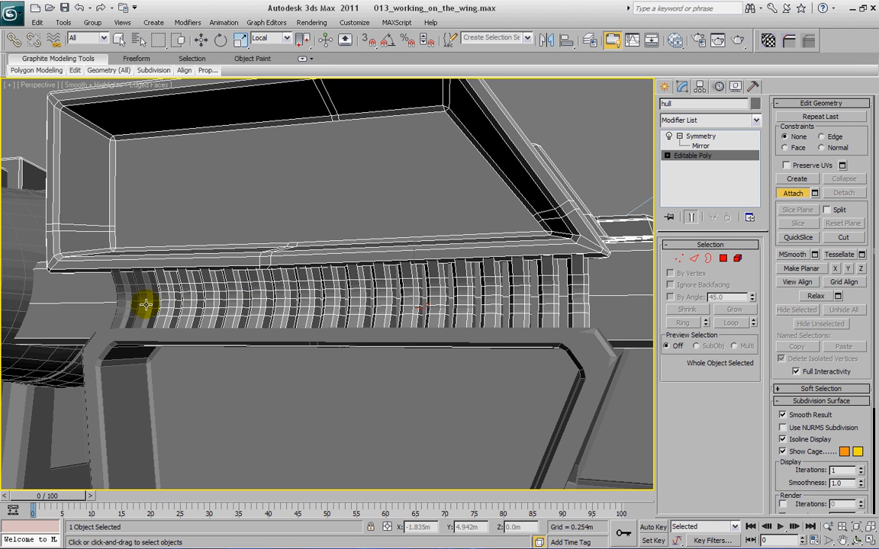
{"action": "left_click", "coordinate": [120, 305]}
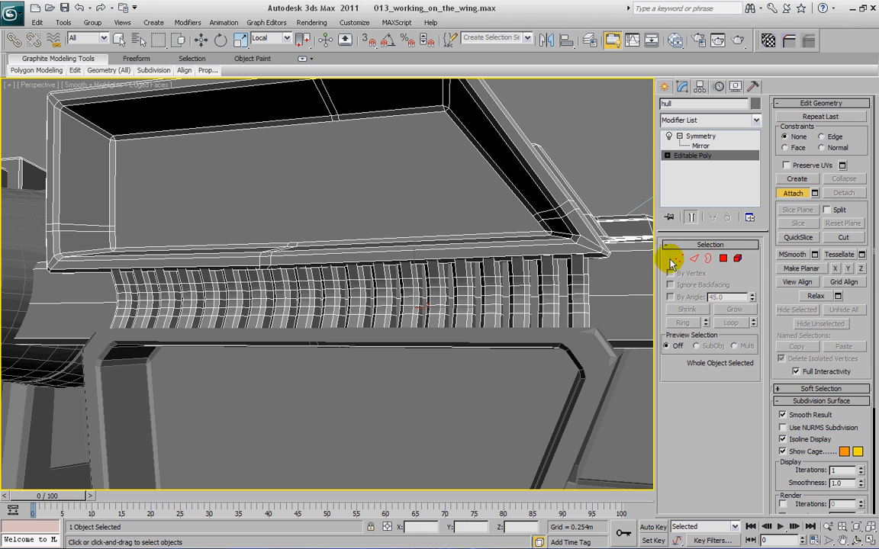
{"action": "key", "text": "w"}
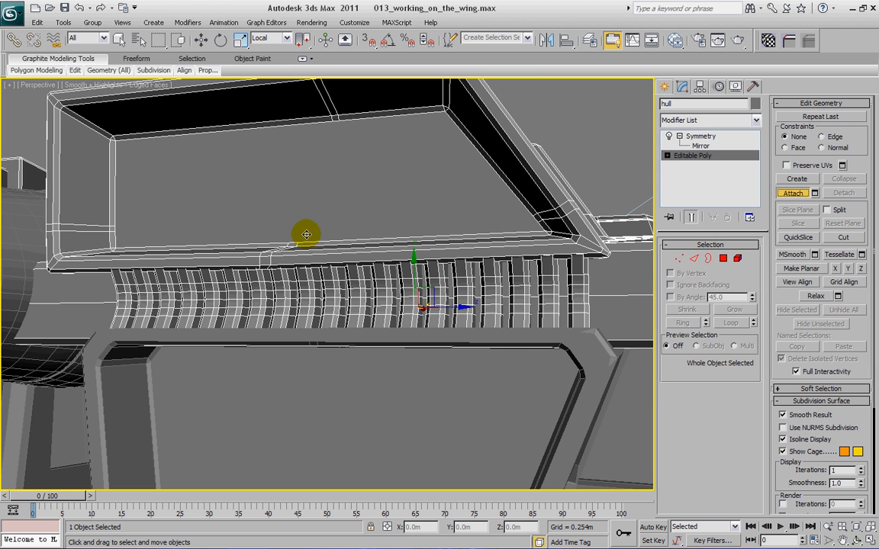
Create a cylinder of about 0.077 m radius and 0.013 m height on the recessed face of the hull's upper block
{"action": "middle_click_drag", "start_coordinate": [359, 231], "coordinate": [305, 239], "text": "alt"}
{"action": "scroll", "coordinate": [306, 239], "scroll_direction": "down", "scroll_amount": 3}
{"action": "scroll", "coordinate": [308, 250], "scroll_direction": "down", "scroll_amount": 2}
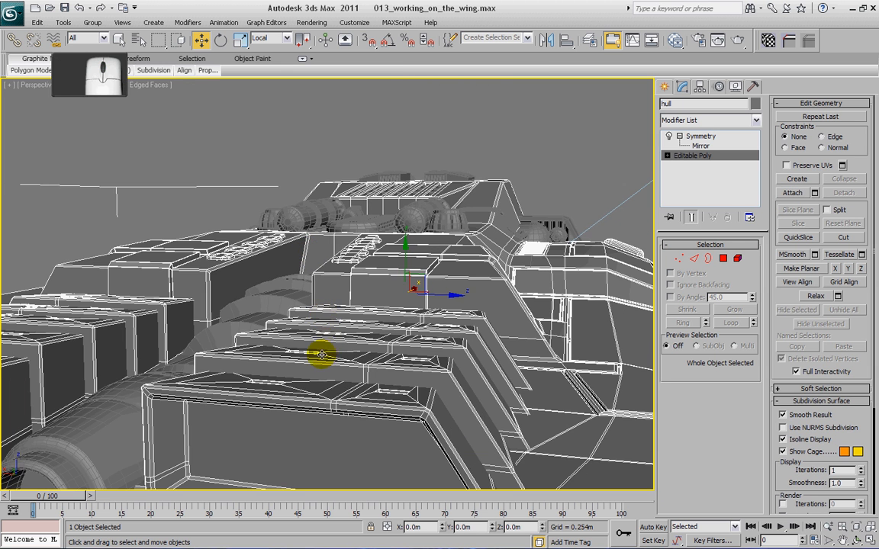
{"action": "scroll", "coordinate": [320, 408], "scroll_direction": "down", "scroll_amount": 2}
{"action": "middle_click_drag", "start_coordinate": [294, 388], "coordinate": [320, 427], "text": "alt"}
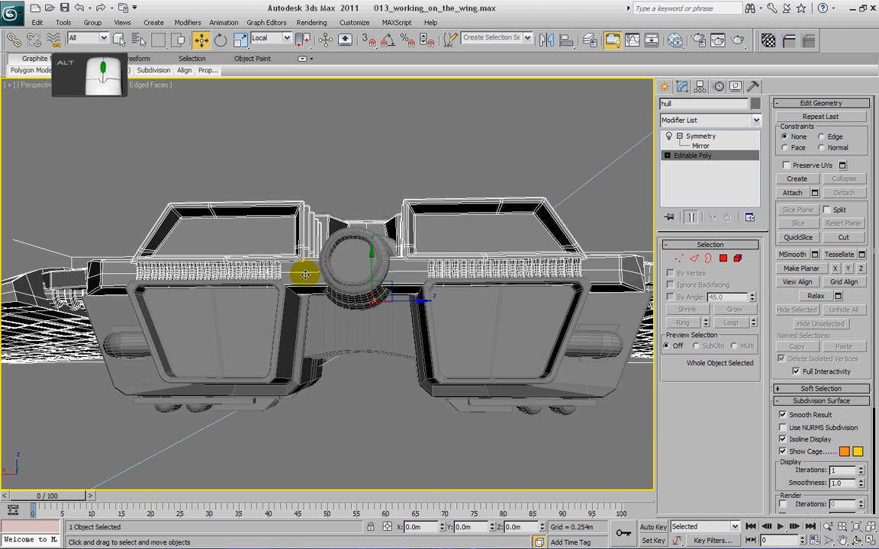
{"action": "middle_click_drag", "start_coordinate": [305, 265], "coordinate": [445, 302], "text": "alt"}
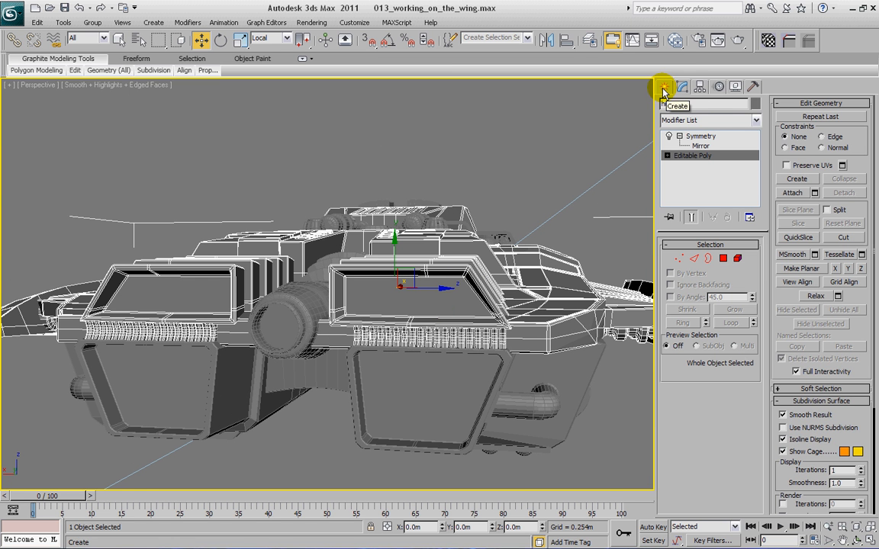
{"action": "left_click", "coordinate": [664, 87]}
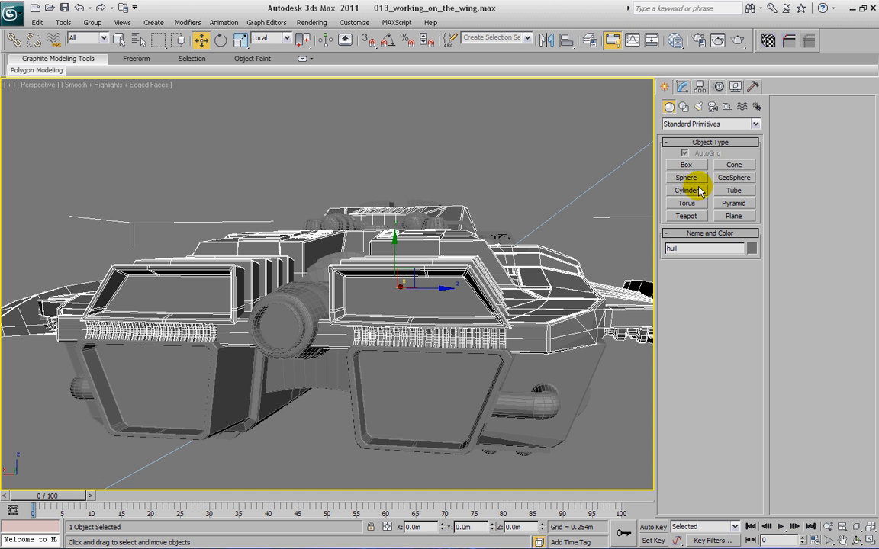
{"action": "left_click", "coordinate": [696, 192]}
{"action": "middle_click_drag", "start_coordinate": [553, 220], "coordinate": [240, 249], "text": "alt"}
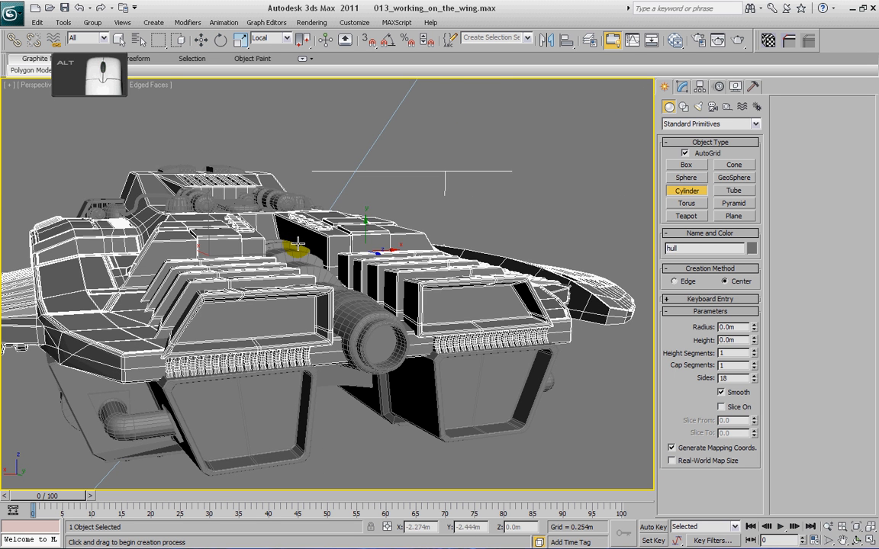
{"action": "left_click", "coordinate": [471, 302]}
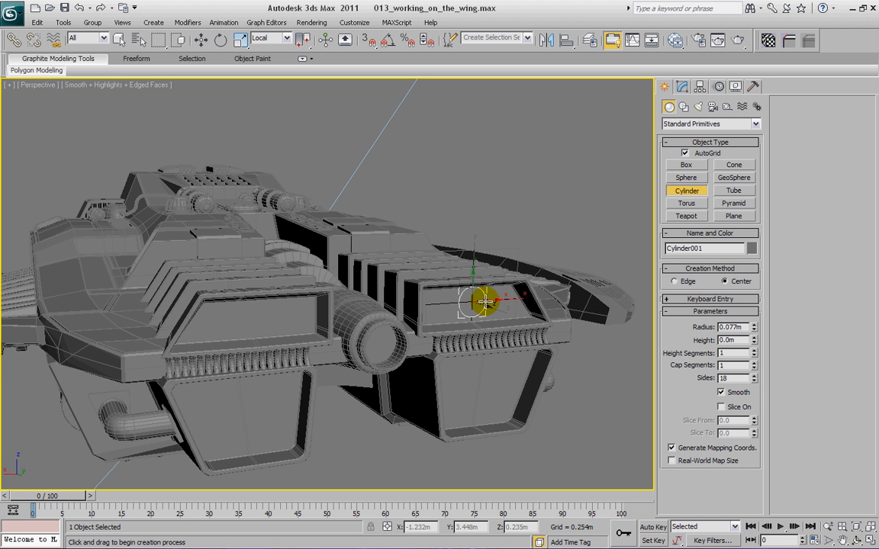
{"action": "left_click", "coordinate": [486, 303]}
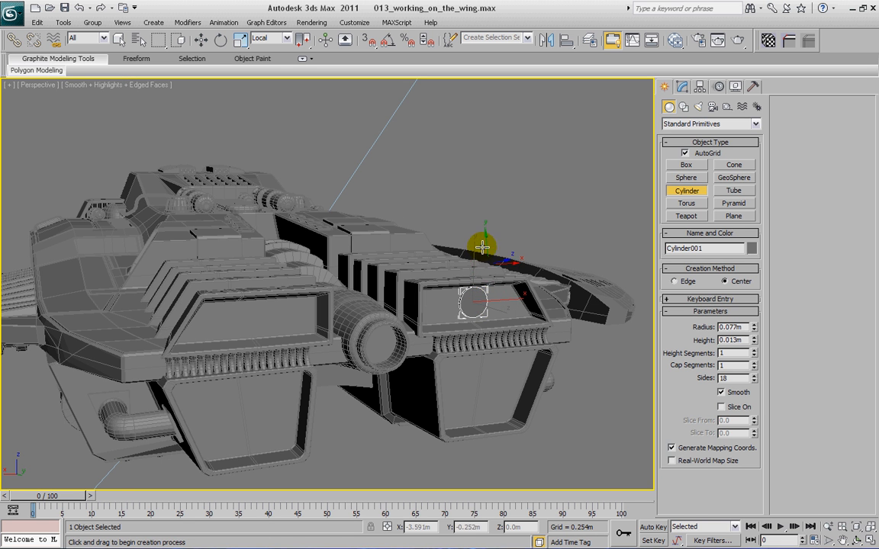
Move the cylinder slightly outward along its own Z axis, away from the recessed face
{"action": "key", "text": "z"}
{"action": "middle_click_drag", "start_coordinate": [376, 206], "coordinate": [392, 217], "text": "alt"}
{"action": "scroll", "coordinate": [402, 208], "scroll_direction": "down", "scroll_amount": 5}
{"action": "scroll", "coordinate": [387, 187], "scroll_direction": "down", "scroll_amount": 3}
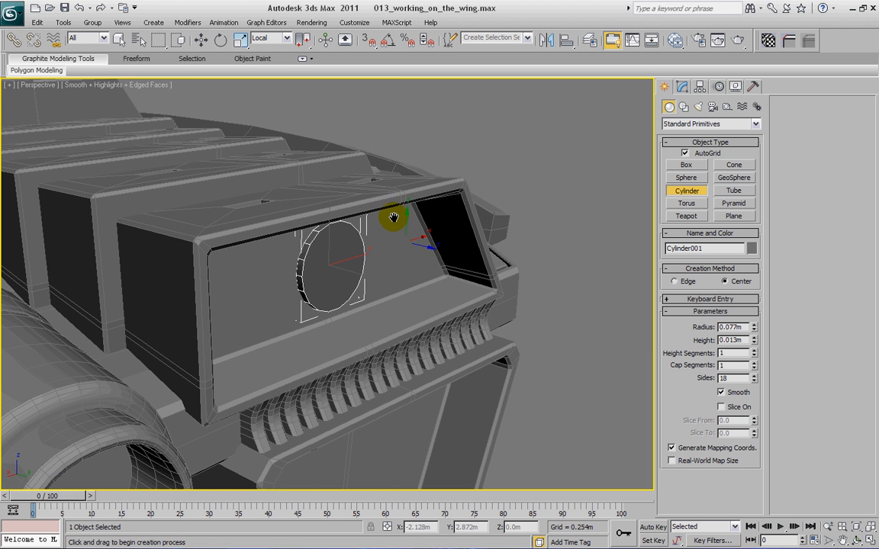
{"action": "left_click", "coordinate": [200, 40]}
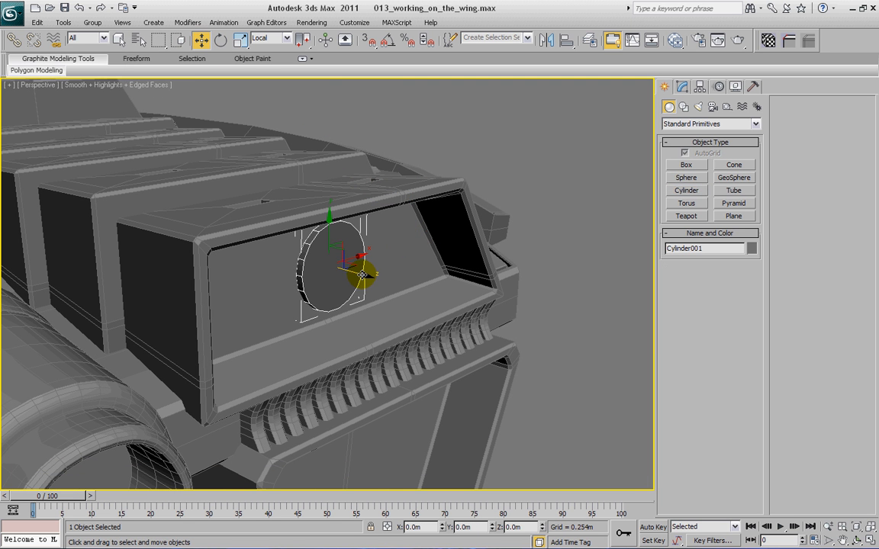
{"action": "left_click_drag", "start_coordinate": [363, 274], "coordinate": [395, 284]}
{"action": "middle_click_drag", "start_coordinate": [367, 277], "coordinate": [432, 258], "text": "alt"}
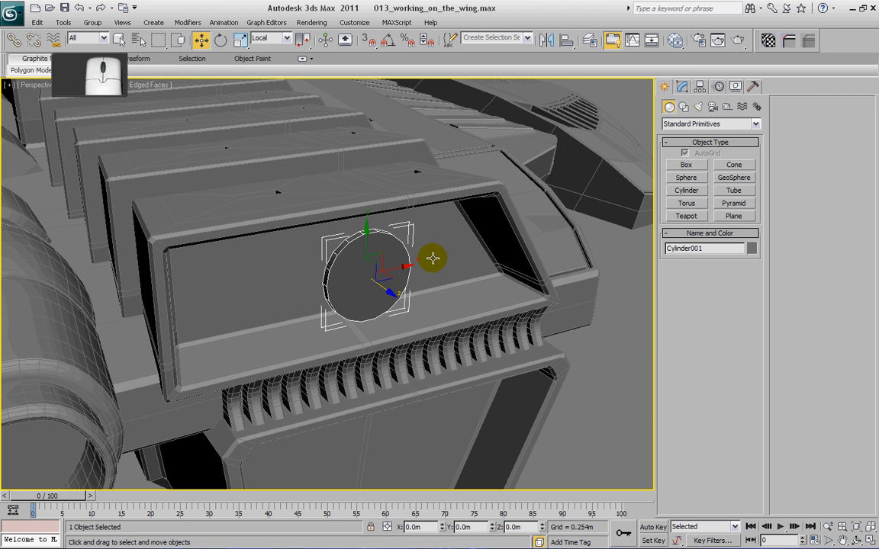
Convert the cylinder to an Editable Poly
{"action": "right_click", "coordinate": [468, 242]}
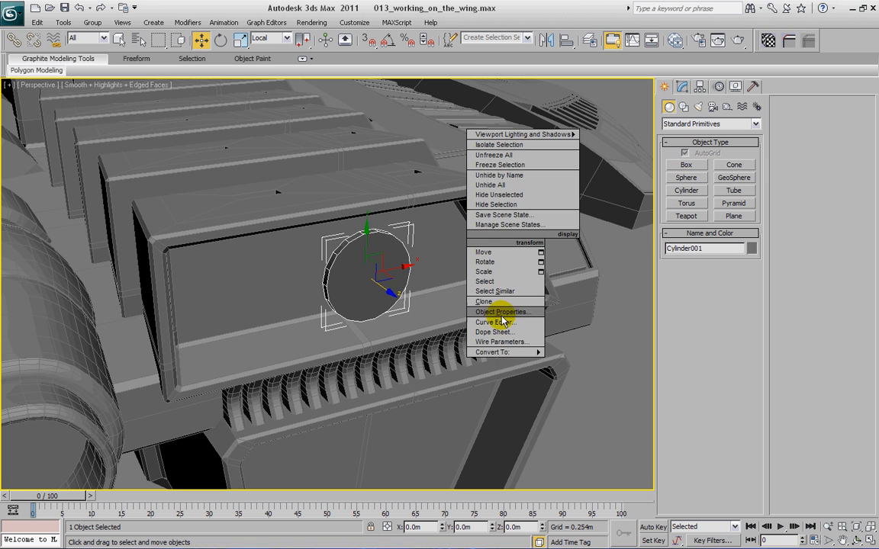
{"action": "mouse_move", "coordinate": [508, 351]}
{"action": "left_click", "coordinate": [555, 395]}
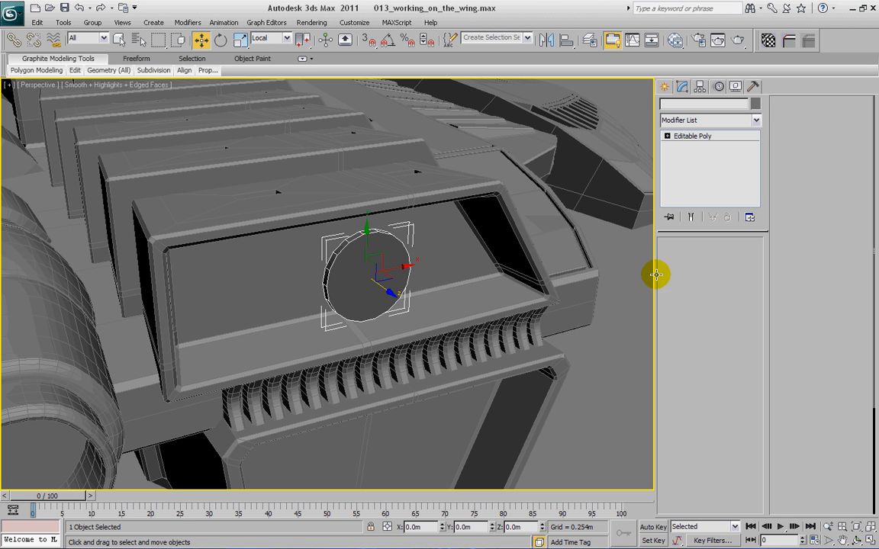
Isolate the disc and select both of its flat cap polygons
{"action": "left_click", "coordinate": [723, 258]}
{"action": "left_click", "coordinate": [380, 267]}
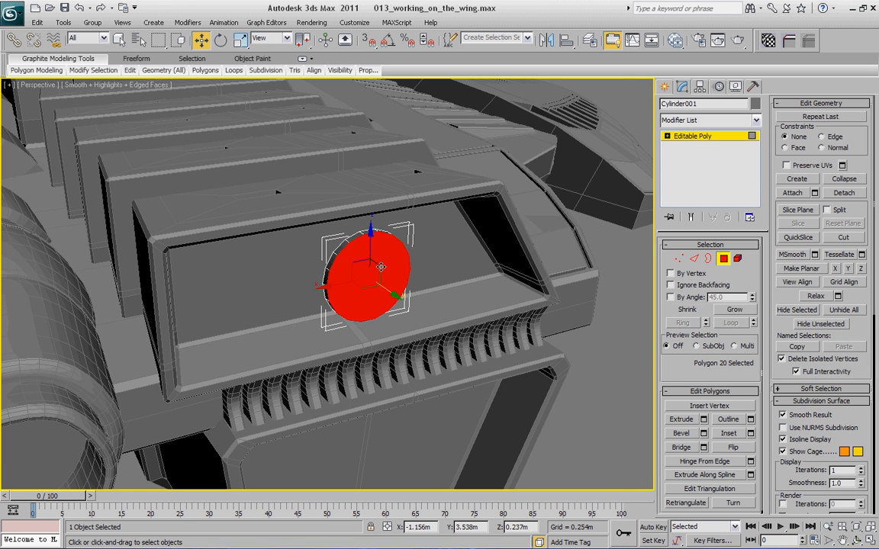
{"action": "middle_click_drag", "start_coordinate": [380, 267], "coordinate": [446, 266], "text": "alt"}
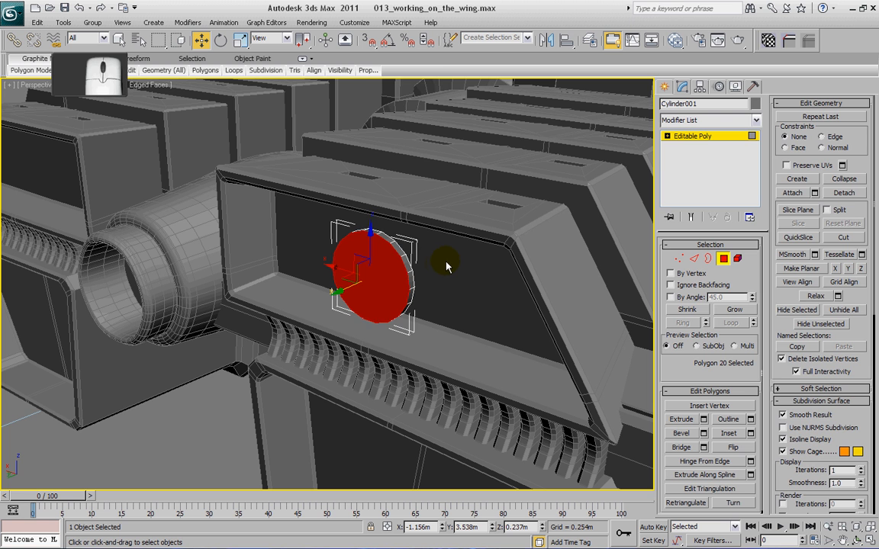
{"action": "right_click", "coordinate": [446, 266]}
{"action": "left_click", "coordinate": [593, 153]}
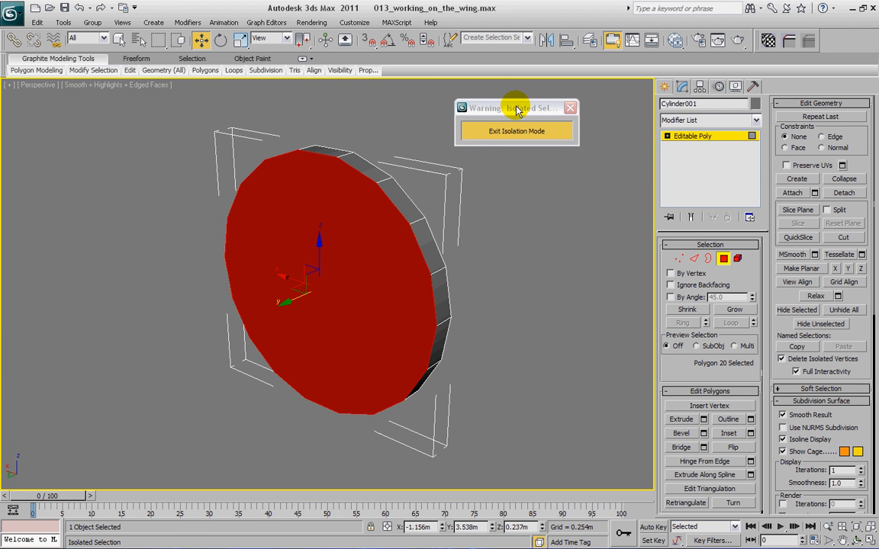
{"action": "left_click_drag", "start_coordinate": [516, 109], "coordinate": [877, 172]}
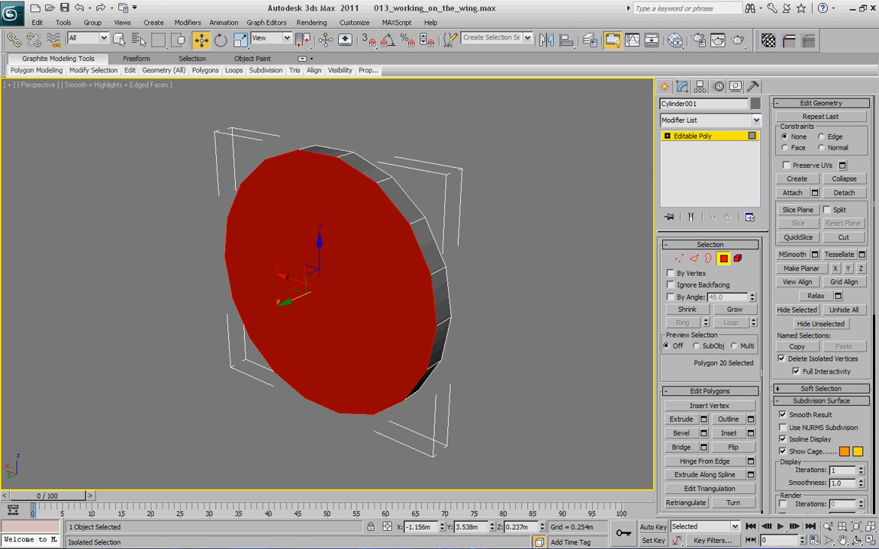
{"action": "middle_click_drag", "start_coordinate": [376, 163], "coordinate": [235, 238], "text": "alt"}
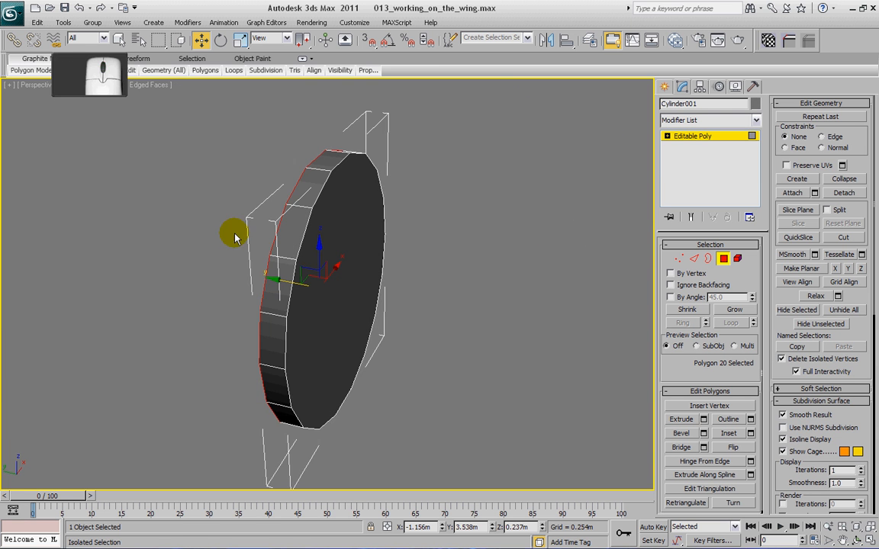
{"action": "left_click", "coordinate": [343, 296], "text": "ctrl"}
{"action": "middle_click_drag", "start_coordinate": [343, 295], "coordinate": [496, 309], "text": "alt"}
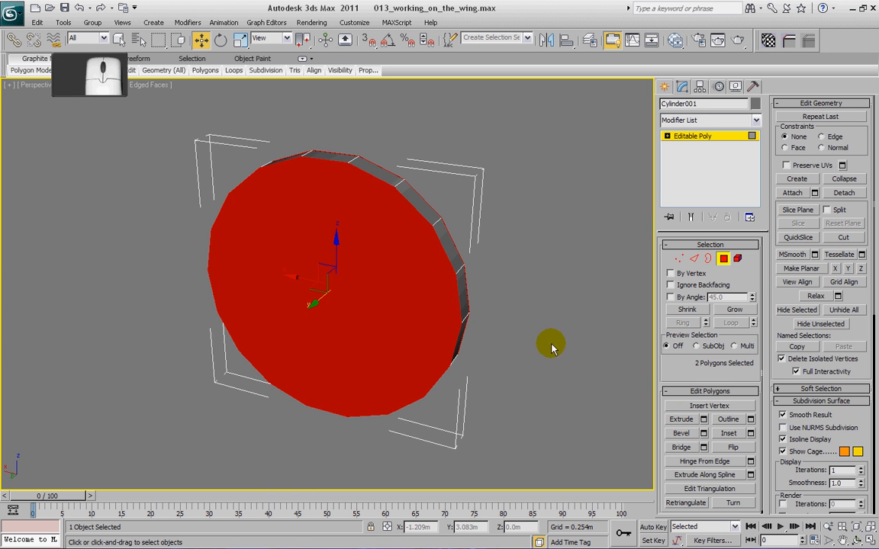
Inset both cap polygons three times by about 0.016 m each to form concentric rings
{"action": "left_click", "coordinate": [729, 433]}
{"action": "left_click_drag", "start_coordinate": [340, 306], "coordinate": [341, 307]}
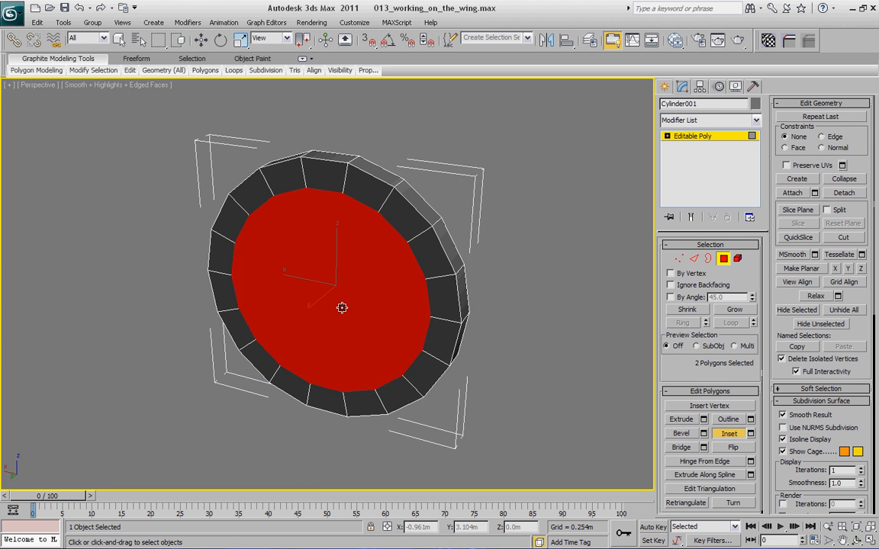
{"action": "left_click", "coordinate": [750, 434]}
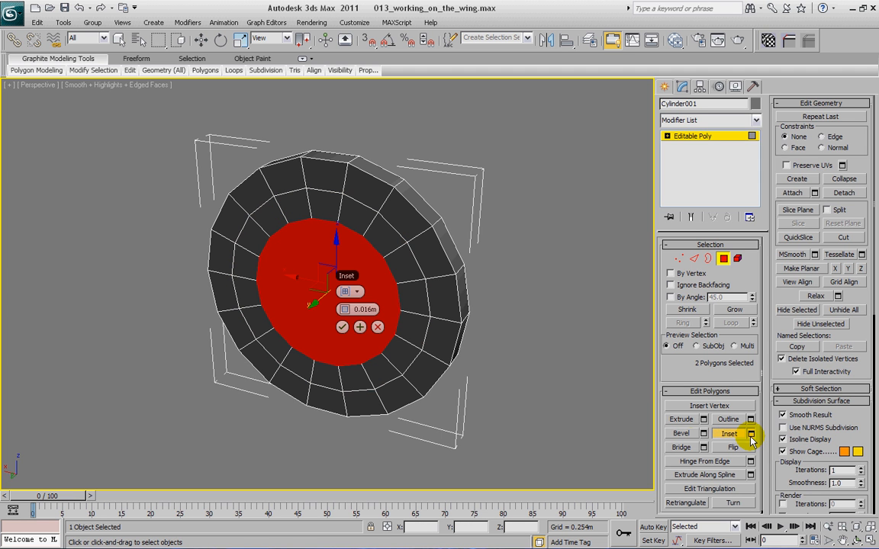
{"action": "left_click", "coordinate": [360, 328]}
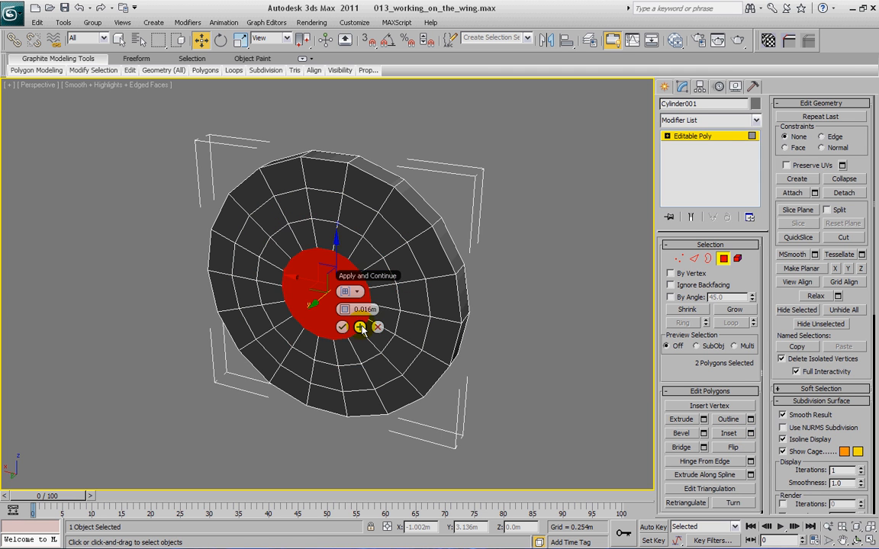
{"action": "left_click", "coordinate": [378, 327]}
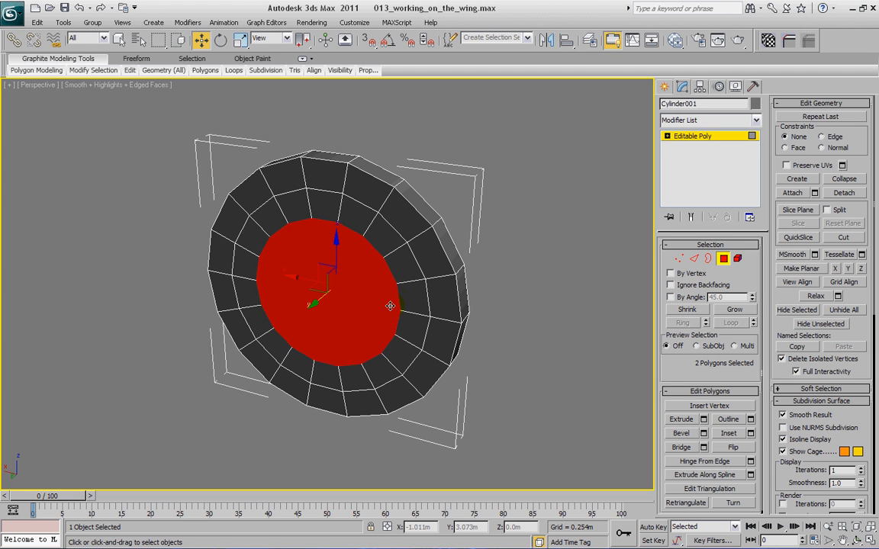
{"action": "left_click", "coordinate": [750, 433]}
{"action": "left_click", "coordinate": [341, 329]}
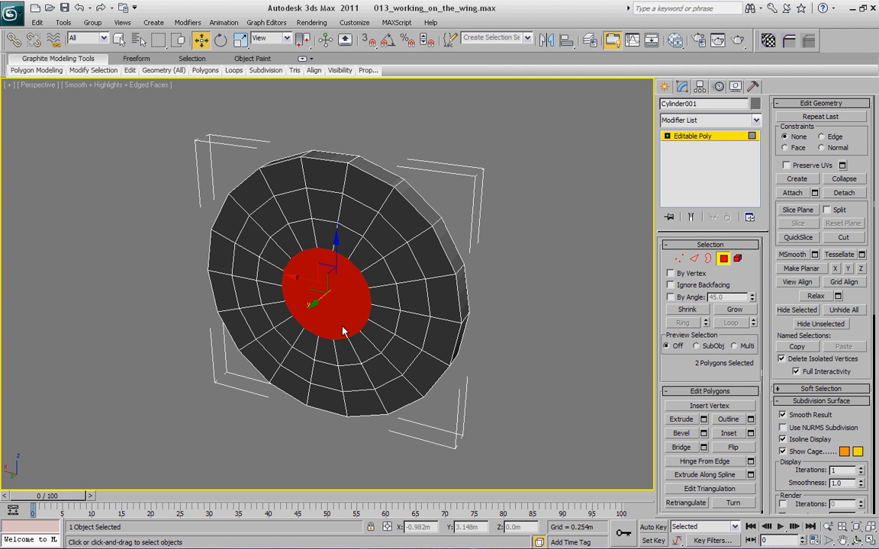
{"action": "left_click", "coordinate": [274, 191]}
{"action": "left_click", "coordinate": [286, 190], "text": "ctrl"}
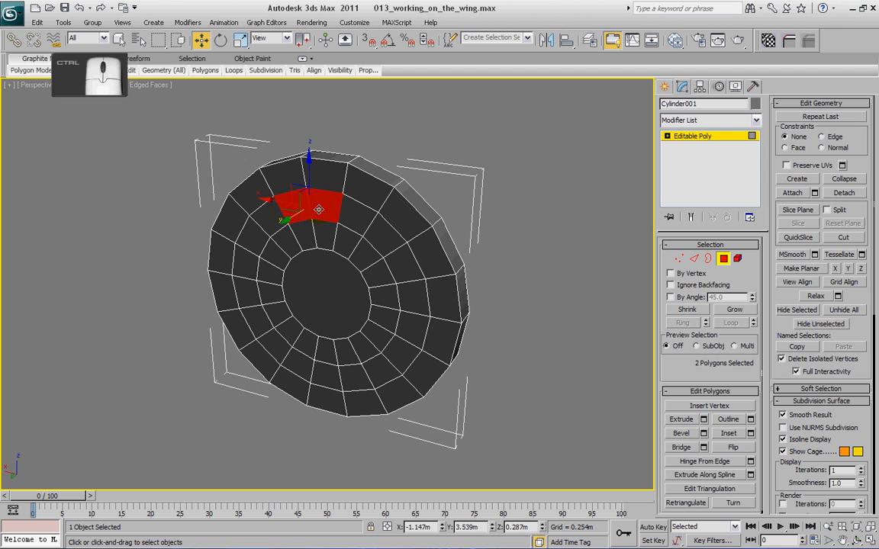
{"action": "left_click", "coordinate": [345, 218], "text": "ctrl"}
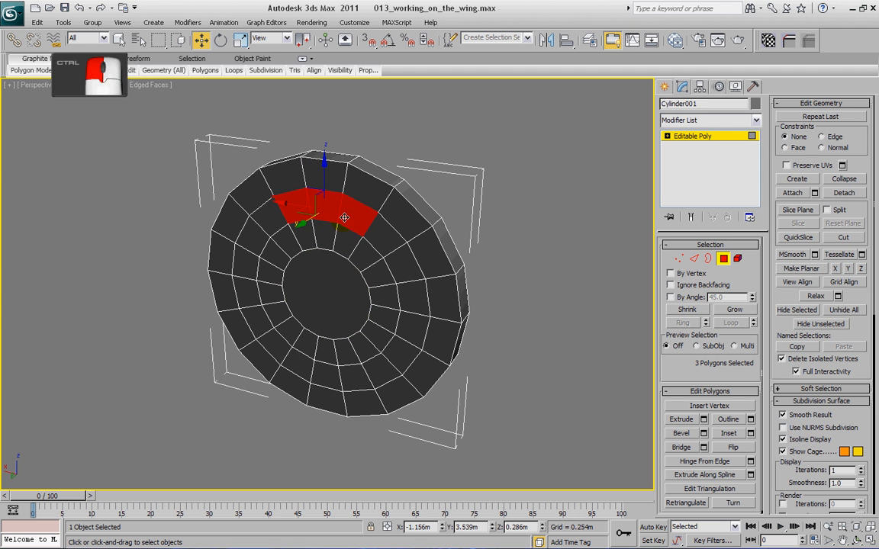
{"action": "left_click", "coordinate": [402, 268], "text": "ctrl"}
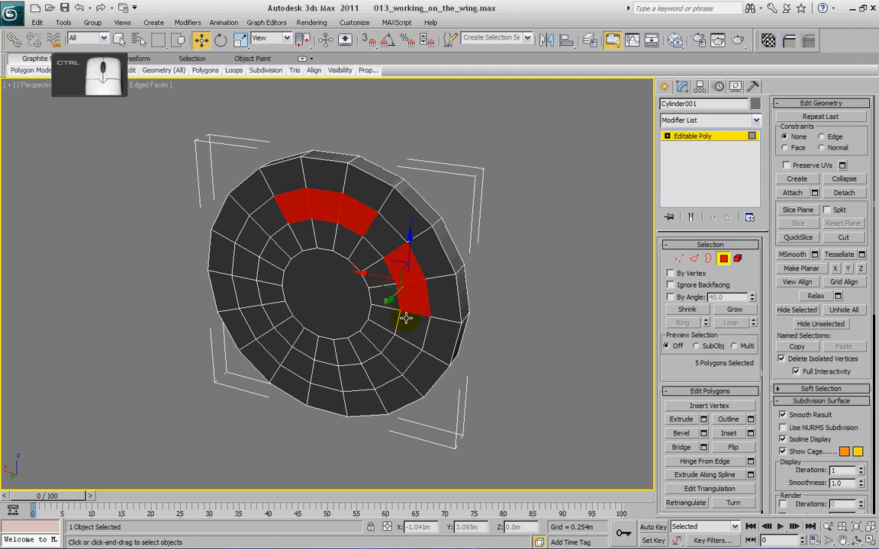
{"action": "middle_click_drag", "start_coordinate": [403, 327], "coordinate": [427, 306], "text": "alt"}
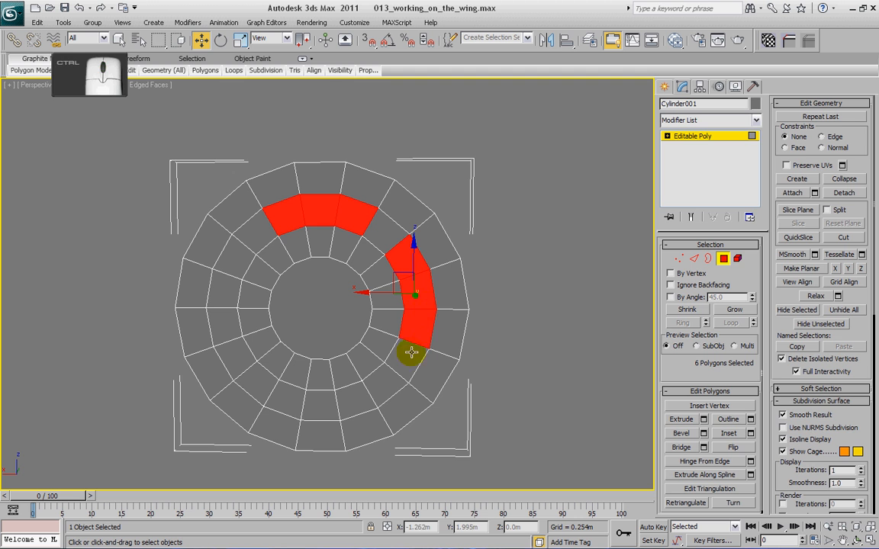
{"action": "left_click", "coordinate": [382, 379], "text": "ctrl"}
Select four groups of polygons in one cap's middle ring: three at the top, three at the bottom and two on each side
{"action": "left_click", "coordinate": [322, 401]}
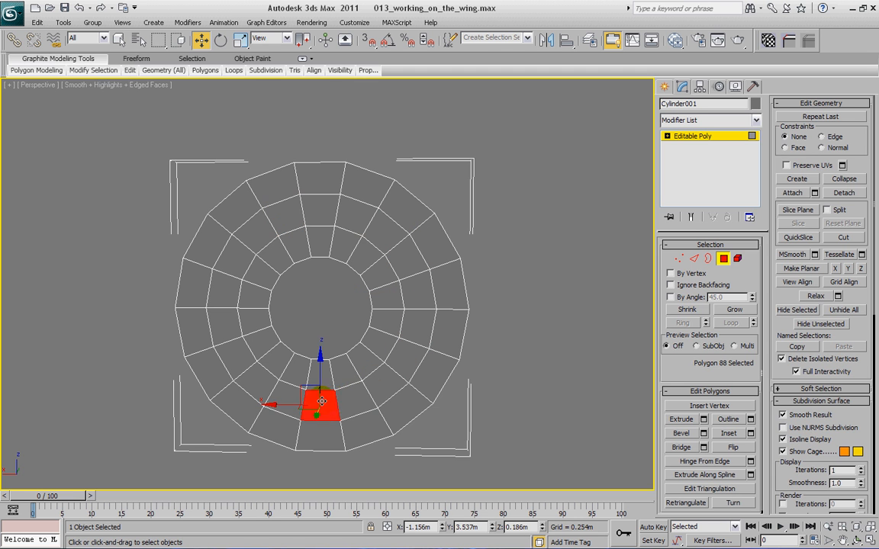
{"action": "left_click", "coordinate": [355, 397], "text": "ctrl"}
{"action": "left_click", "coordinate": [292, 395], "text": "ctrl"}
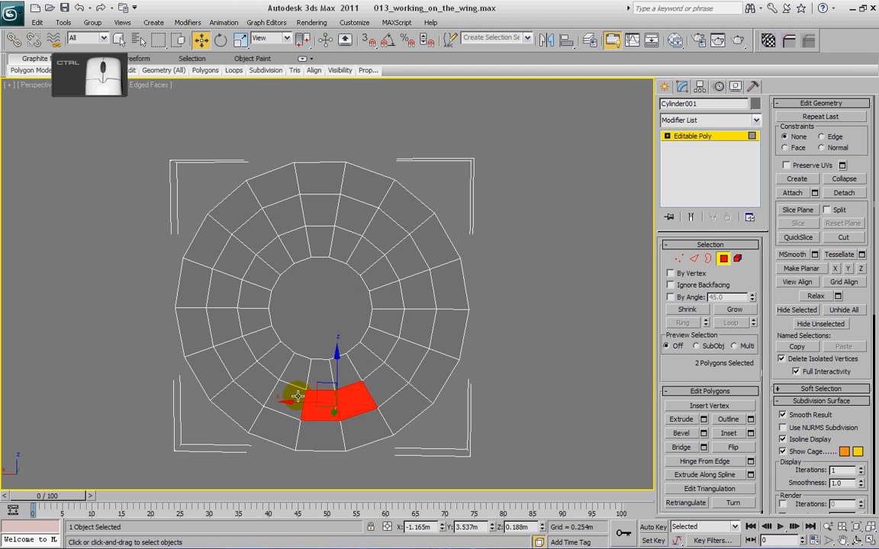
{"action": "left_click", "coordinate": [296, 210], "text": "ctrl"}
{"action": "left_click", "coordinate": [319, 208], "text": "ctrl"}
{"action": "left_click", "coordinate": [345, 213], "text": "ctrl"}
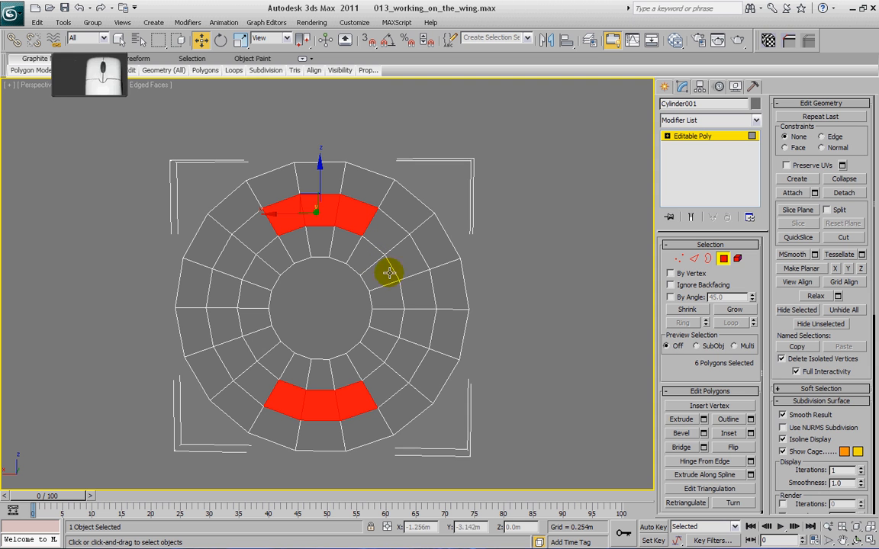
{"action": "left_click", "coordinate": [417, 320], "text": "ctrl"}
{"action": "left_click", "coordinate": [419, 296], "text": "ctrl"}
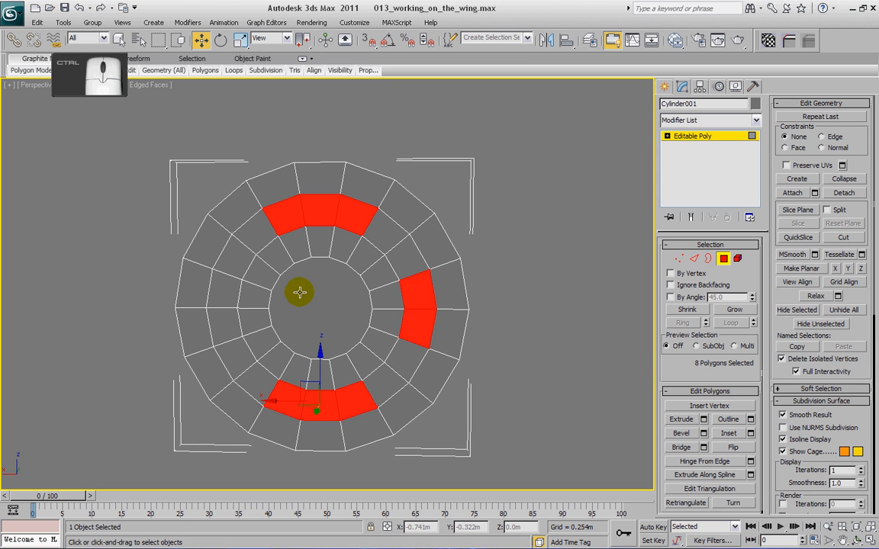
{"action": "left_click", "coordinate": [223, 289], "text": "ctrl"}
{"action": "left_click", "coordinate": [216, 332], "text": "ctrl"}
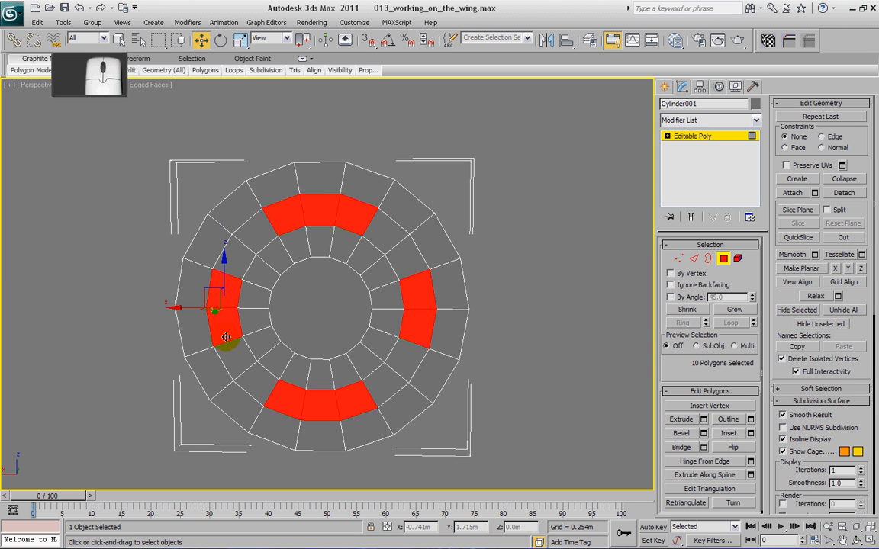
Add the matching four groups of middle-ring polygons on the opposite cap to the selection: three at top and bottom, two on each side
{"action": "middle_click_drag", "start_coordinate": [295, 364], "coordinate": [500, 308], "text": "alt"}
{"action": "left_click", "coordinate": [313, 207], "text": "ctrl"}
{"action": "left_click", "coordinate": [280, 211], "text": "ctrl"}
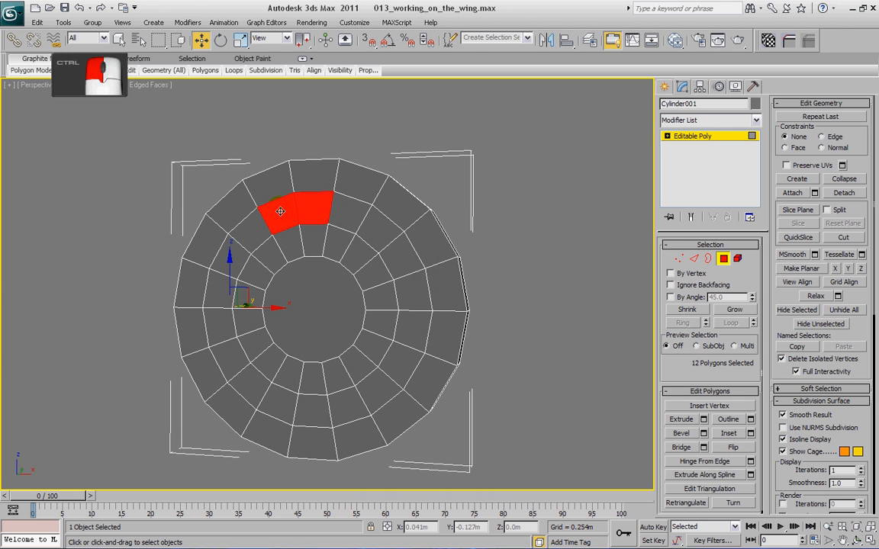
{"action": "left_click", "coordinate": [345, 207], "text": "ctrl"}
{"action": "left_click", "coordinate": [282, 403], "text": "ctrl"}
{"action": "left_click", "coordinate": [305, 406], "text": "ctrl"}
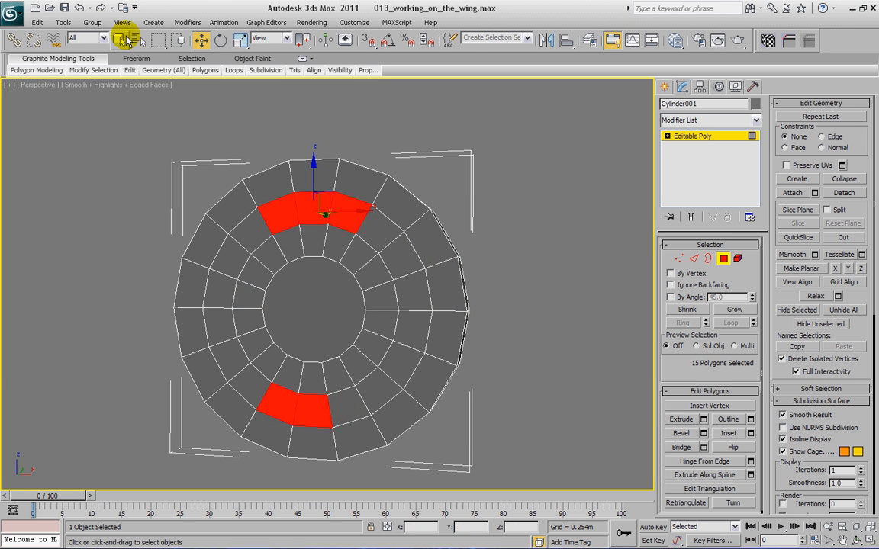
{"action": "left_click", "coordinate": [347, 403], "text": "ctrl"}
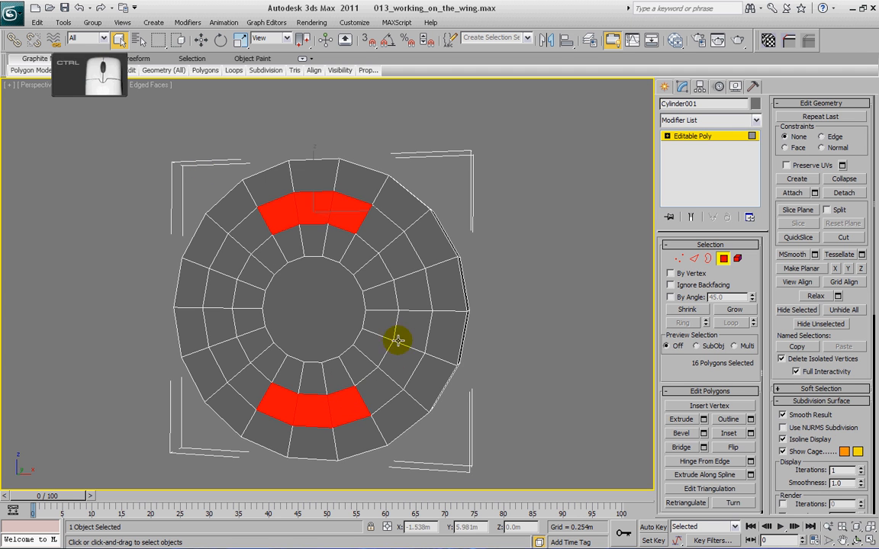
{"action": "left_click", "coordinate": [408, 314], "text": "ctrl"}
{"action": "left_click", "coordinate": [407, 304], "text": "ctrl"}
{"action": "left_click", "coordinate": [216, 288], "text": "ctrl"}
{"action": "left_click", "coordinate": [216, 324], "text": "ctrl"}
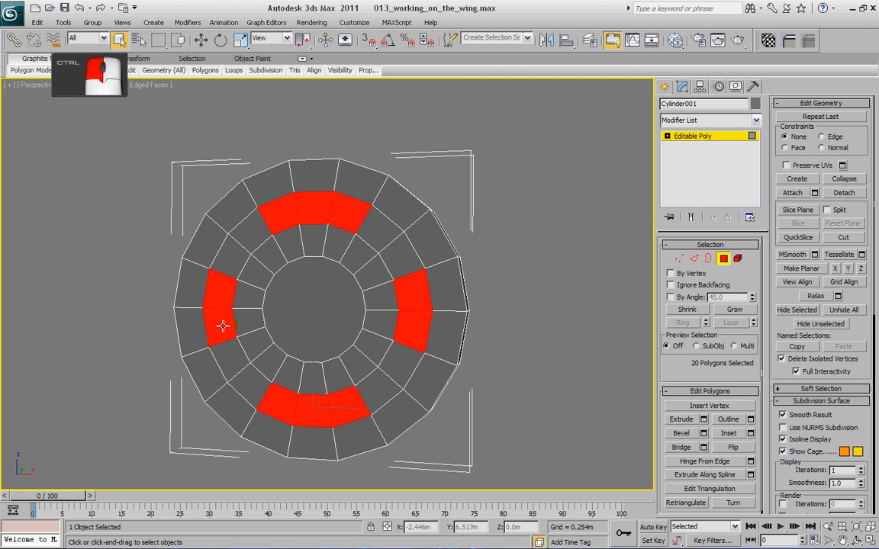
Bridge the selected polygon groups on both caps to cut four curved slots through the disc
{"action": "middle_click_drag", "start_coordinate": [325, 296], "coordinate": [263, 307], "text": "alt"}
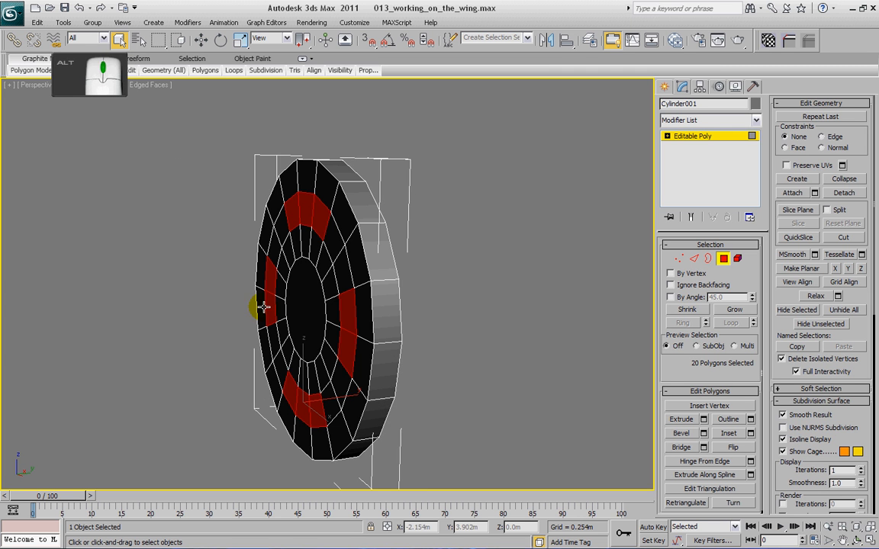
{"action": "left_click", "coordinate": [682, 448]}
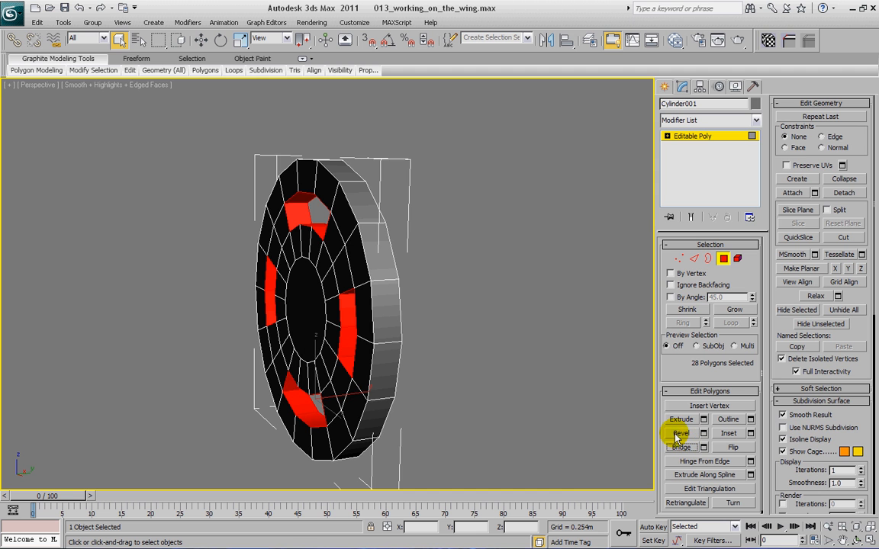
{"action": "key", "text": "alt+space"}
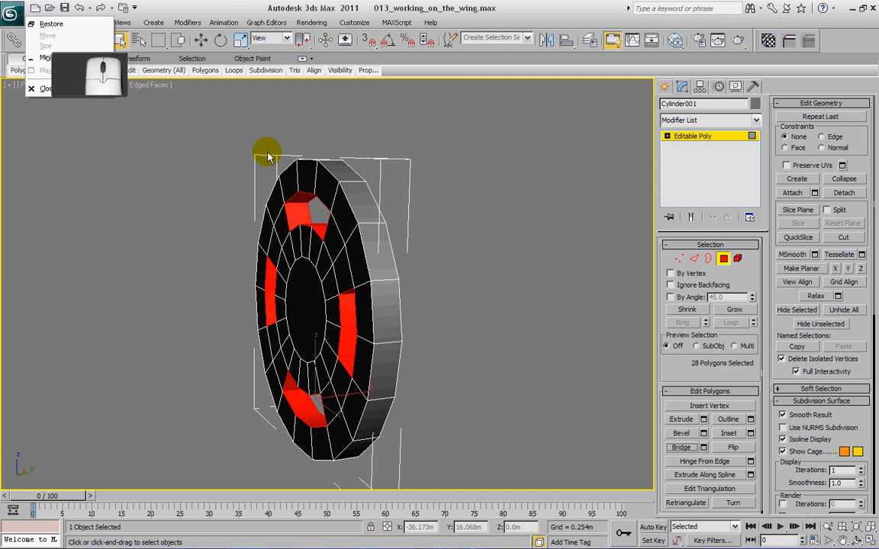
{"action": "key", "text": "Escape"}
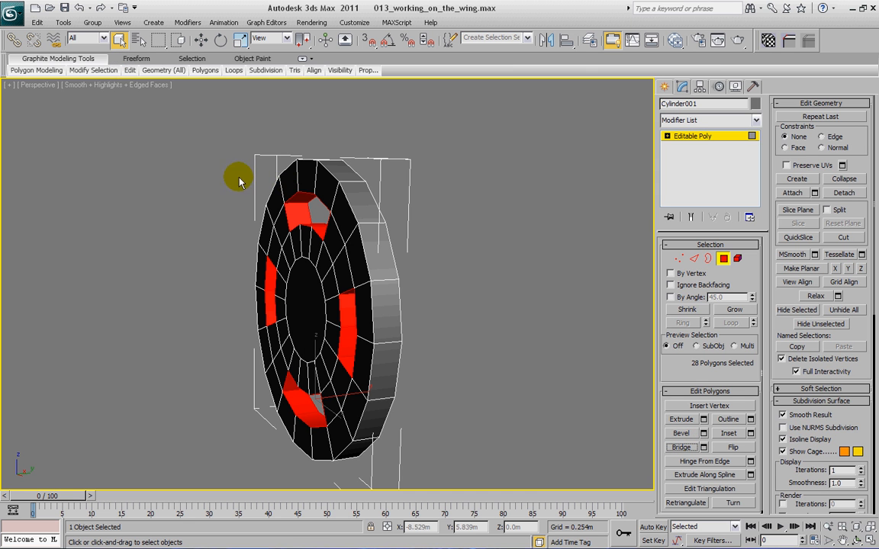
{"action": "middle_click_drag", "start_coordinate": [239, 181], "coordinate": [286, 177], "text": "alt"}
{"action": "mouse_move", "coordinate": [323, 276]}
{"action": "middle_mouse_down", "text": "alt"}
{"action": "mouse_move", "coordinate": [343, 297]}
{"action": "mouse_move", "coordinate": [358, 265]}
{"action": "mouse_move", "coordinate": [403, 264]}
{"action": "mouse_move", "coordinate": [340, 266]}
{"action": "middle_mouse_up", "text": "alt"}
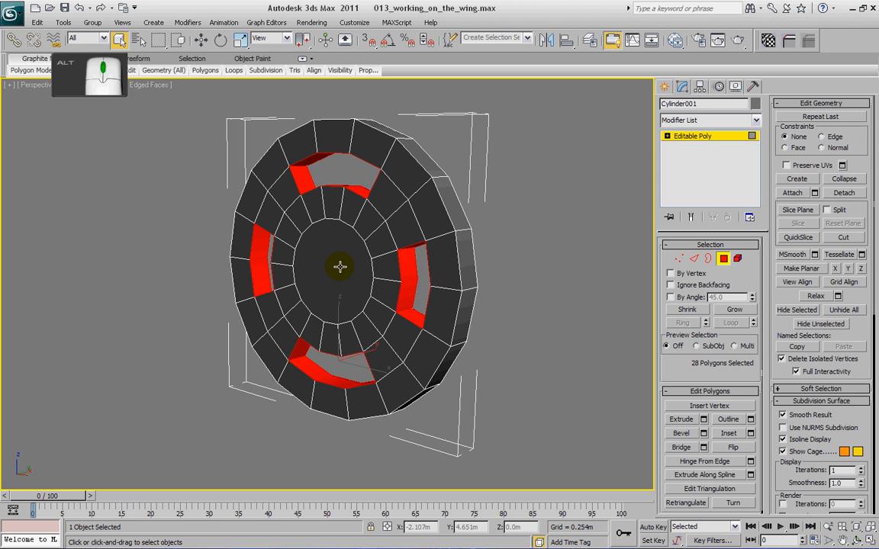
Bridge the central polygons of both caps to open a round hole through the disc
{"action": "left_click", "coordinate": [330, 271]}
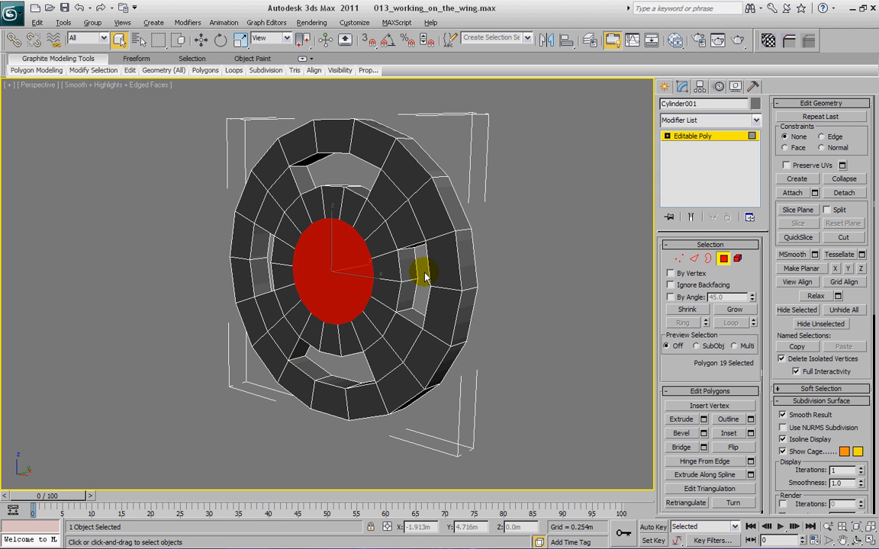
{"action": "middle_click_drag", "start_coordinate": [425, 277], "coordinate": [344, 271], "text": "alt"}
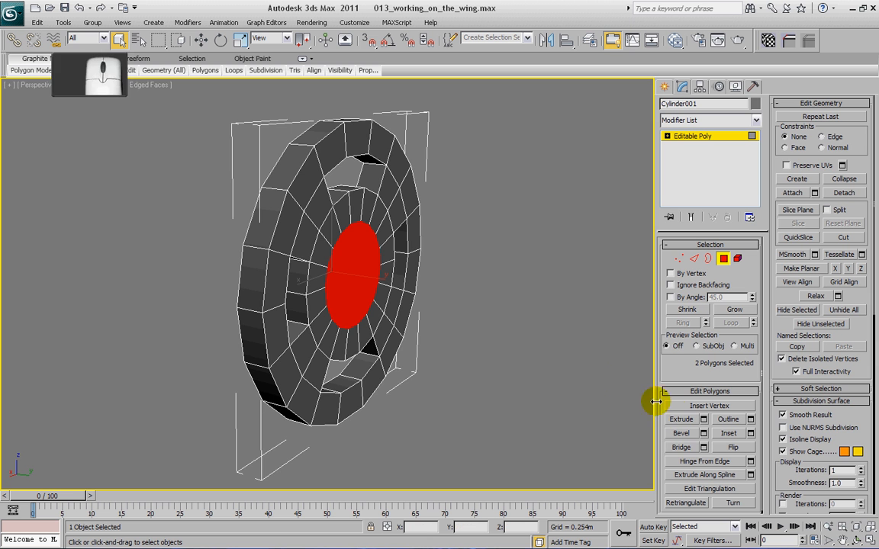
{"action": "left_click", "coordinate": [683, 447]}
{"action": "middle_click_drag", "start_coordinate": [447, 240], "coordinate": [623, 263], "text": "alt"}
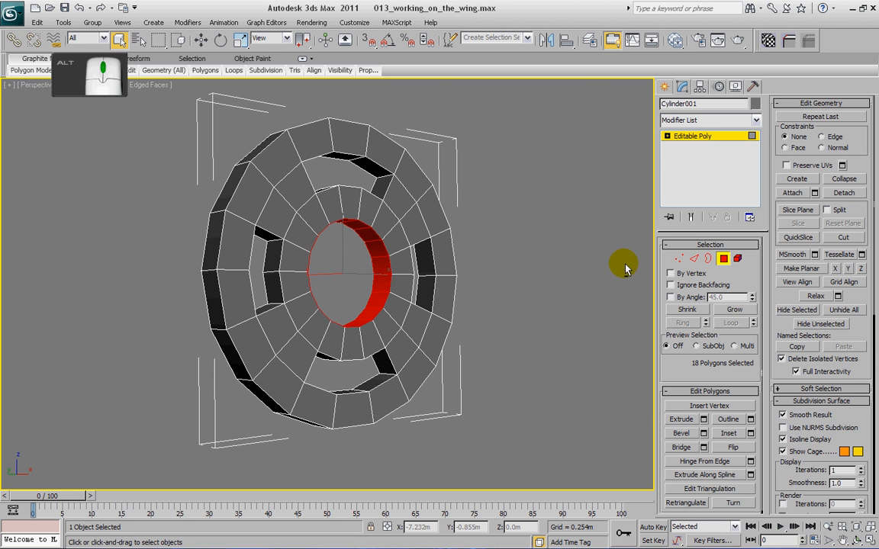
Select the disc's top and bottom rim polygons, exit isolation, and extrude them by 0.045 m towards the recess walls
{"action": "middle_click_drag", "start_coordinate": [371, 196], "coordinate": [367, 156], "text": "alt"}
{"action": "left_click", "coordinate": [340, 125]}
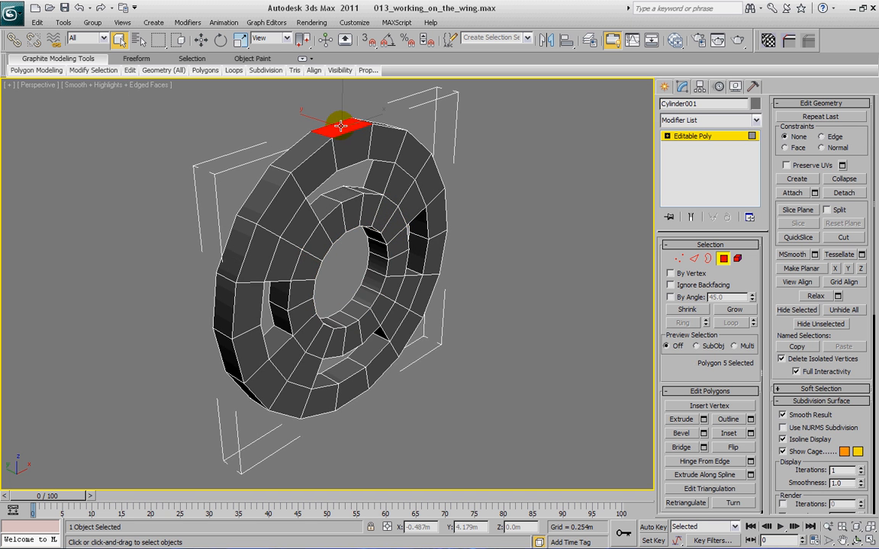
{"action": "middle_click_drag", "start_coordinate": [374, 241], "coordinate": [334, 192], "text": "alt"}
{"action": "middle_click_drag", "start_coordinate": [356, 446], "coordinate": [325, 335], "text": "alt"}
{"action": "left_click", "coordinate": [322, 385], "text": "ctrl"}
{"action": "middle_click_drag", "start_coordinate": [411, 271], "coordinate": [495, 267], "text": "alt"}
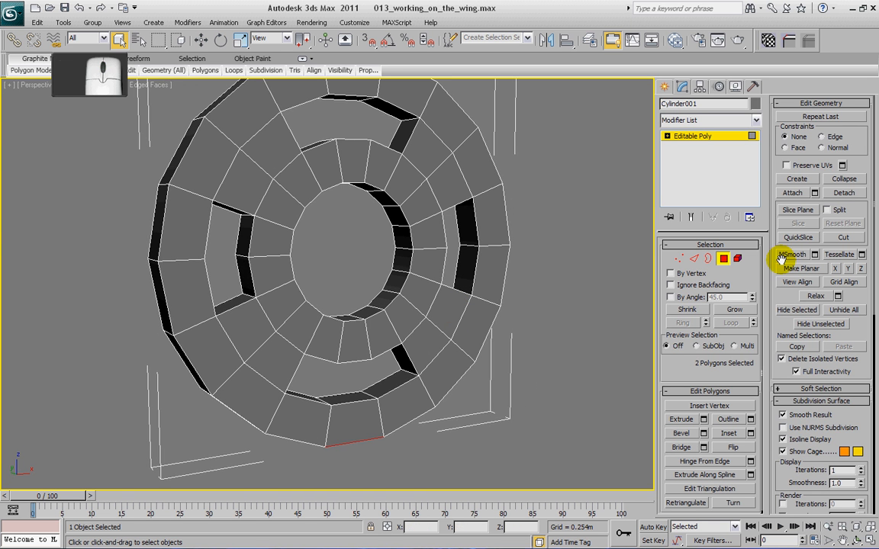
{"action": "key", "text": "alt+q"}
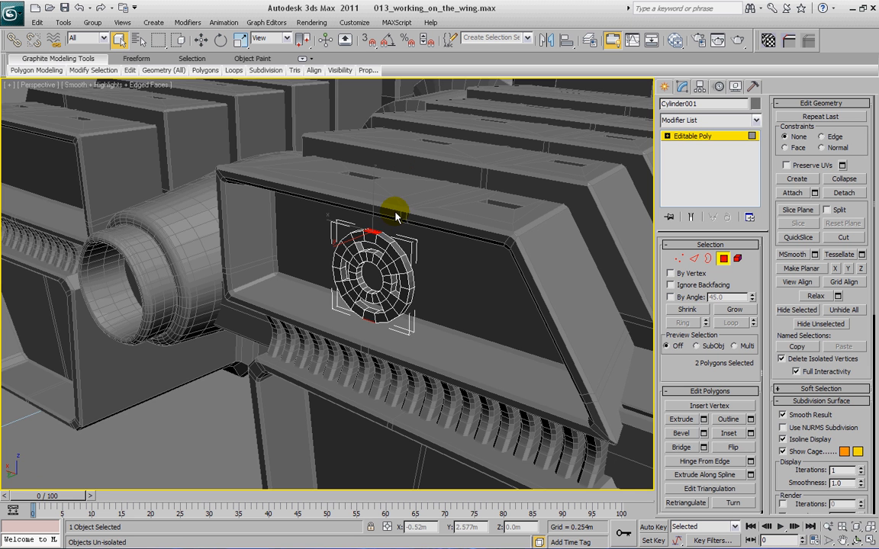
{"action": "middle_click_drag", "start_coordinate": [433, 223], "coordinate": [384, 129], "text": "alt"}
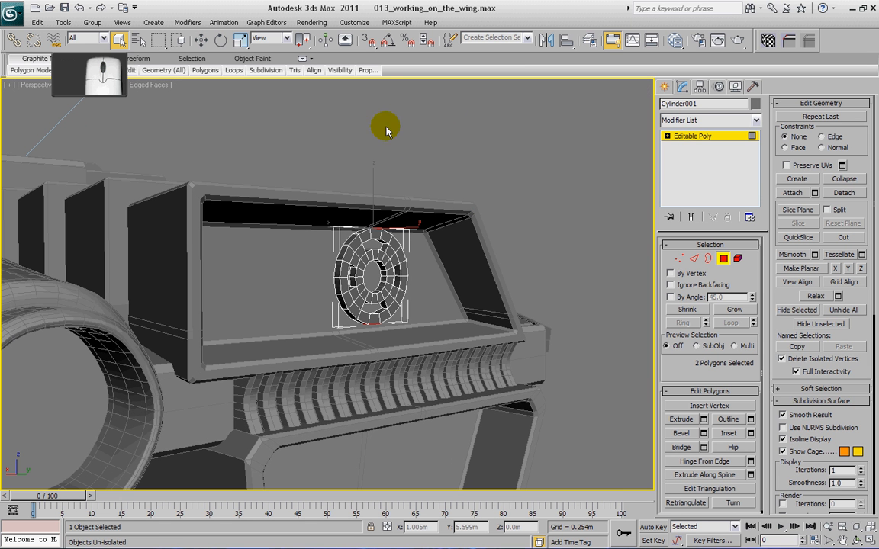
{"action": "left_click", "coordinate": [703, 419]}
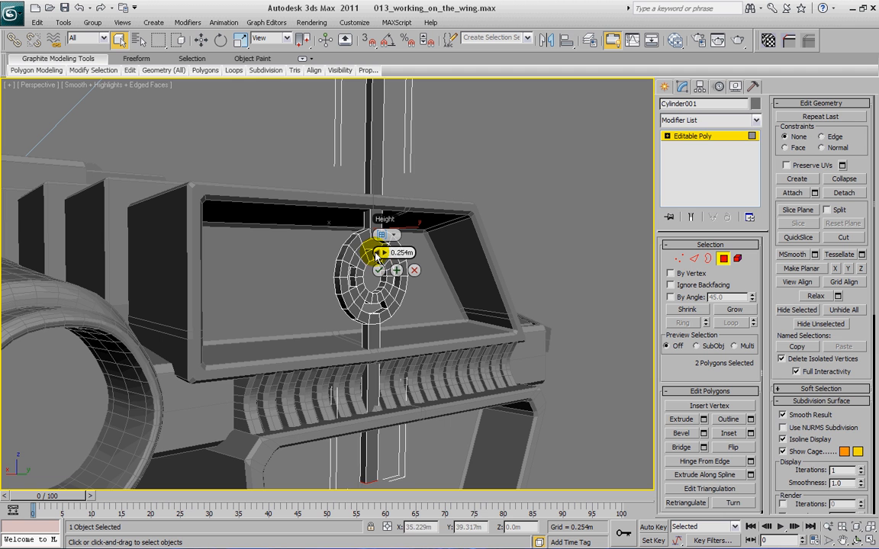
{"action": "left_click_drag", "start_coordinate": [376, 257], "coordinate": [343, 263]}
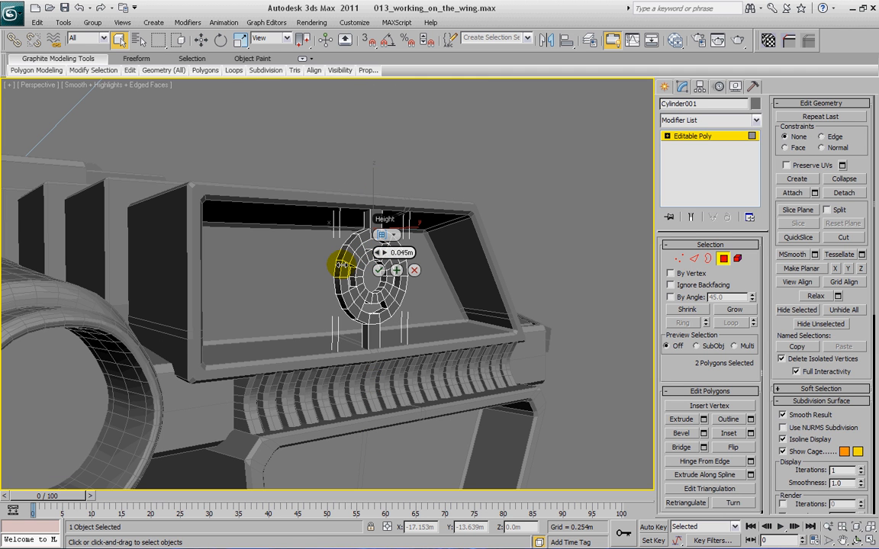
{"action": "left_click", "coordinate": [379, 270]}
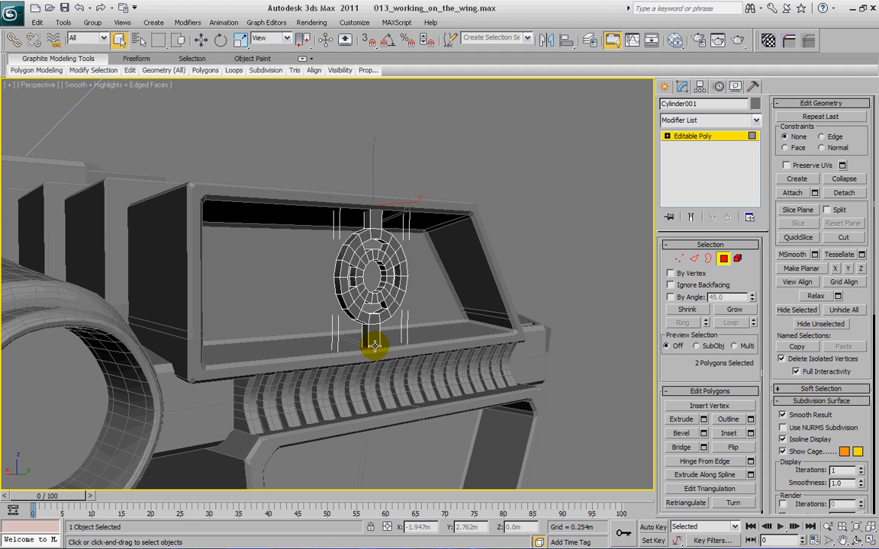
Move the end polygon of the lower strut down about 0.002 m to meet the recess floor
{"action": "key", "text": "z"}
{"action": "middle_click_drag", "start_coordinate": [395, 386], "coordinate": [396, 298], "text": "alt"}
{"action": "left_click", "coordinate": [281, 446]}
{"action": "middle_click_drag", "start_coordinate": [327, 375], "coordinate": [341, 345], "text": "alt"}
{"action": "scroll", "coordinate": [329, 321], "scroll_direction": "down", "scroll_amount": 2}
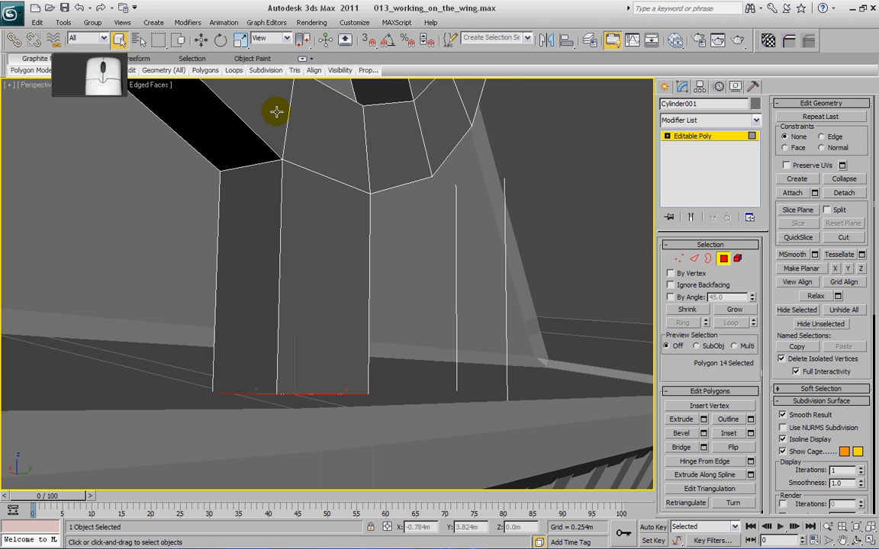
{"action": "left_click", "coordinate": [200, 40]}
{"action": "left_click_drag", "start_coordinate": [294, 352], "coordinate": [296, 361]}
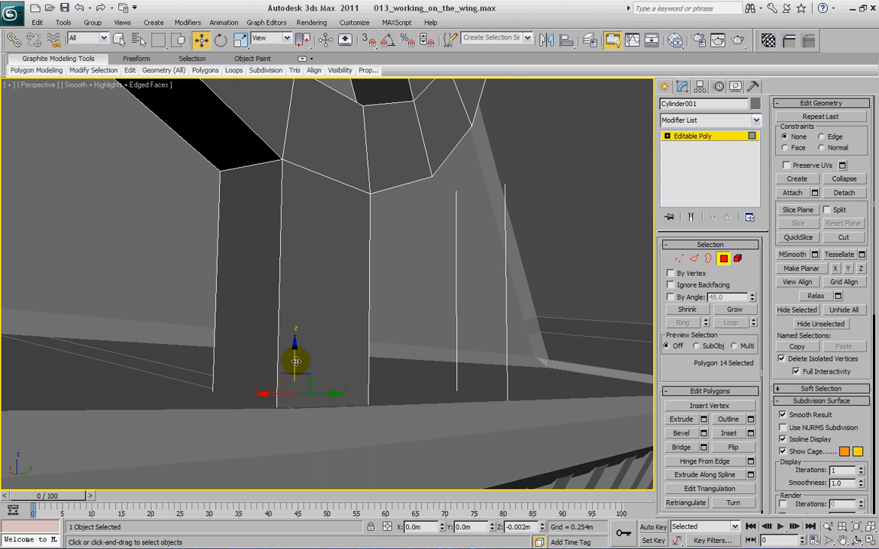
{"action": "scroll", "coordinate": [348, 276], "scroll_direction": "down", "scroll_amount": 8}
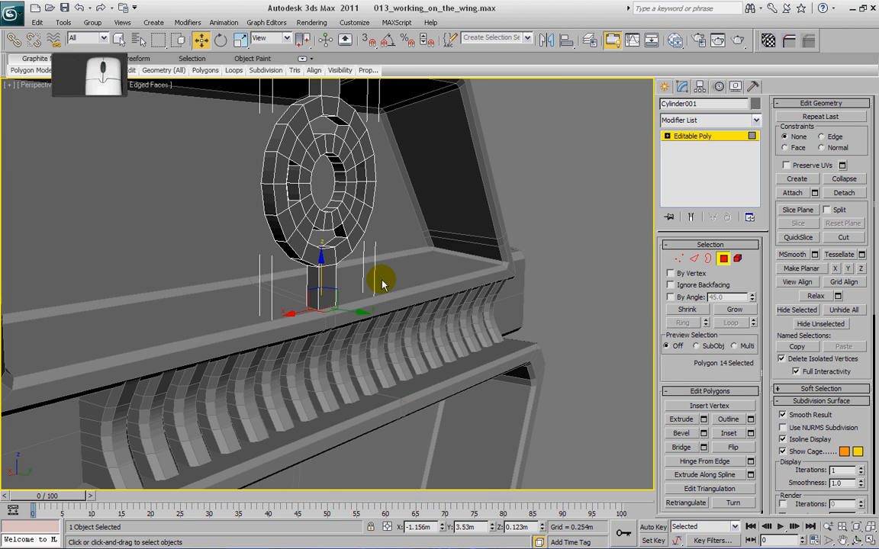
Extrude one rim polygon on each side of the disc by 0.191 m to form two long side arms
{"action": "middle_click_drag", "start_coordinate": [404, 159], "coordinate": [388, 210], "text": "alt"}
{"action": "middle_click_drag", "start_coordinate": [328, 241], "coordinate": [276, 233], "text": "alt"}
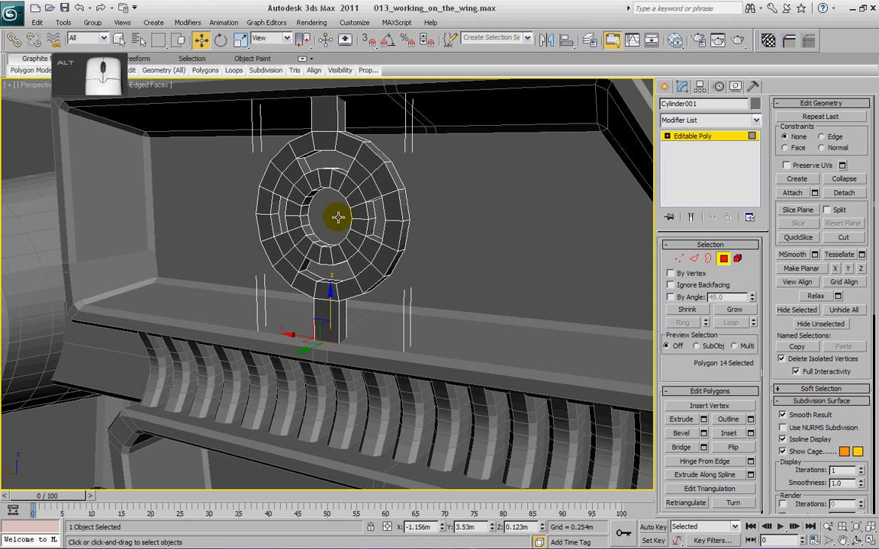
{"action": "left_click", "coordinate": [403, 204]}
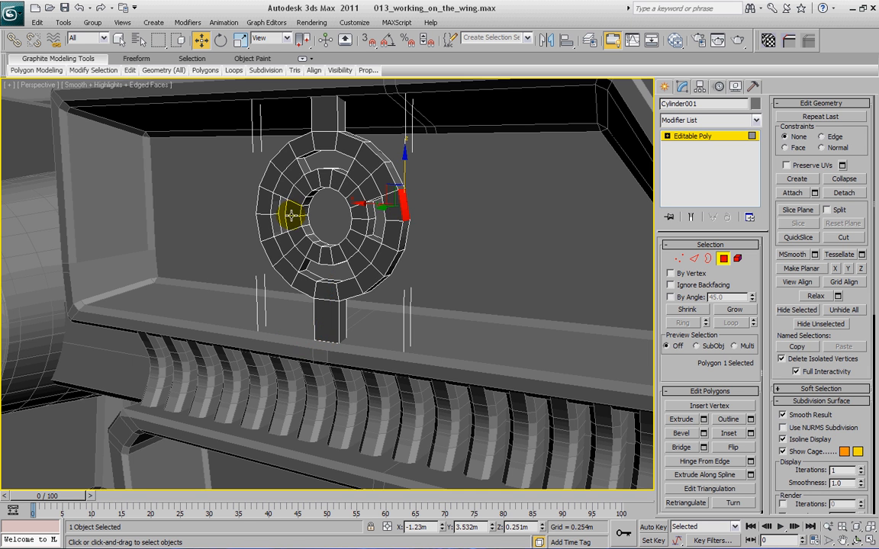
{"action": "middle_click_drag", "start_coordinate": [295, 212], "coordinate": [255, 214], "text": "alt"}
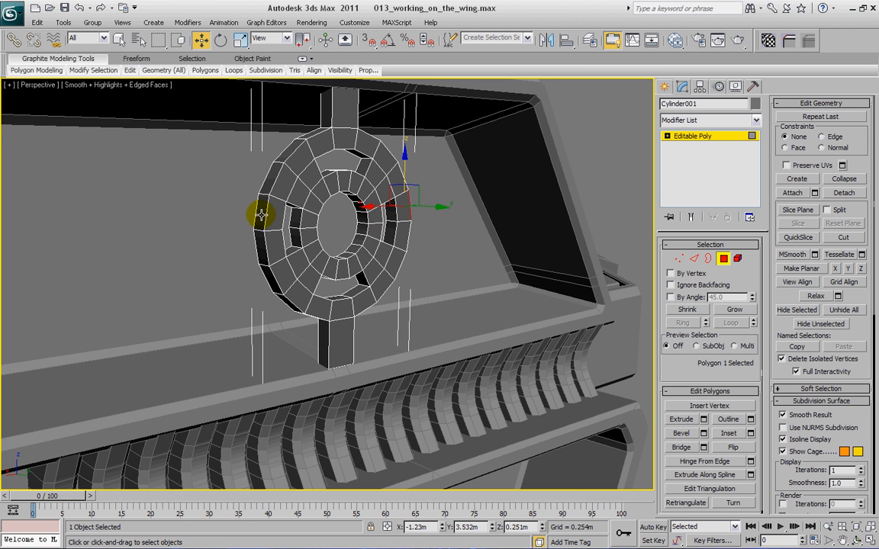
{"action": "left_click", "coordinate": [256, 213], "text": "ctrl"}
{"action": "middle_click_drag", "start_coordinate": [330, 226], "coordinate": [286, 236], "text": "alt"}
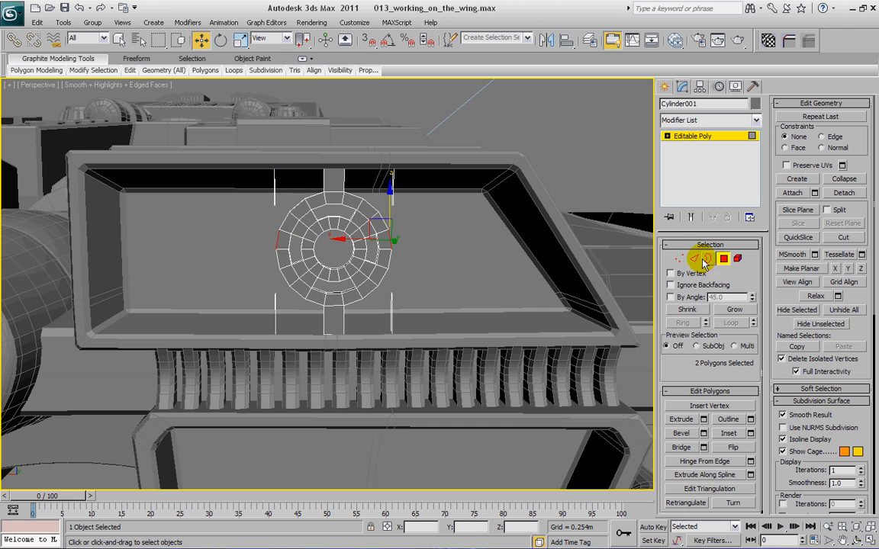
{"action": "left_click", "coordinate": [703, 419]}
{"action": "left_click_drag", "start_coordinate": [398, 261], "coordinate": [423, 267]}
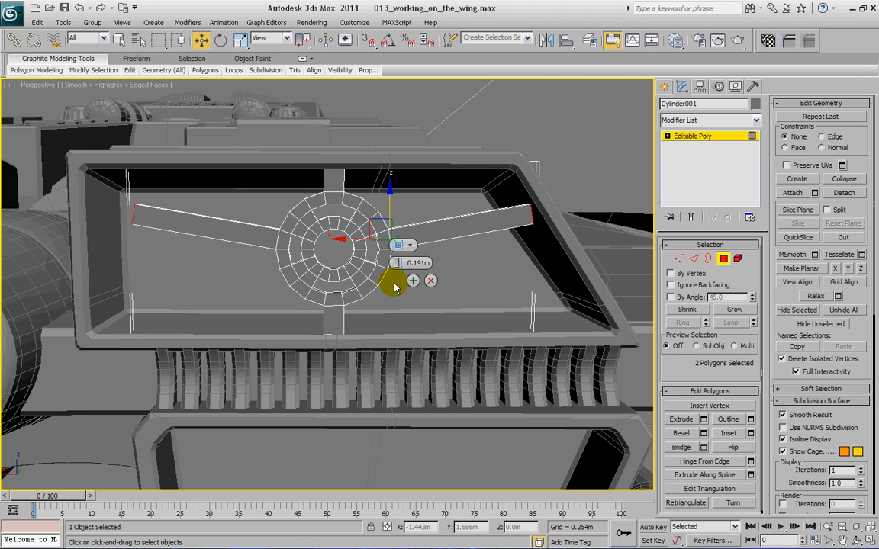
{"action": "left_click", "coordinate": [395, 281]}
Select the end polygon of the arm beside the slanted recess wall and save the scene
{"action": "middle_click_drag", "start_coordinate": [432, 260], "coordinate": [485, 245], "text": "alt"}
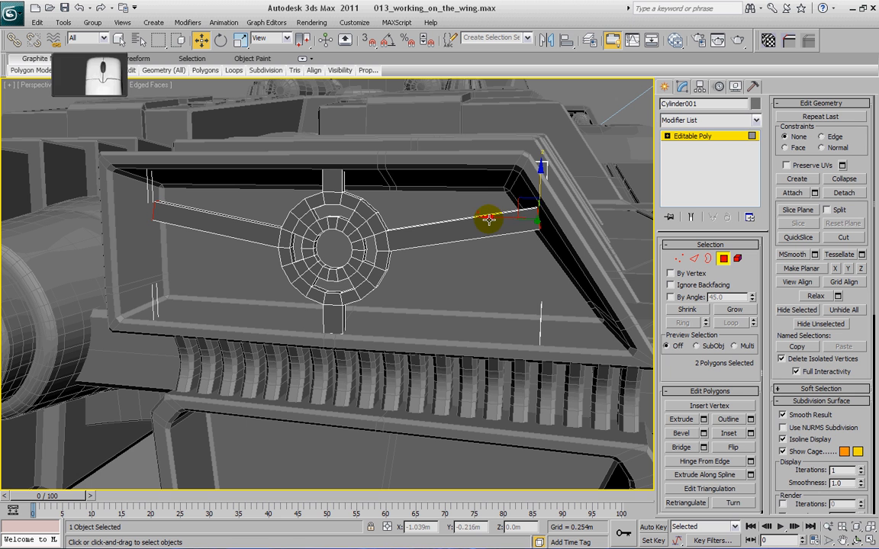
{"action": "middle_click_drag", "start_coordinate": [537, 218], "coordinate": [534, 228], "text": "alt"}
{"action": "left_click", "coordinate": [534, 227]}
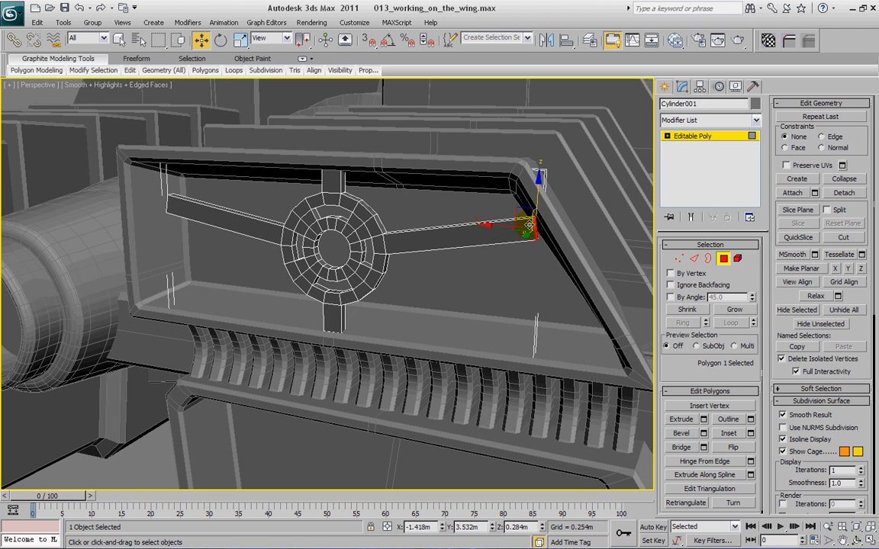
{"action": "key", "text": "ctrl+s"}
Leave polygon editing and shift the whole disc object about -0.016 m along its local X axis
{"action": "middle_click_drag", "start_coordinate": [354, 209], "coordinate": [384, 221], "text": "alt"}
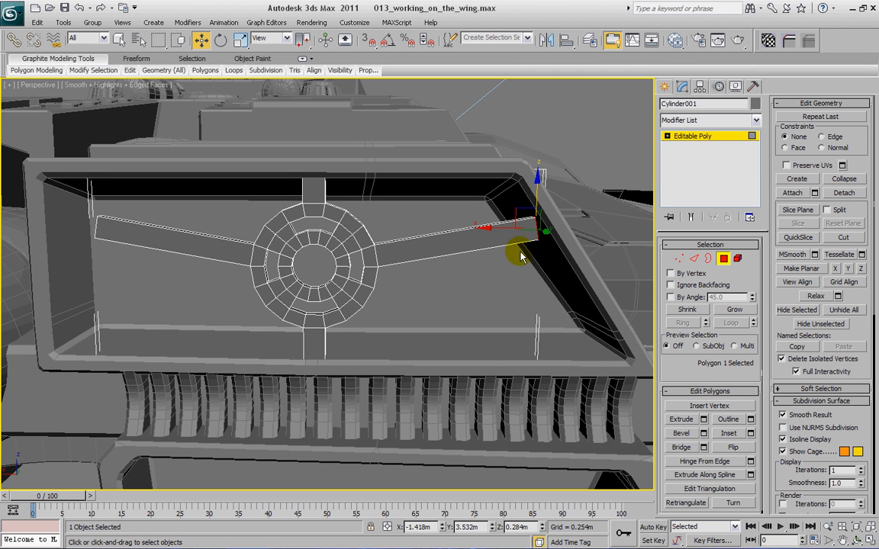
{"action": "left_click", "coordinate": [723, 259]}
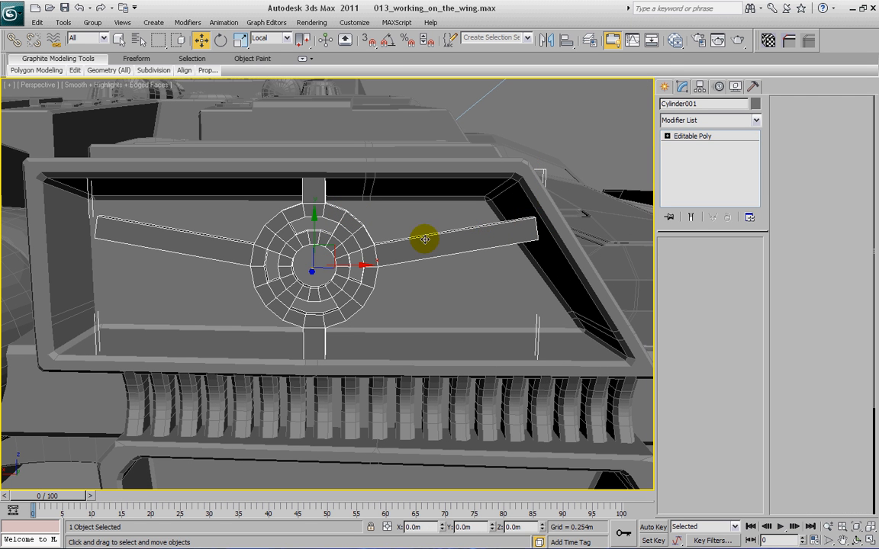
{"action": "left_click_drag", "start_coordinate": [357, 265], "coordinate": [346, 267]}
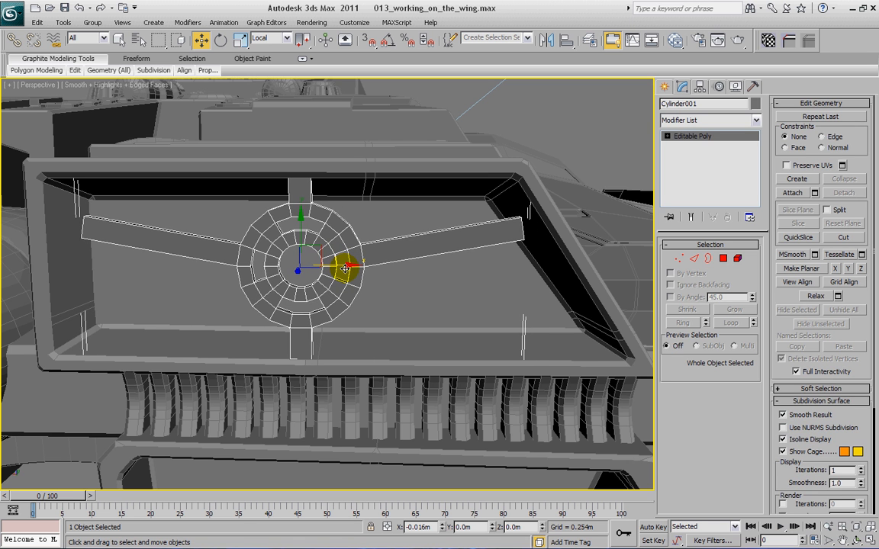
Move the end polygon of the long arm opposite the slanted wall outward along its local Z axis into the recess wall, and delete it
{"action": "middle_click_drag", "start_coordinate": [362, 242], "coordinate": [465, 265], "text": "alt"}
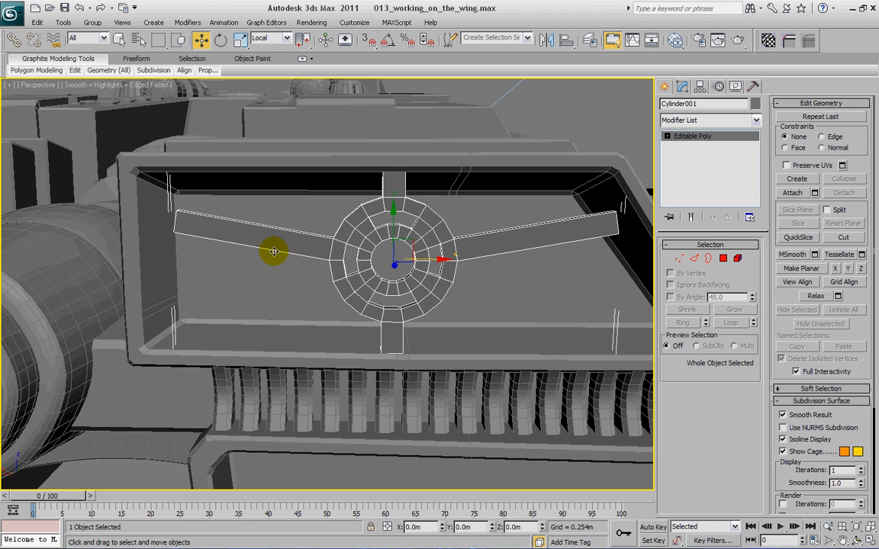
{"action": "middle_click_drag", "start_coordinate": [271, 251], "coordinate": [328, 259], "text": "alt"}
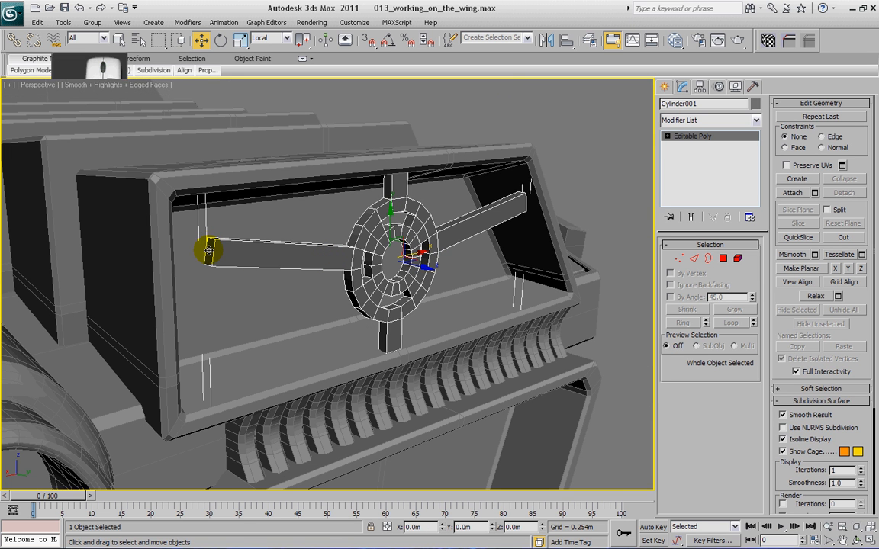
{"action": "key", "text": "4"}
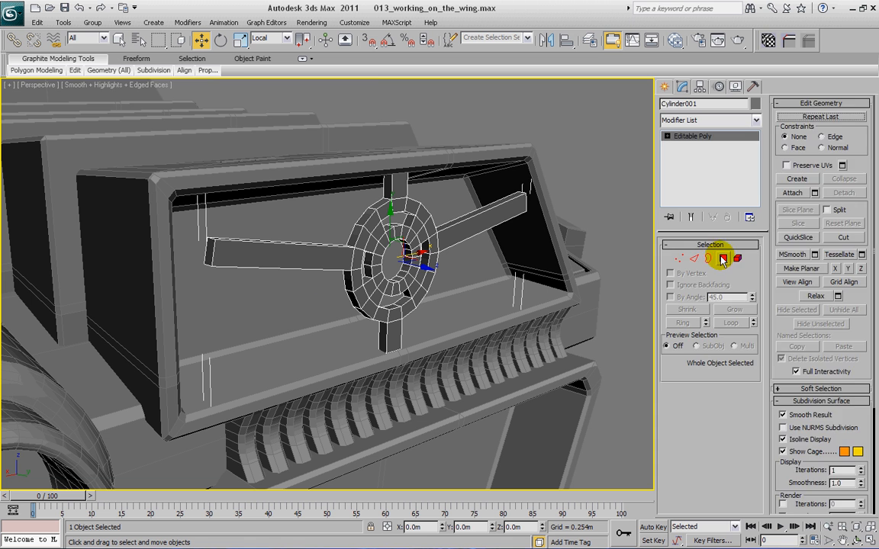
{"action": "left_click", "coordinate": [721, 260]}
{"action": "key", "text": "4"}
{"action": "left_click", "coordinate": [211, 251]}
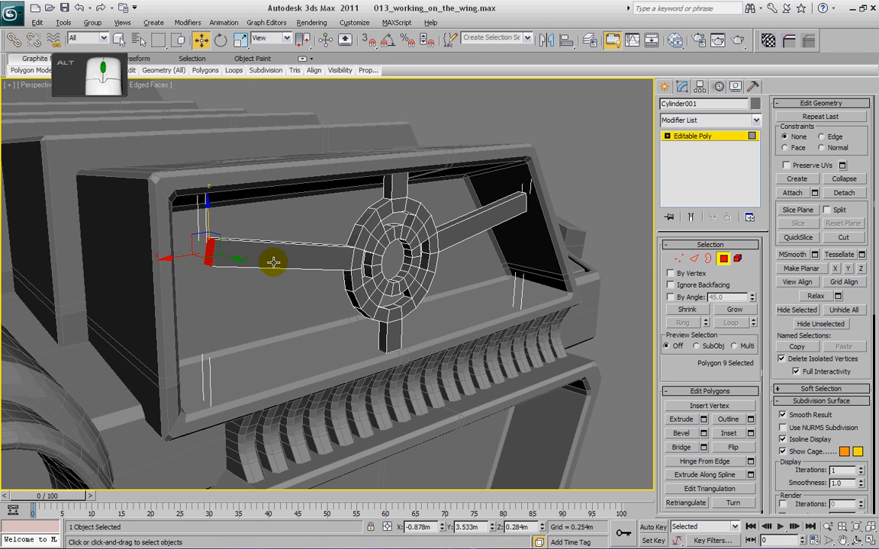
{"action": "middle_click_drag", "start_coordinate": [272, 261], "coordinate": [247, 238], "text": "alt"}
{"action": "left_click", "coordinate": [287, 38]}
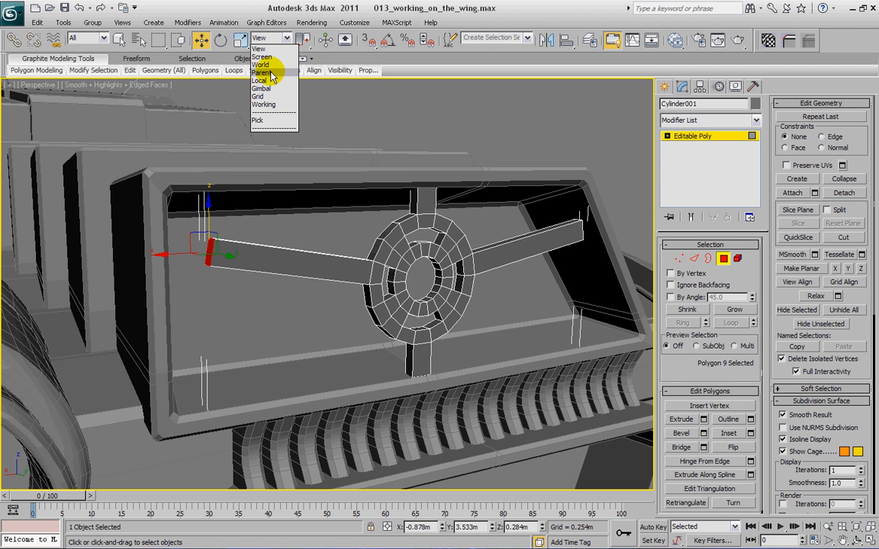
{"action": "left_click", "coordinate": [260, 80]}
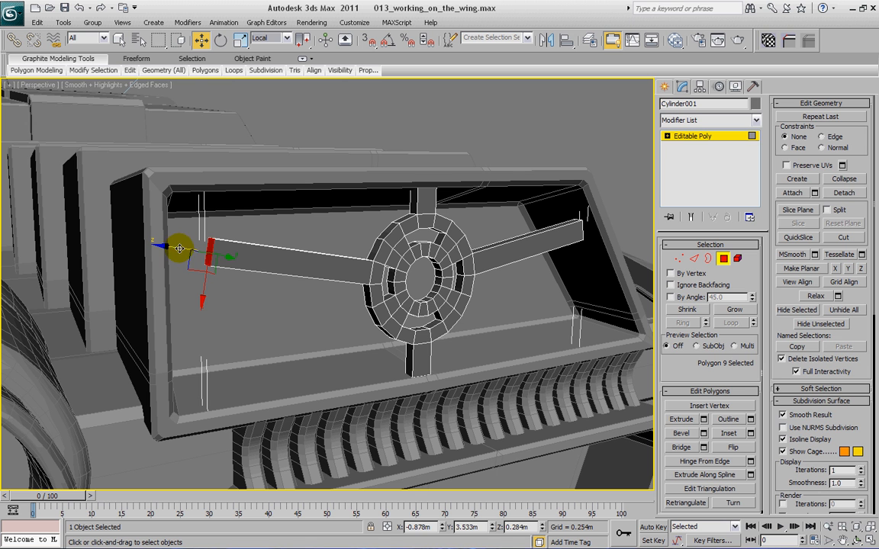
{"action": "left_click_drag", "start_coordinate": [179, 247], "coordinate": [139, 244]}
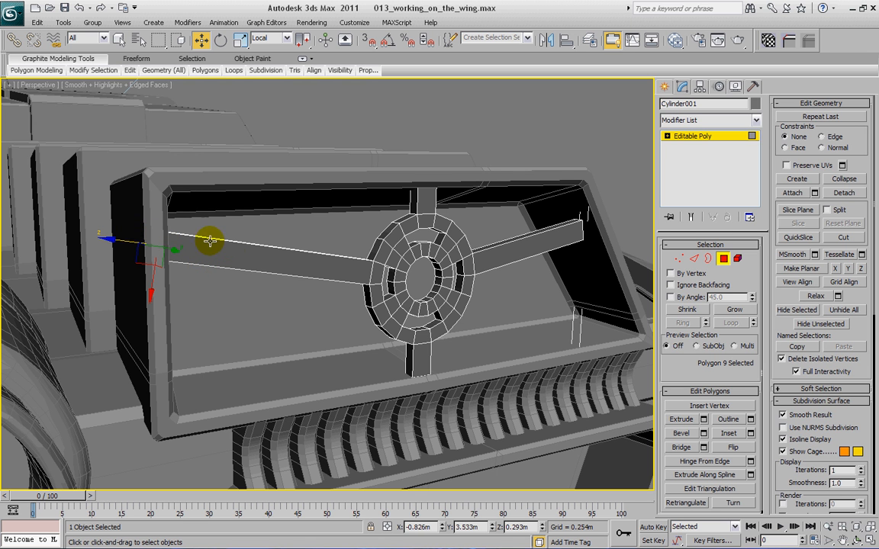
{"action": "key", "text": "ctrl+d"}
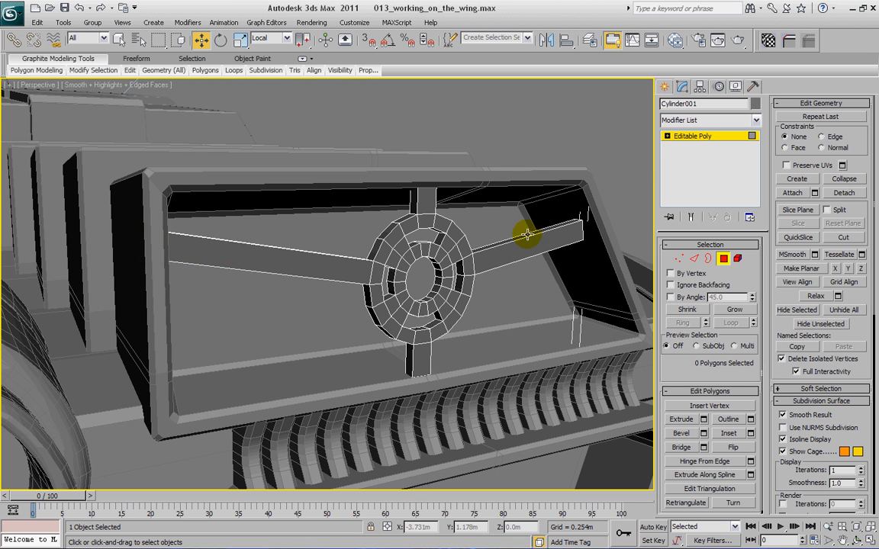
Move the end polygon of the arm beside the slanted wall about 0.034 m outward along its local Z axis and delete it
{"action": "middle_click_drag", "start_coordinate": [527, 234], "coordinate": [475, 238], "text": "alt"}
{"action": "middle_click_drag", "start_coordinate": [572, 251], "coordinate": [304, 265]}
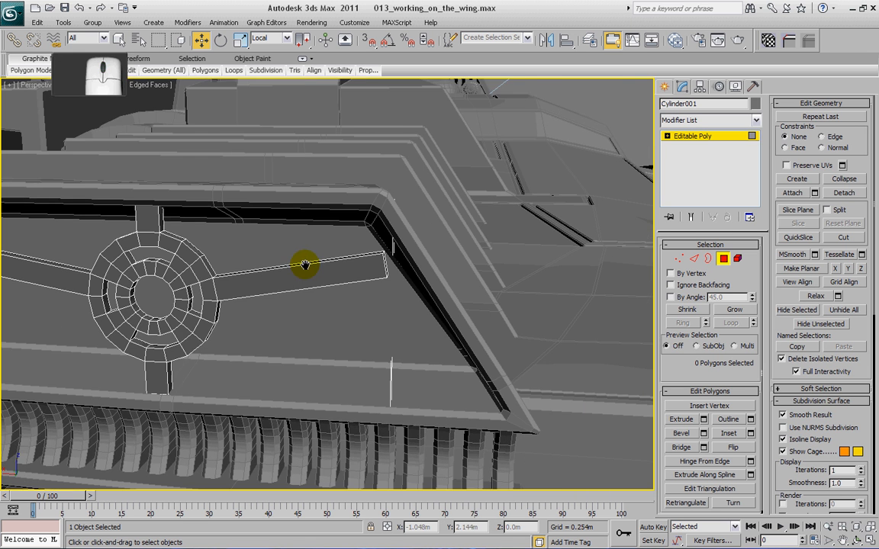
{"action": "left_click", "coordinate": [383, 262]}
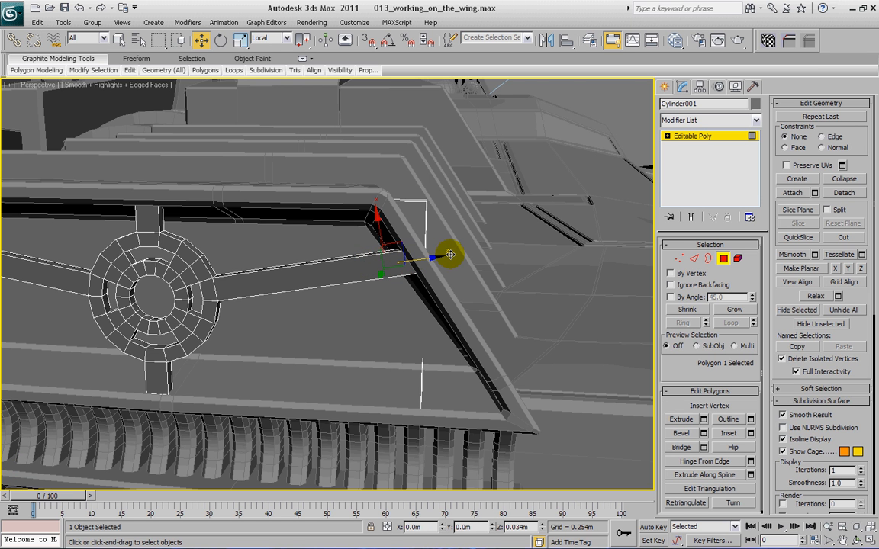
{"action": "middle_click_drag", "start_coordinate": [418, 258], "coordinate": [506, 258], "text": "alt"}
{"action": "left_click", "coordinate": [559, 255]}
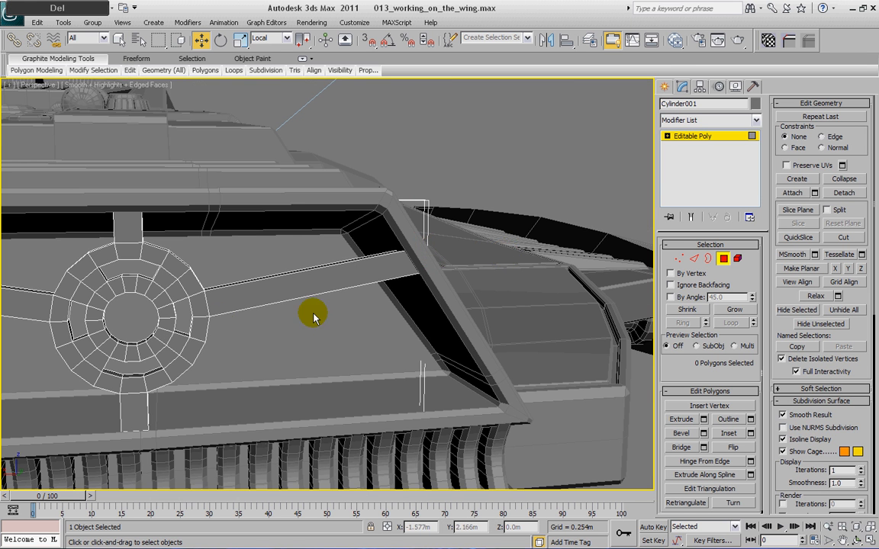
Extrude one lower rim polygon on each side of the disc by 0.144 m to form two diagonal lower arms
{"action": "middle_click_drag", "start_coordinate": [177, 299], "coordinate": [367, 266]}
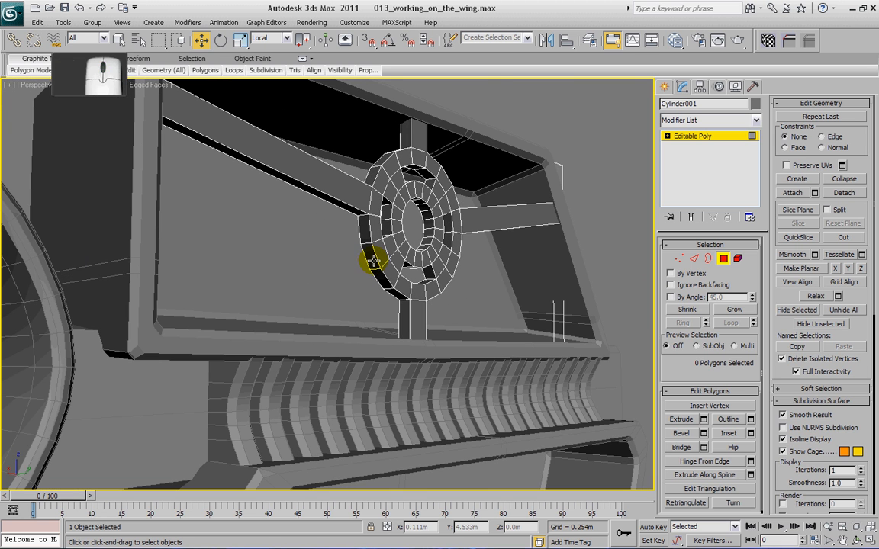
{"action": "left_click", "coordinate": [373, 261]}
{"action": "middle_click_drag", "start_coordinate": [383, 267], "coordinate": [509, 274], "text": "alt"}
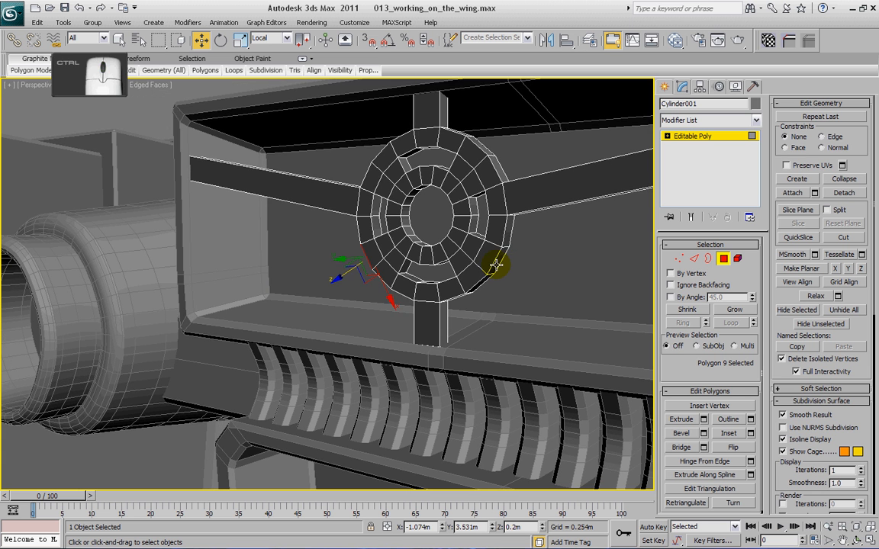
{"action": "left_click", "coordinate": [494, 265], "text": "ctrl"}
{"action": "middle_click_drag", "start_coordinate": [448, 284], "coordinate": [488, 278], "text": "alt"}
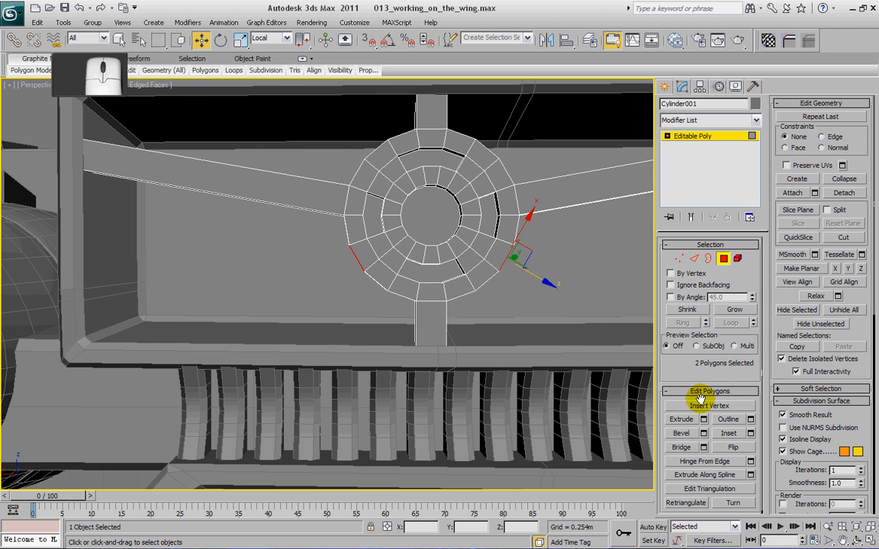
{"action": "left_click", "coordinate": [702, 419]}
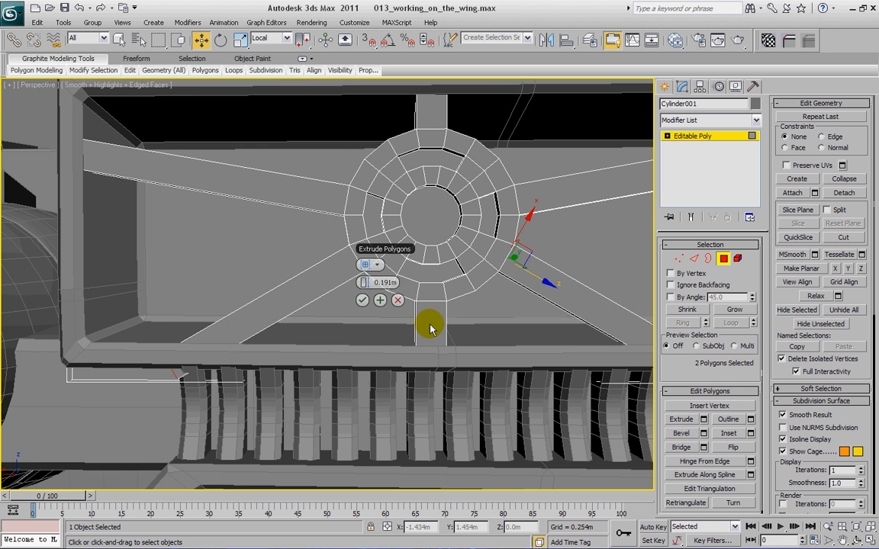
{"action": "middle_click_drag", "start_coordinate": [429, 328], "coordinate": [408, 354], "text": "alt"}
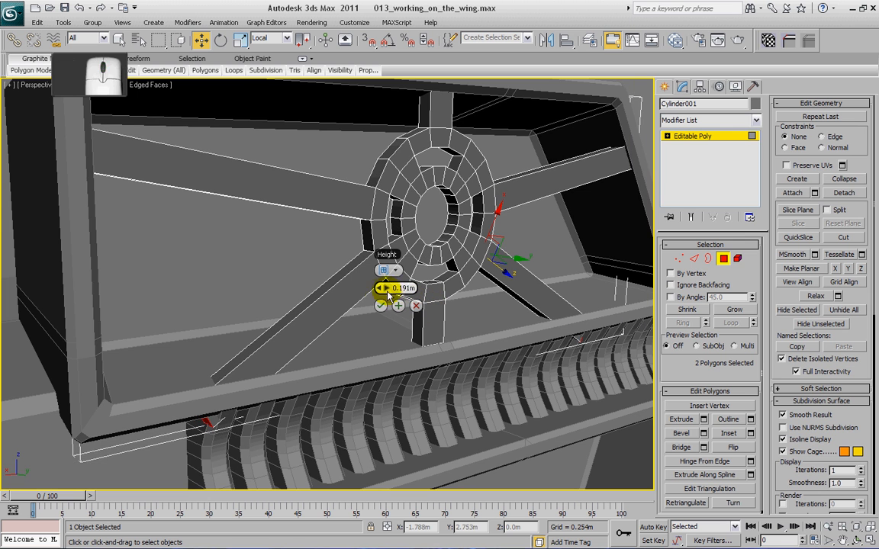
{"action": "left_click_drag", "start_coordinate": [388, 295], "coordinate": [370, 296]}
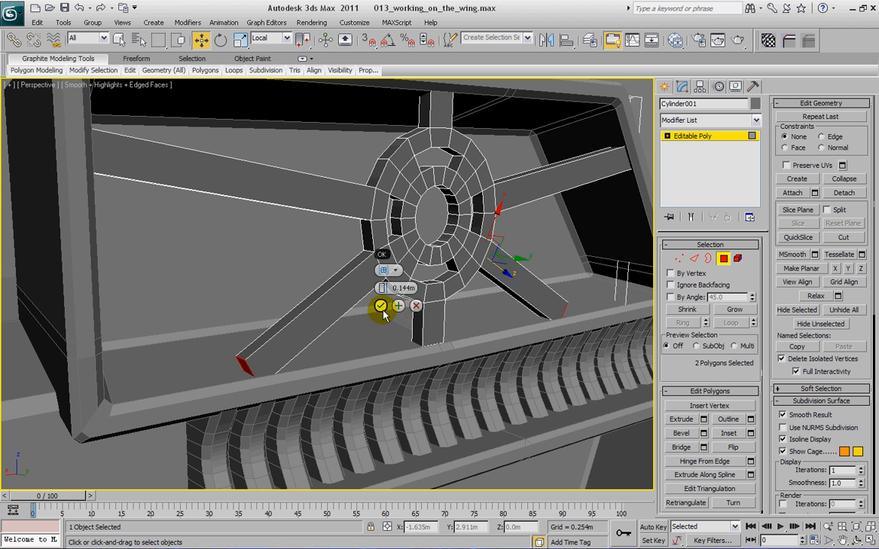
{"action": "left_click", "coordinate": [380, 312]}
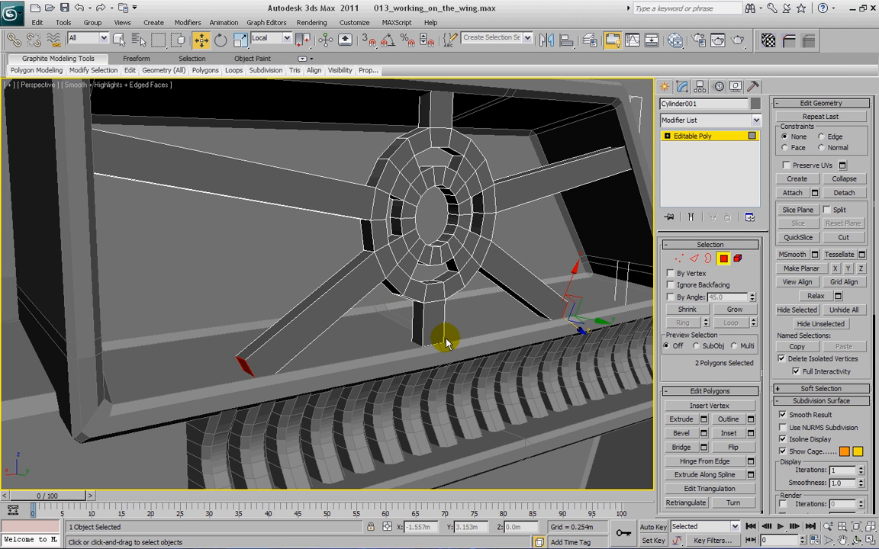
Move the upper end edge of the diagonal lower arm farthest from the slanted wall outward and down into the recess floor
{"action": "left_click", "coordinate": [694, 259]}
{"action": "left_click", "coordinate": [241, 360]}
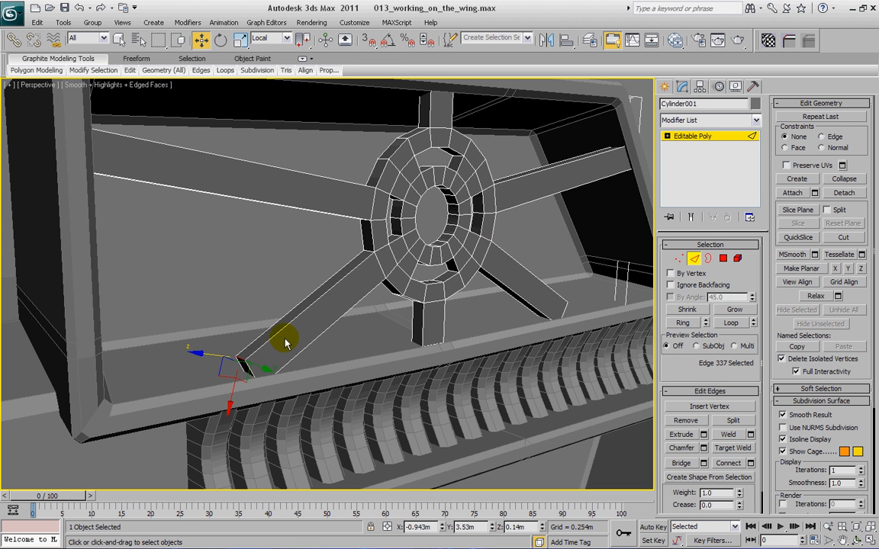
{"action": "middle_click_drag", "start_coordinate": [285, 339], "coordinate": [239, 353], "text": "alt"}
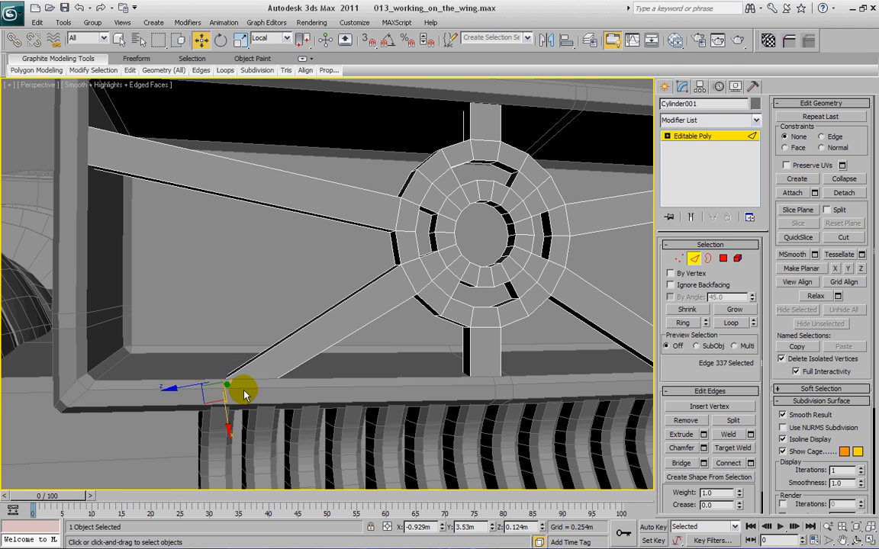
Move the upper end edge of the other diagonal arm about -0.024 m in local X and 0.017 m in local Z into the floor
{"action": "middle_click_drag", "start_coordinate": [241, 386], "coordinate": [294, 365]}
{"action": "scroll", "coordinate": [294, 364], "scroll_direction": "up", "scroll_amount": 5}
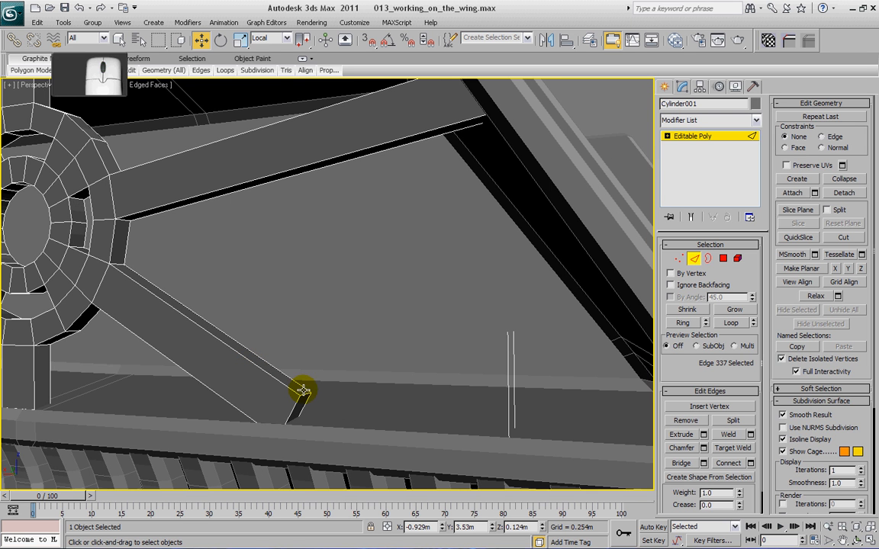
{"action": "left_click", "coordinate": [321, 390]}
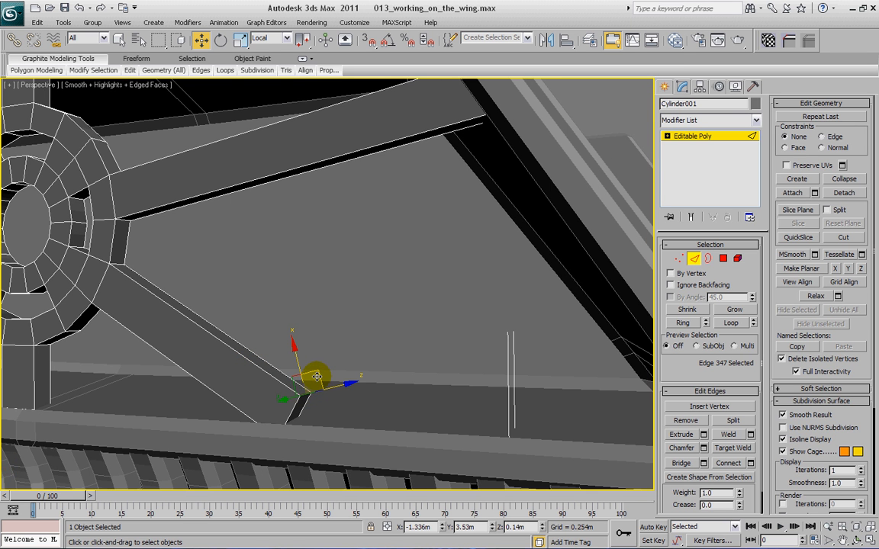
{"action": "left_click_drag", "start_coordinate": [317, 376], "coordinate": [356, 413]}
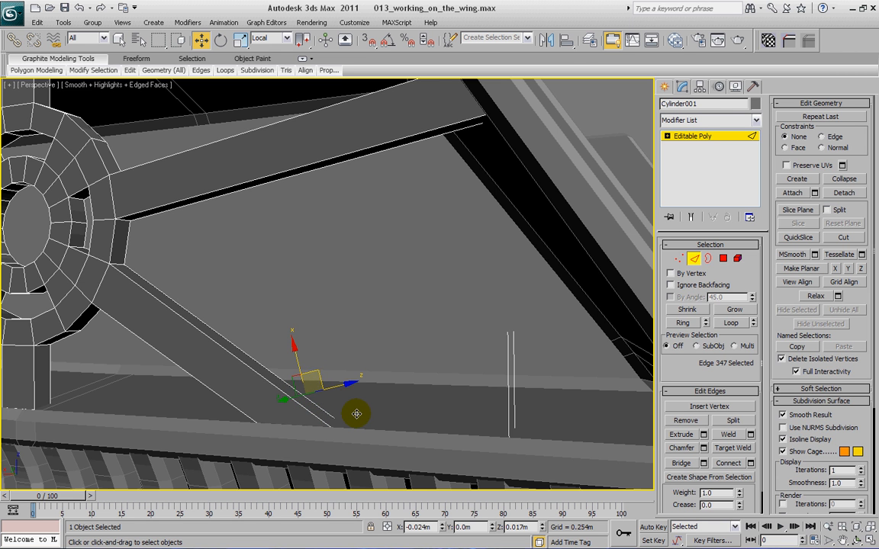
{"action": "middle_click_drag", "start_coordinate": [248, 395], "coordinate": [485, 339]}
{"action": "middle_click_drag", "start_coordinate": [428, 294], "coordinate": [365, 372]}
{"action": "scroll", "coordinate": [315, 355], "scroll_direction": "down", "scroll_amount": 5}
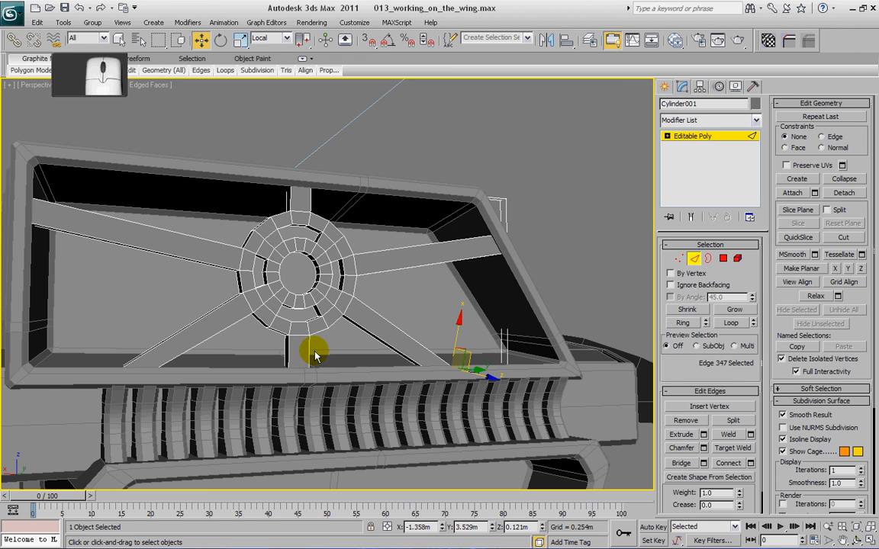
Select nine adjacent front polygons of the disc's innermost ring, running around its outer left side and underside
{"action": "middle_click_drag", "start_coordinate": [302, 318], "coordinate": [318, 331], "text": "alt"}
{"action": "left_click", "coordinate": [723, 259]}
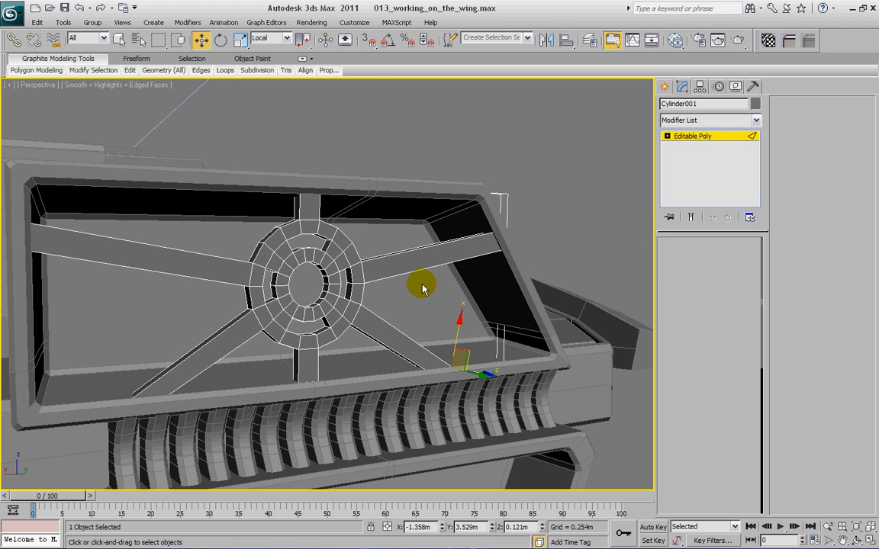
{"action": "left_click", "coordinate": [290, 261]}
{"action": "left_click", "coordinate": [284, 279], "text": "ctrl"}
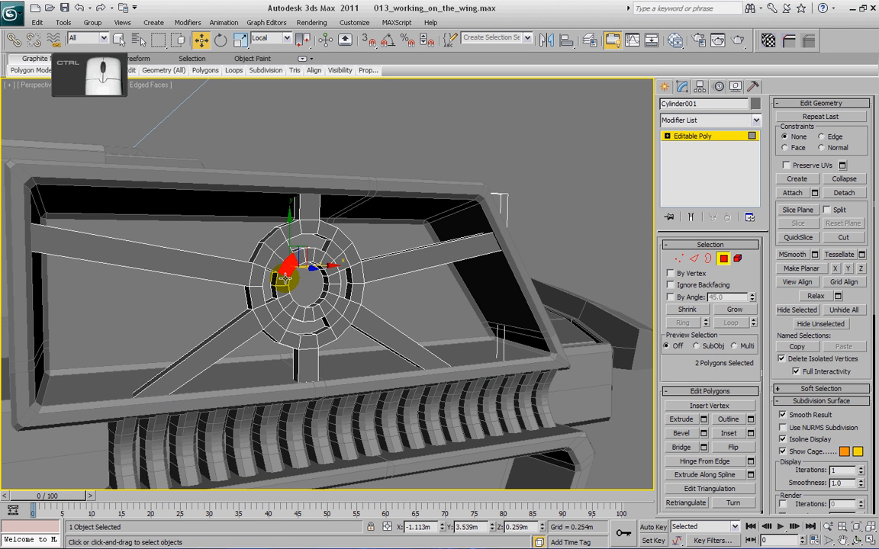
{"action": "left_click", "coordinate": [285, 279], "text": "ctrl"}
{"action": "left_click", "coordinate": [284, 295], "text": "ctrl"}
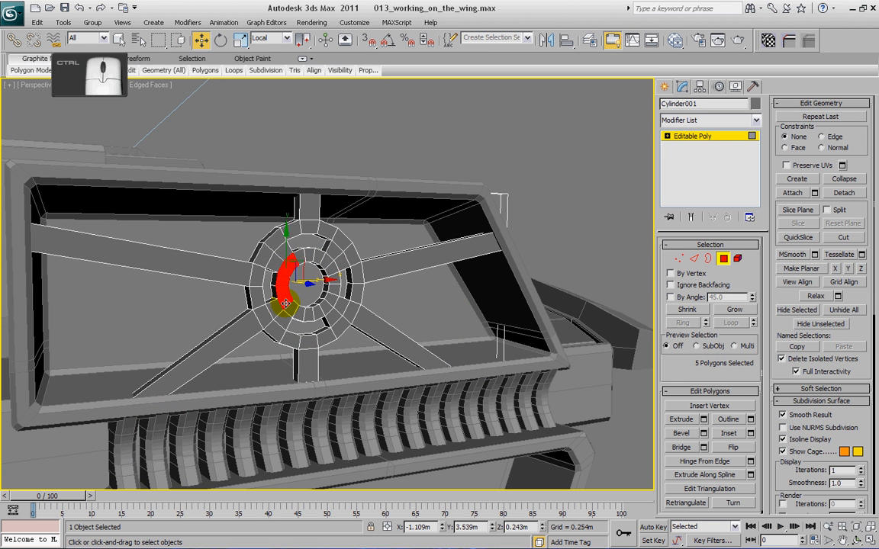
{"action": "left_click", "coordinate": [291, 309], "text": "ctrl"}
{"action": "left_click", "coordinate": [296, 312], "text": "ctrl"}
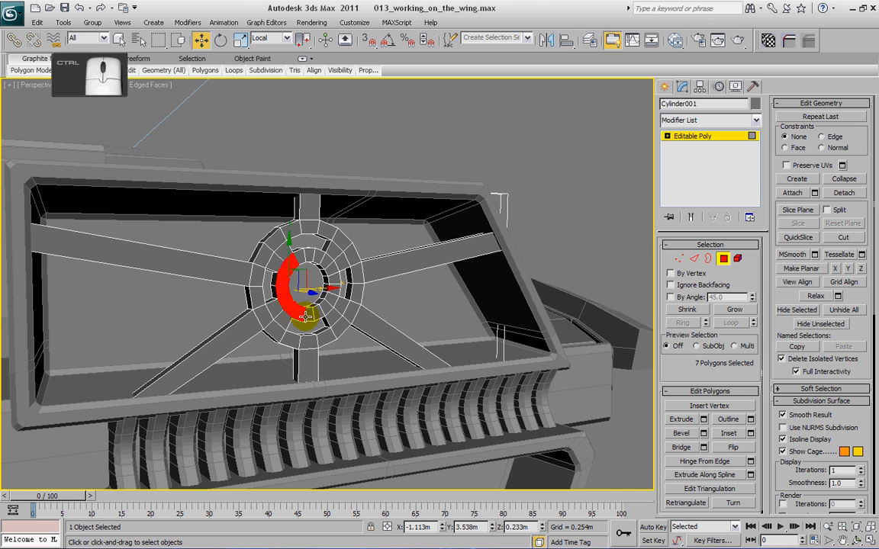
{"action": "left_click", "coordinate": [309, 315], "text": "ctrl"}
{"action": "left_click", "coordinate": [315, 310], "text": "ctrl"}
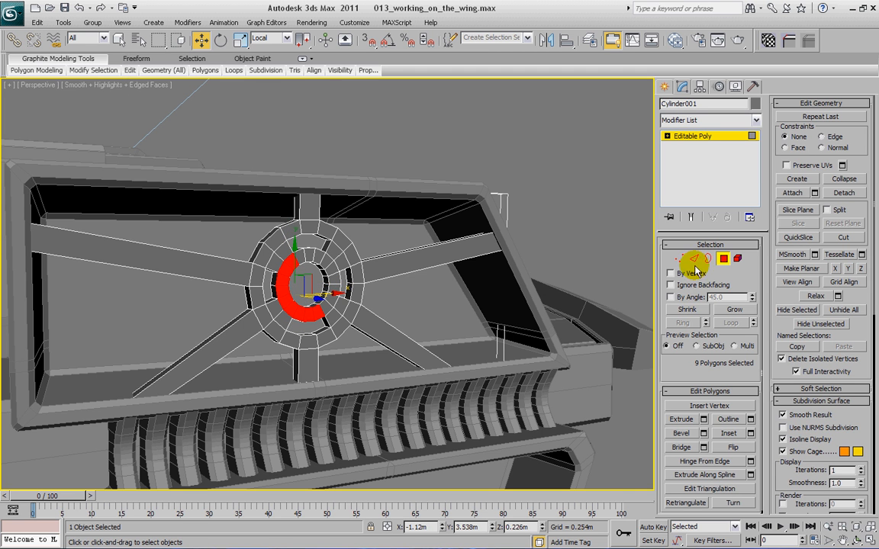
Turn on Ignore Backfacing and, with the plain Select tool, add the remaining front polygons of the innermost ring to the selection
{"action": "left_click", "coordinate": [670, 285]}
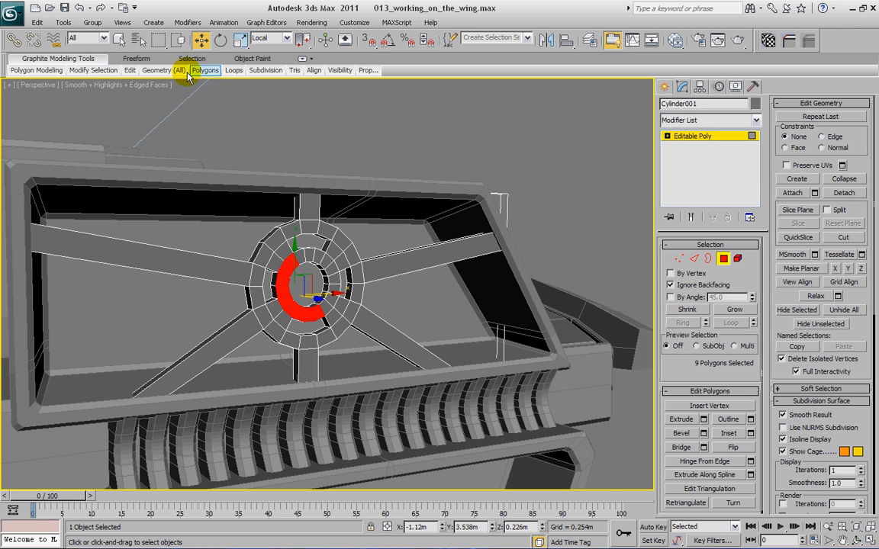
{"action": "left_click", "coordinate": [119, 38]}
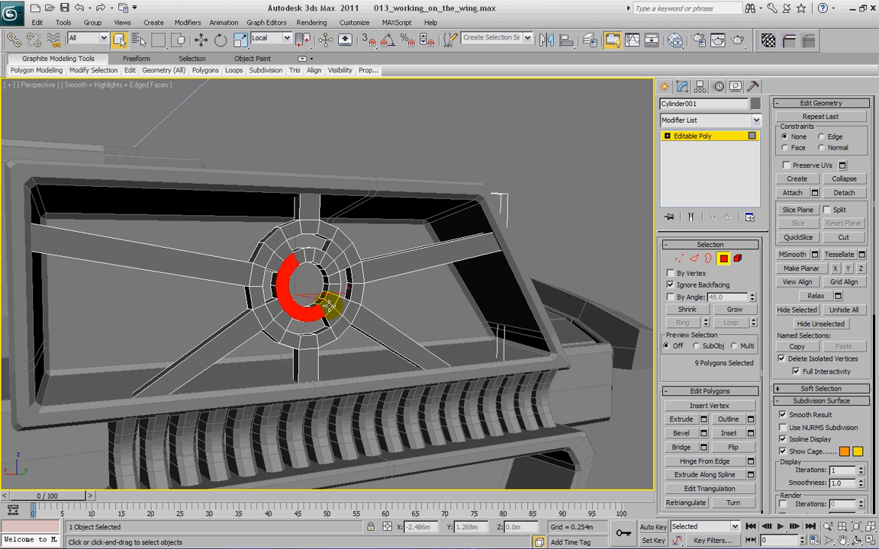
{"action": "left_click", "coordinate": [332, 300], "text": "ctrl"}
{"action": "left_click", "coordinate": [333, 283], "text": "ctrl"}
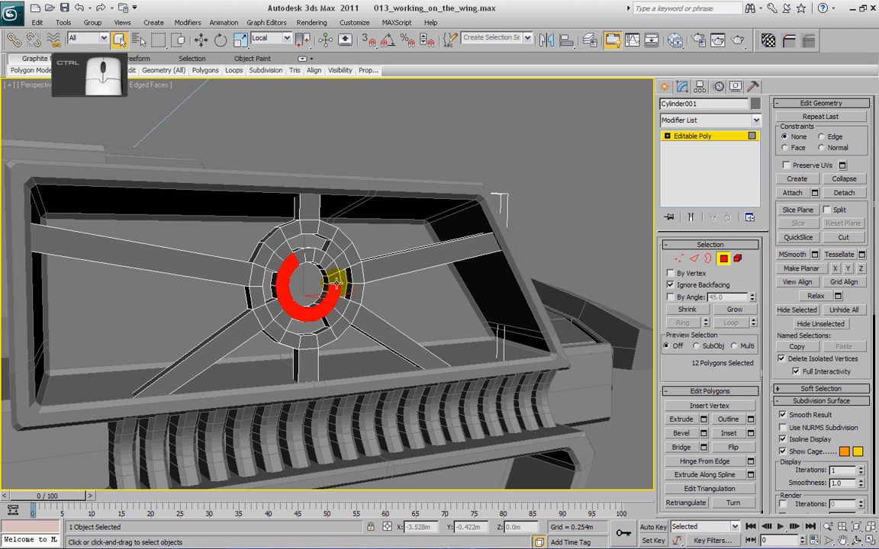
{"action": "left_click", "coordinate": [332, 276], "text": "ctrl"}
{"action": "left_click", "coordinate": [316, 256], "text": "ctrl"}
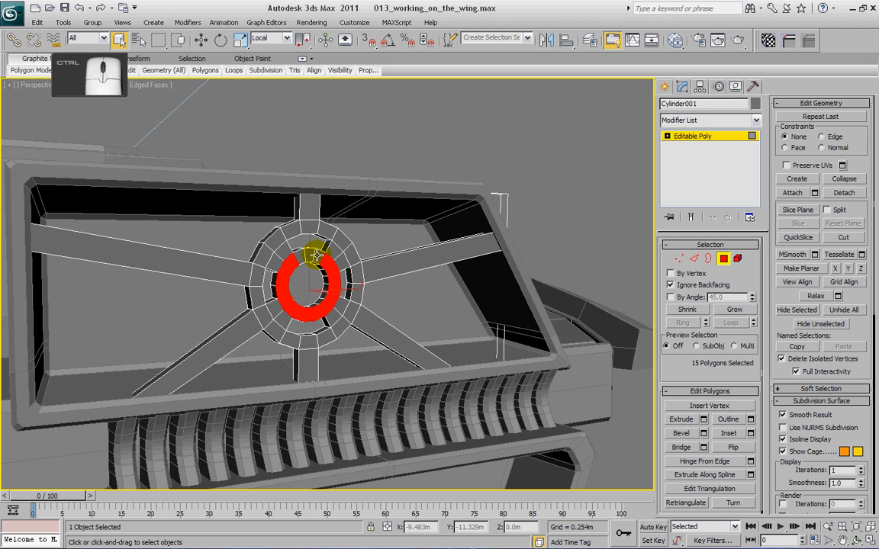
{"action": "left_click", "coordinate": [299, 255], "text": "ctrl"}
{"action": "left_click", "coordinate": [298, 255], "text": "ctrl"}
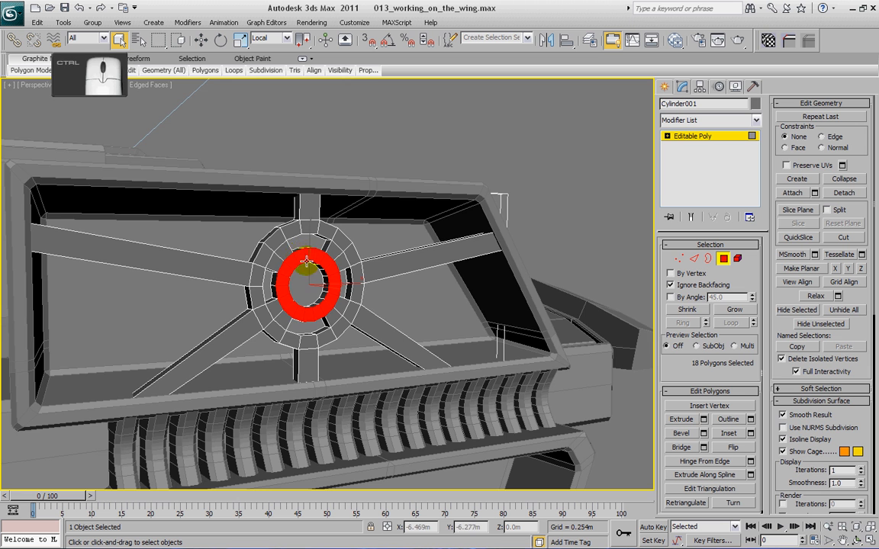
{"action": "mouse_move", "coordinate": [298, 259]}
{"action": "middle_mouse_down", "text": "alt"}
{"action": "mouse_move", "coordinate": [304, 291]}
{"action": "mouse_move", "coordinate": [319, 297]}
{"action": "mouse_move", "coordinate": [355, 365]}
{"action": "mouse_move", "coordinate": [330, 297]}
{"action": "middle_mouse_up", "text": "alt"}
{"action": "scroll", "coordinate": [325, 290], "scroll_direction": "up", "scroll_amount": 5}
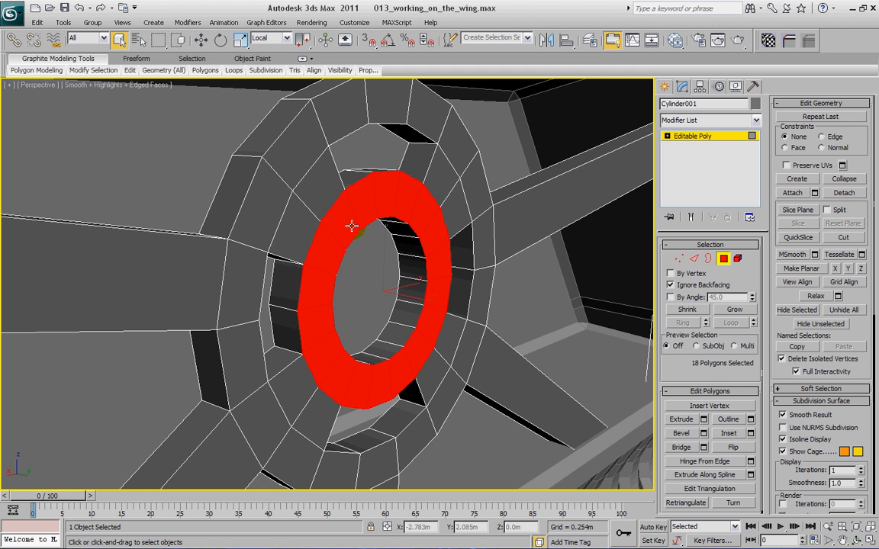
Inset the selected front polygons of the disc's innermost ring by 0.004 m
{"action": "middle_click_drag", "start_coordinate": [398, 267], "coordinate": [377, 271], "text": "alt"}
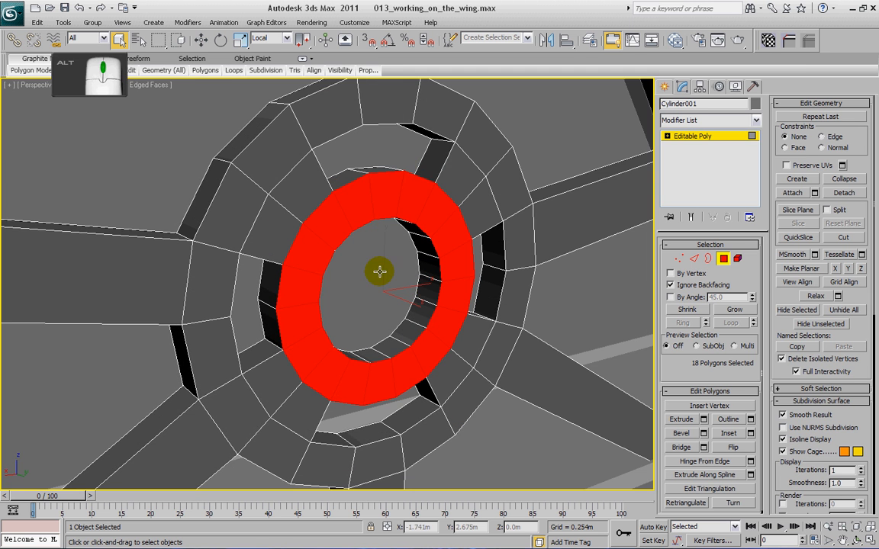
{"action": "left_click", "coordinate": [750, 433]}
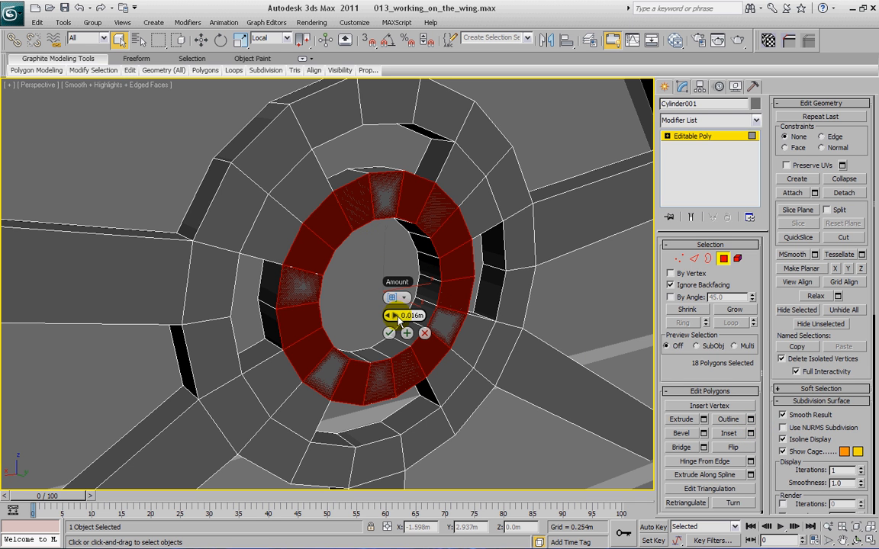
{"action": "left_click_drag", "start_coordinate": [390, 318], "coordinate": [387, 316]}
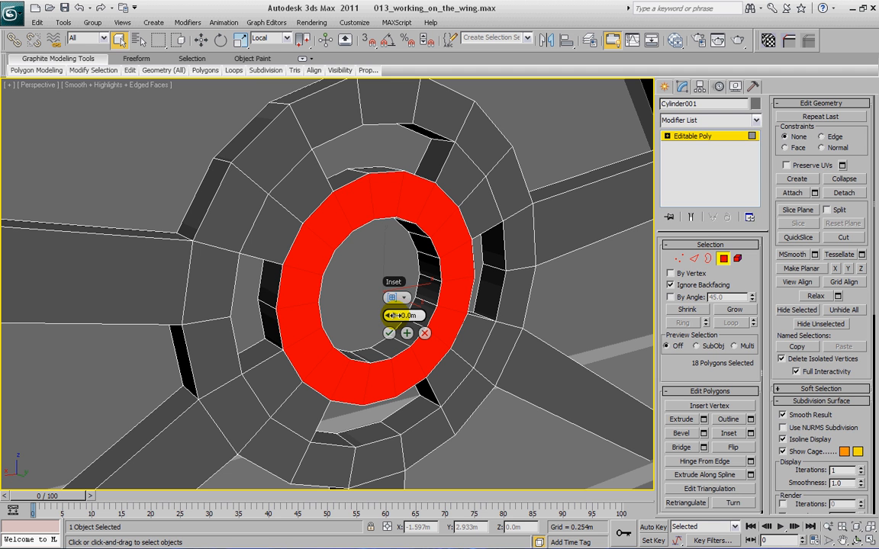
{"action": "mouse_move", "coordinate": [390, 316]}
{"action": "left_mouse_down"}
{"action": "mouse_move", "coordinate": [403, 315]}
{"action": "mouse_move", "coordinate": [395, 315]}
{"action": "left_mouse_up"}
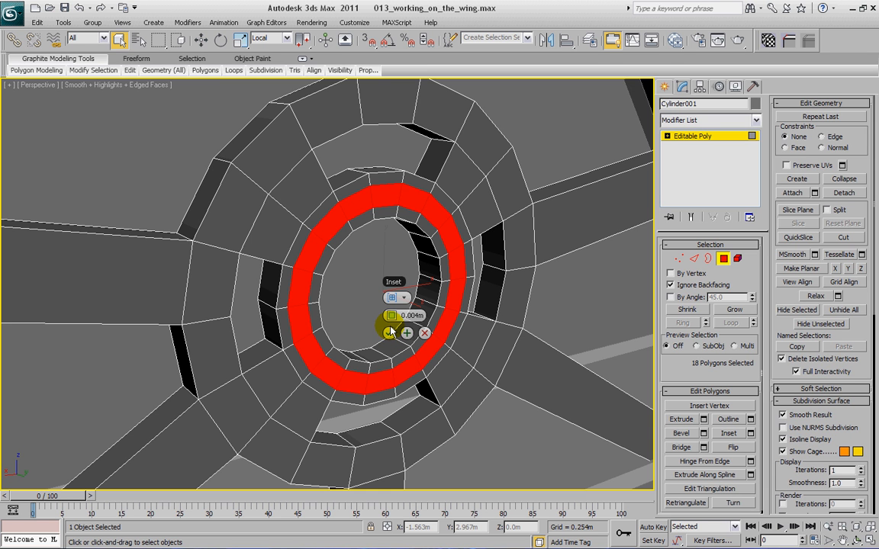
{"action": "left_click", "coordinate": [388, 334]}
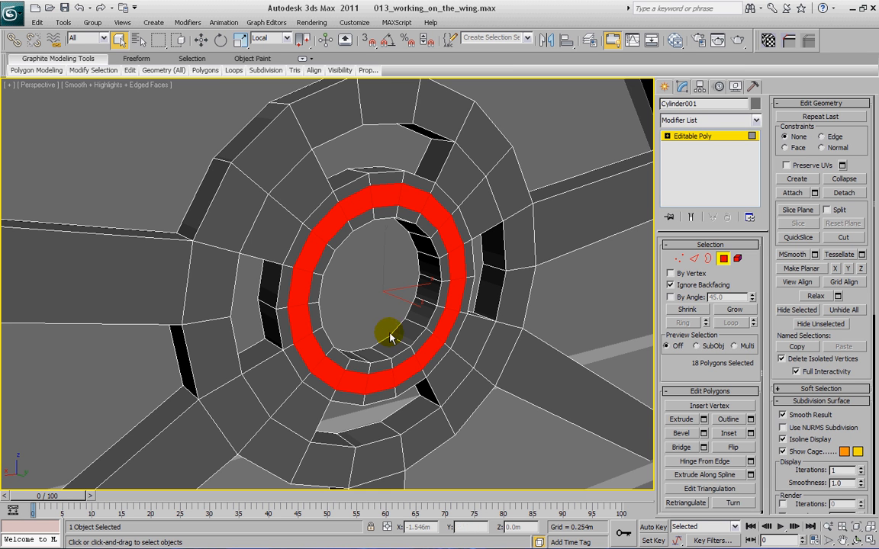
Extrude the narrowed ring polygons slightly outward as a group to form a raised lip around the central hole
{"action": "left_click", "coordinate": [705, 420]}
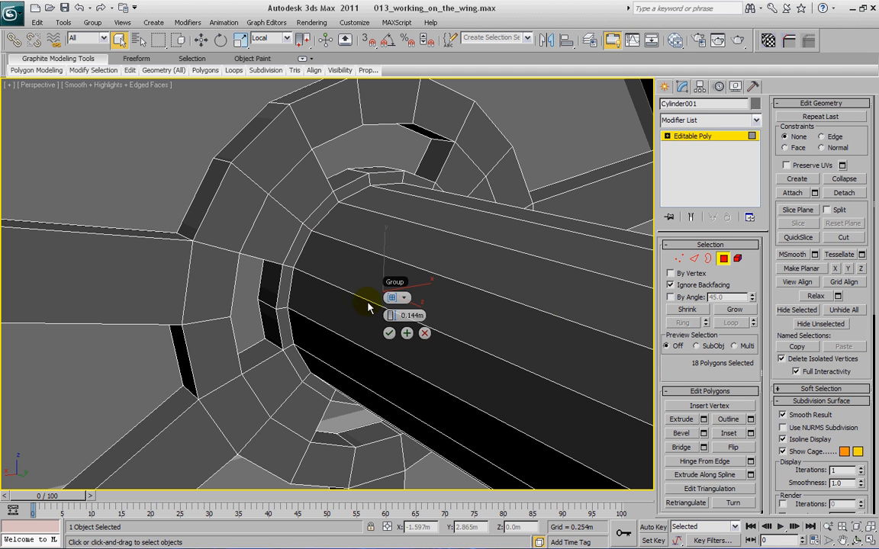
{"action": "left_click_drag", "start_coordinate": [387, 314], "coordinate": [366, 323]}
{"action": "left_click", "coordinate": [389, 332]}
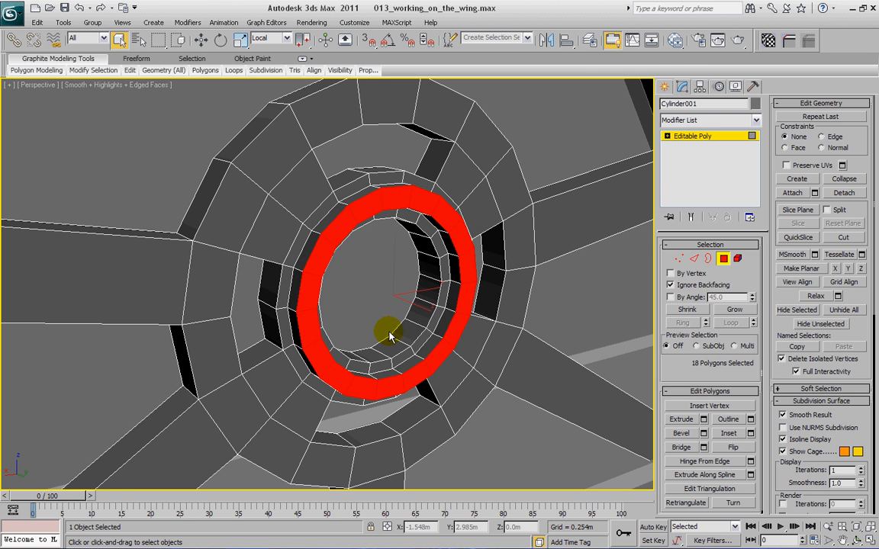
Select the front rim edges of the disc's upper slot together with the first of its rear edges
{"action": "key", "text": "2"}
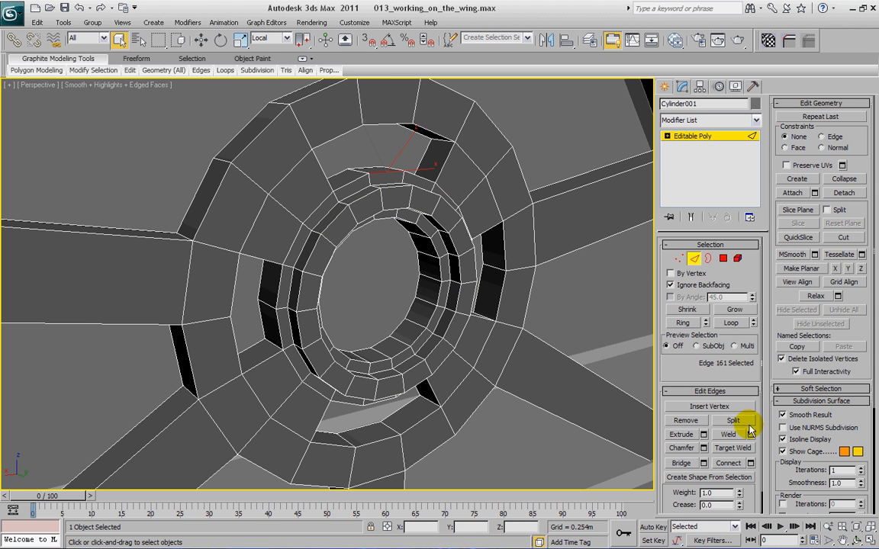
{"action": "left_click", "coordinate": [730, 322]}
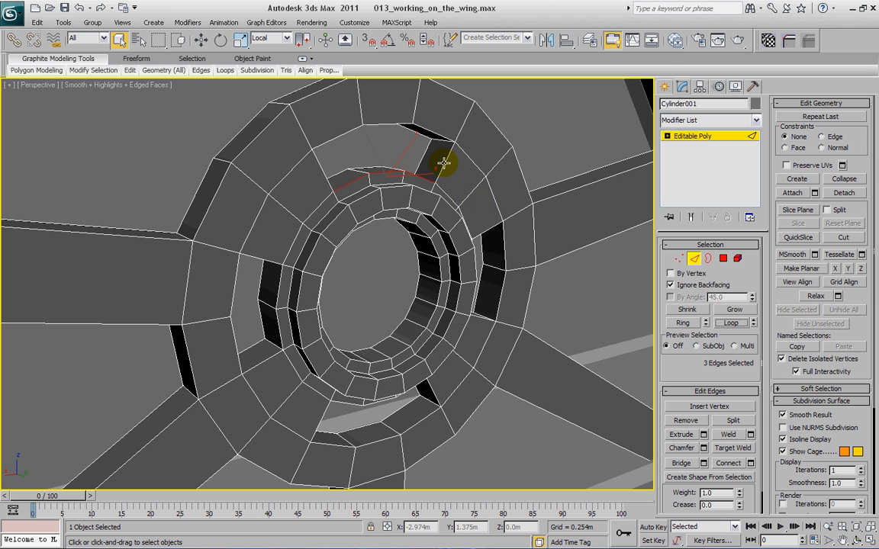
{"action": "left_click", "coordinate": [441, 140], "text": "ctrl"}
{"action": "left_click", "coordinate": [374, 126], "text": "ctrl"}
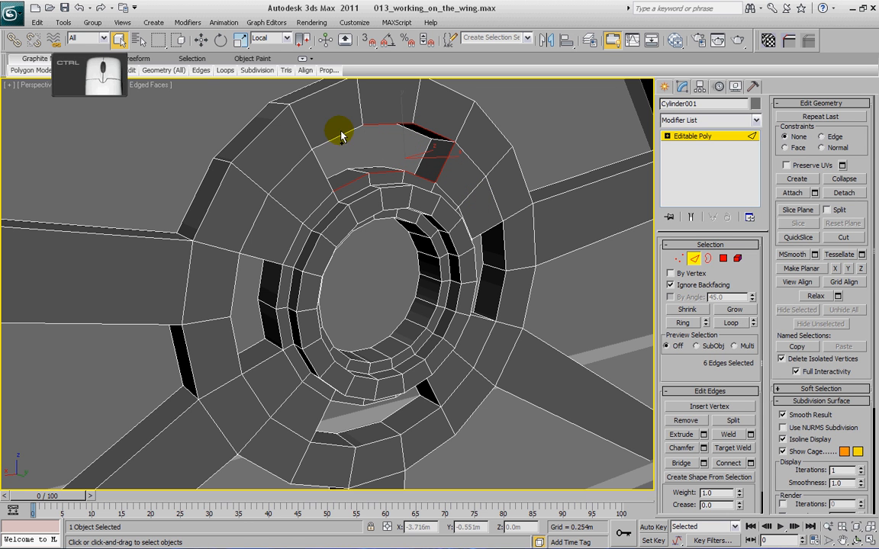
{"action": "left_click", "coordinate": [328, 151], "text": "ctrl"}
{"action": "left_click", "coordinate": [322, 165], "text": "ctrl"}
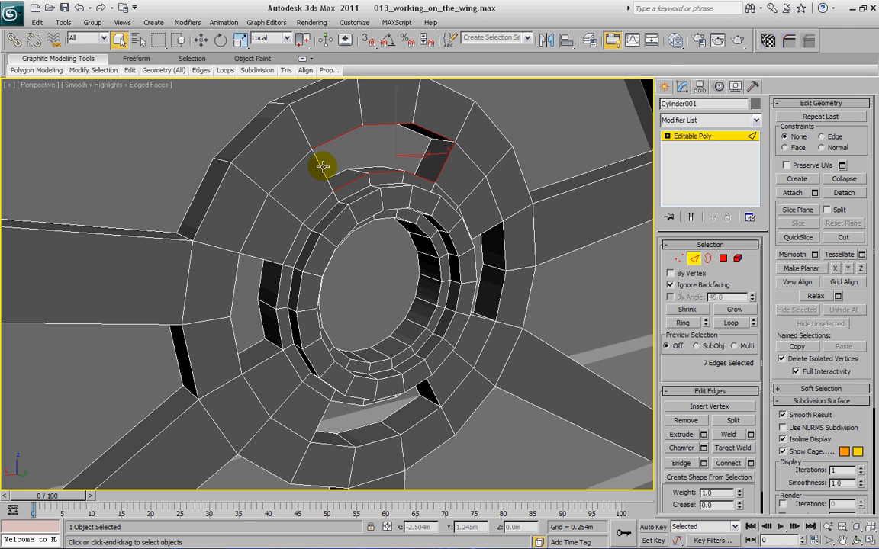
{"action": "left_click", "coordinate": [381, 167], "text": "ctrl"}
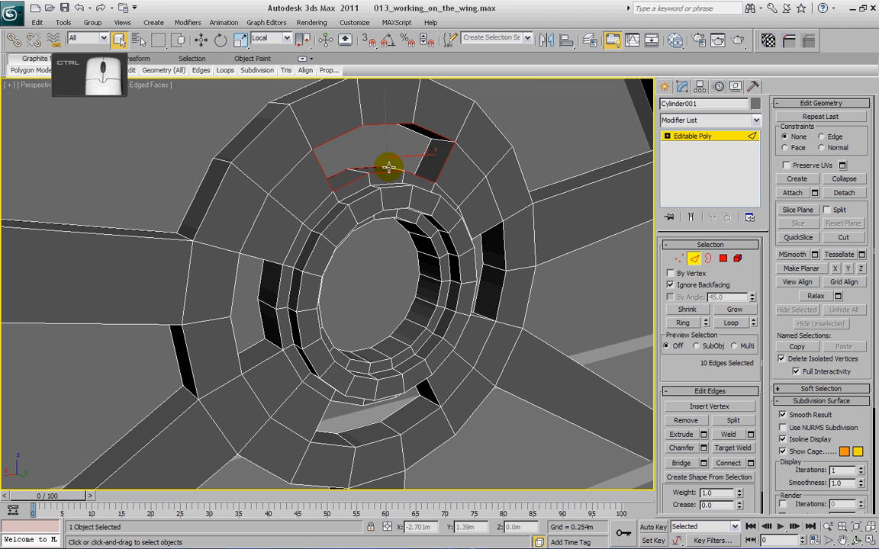
{"action": "left_click", "coordinate": [391, 168], "text": "ctrl"}
{"action": "middle_click_drag", "start_coordinate": [449, 169], "coordinate": [453, 148], "text": "alt"}
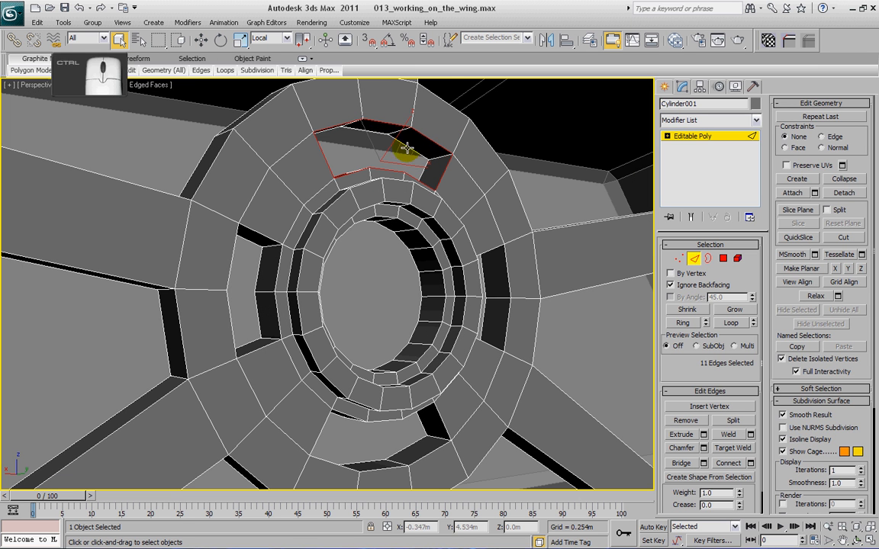
{"action": "left_click", "coordinate": [373, 131], "text": "ctrl"}
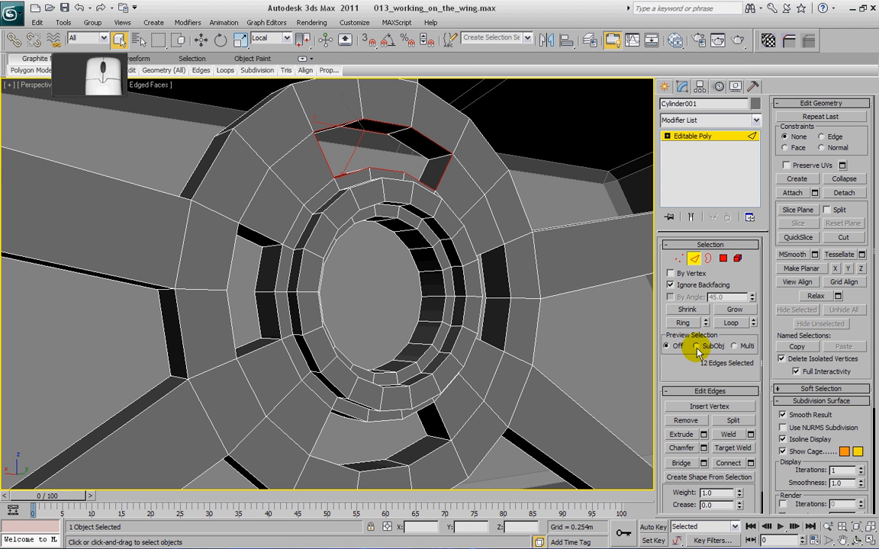
{"action": "left_click", "coordinate": [708, 258]}
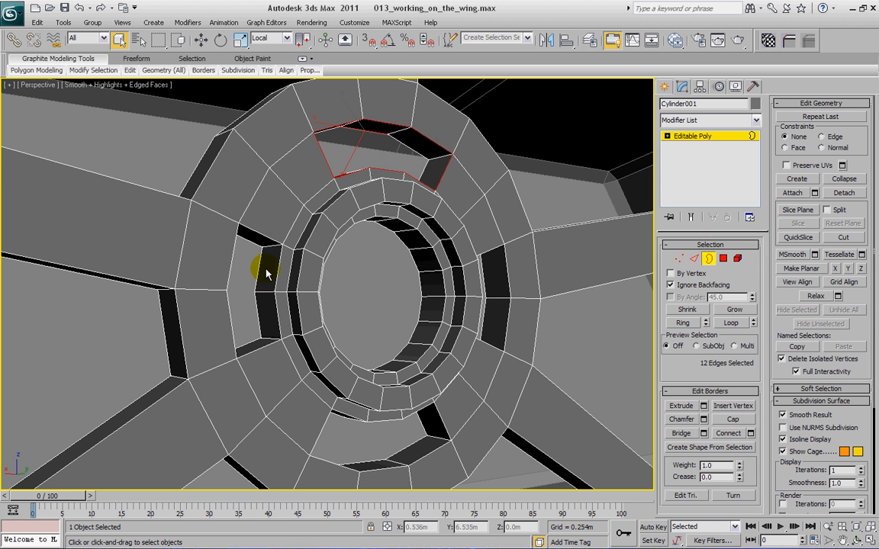
{"action": "left_click", "coordinate": [268, 236]}
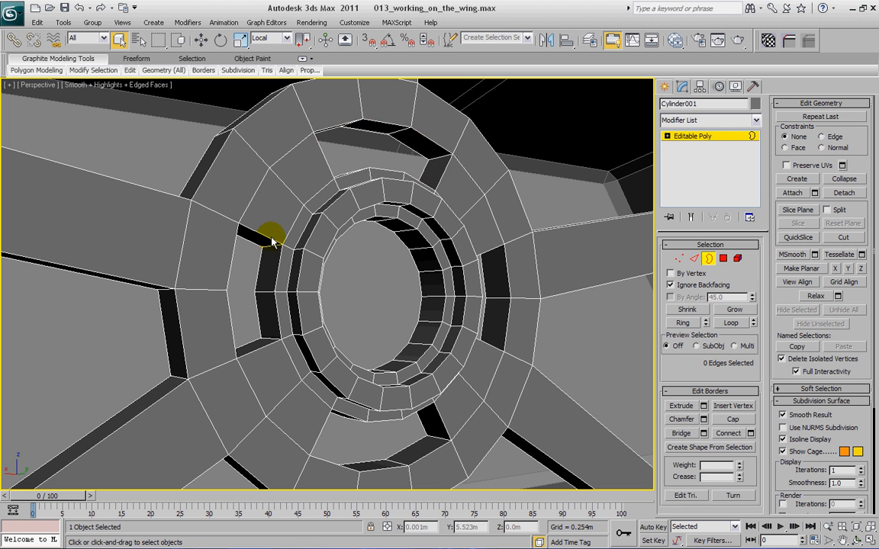
{"action": "left_click", "coordinate": [693, 258]}
{"action": "middle_click_drag", "start_coordinate": [363, 200], "coordinate": [362, 187], "text": "alt"}
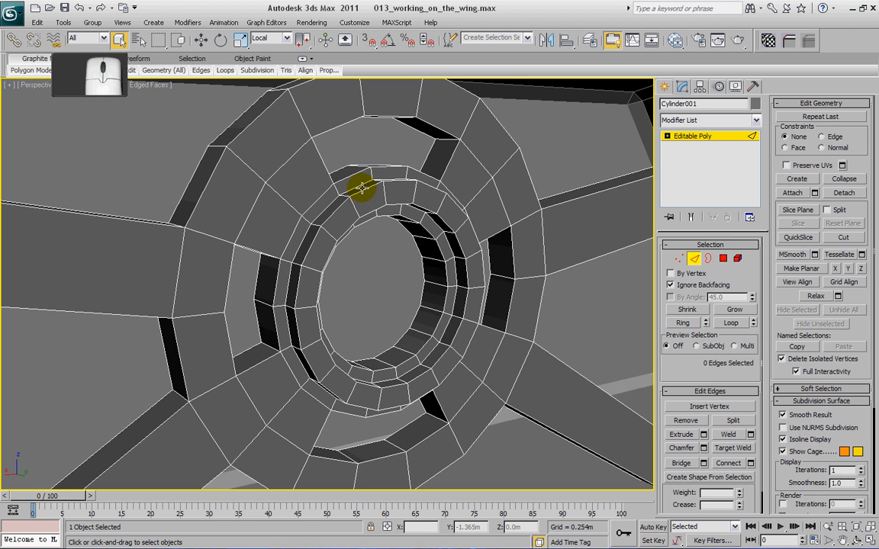
{"action": "left_click", "coordinate": [355, 174]}
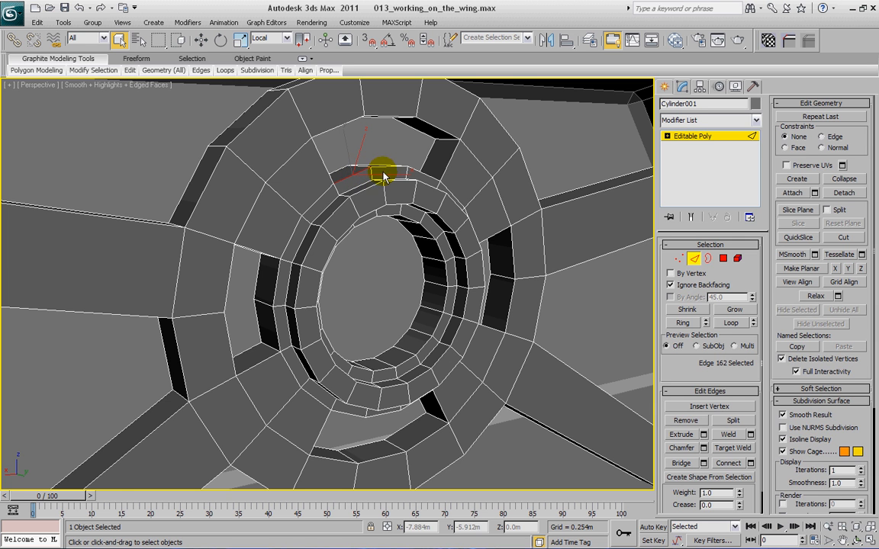
{"action": "key", "text": "ctrl+z"}
{"action": "key", "text": "ctrl+z"}
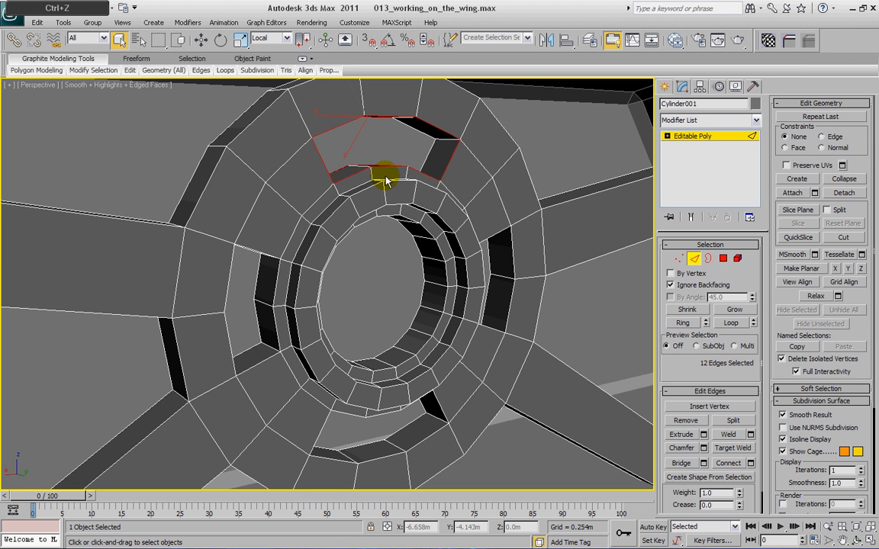
Add the front rim edges of the disc's left slot and some of its rear edges to the edge selection
{"action": "left_click", "coordinate": [278, 276], "text": "ctrl"}
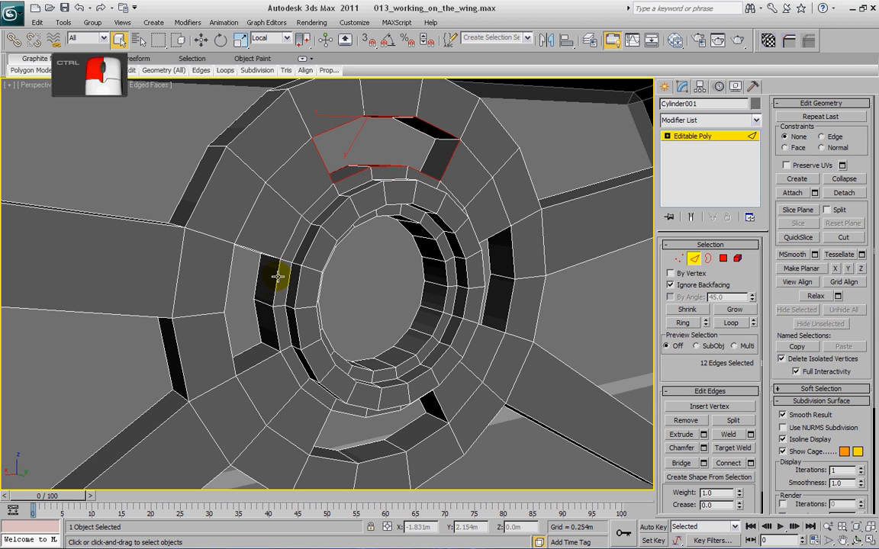
{"action": "left_click", "coordinate": [277, 325], "text": "ctrl"}
{"action": "left_click", "coordinate": [259, 359], "text": "ctrl"}
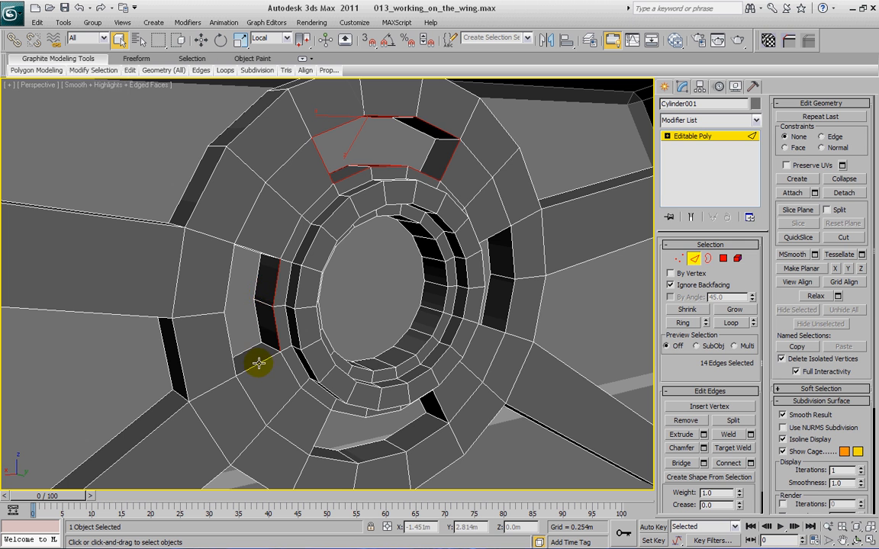
{"action": "left_click", "coordinate": [261, 254], "text": "ctrl"}
{"action": "middle_click_drag", "start_coordinate": [276, 343], "coordinate": [244, 280], "text": "alt"}
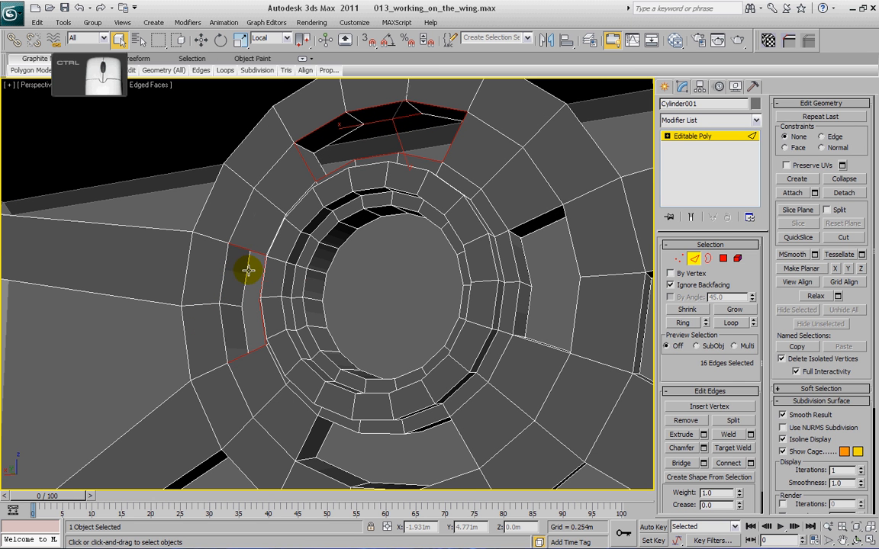
{"action": "left_click", "coordinate": [237, 276], "text": "ctrl"}
{"action": "left_click", "coordinate": [230, 297], "text": "ctrl"}
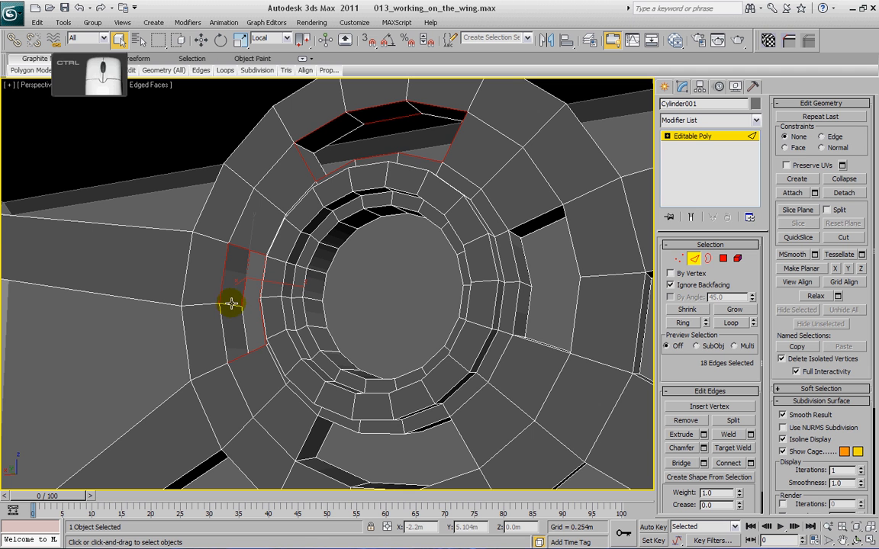
{"action": "left_click", "coordinate": [219, 285], "text": "ctrl"}
{"action": "middle_click_drag", "start_coordinate": [229, 297], "coordinate": [238, 326], "text": "alt"}
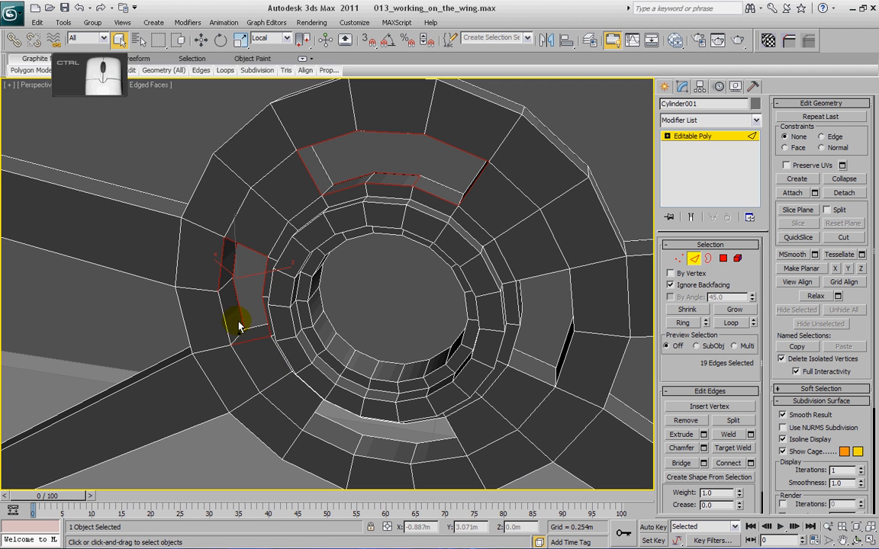
{"action": "left_click", "coordinate": [223, 308], "text": "ctrl"}
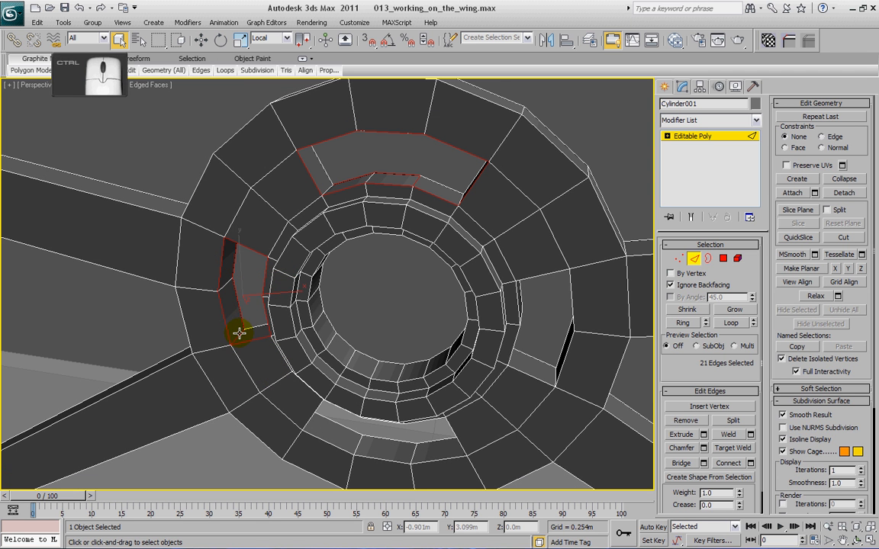
Add the remaining rear edges and the corner depth edges of the left slot to the selection
{"action": "middle_click_drag", "start_coordinate": [250, 328], "coordinate": [309, 333], "text": "alt"}
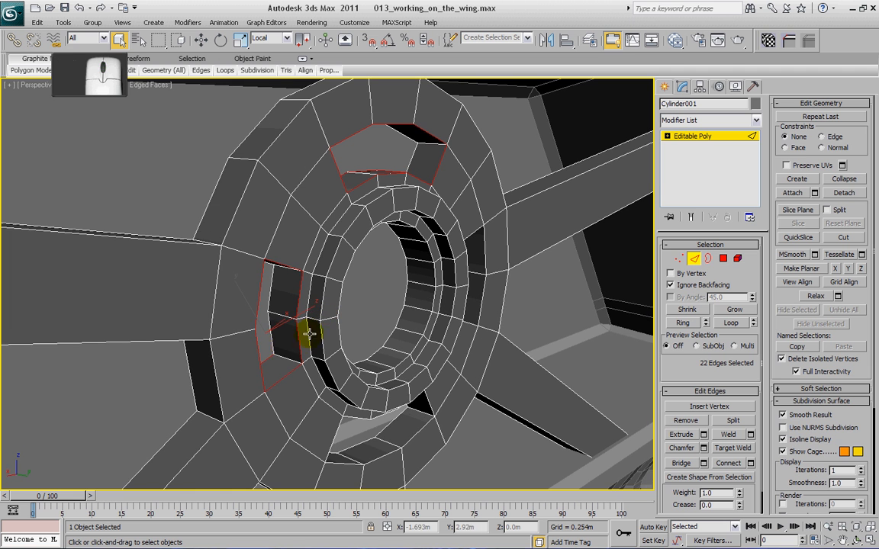
{"action": "left_click", "coordinate": [266, 333], "text": "ctrl"}
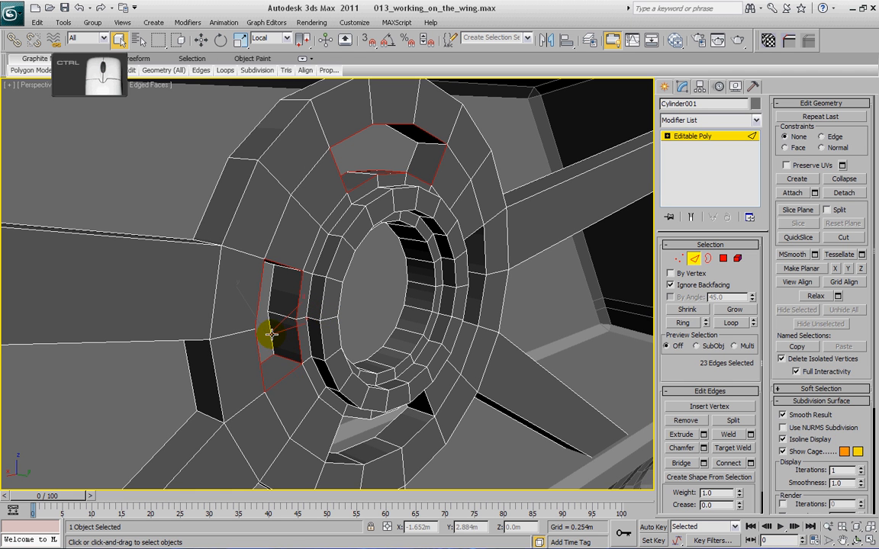
{"action": "left_click", "coordinate": [269, 295], "text": "ctrl"}
{"action": "middle_click_drag", "start_coordinate": [268, 295], "coordinate": [225, 255], "text": "alt"}
{"action": "left_click", "coordinate": [288, 244], "text": "ctrl"}
{"action": "left_click", "coordinate": [228, 252], "text": "ctrl"}
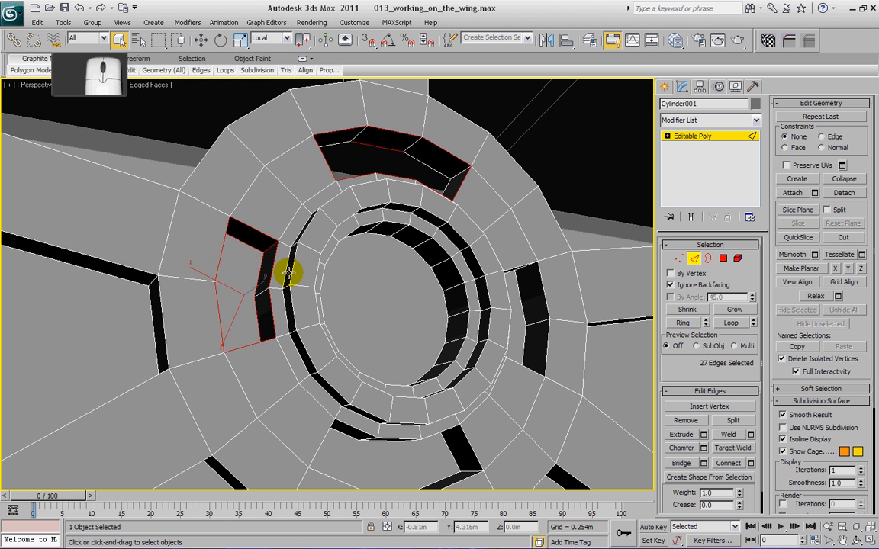
{"action": "middle_click_drag", "start_coordinate": [288, 272], "coordinate": [228, 271], "text": "alt"}
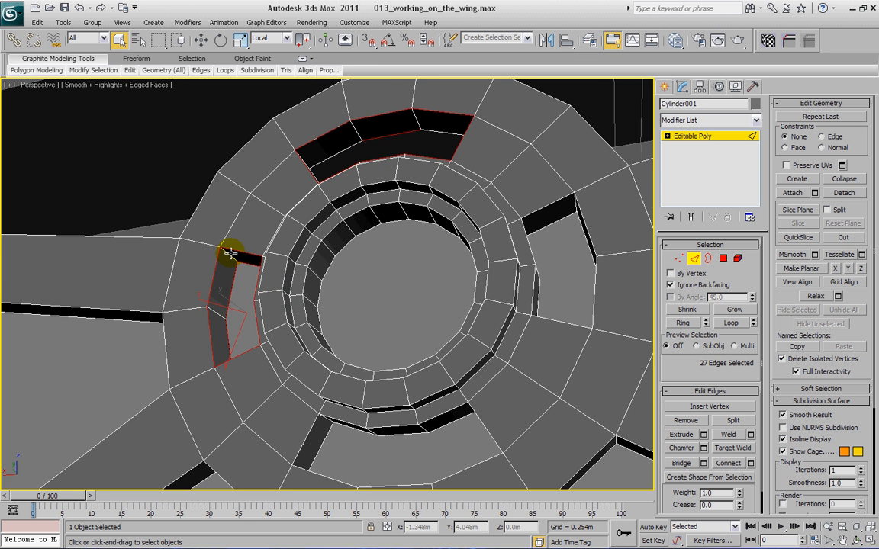
{"action": "left_click", "coordinate": [230, 253], "text": "ctrl"}
Add the remaining rear edges and the corner depth edges of the disc's upper slot to the edge selection
{"action": "middle_click_drag", "start_coordinate": [344, 210], "coordinate": [359, 161], "text": "alt"}
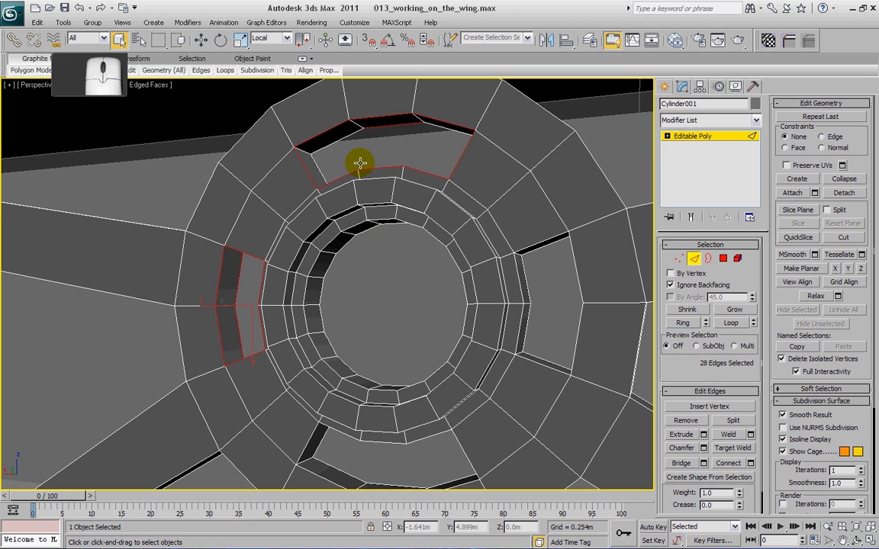
{"action": "left_click", "coordinate": [347, 139], "text": "ctrl"}
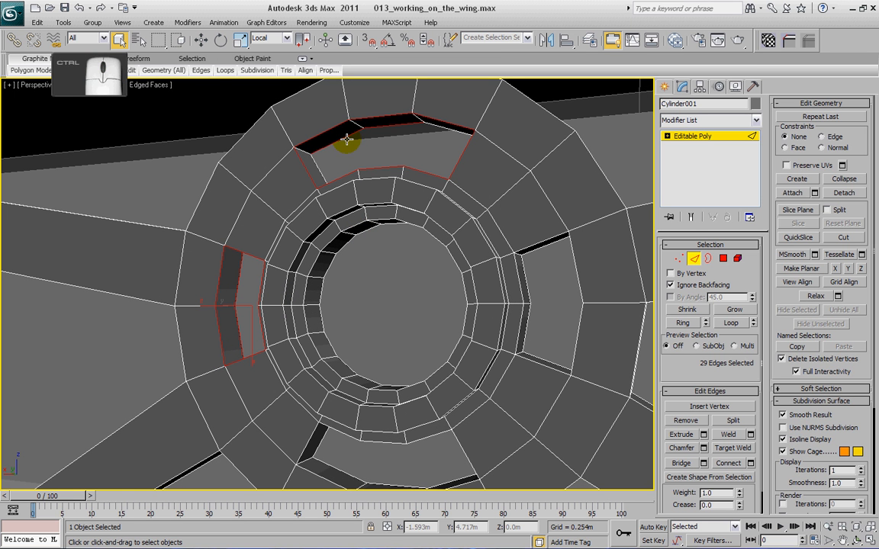
{"action": "left_click", "coordinate": [312, 158], "text": "ctrl"}
{"action": "left_click", "coordinate": [432, 128], "text": "ctrl"}
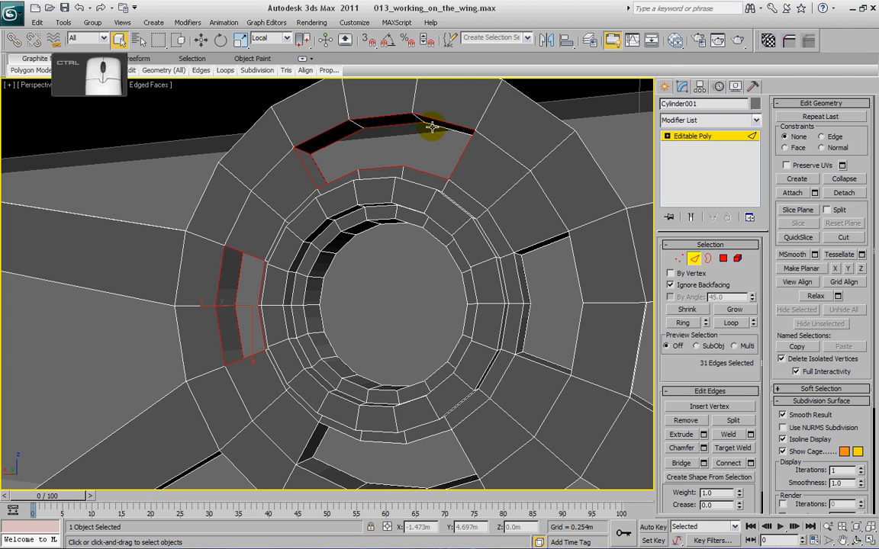
{"action": "middle_click_drag", "start_coordinate": [431, 128], "coordinate": [463, 157], "text": "alt"}
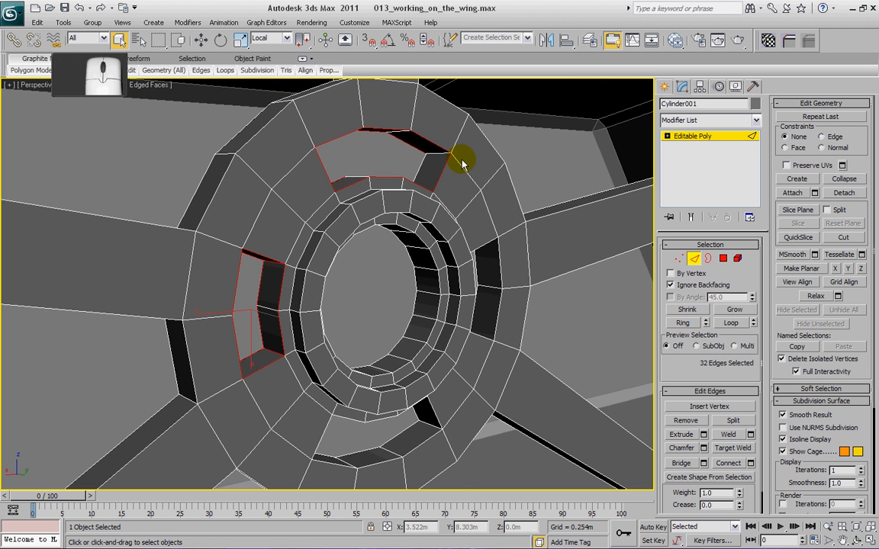
{"action": "left_click", "coordinate": [421, 161], "text": "ctrl"}
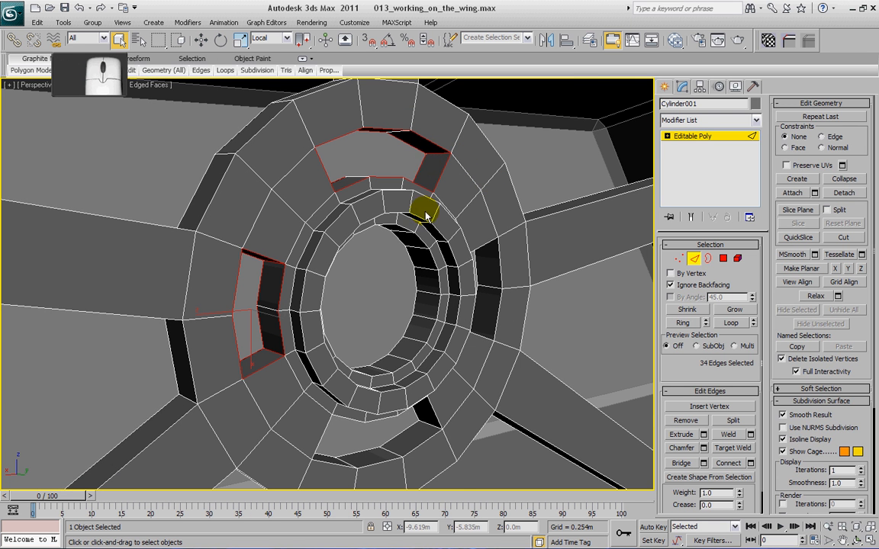
{"action": "middle_click_drag", "start_coordinate": [423, 206], "coordinate": [416, 186], "text": "alt"}
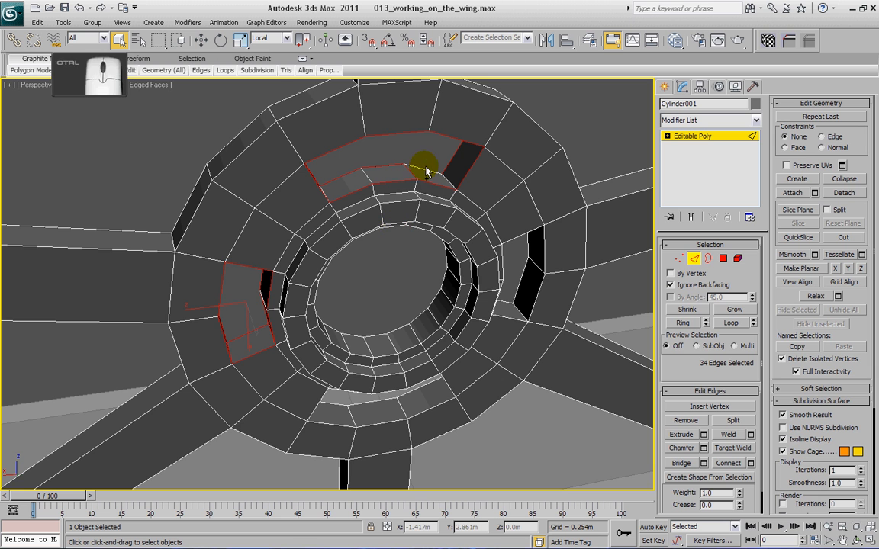
{"action": "left_click", "coordinate": [422, 173], "text": "ctrl"}
Add the upper end edges and the hub-side front and rear edges of the disc's right slot to the selection
{"action": "middle_click_drag", "start_coordinate": [451, 254], "coordinate": [418, 197], "text": "alt"}
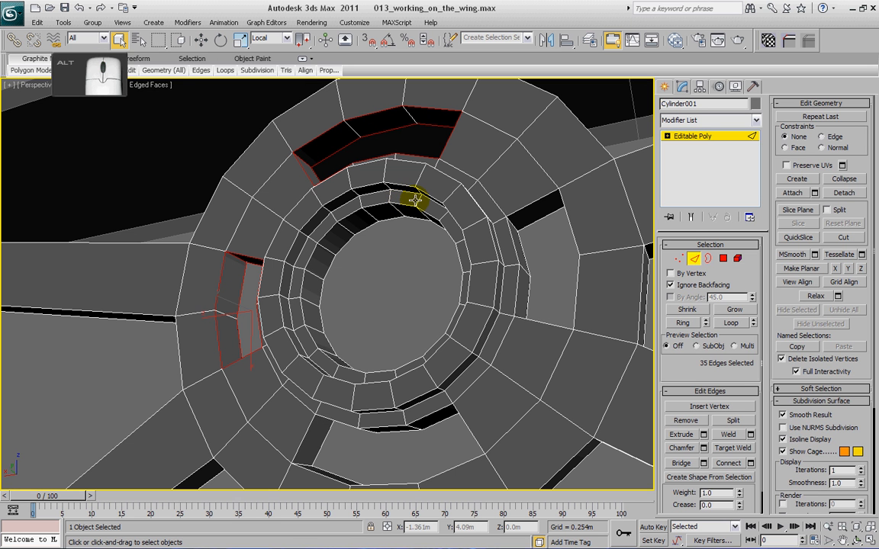
{"action": "left_click", "coordinate": [522, 227], "text": "ctrl"}
{"action": "left_click", "coordinate": [514, 223], "text": "ctrl"}
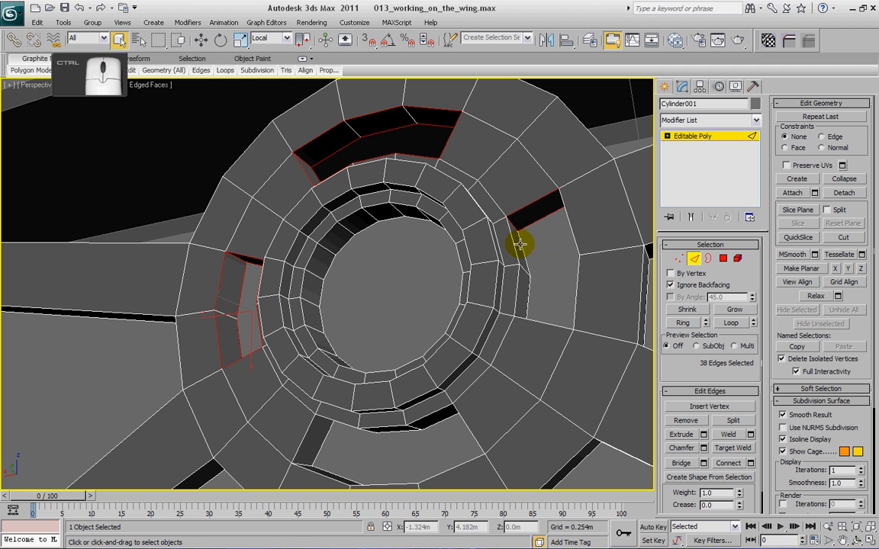
{"action": "left_click", "coordinate": [522, 247], "text": "ctrl"}
{"action": "left_click", "coordinate": [513, 263], "text": "ctrl"}
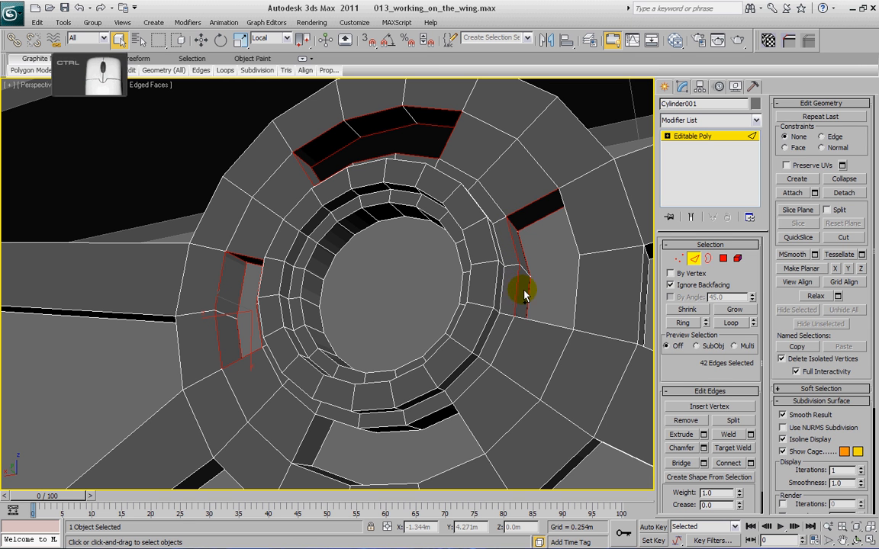
Add the outer edges, the lower end edges and the remaining rear and corner edges of the right slot to the selection
{"action": "middle_click_drag", "start_coordinate": [524, 296], "coordinate": [532, 269], "text": "alt"}
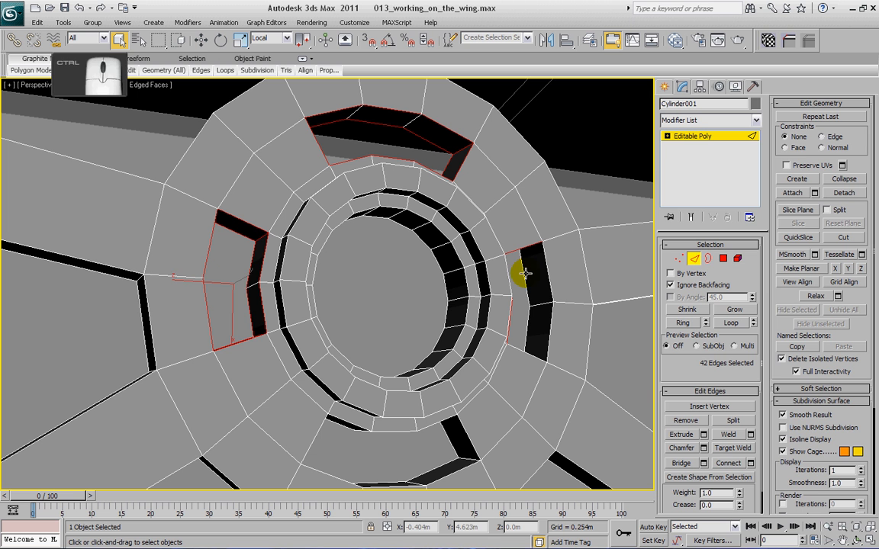
{"action": "left_click", "coordinate": [526, 274], "text": "ctrl"}
{"action": "left_click", "coordinate": [550, 313], "text": "ctrl"}
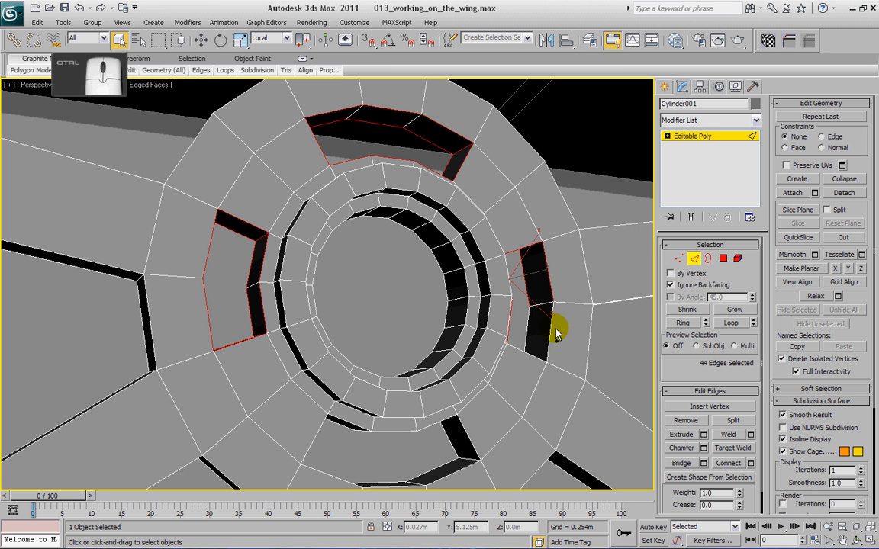
{"action": "left_click", "coordinate": [549, 332], "text": "ctrl"}
{"action": "middle_click_drag", "start_coordinate": [564, 397], "coordinate": [537, 349], "text": "alt"}
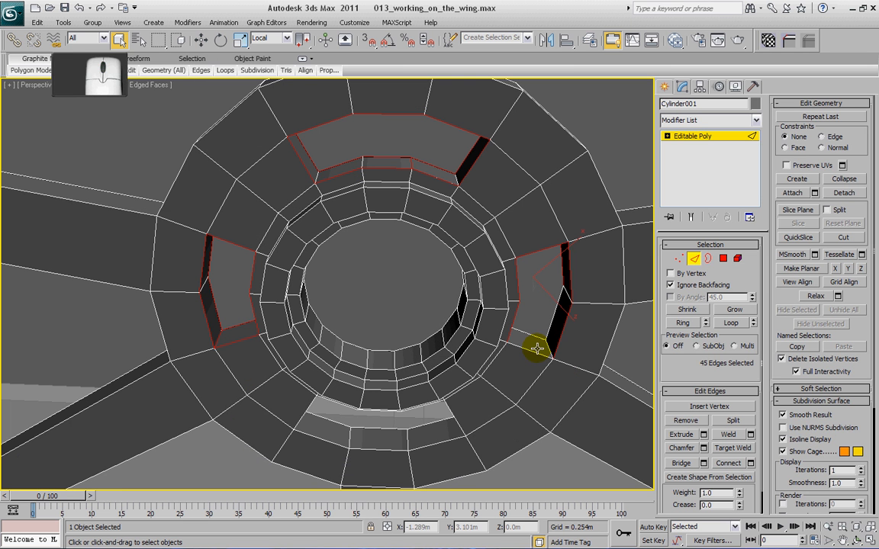
{"action": "left_click", "coordinate": [545, 345], "text": "ctrl"}
{"action": "left_click", "coordinate": [537, 334], "text": "ctrl"}
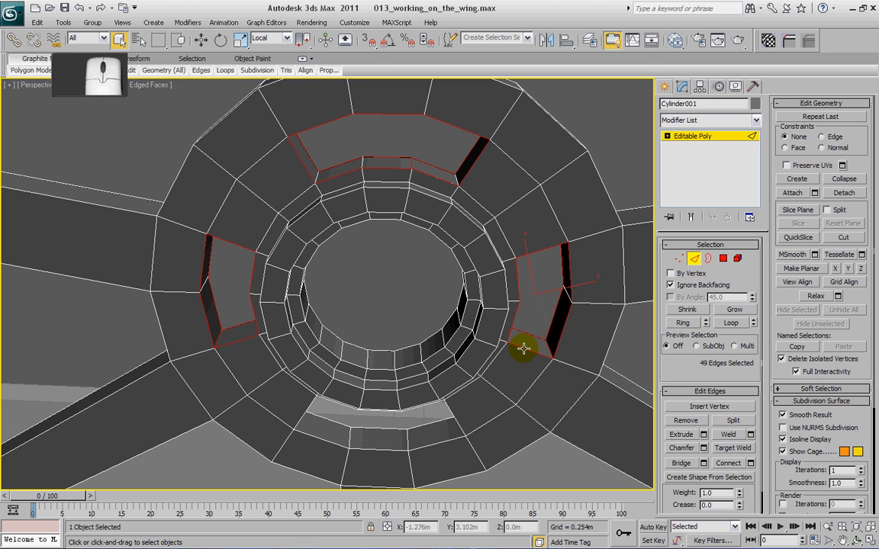
{"action": "middle_click_drag", "start_coordinate": [523, 349], "coordinate": [496, 334], "text": "alt"}
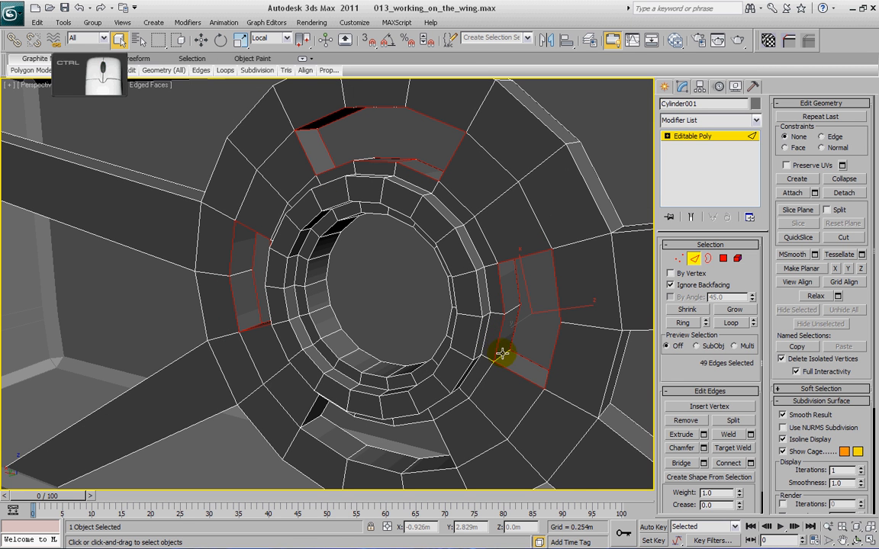
{"action": "left_click", "coordinate": [502, 352], "text": "ctrl"}
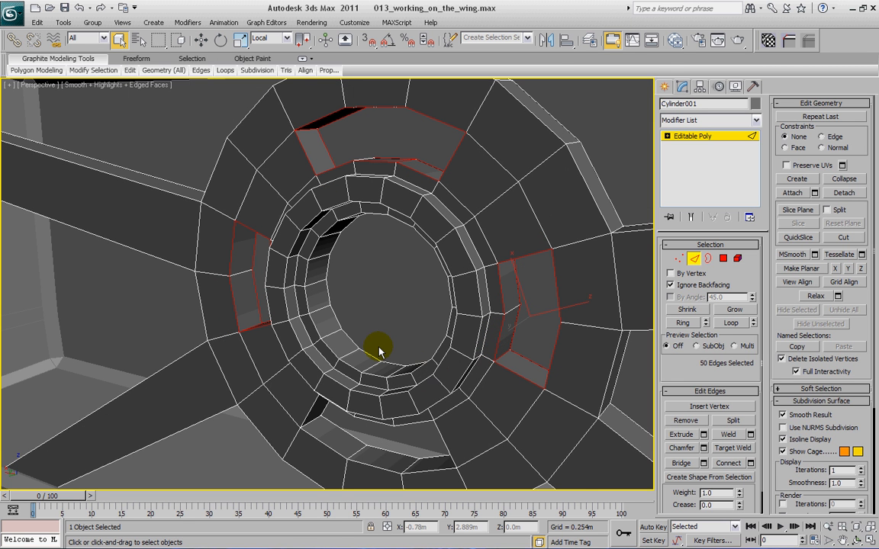
Add the hub-side front and rear edges and both end edges of the disc's lower slot to the selection
{"action": "middle_click_drag", "start_coordinate": [374, 385], "coordinate": [329, 431], "text": "alt"}
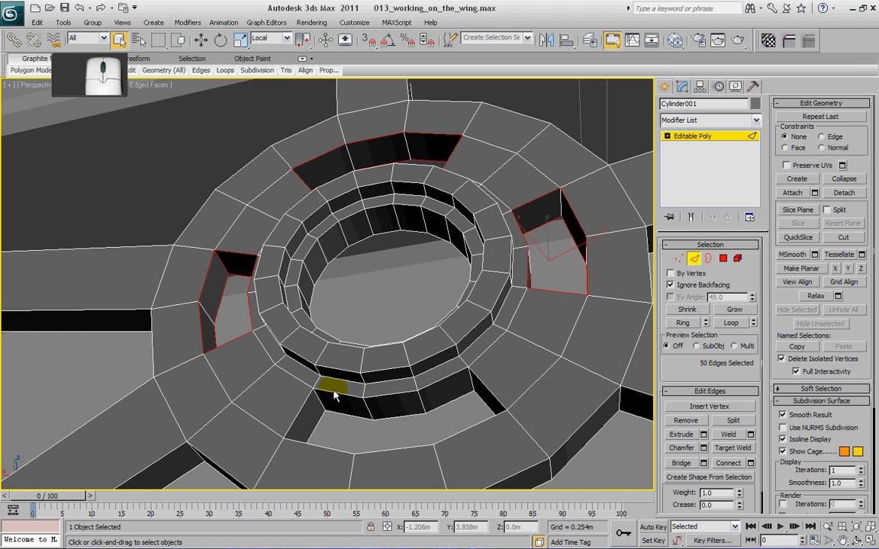
{"action": "left_click", "coordinate": [333, 391], "text": "ctrl"}
{"action": "left_click", "coordinate": [318, 405], "text": "ctrl"}
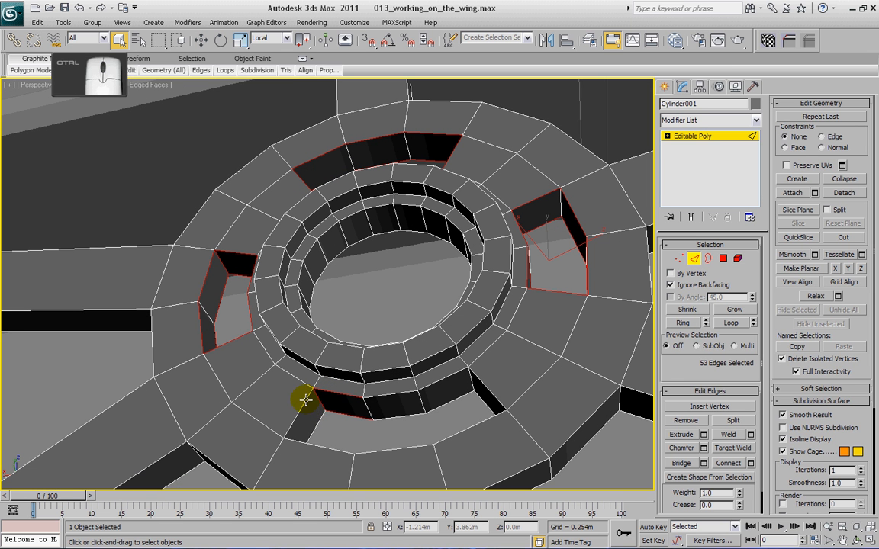
{"action": "left_click", "coordinate": [306, 400], "text": "ctrl"}
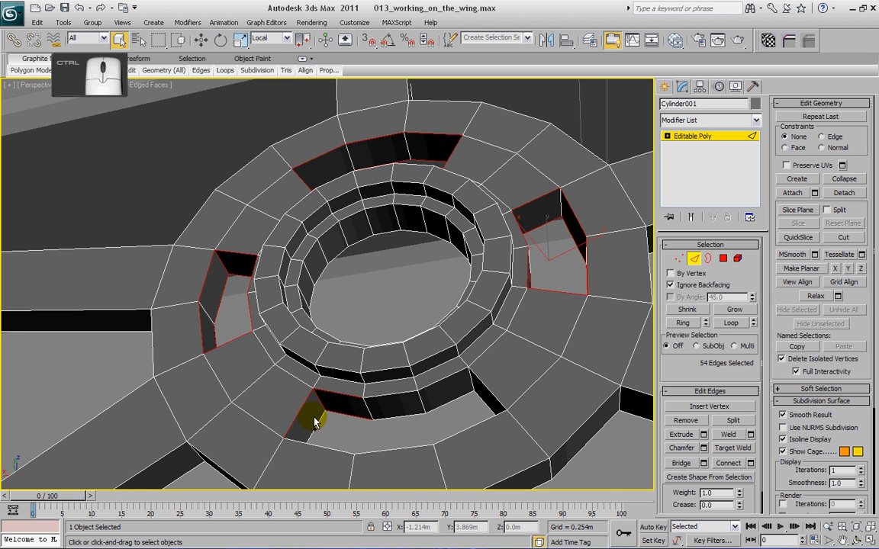
{"action": "left_click", "coordinate": [399, 415], "text": "ctrl"}
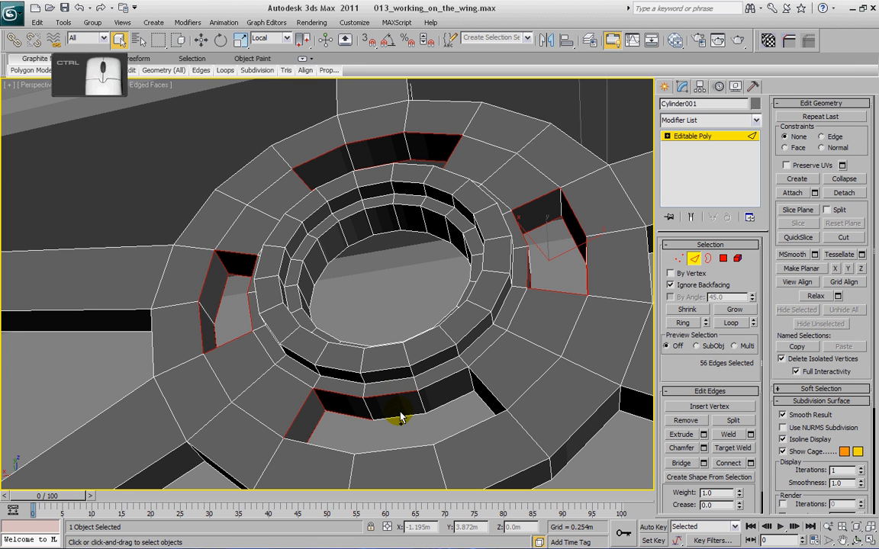
{"action": "left_click", "coordinate": [437, 386], "text": "ctrl"}
{"action": "left_click", "coordinate": [455, 381], "text": "ctrl"}
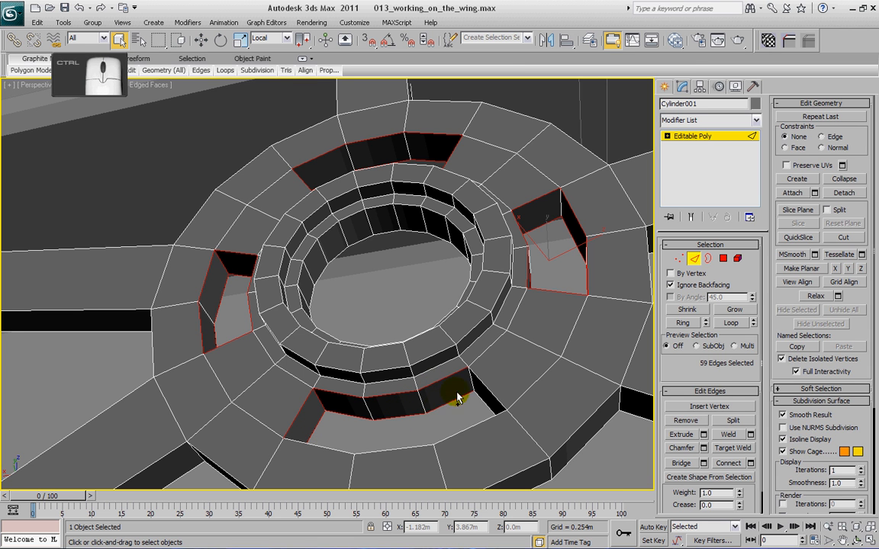
{"action": "left_click", "coordinate": [471, 381], "text": "ctrl"}
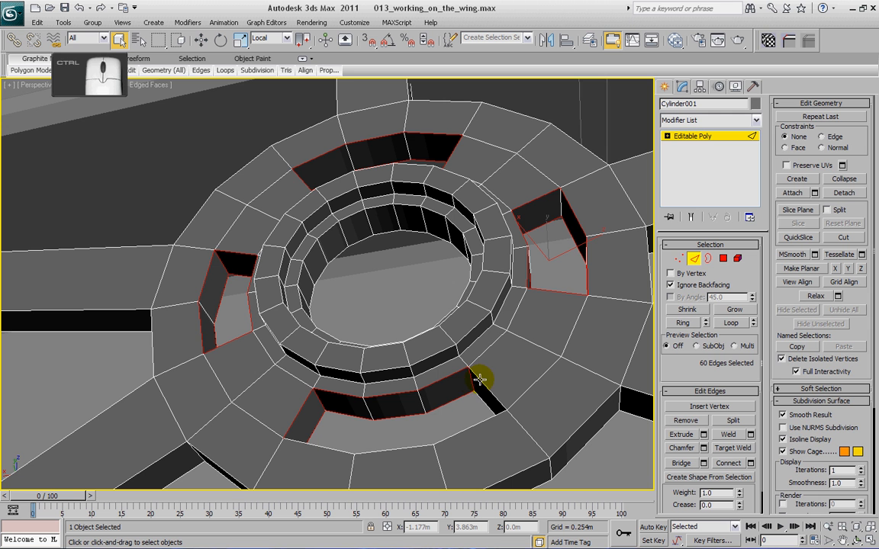
{"action": "left_click", "coordinate": [478, 387], "text": "ctrl"}
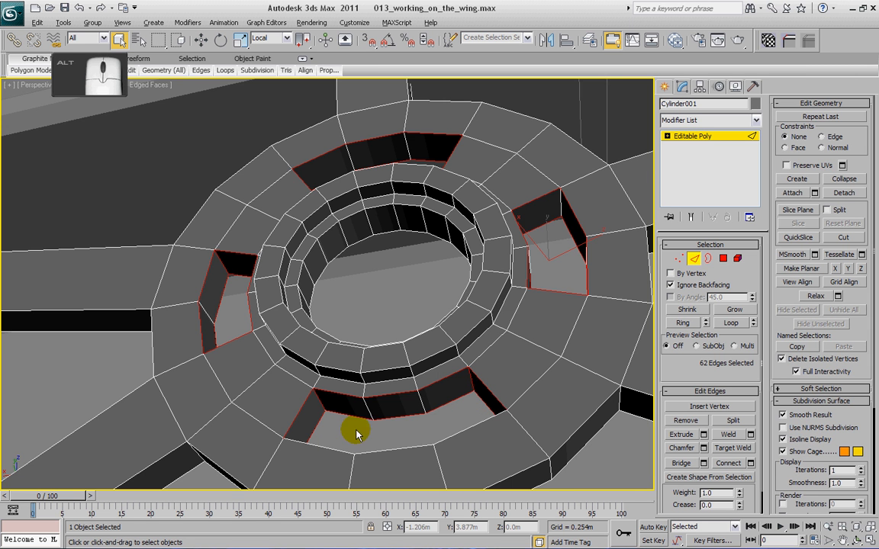
Add the outer front and rear edges and the outer corner depth edges of the lower slot to the selection
{"action": "middle_click_drag", "start_coordinate": [354, 482], "coordinate": [439, 443], "text": "alt"}
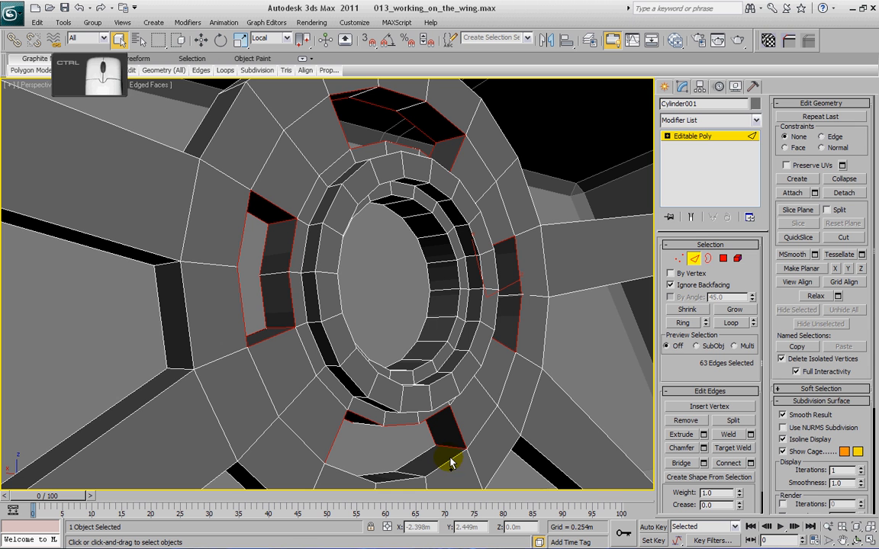
{"action": "left_click", "coordinate": [388, 472], "text": "ctrl"}
{"action": "middle_click_drag", "start_coordinate": [377, 473], "coordinate": [367, 432], "text": "alt"}
{"action": "left_click", "coordinate": [349, 444], "text": "ctrl"}
{"action": "left_click", "coordinate": [311, 458], "text": "ctrl"}
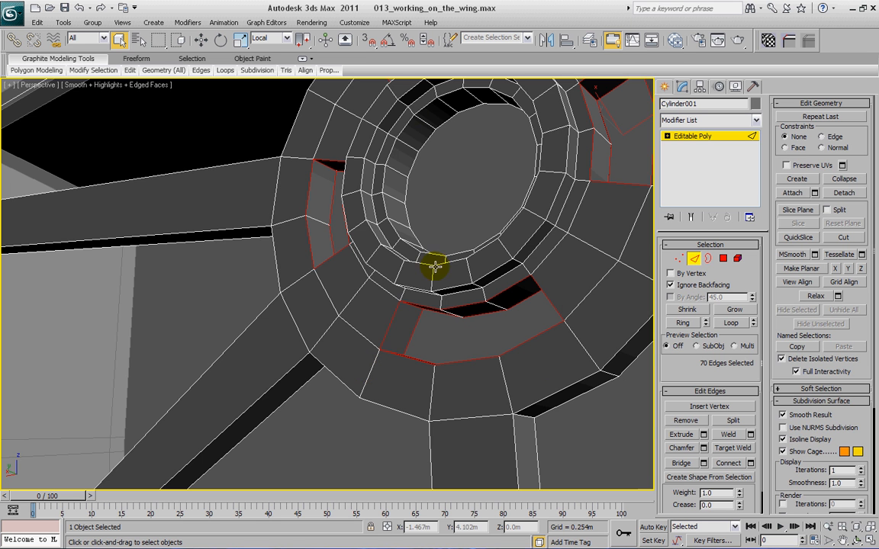
Chamfer the selected edges of all four slots by 0.002 m with one segment
{"action": "middle_click_drag", "start_coordinate": [498, 288], "coordinate": [408, 286], "text": "alt"}
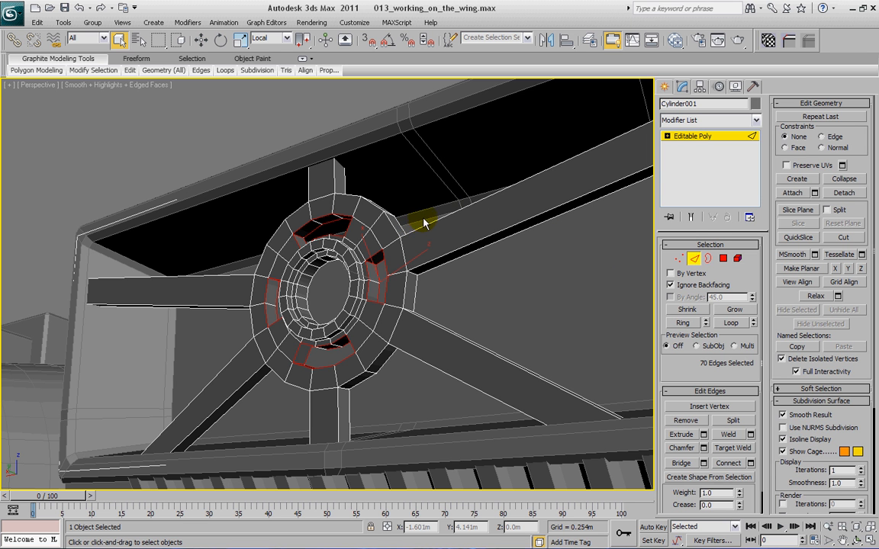
{"action": "middle_click_drag", "start_coordinate": [376, 241], "coordinate": [443, 309], "text": "alt"}
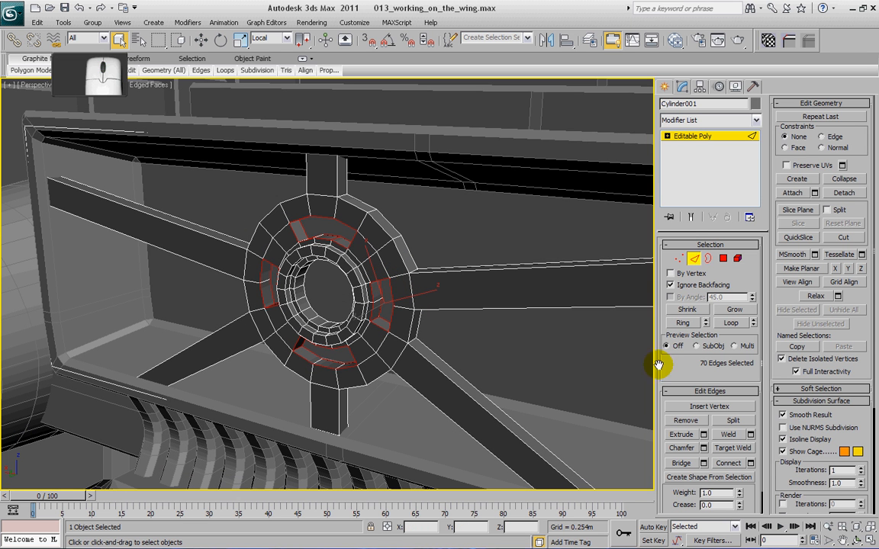
{"action": "left_click", "coordinate": [703, 448]}
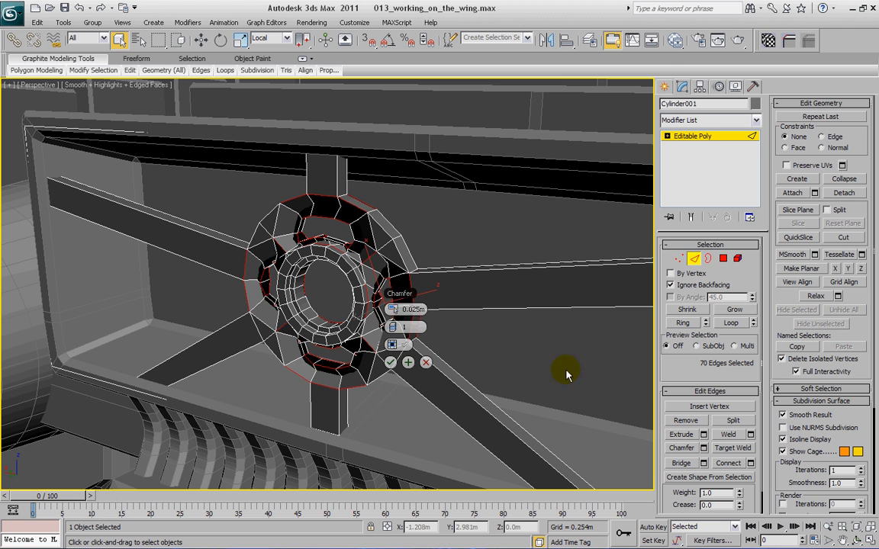
{"action": "left_click_drag", "start_coordinate": [391, 309], "coordinate": [405, 309]}
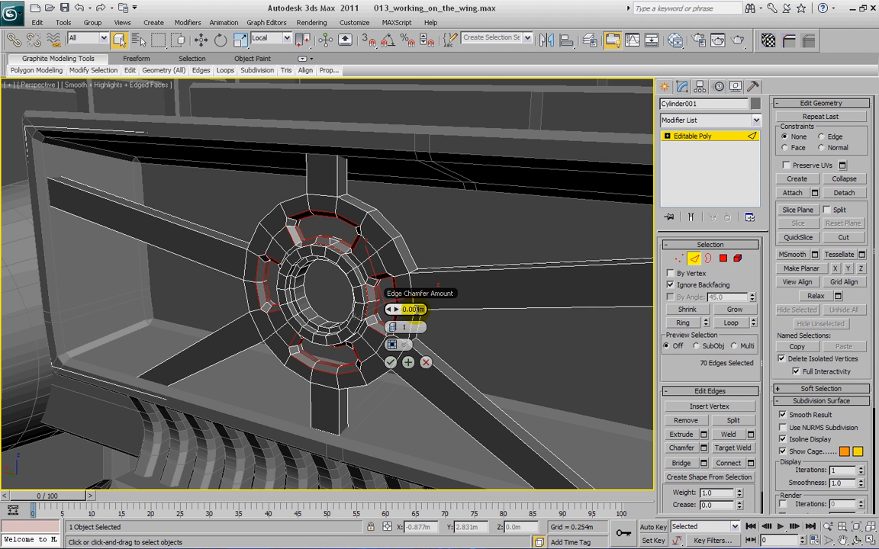
{"action": "type", "text": "0.002"}
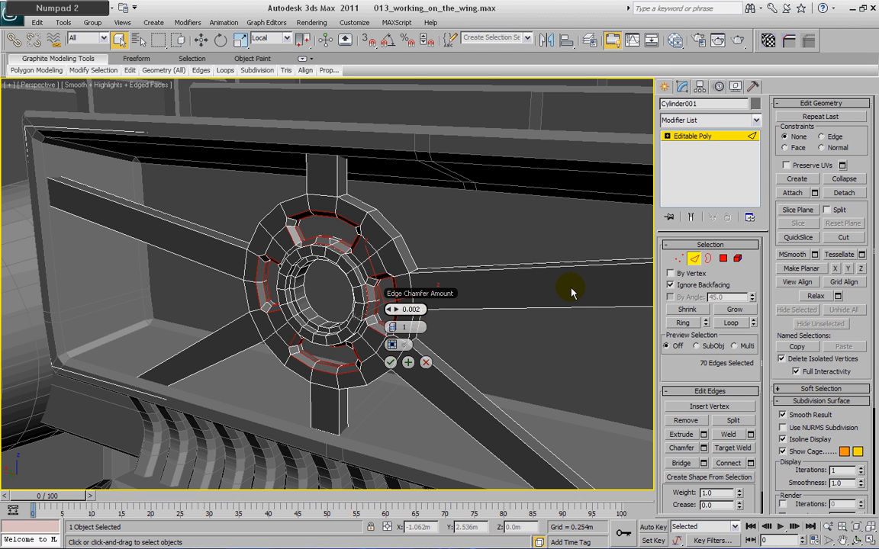
{"action": "key", "text": "Tab"}
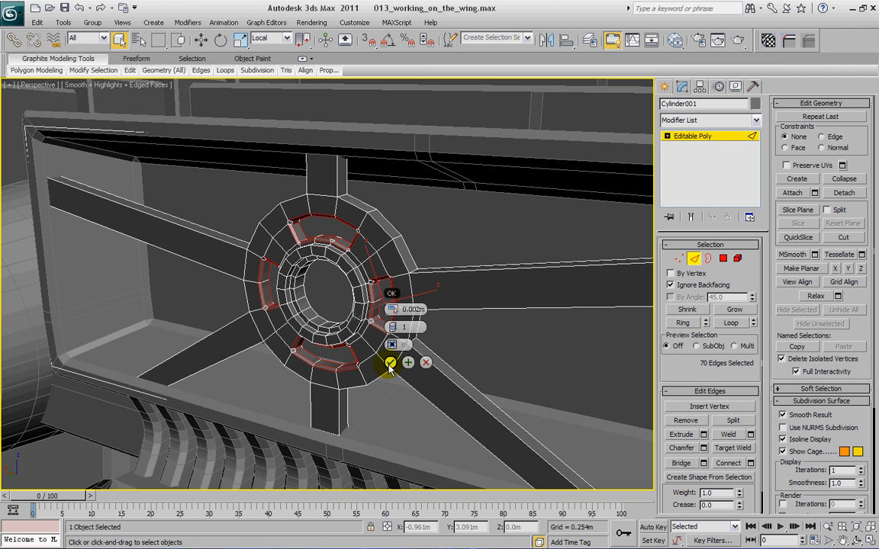
{"action": "left_click", "coordinate": [390, 363]}
Select the disc's front and rear outer rim edge loops between the top strut and the upper right arm
{"action": "scroll", "coordinate": [325, 297], "scroll_direction": "up", "scroll_amount": 6}
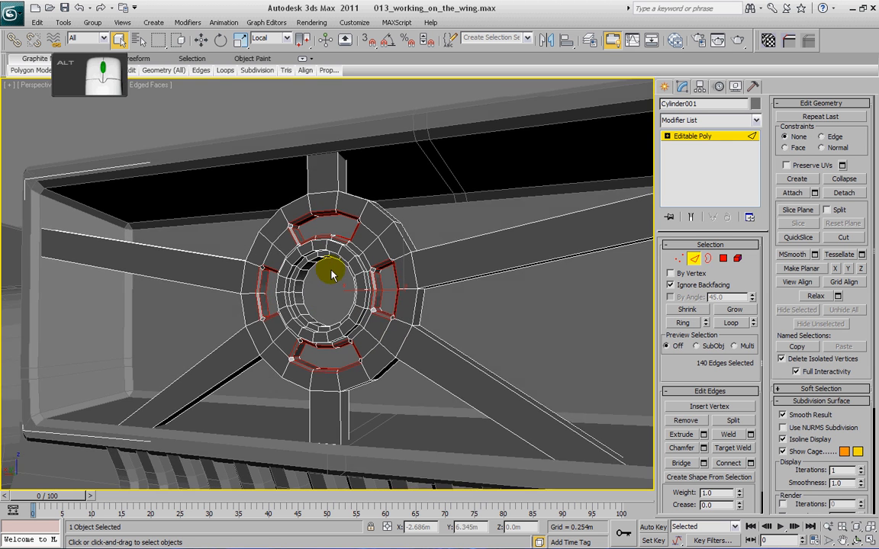
{"action": "key", "text": "z"}
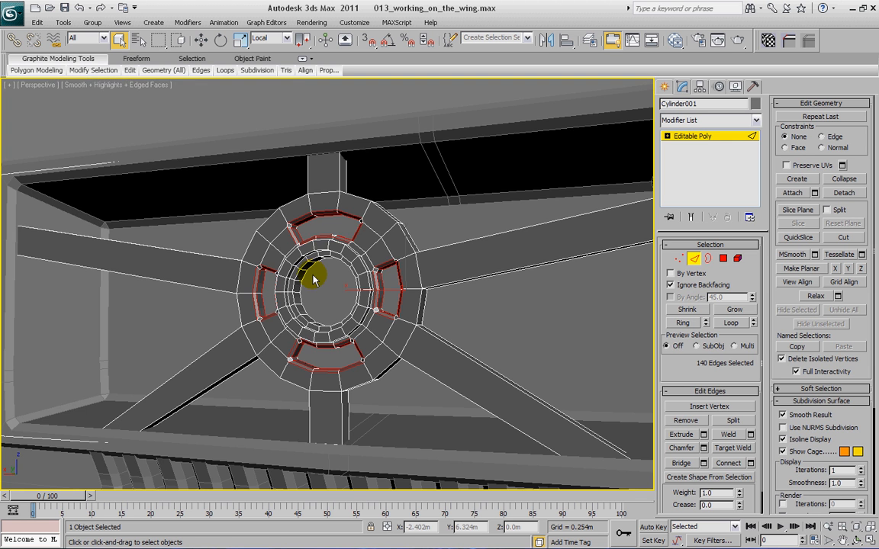
{"action": "scroll", "coordinate": [313, 280], "scroll_direction": "up", "scroll_amount": 2}
{"action": "middle_click_drag", "start_coordinate": [304, 271], "coordinate": [308, 309], "text": "alt"}
{"action": "left_click", "coordinate": [382, 128]}
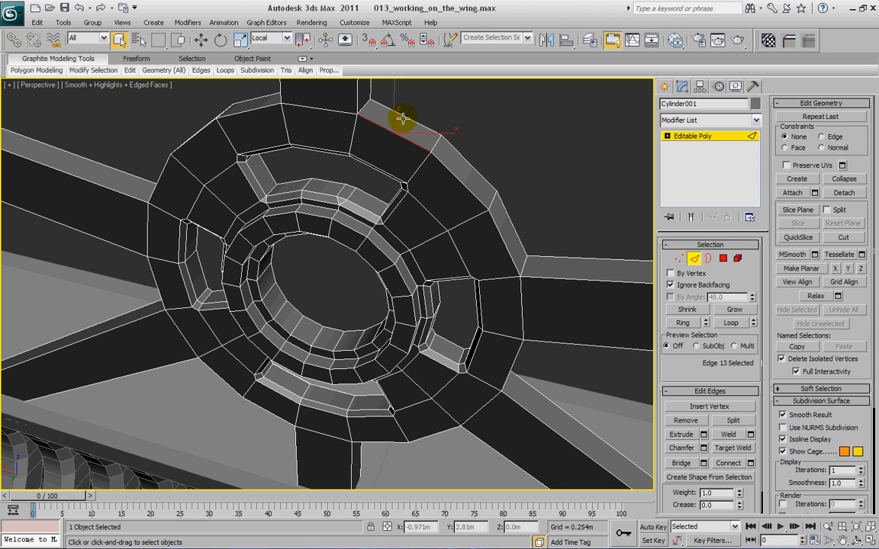
{"action": "left_click", "coordinate": [403, 117], "text": "ctrl"}
{"action": "left_click", "coordinate": [730, 323]}
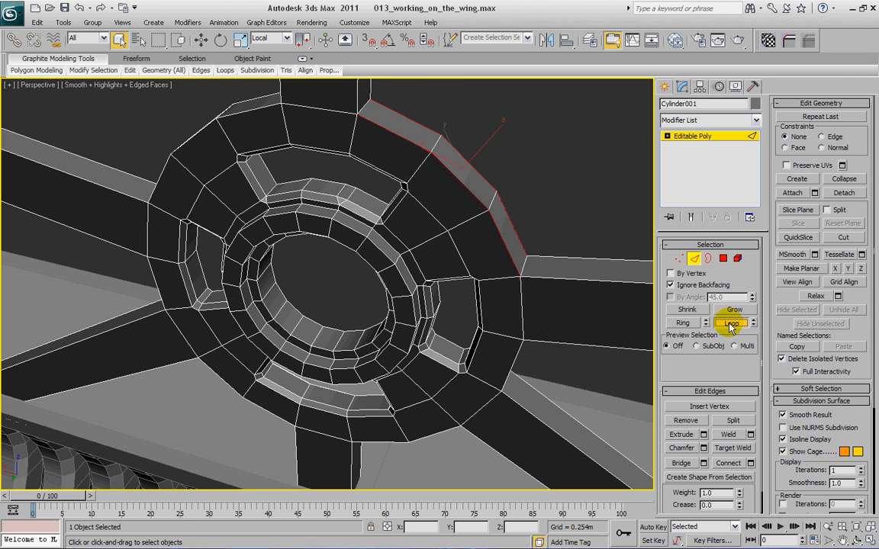
Add front and rear rim edges from the upper-left, left and lower-left rim segments between the arms to the selection
{"action": "middle_click_drag", "start_coordinate": [250, 227], "coordinate": [267, 191], "text": "alt"}
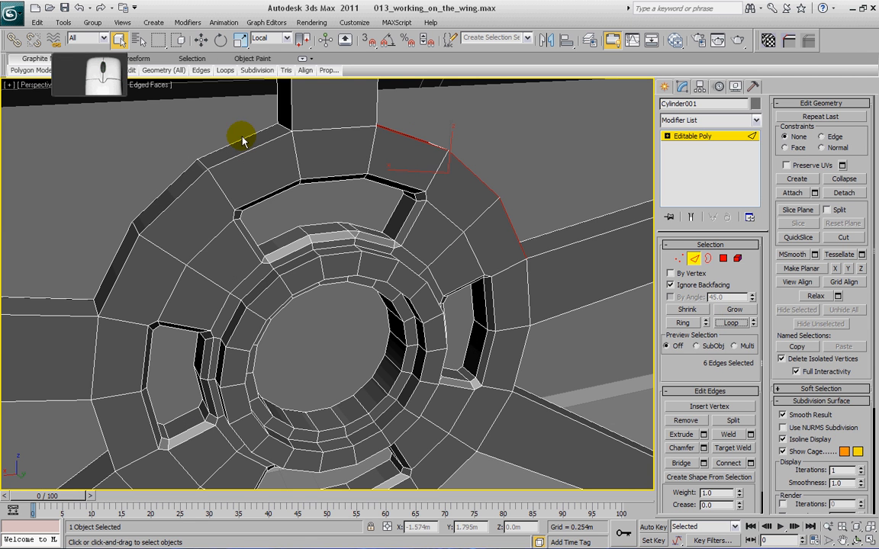
{"action": "left_click", "coordinate": [241, 138], "text": "ctrl"}
{"action": "left_click", "coordinate": [241, 138], "text": "ctrl"}
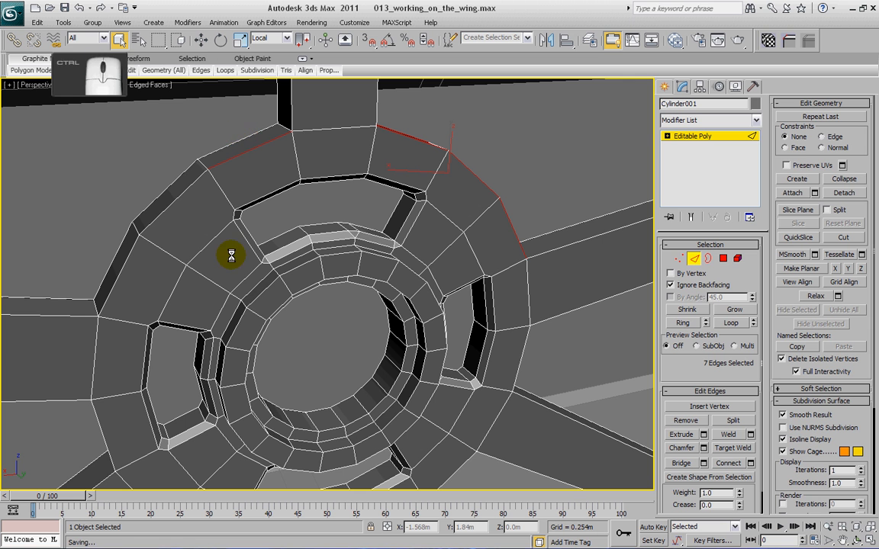
{"action": "middle_click_drag", "start_coordinate": [217, 334], "coordinate": [292, 188]}
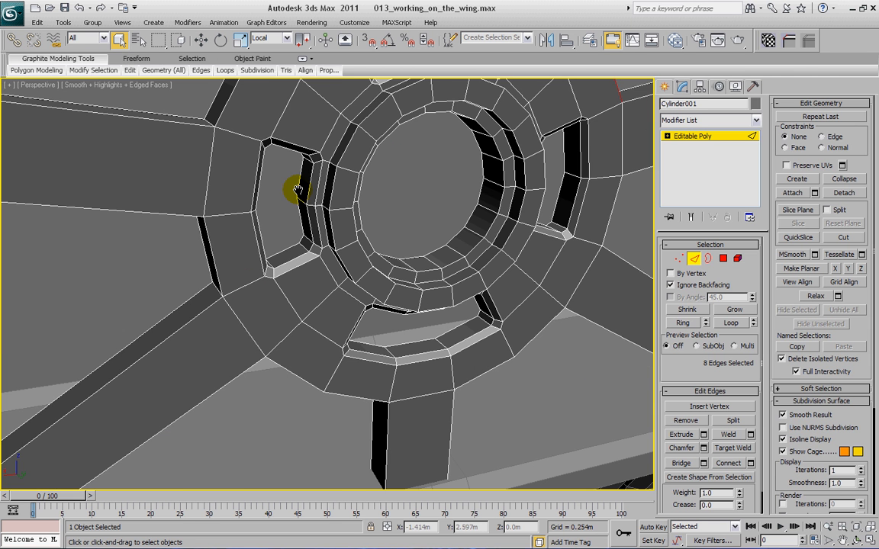
{"action": "left_click", "coordinate": [210, 250], "text": "ctrl"}
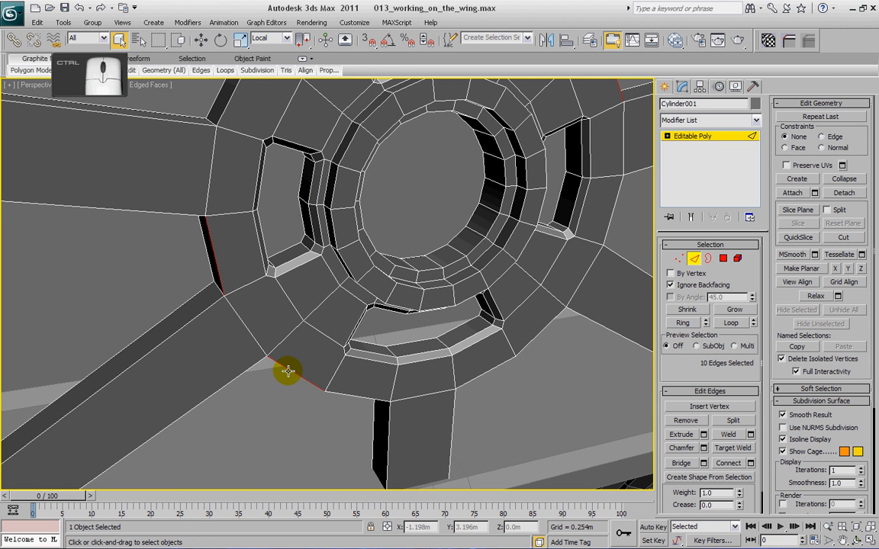
{"action": "mouse_move", "coordinate": [287, 370]}
{"action": "middle_mouse_down", "text": "alt"}
{"action": "mouse_move", "coordinate": [304, 434]}
{"action": "mouse_move", "coordinate": [308, 400]}
{"action": "mouse_move", "coordinate": [286, 387]}
{"action": "middle_mouse_up", "text": "alt"}
{"action": "left_click", "coordinate": [208, 257], "text": "ctrl"}
{"action": "left_click", "coordinate": [286, 386], "text": "ctrl"}
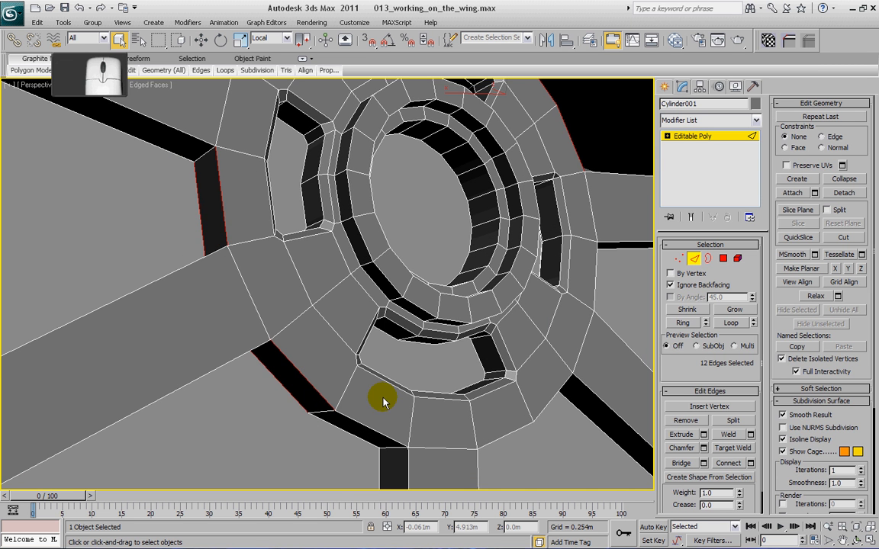
Add the lower-right and right segments' front and rear rim edges, and extend the whole rim selection to loops
{"action": "middle_click_drag", "start_coordinate": [383, 403], "coordinate": [358, 381], "text": "alt"}
{"action": "left_click", "coordinate": [509, 350], "text": "ctrl"}
{"action": "left_click", "coordinate": [510, 380], "text": "ctrl"}
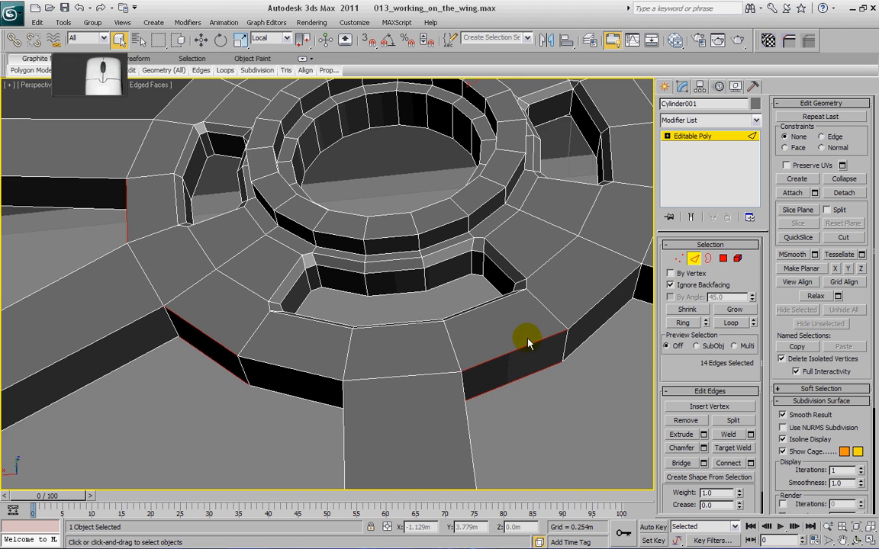
{"action": "middle_click_drag", "start_coordinate": [559, 279], "coordinate": [430, 328], "text": "alt"}
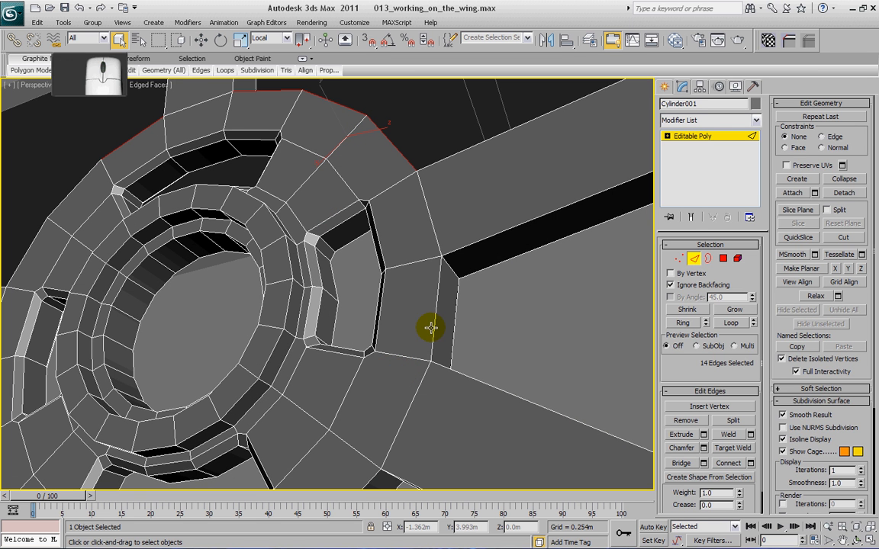
{"action": "left_click", "coordinate": [455, 321], "text": "ctrl"}
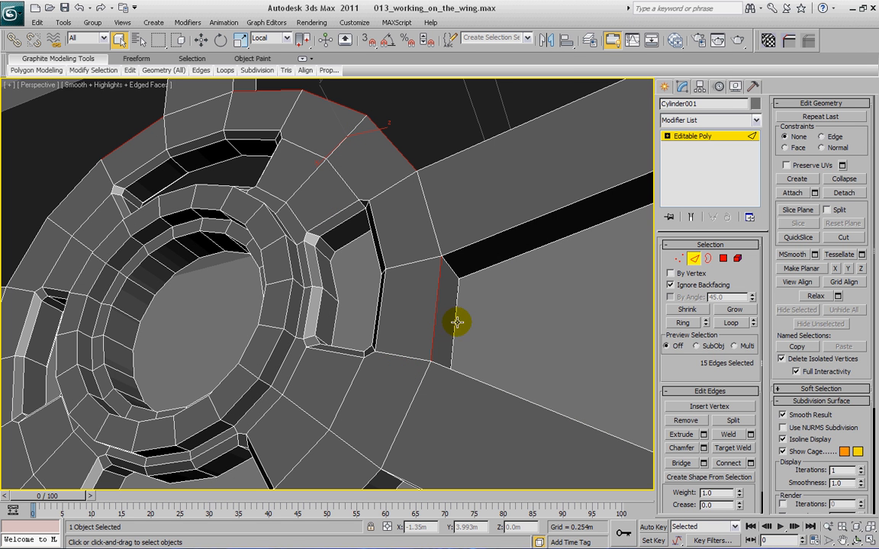
{"action": "middle_click_drag", "start_coordinate": [337, 308], "coordinate": [461, 330], "text": "alt"}
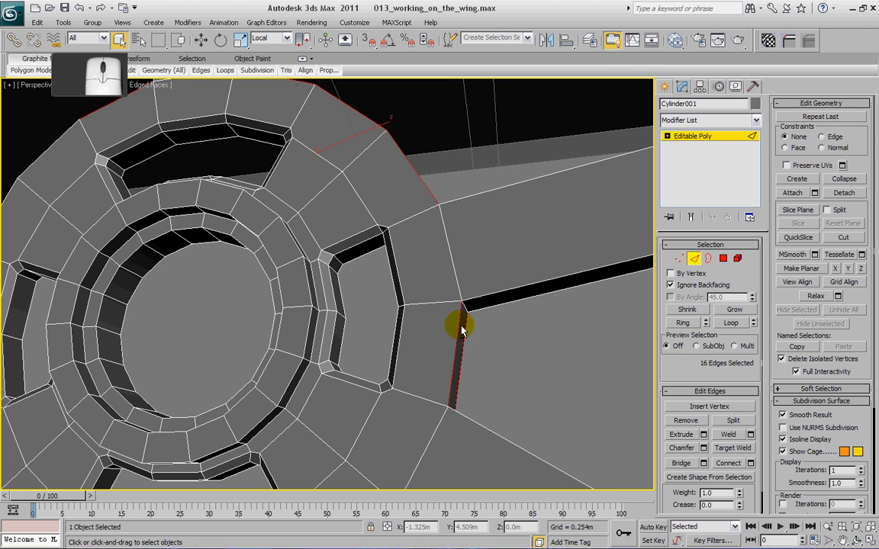
{"action": "left_click", "coordinate": [728, 323]}
Add the hub's outer and inner ring edge loops to the rim selection and chamfer all selected edges by 0.002 m
{"action": "middle_click_drag", "start_coordinate": [323, 284], "coordinate": [316, 325], "text": "alt"}
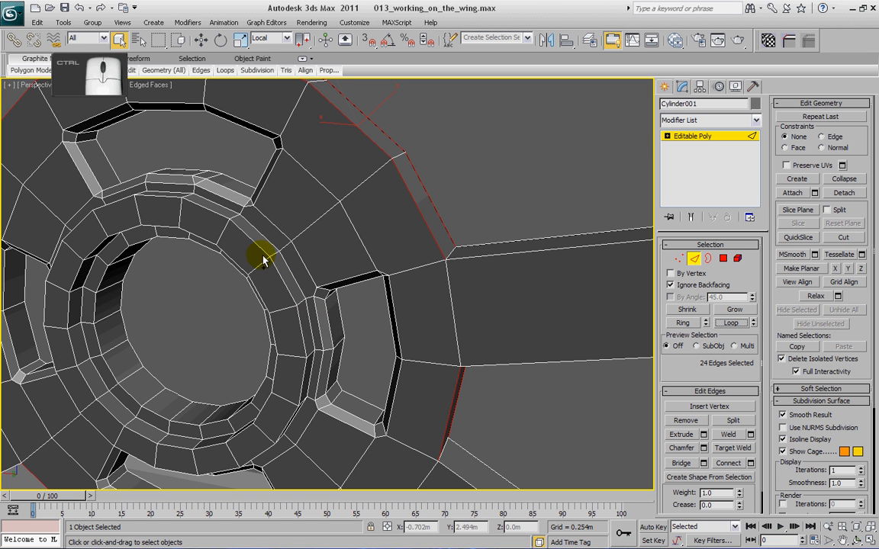
{"action": "left_click", "coordinate": [258, 234], "text": "ctrl"}
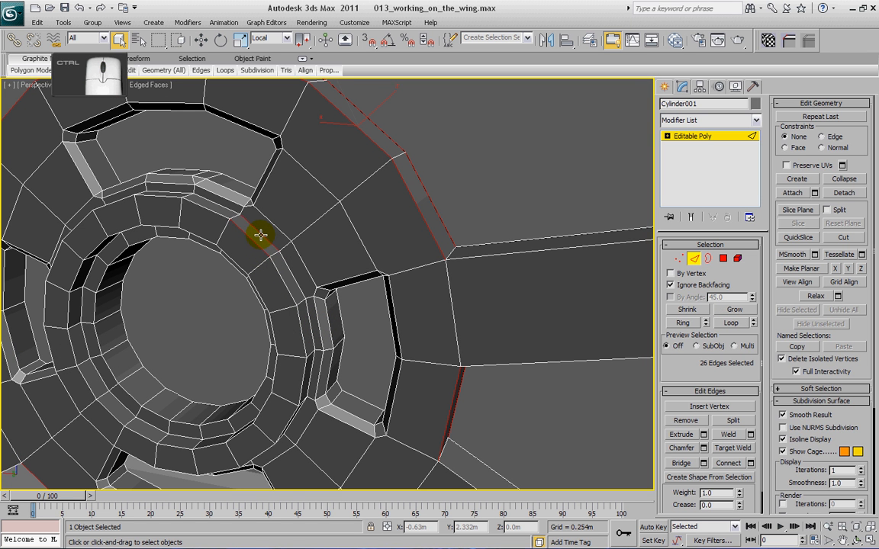
{"action": "middle_click_drag", "start_coordinate": [206, 284], "coordinate": [217, 230], "text": "alt"}
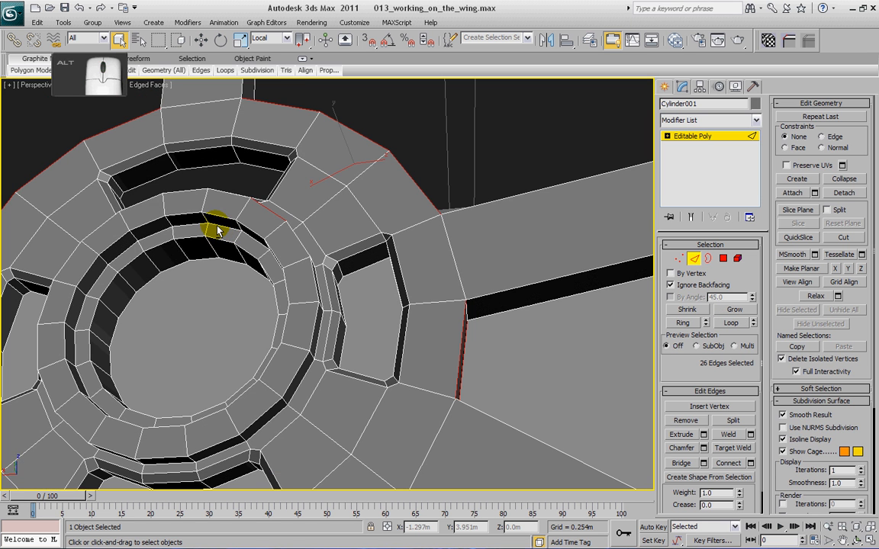
{"action": "left_click", "coordinate": [220, 226], "text": "ctrl"}
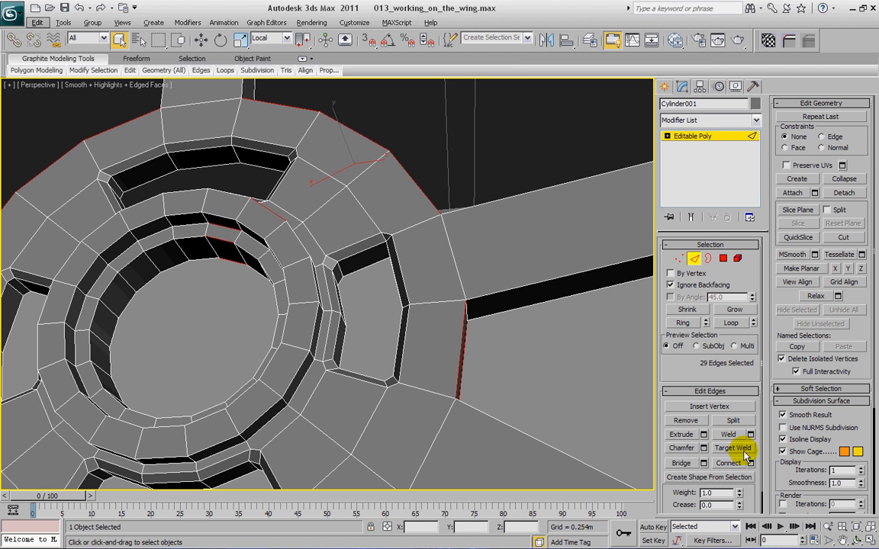
{"action": "left_click", "coordinate": [730, 324]}
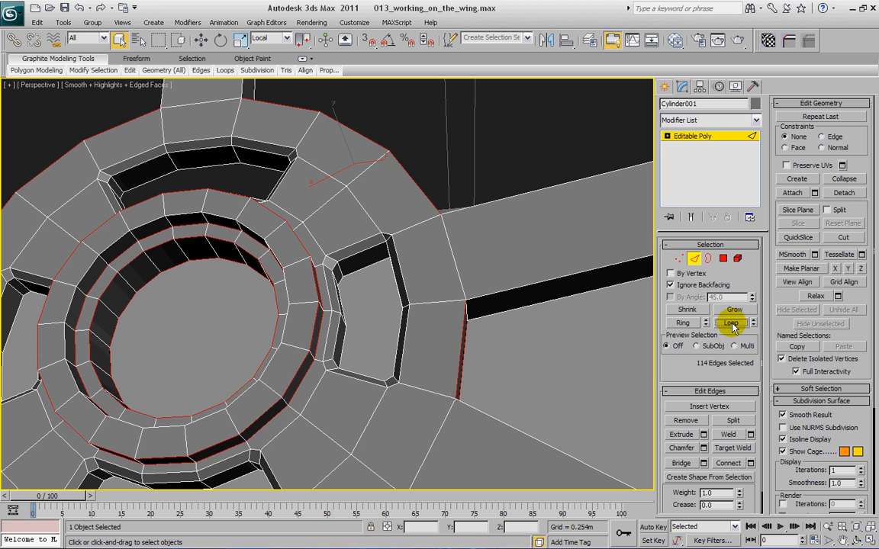
{"action": "left_click", "coordinate": [703, 447]}
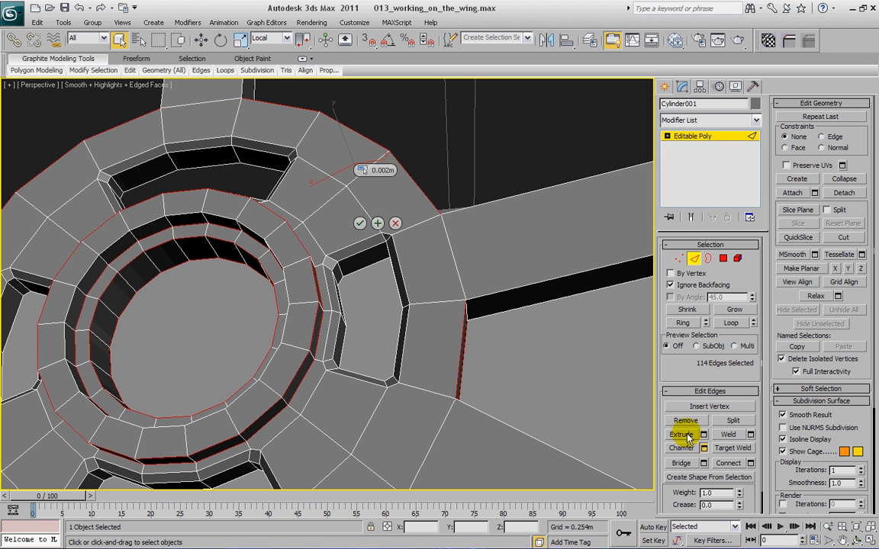
{"action": "left_click", "coordinate": [360, 223]}
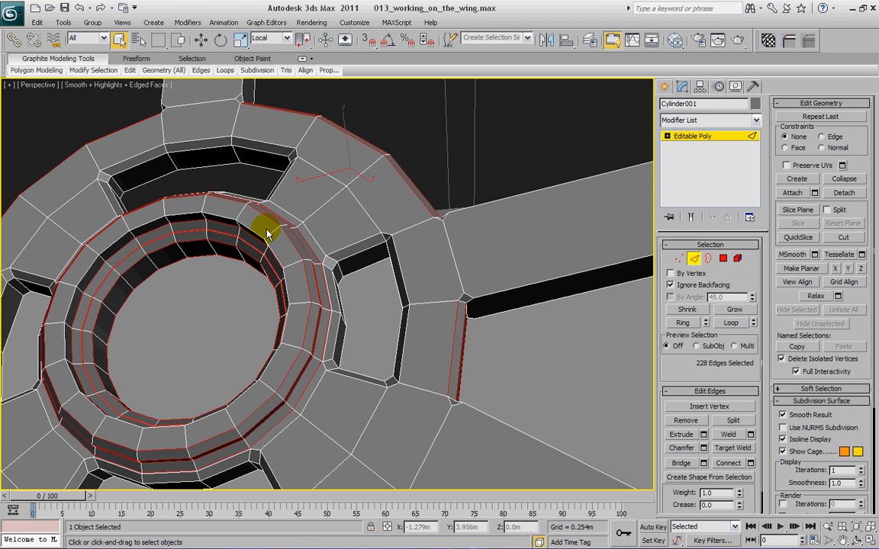
Select the long edges of all six struts and arms radiating from the disc
{"action": "middle_click_drag", "start_coordinate": [267, 234], "coordinate": [318, 234]}
{"action": "scroll", "coordinate": [318, 234], "scroll_direction": "down", "scroll_amount": 4}
{"action": "middle_click_drag", "start_coordinate": [363, 351], "coordinate": [365, 392], "text": "alt"}
{"action": "middle_click_drag", "start_coordinate": [493, 317], "coordinate": [431, 334]}
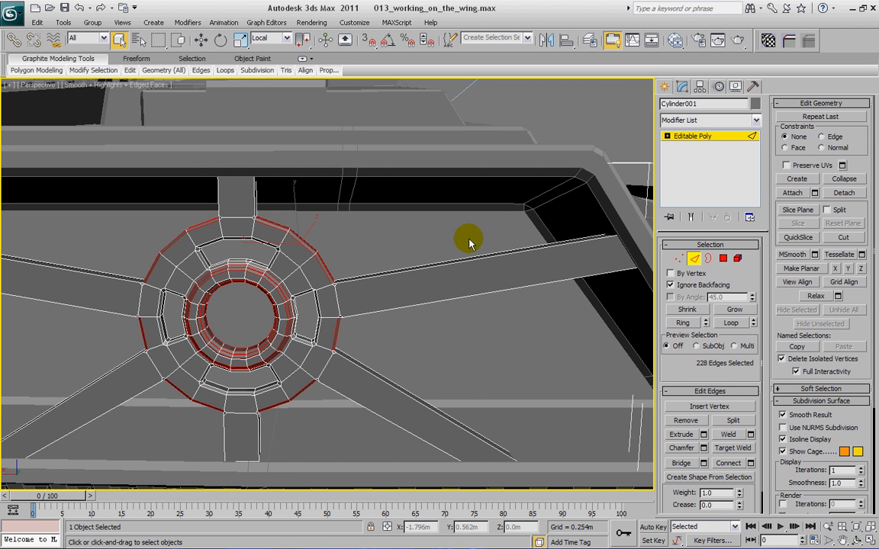
{"action": "left_click_drag", "start_coordinate": [418, 238], "coordinate": [512, 321]}
{"action": "left_click_drag", "start_coordinate": [457, 397], "coordinate": [395, 432], "text": "ctrl"}
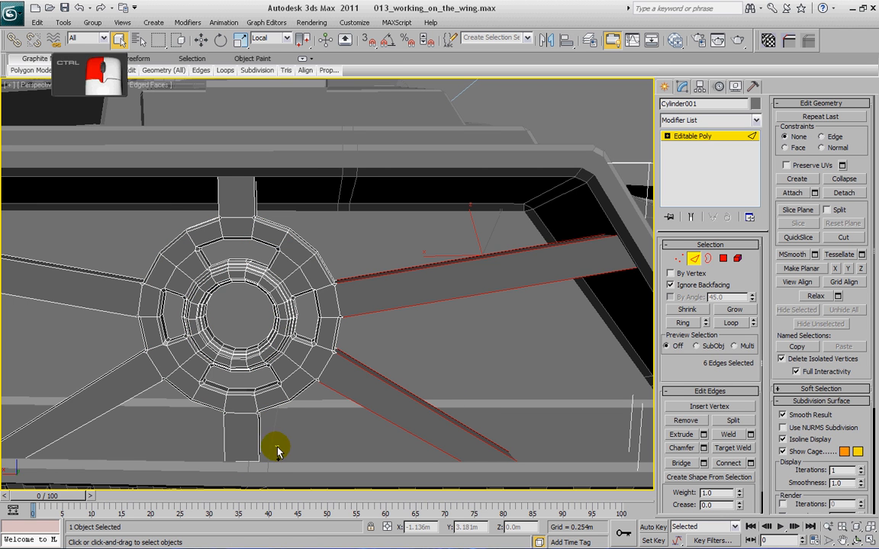
{"action": "left_click_drag", "start_coordinate": [278, 451], "coordinate": [216, 462], "text": "ctrl"}
{"action": "left_click_drag", "start_coordinate": [57, 349], "coordinate": [73, 372], "text": "ctrl"}
{"action": "left_click_drag", "start_coordinate": [51, 212], "coordinate": [73, 299], "text": "ctrl"}
{"action": "left_click_drag", "start_coordinate": [200, 192], "coordinate": [254, 167], "text": "ctrl"}
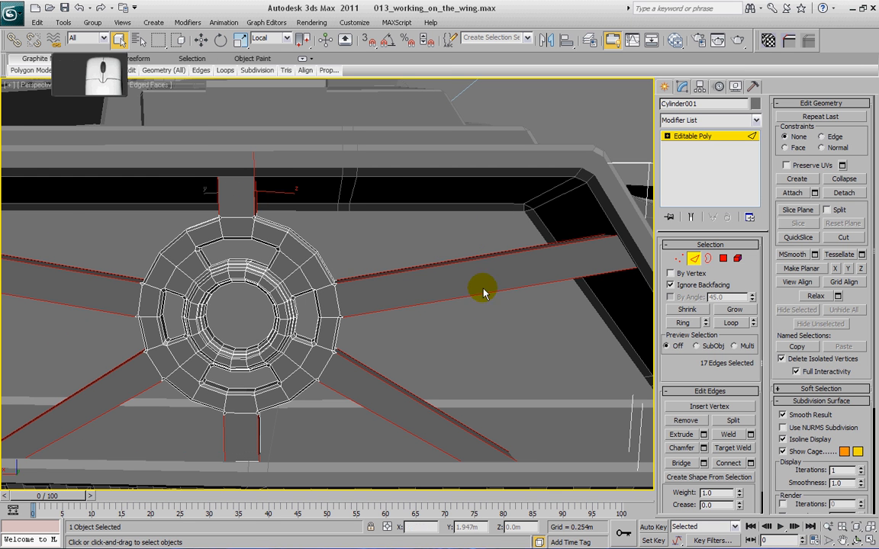
Add the depth edges where the top strut's right side and both sides of the upper right arm meet the rim
{"action": "middle_click_drag", "start_coordinate": [435, 260], "coordinate": [252, 221], "text": "alt"}
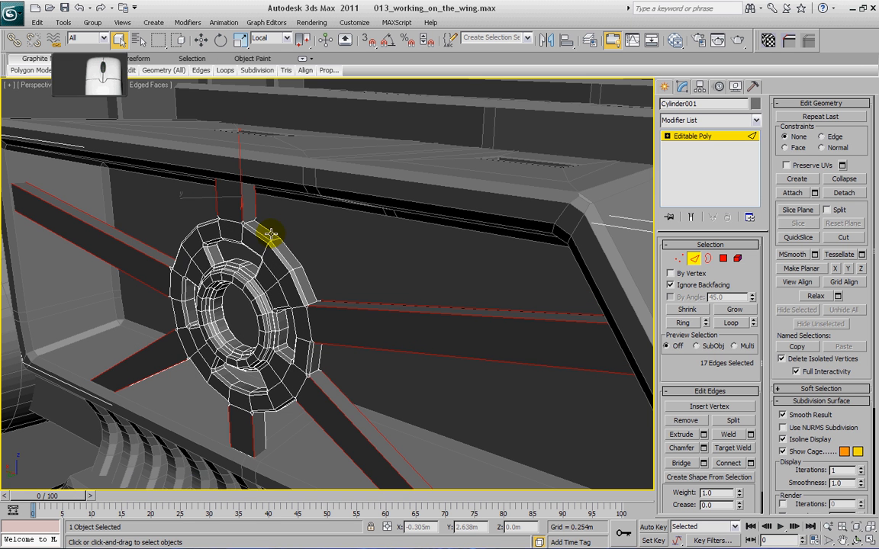
{"action": "left_click", "coordinate": [230, 255], "text": "ctrl"}
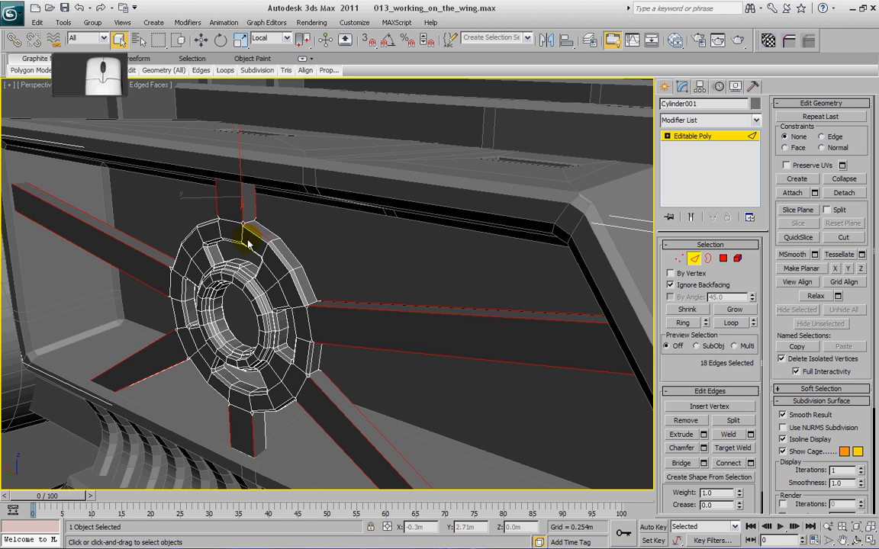
{"action": "key", "text": "ctrl+z"}
{"action": "scroll", "coordinate": [343, 263], "scroll_direction": "up", "scroll_amount": 5}
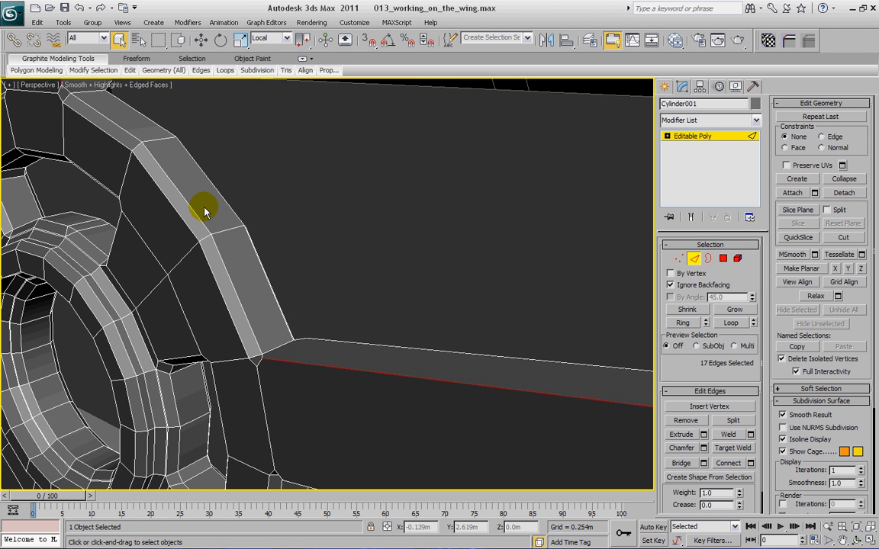
{"action": "middle_click_drag", "start_coordinate": [205, 213], "coordinate": [183, 222], "text": "alt"}
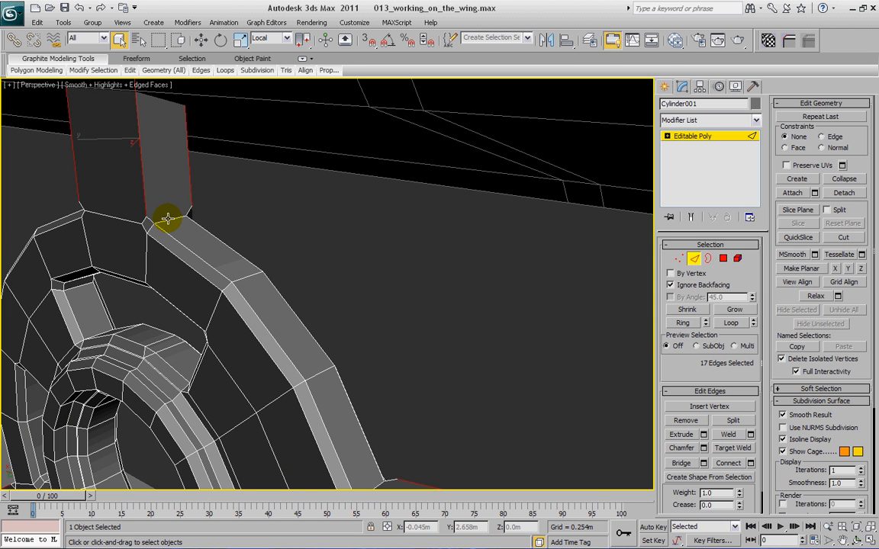
{"action": "left_click", "coordinate": [168, 219], "text": "ctrl"}
{"action": "middle_click_drag", "start_coordinate": [322, 355], "coordinate": [300, 271]}
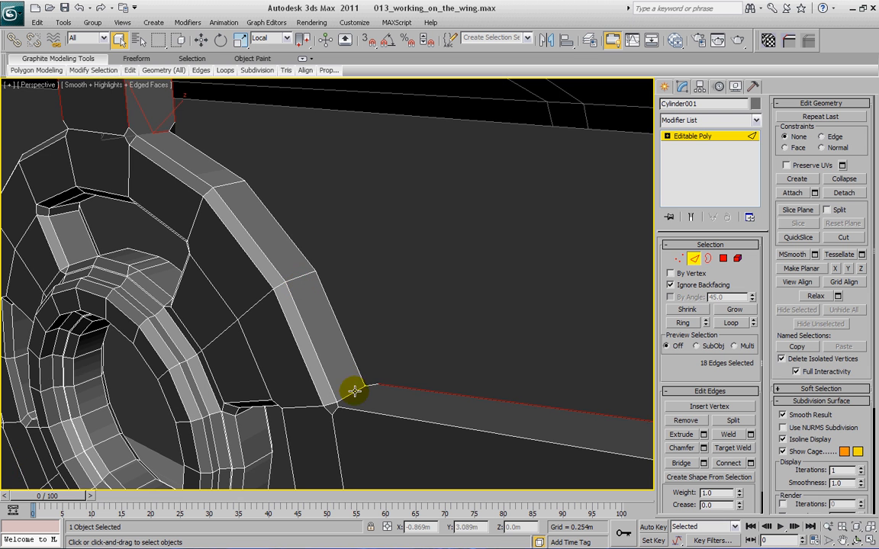
{"action": "middle_click_drag", "start_coordinate": [350, 392], "coordinate": [353, 373], "text": "alt"}
{"action": "left_click", "coordinate": [345, 348], "text": "ctrl"}
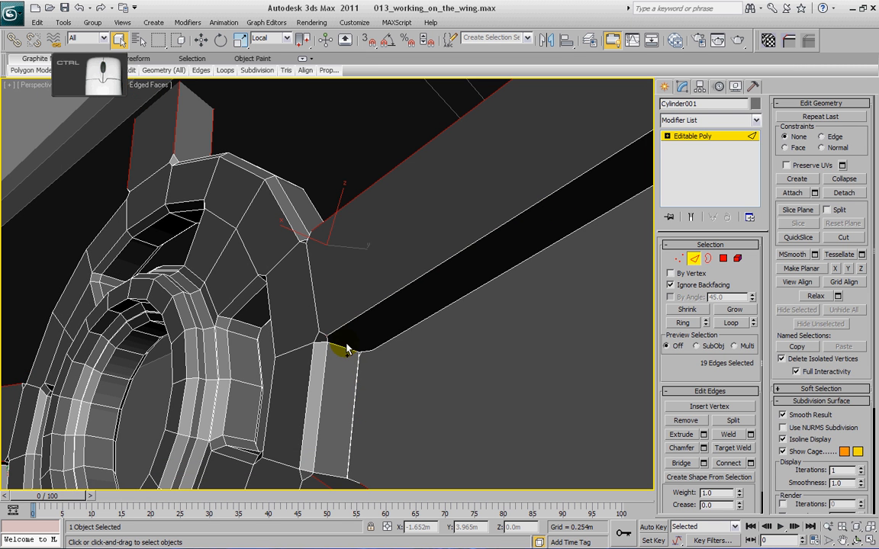
Add the depth edges where both sides of the lower right arm and of the bottom strut meet the rim
{"action": "middle_click_drag", "start_coordinate": [363, 435], "coordinate": [329, 373], "text": "alt"}
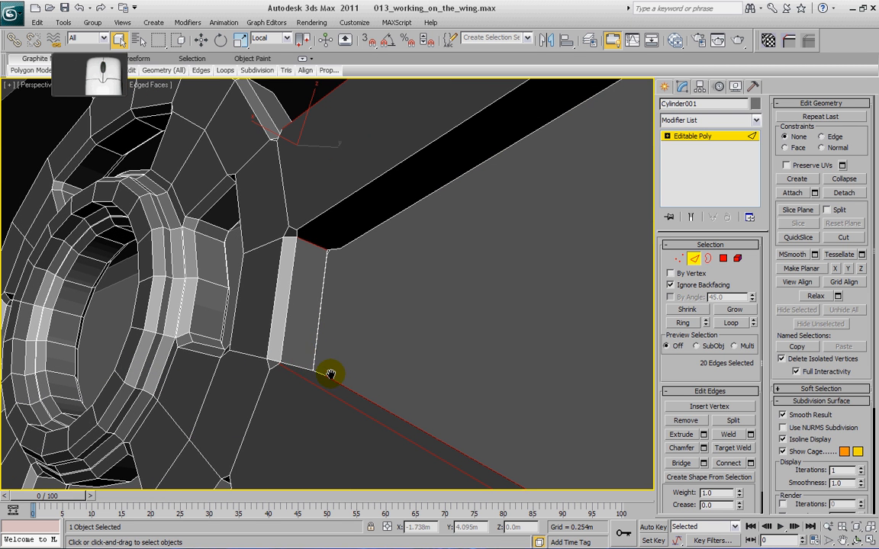
{"action": "middle_click_drag", "start_coordinate": [296, 364], "coordinate": [263, 402], "text": "alt"}
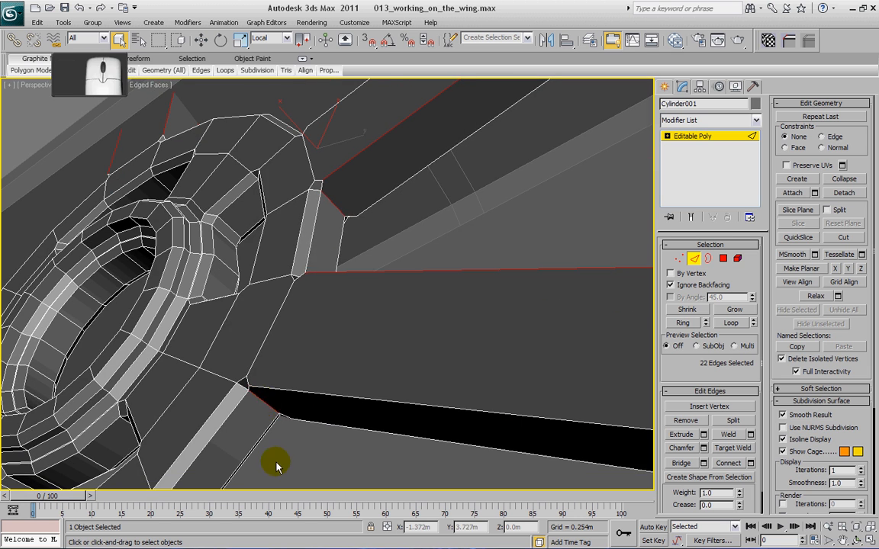
{"action": "middle_click_drag", "start_coordinate": [276, 467], "coordinate": [345, 367]}
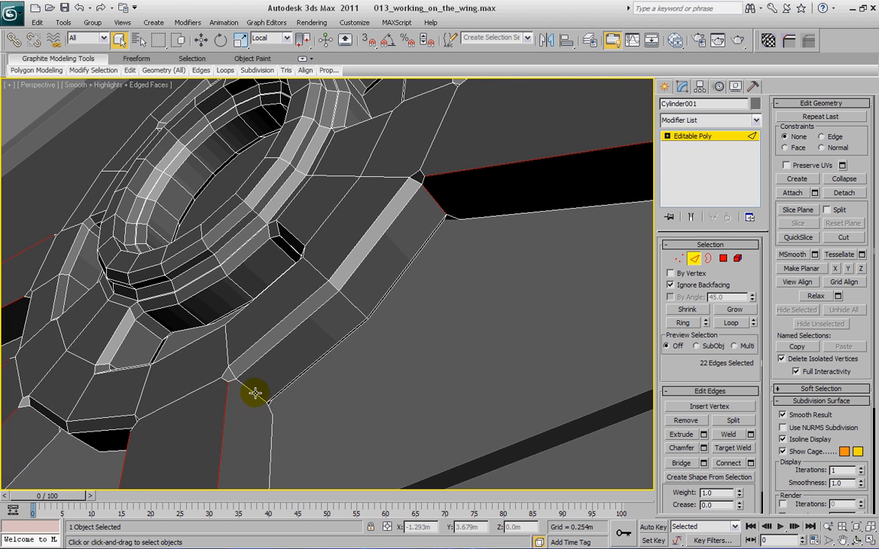
{"action": "left_click", "coordinate": [226, 352], "text": "ctrl"}
{"action": "middle_click_drag", "start_coordinate": [147, 436], "coordinate": [216, 333], "text": "alt"}
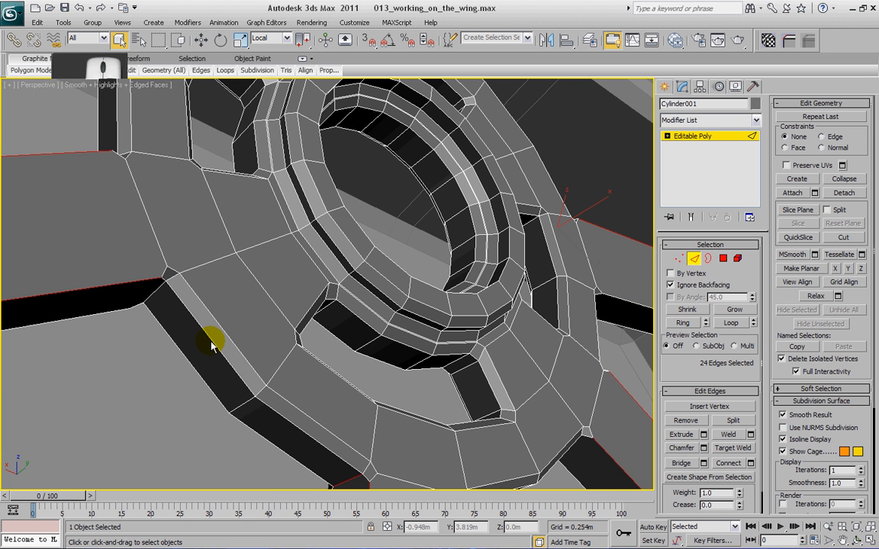
Add the depth edges where both sides of the lower left arm meet the disc's rim
{"action": "left_click", "coordinate": [153, 292], "text": "ctrl"}
{"action": "middle_click_drag", "start_coordinate": [138, 217], "coordinate": [288, 388], "text": "alt"}
{"action": "left_click", "coordinate": [297, 364], "text": "ctrl"}
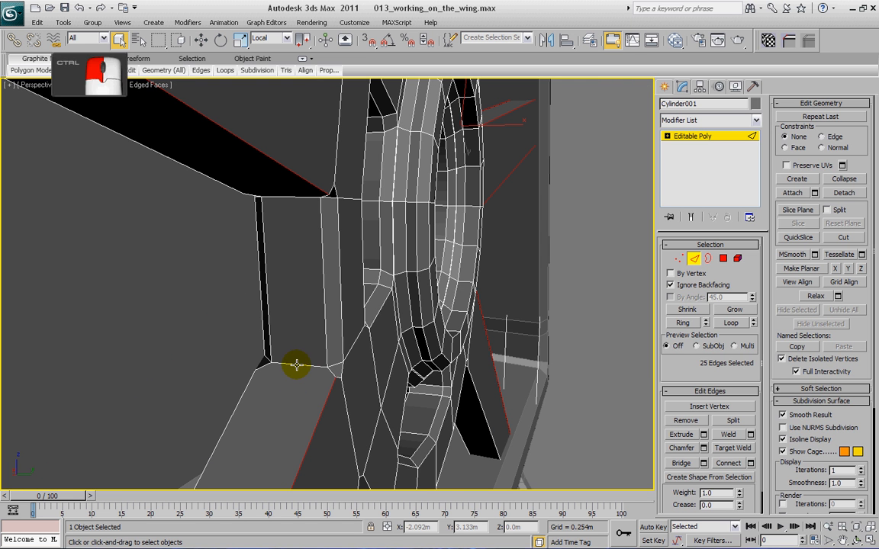
Add the depth edges where both sides of the upper left arm and the top strut's left side meet the rim
{"action": "middle_click_drag", "start_coordinate": [257, 280], "coordinate": [341, 250], "text": "alt"}
{"action": "middle_click_drag", "start_coordinate": [306, 128], "coordinate": [298, 214]}
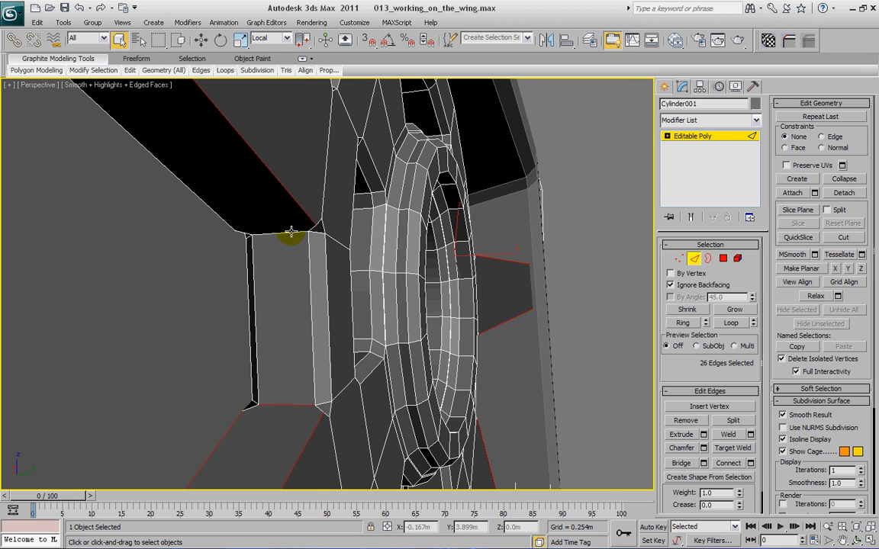
{"action": "left_click", "coordinate": [279, 233], "text": "ctrl"}
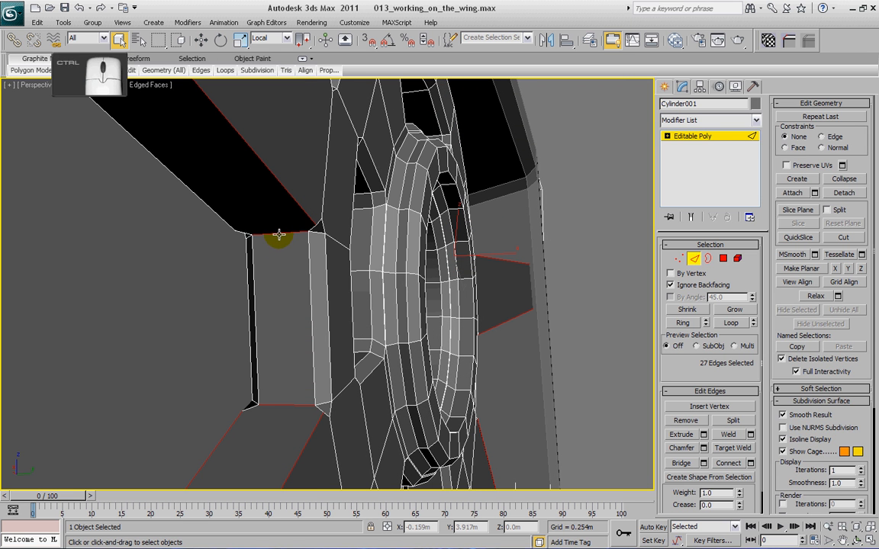
{"action": "middle_click_drag", "start_coordinate": [267, 275], "coordinate": [181, 328], "text": "alt"}
{"action": "left_click", "coordinate": [156, 297], "text": "ctrl"}
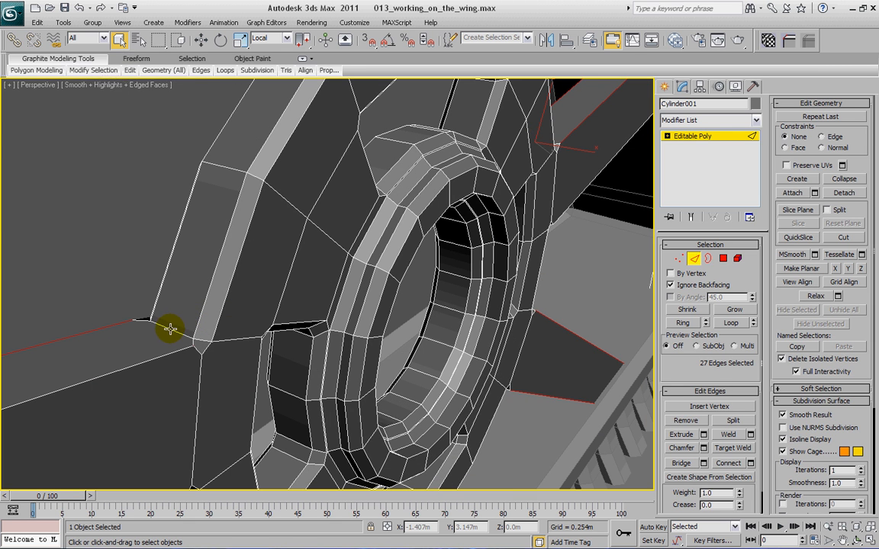
{"action": "middle_click_drag", "start_coordinate": [231, 210], "coordinate": [202, 416]}
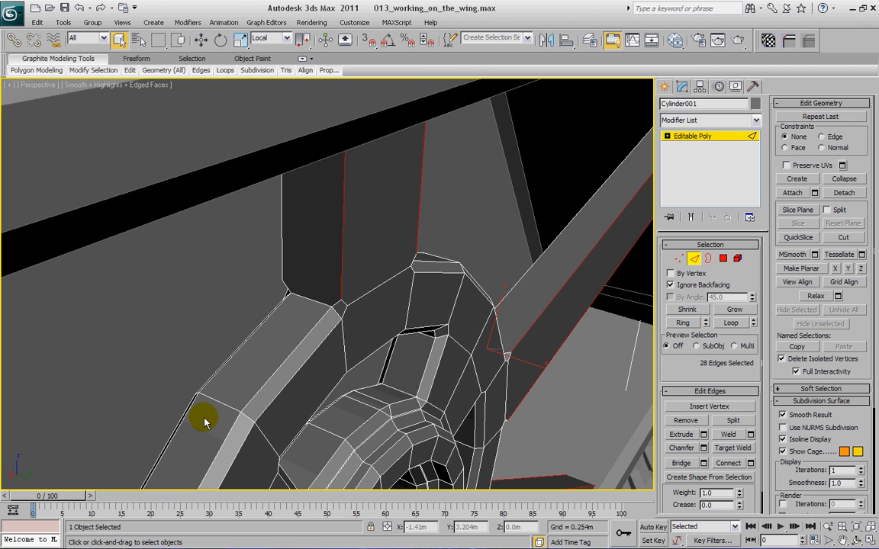
{"action": "left_click", "coordinate": [312, 303], "text": "ctrl"}
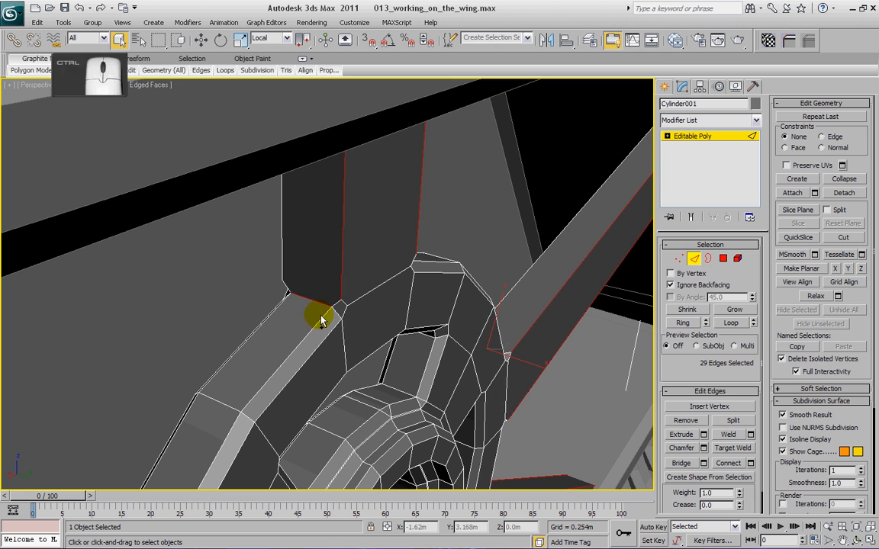
Add the remaining unselected long edges of the radiating struts and arms to the edge selection
{"action": "middle_click_drag", "start_coordinate": [330, 366], "coordinate": [251, 408], "text": "alt"}
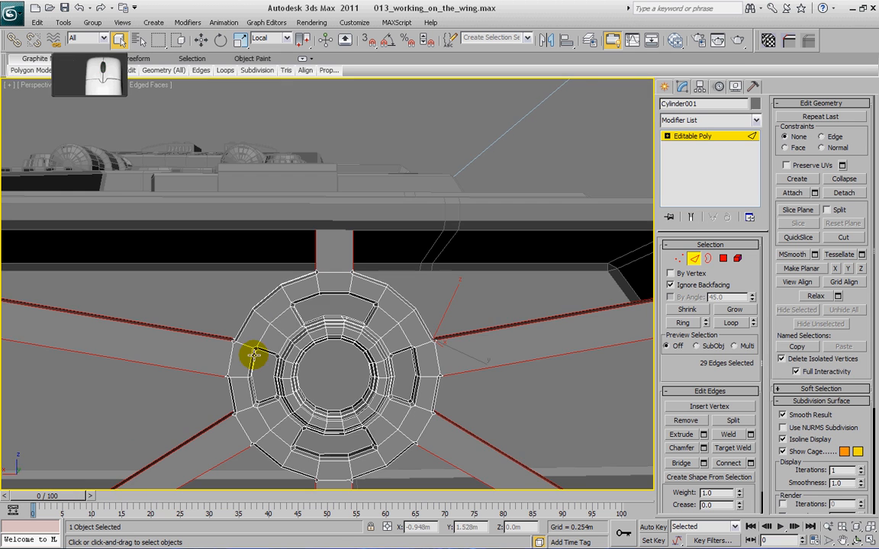
{"action": "middle_click_drag", "start_coordinate": [347, 412], "coordinate": [310, 341]}
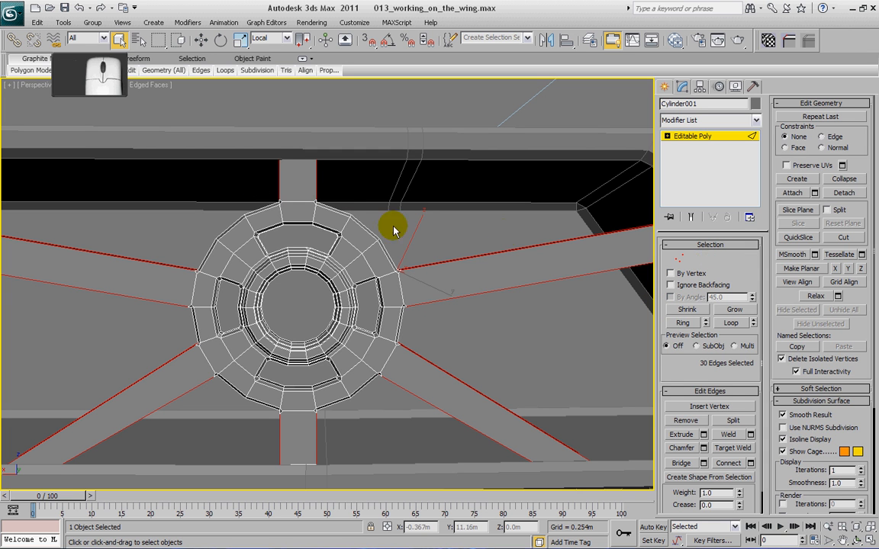
{"action": "left_click_drag", "start_coordinate": [504, 233], "coordinate": [521, 288], "text": "ctrl"}
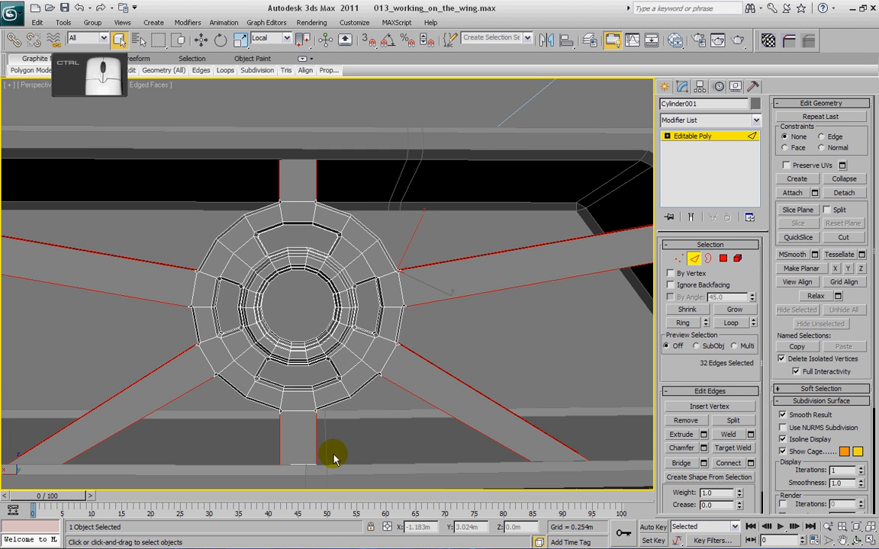
{"action": "left_click_drag", "start_coordinate": [333, 453], "coordinate": [250, 459], "text": "ctrl"}
{"action": "left_click_drag", "start_coordinate": [99, 352], "coordinate": [163, 418], "text": "ctrl"}
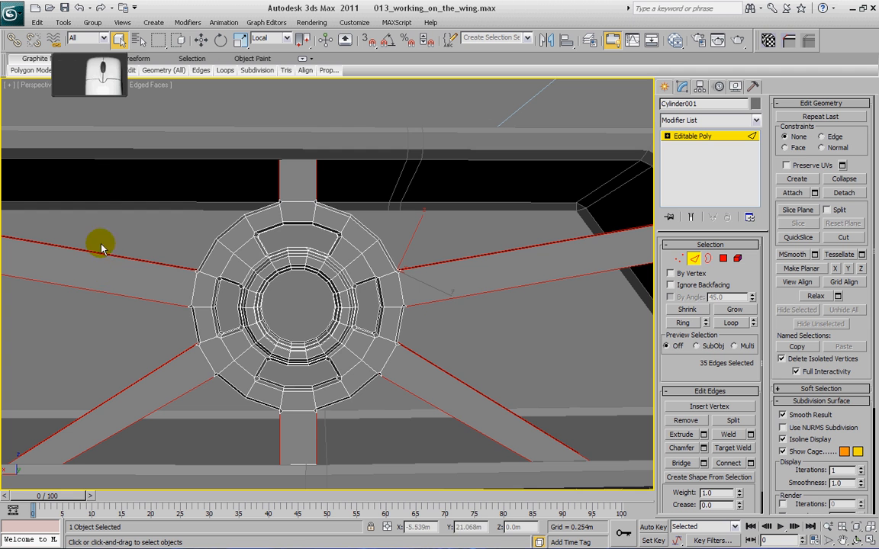
{"action": "left_click_drag", "start_coordinate": [104, 300], "coordinate": [105, 301], "text": "ctrl"}
Chamfer all selected strut and arm edges by 0.002 m with one segment
{"action": "middle_click_drag", "start_coordinate": [274, 382], "coordinate": [327, 390], "text": "alt"}
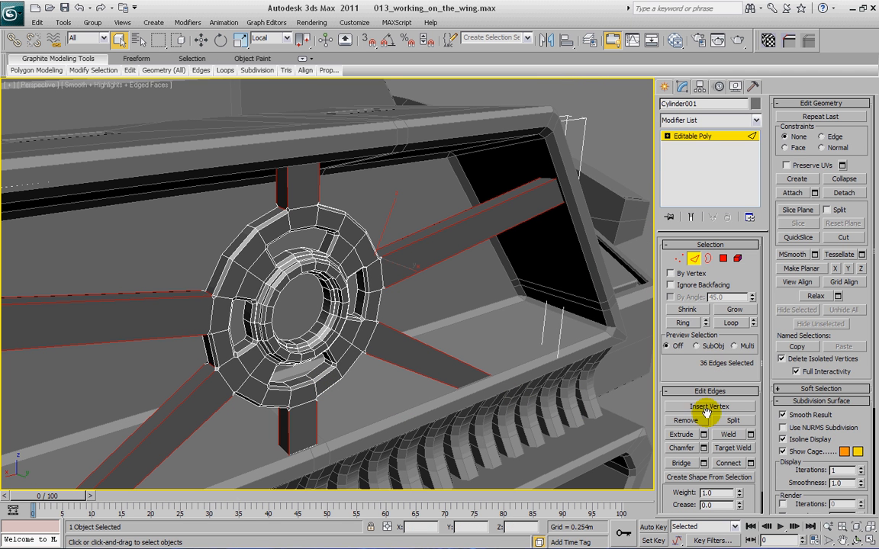
{"action": "left_click", "coordinate": [705, 450]}
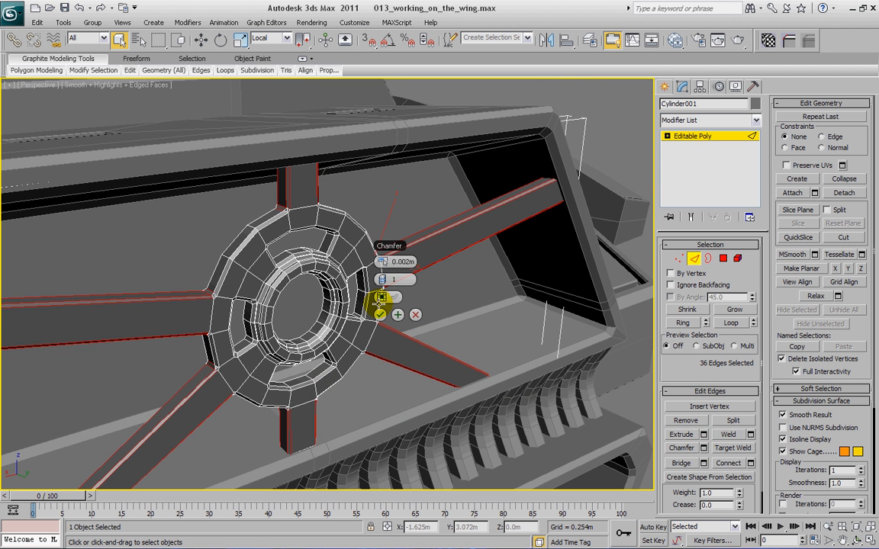
{"action": "left_click", "coordinate": [380, 315]}
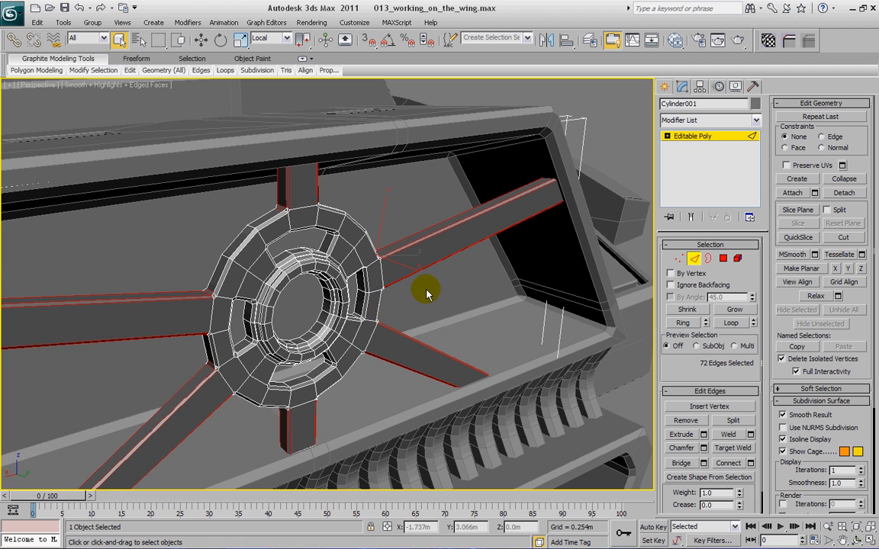
Leave edge editing and make one independent copy of the whole disc, moved straight down onto the lower recessed face
{"action": "middle_click_drag", "start_coordinate": [382, 260], "coordinate": [364, 392], "text": "alt"}
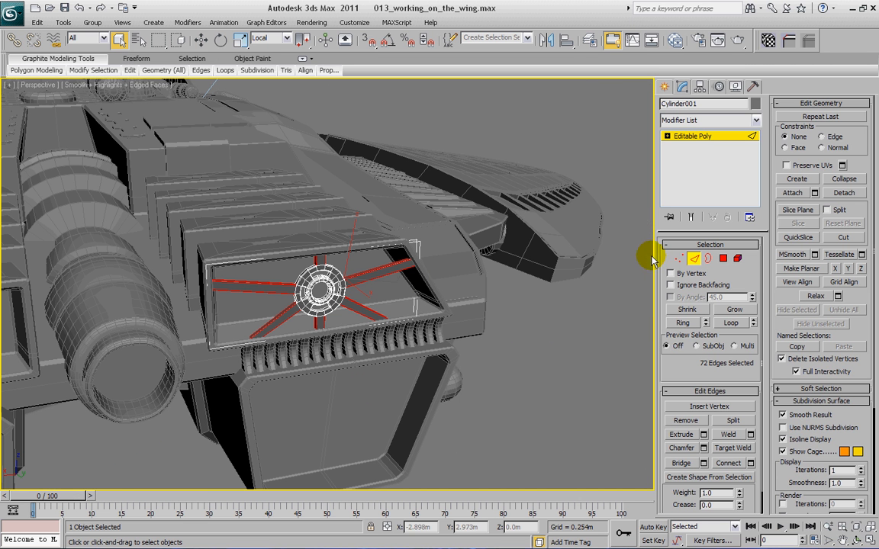
{"action": "left_click", "coordinate": [694, 258]}
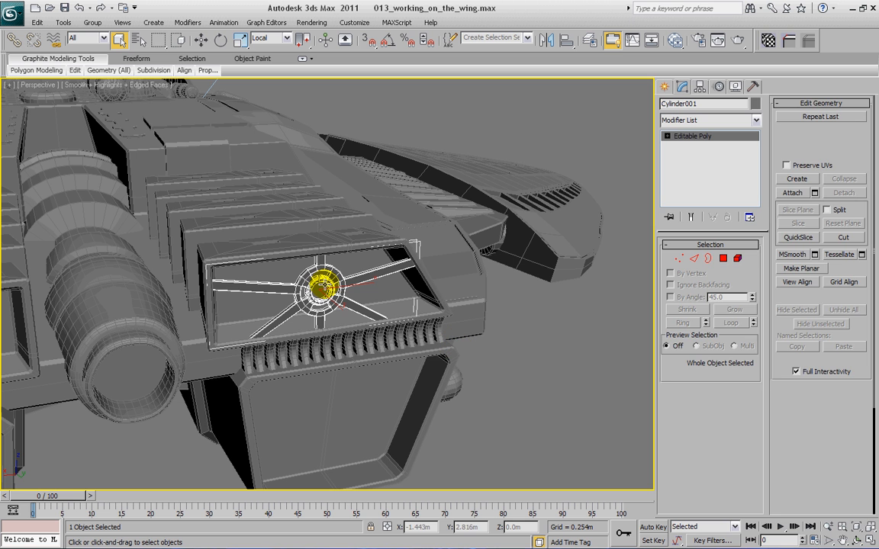
{"action": "left_click", "coordinate": [200, 40]}
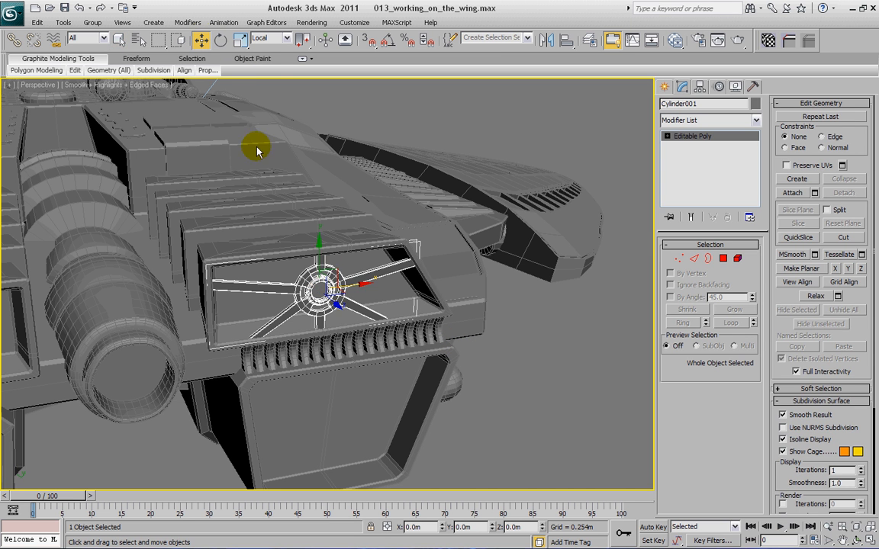
{"action": "mouse_move", "coordinate": [320, 247]}
{"action": "left_mouse_down", "text": "shift"}
{"action": "mouse_move", "coordinate": [346, 384]}
{"action": "mouse_move", "coordinate": [344, 374]}
{"action": "left_mouse_up", "text": "shift"}
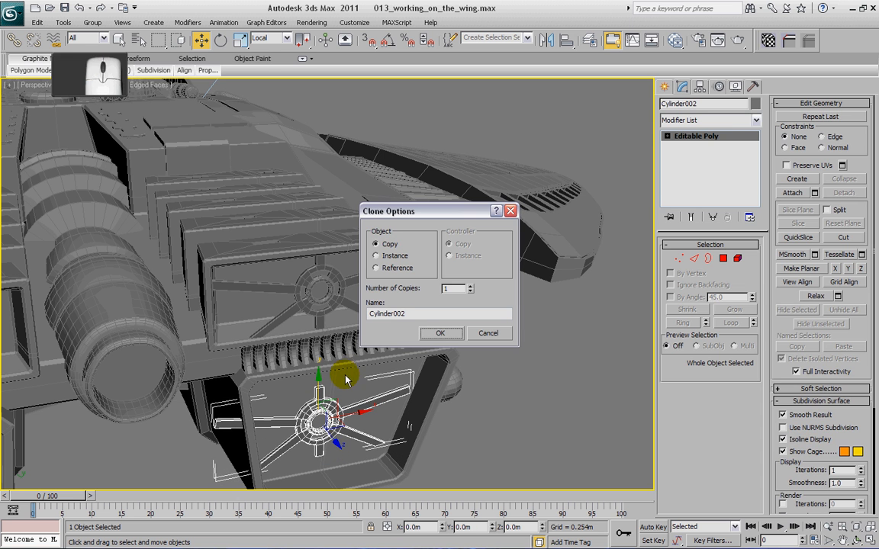
{"action": "left_click", "coordinate": [429, 332]}
Move the disc copy about 0.073 m along its local X axis and adjust its height to centre it in the lower recess
{"action": "mouse_move", "coordinate": [362, 415]}
{"action": "left_mouse_down"}
{"action": "mouse_move", "coordinate": [379, 413]}
{"action": "mouse_move", "coordinate": [381, 405]}
{"action": "mouse_move", "coordinate": [373, 406]}
{"action": "mouse_move", "coordinate": [381, 403]}
{"action": "left_mouse_up"}
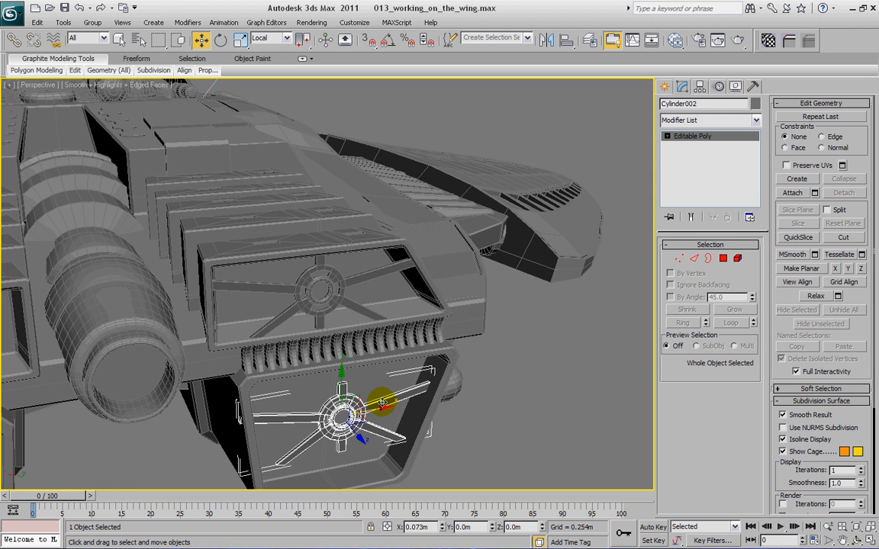
{"action": "middle_click_drag", "start_coordinate": [381, 406], "coordinate": [345, 370], "text": "alt"}
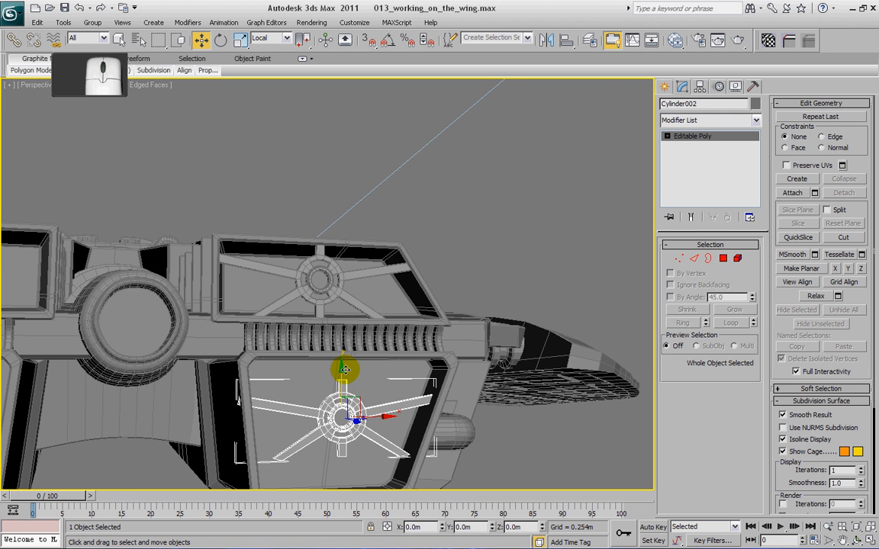
{"action": "left_click_drag", "start_coordinate": [342, 371], "coordinate": [341, 380]}
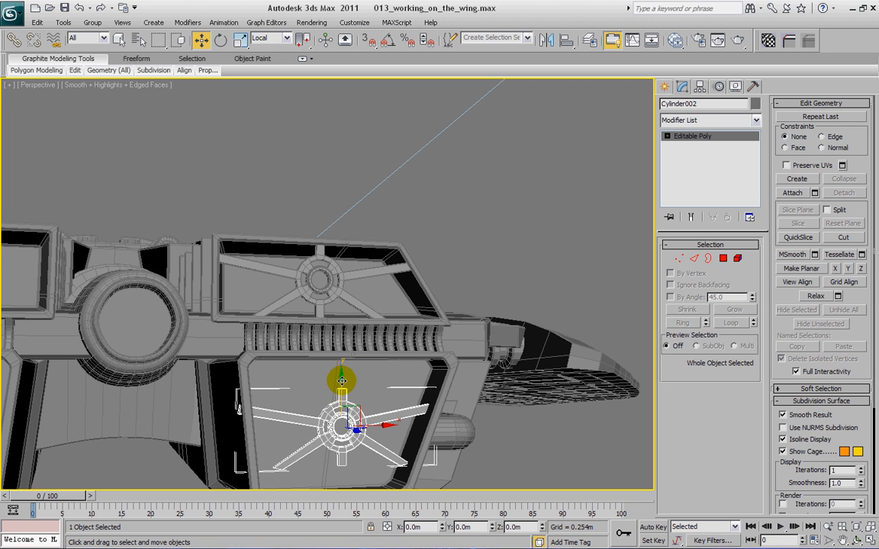
{"action": "middle_click_drag", "start_coordinate": [342, 379], "coordinate": [347, 393], "text": "alt"}
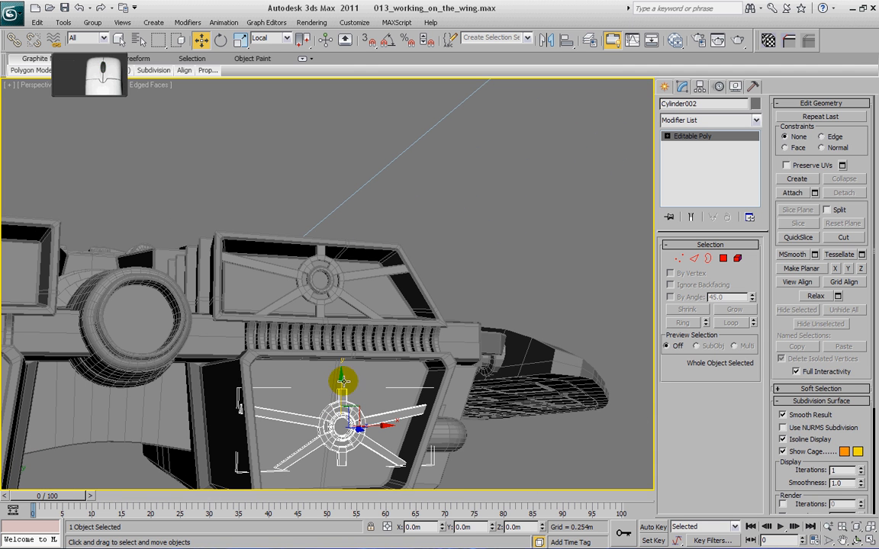
{"action": "left_click_drag", "start_coordinate": [341, 379], "coordinate": [342, 376]}
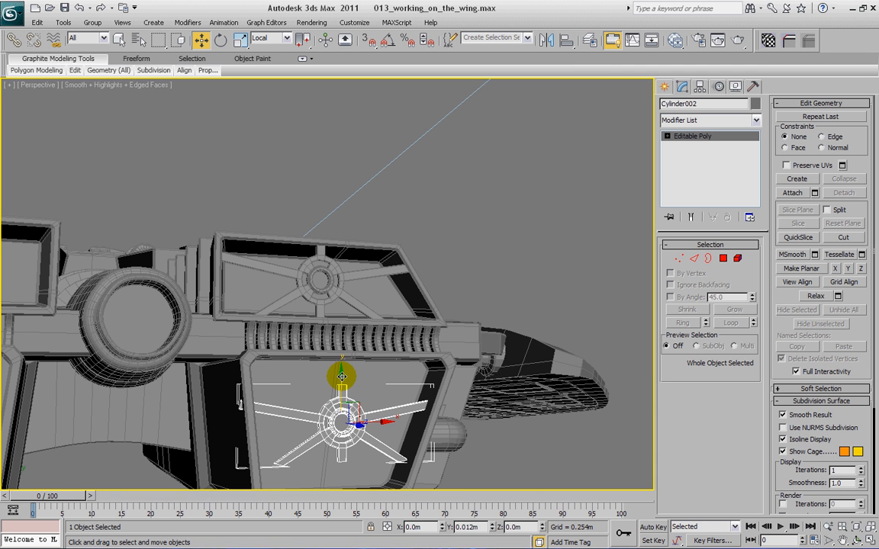
{"action": "middle_click_drag", "start_coordinate": [343, 378], "coordinate": [346, 384], "text": "alt"}
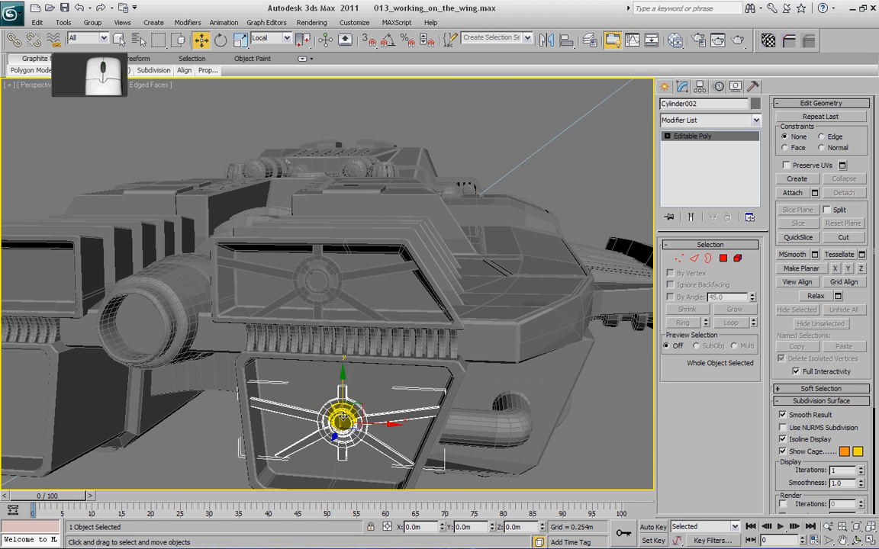
Raise the end vertices of the copy's top strut to the recess's upper frame using the View coordinate system, at Z about 0.006 m
{"action": "scroll", "coordinate": [388, 429], "scroll_direction": "up", "scroll_amount": 3}
{"action": "middle_click_drag", "start_coordinate": [371, 440], "coordinate": [316, 337]}
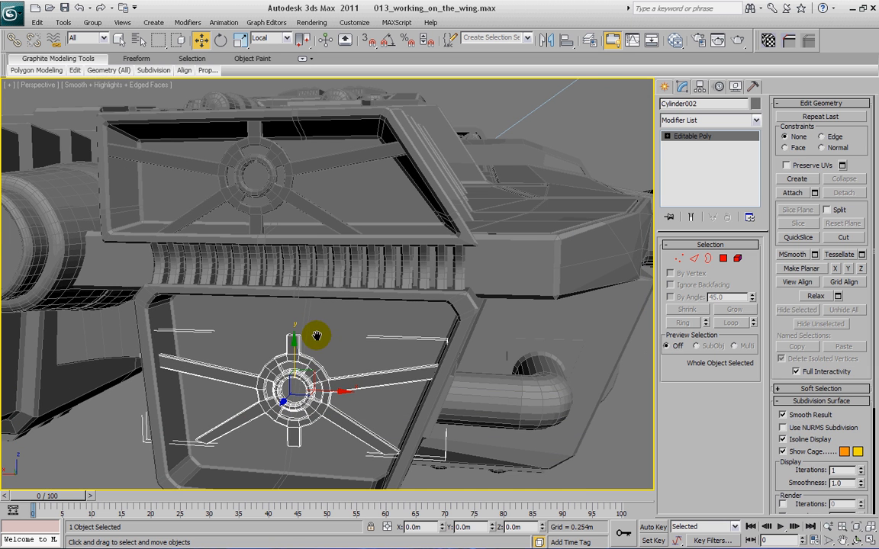
{"action": "left_click", "coordinate": [682, 258]}
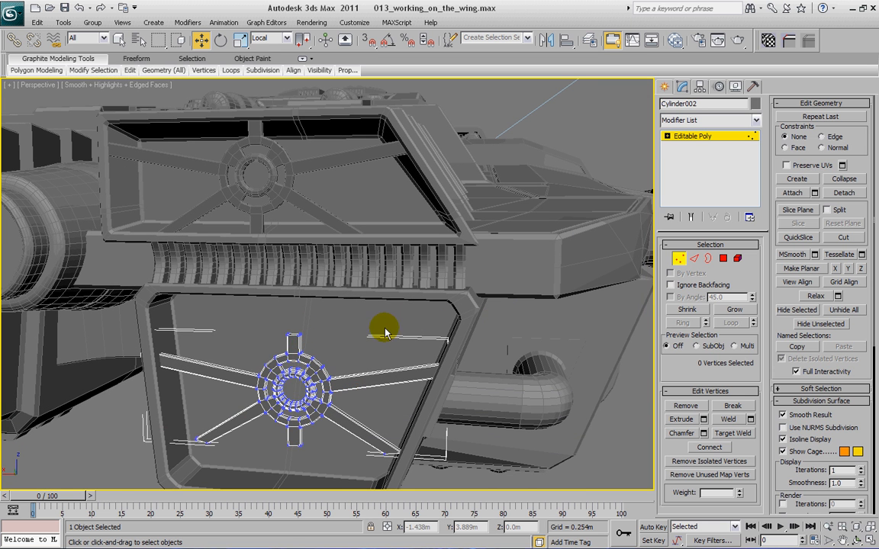
{"action": "middle_click_drag", "start_coordinate": [385, 329], "coordinate": [322, 330], "text": "alt"}
{"action": "left_click_drag", "start_coordinate": [283, 321], "coordinate": [317, 340]}
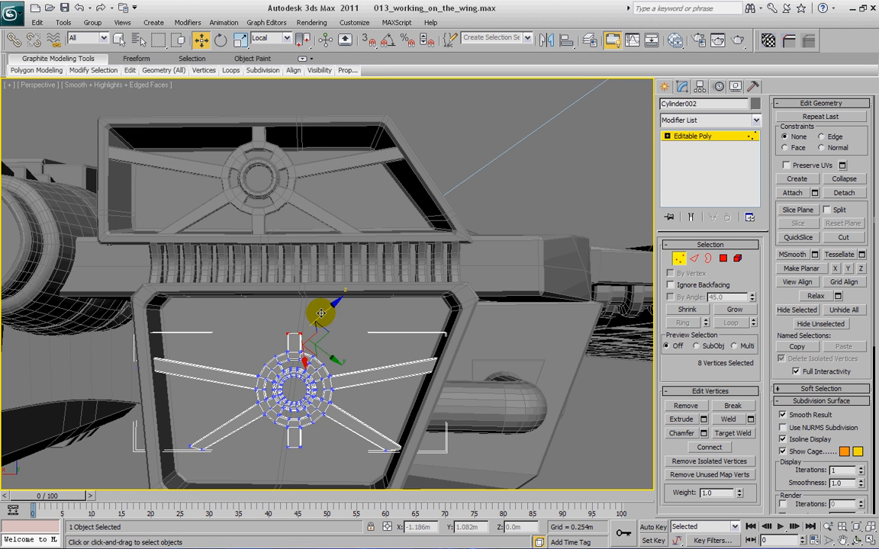
{"action": "left_click", "coordinate": [274, 38]}
{"action": "left_click", "coordinate": [263, 46]}
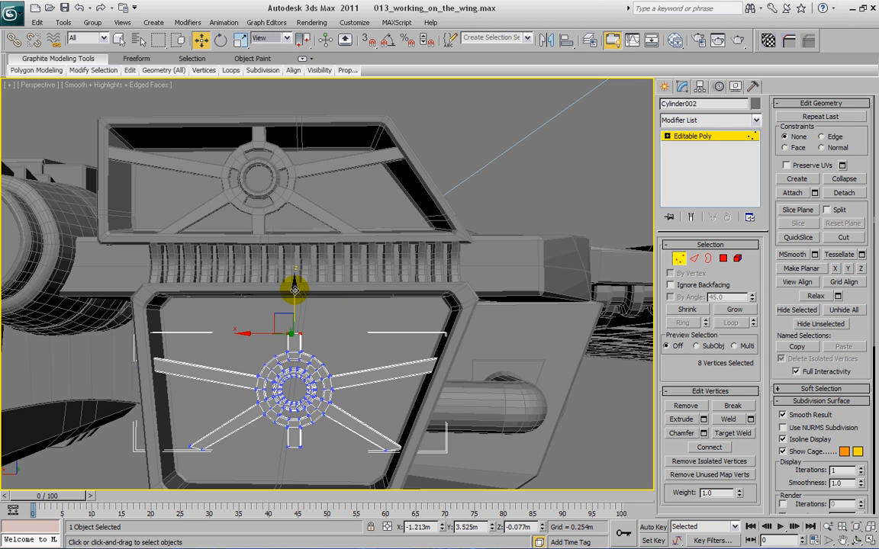
{"action": "left_click_drag", "start_coordinate": [294, 290], "coordinate": [271, 225]}
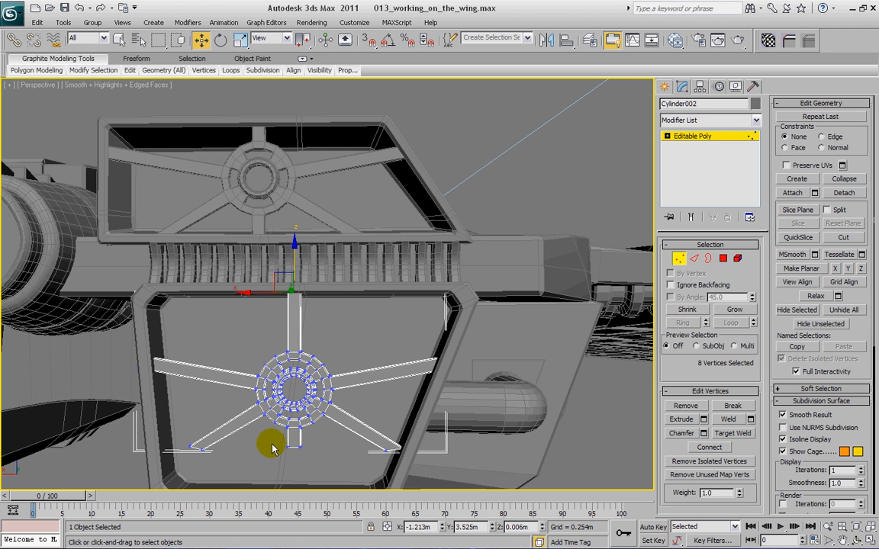
Lower the end vertices of the copy's bottom strut about 0.092 m to the recess's lower frame
{"action": "left_click_drag", "start_coordinate": [273, 444], "coordinate": [312, 460]}
{"action": "middle_click_drag", "start_coordinate": [312, 414], "coordinate": [335, 333]}
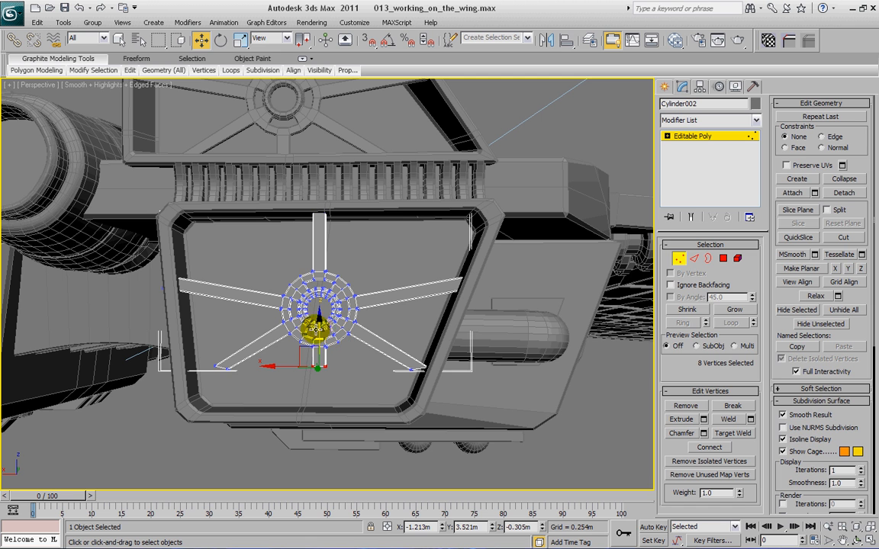
{"action": "left_click_drag", "start_coordinate": [317, 324], "coordinate": [315, 373]}
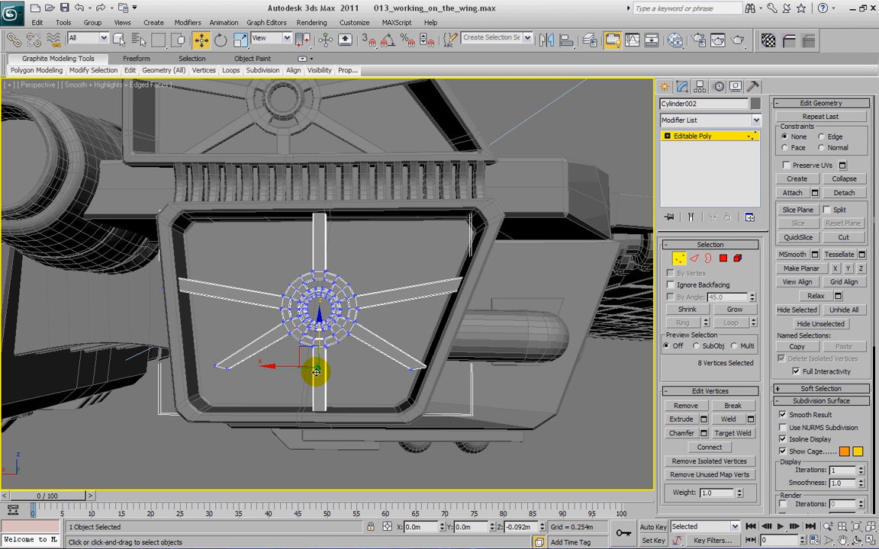
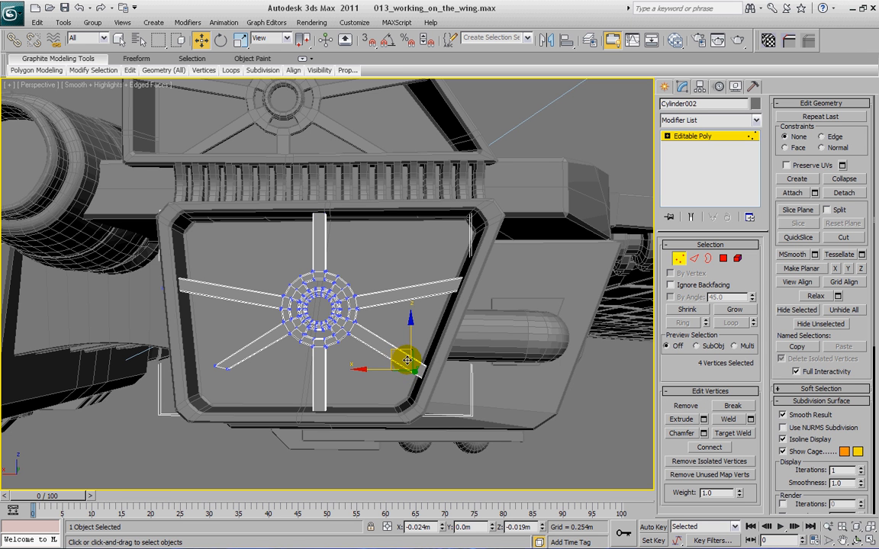
Reposition the end vertices of the copy's lower right arm toward the recess's slanted right wall
{"action": "left_click_drag", "start_coordinate": [407, 360], "coordinate": [435, 292]}
{"action": "mouse_move", "coordinate": [435, 293]}
{"action": "middle_mouse_down", "text": "alt"}
{"action": "mouse_move", "coordinate": [389, 290]}
{"action": "mouse_move", "coordinate": [426, 285]}
{"action": "middle_mouse_up", "text": "alt"}
Extend the copy's lower left arm by moving its end vertices into the recess's lower left corner
{"action": "middle_click_drag", "start_coordinate": [336, 293], "coordinate": [207, 368], "text": "alt"}
{"action": "left_click_drag", "start_coordinate": [202, 363], "coordinate": [191, 410]}
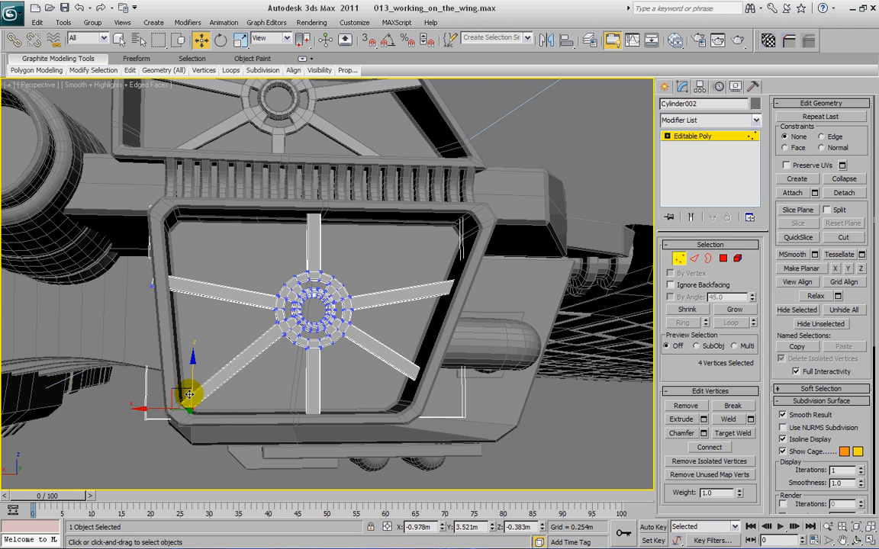
{"action": "left_click", "coordinate": [183, 405]}
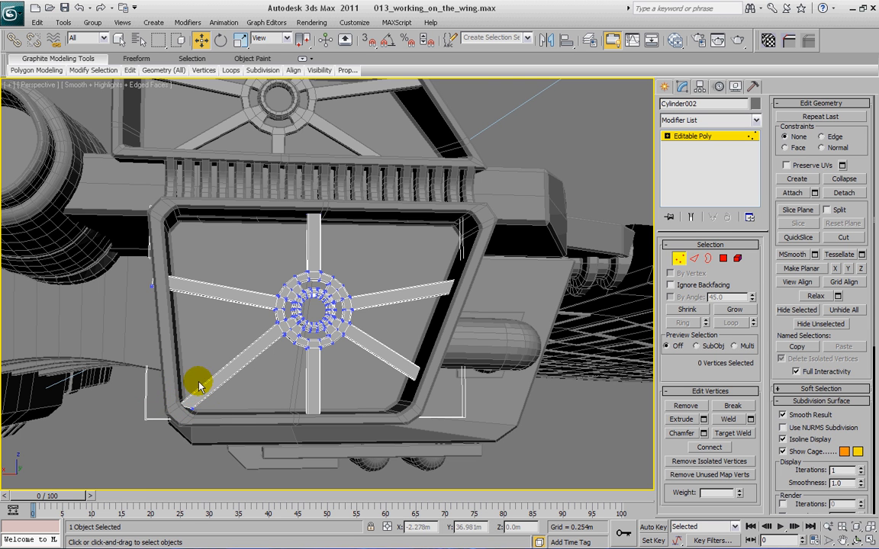
{"action": "left_click", "coordinate": [191, 409]}
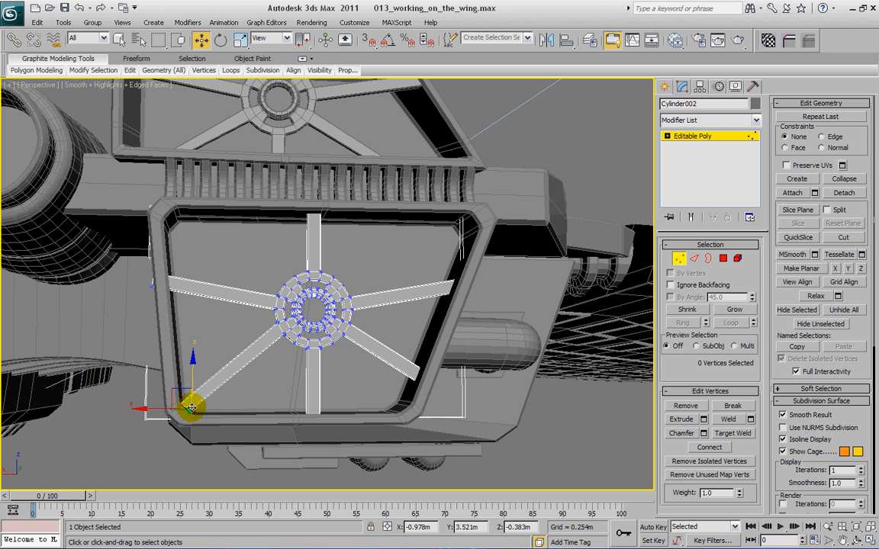
{"action": "left_click_drag", "start_coordinate": [180, 391], "coordinate": [179, 399]}
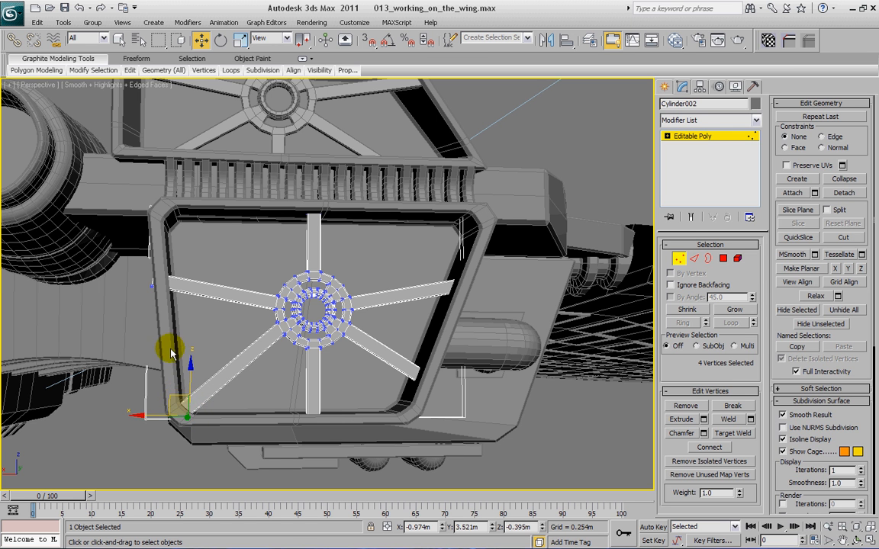
Extend the copy's upper left arm by moving its end vertices about 0.017 m along X into the recess's left wall
{"action": "middle_click_drag", "start_coordinate": [175, 339], "coordinate": [212, 347]}
{"action": "left_click_drag", "start_coordinate": [185, 294], "coordinate": [169, 291]}
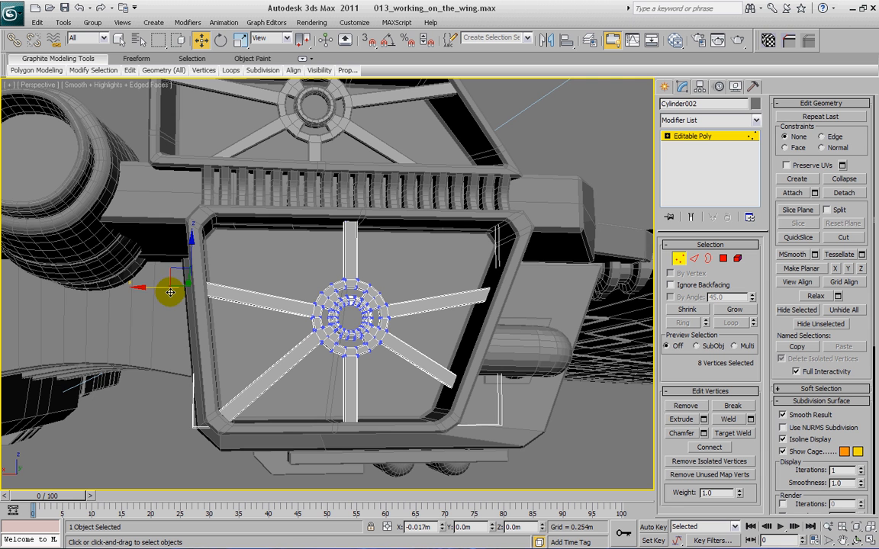
Move the whole strutted disc to the opposite lower recess and mirror it about the local X axis without cloning
{"action": "middle_click_drag", "start_coordinate": [271, 262], "coordinate": [458, 308], "text": "alt"}
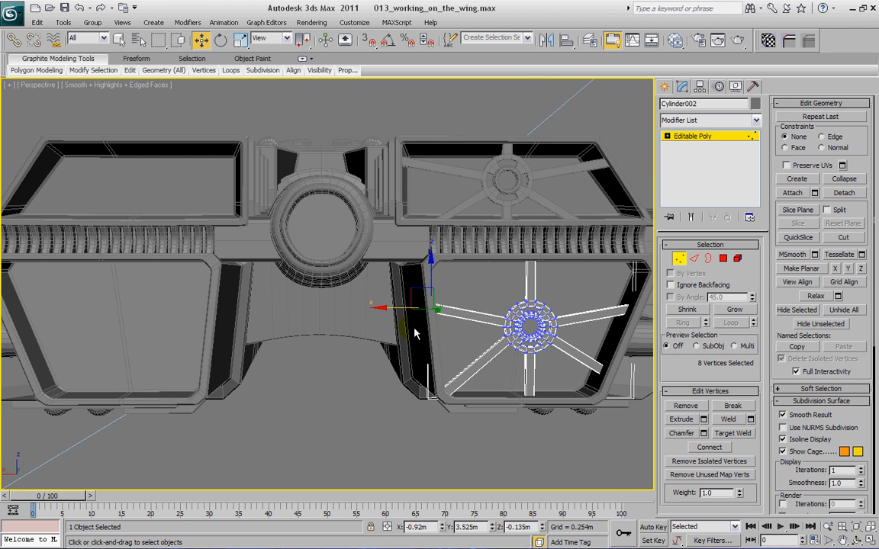
{"action": "left_click", "coordinate": [679, 258]}
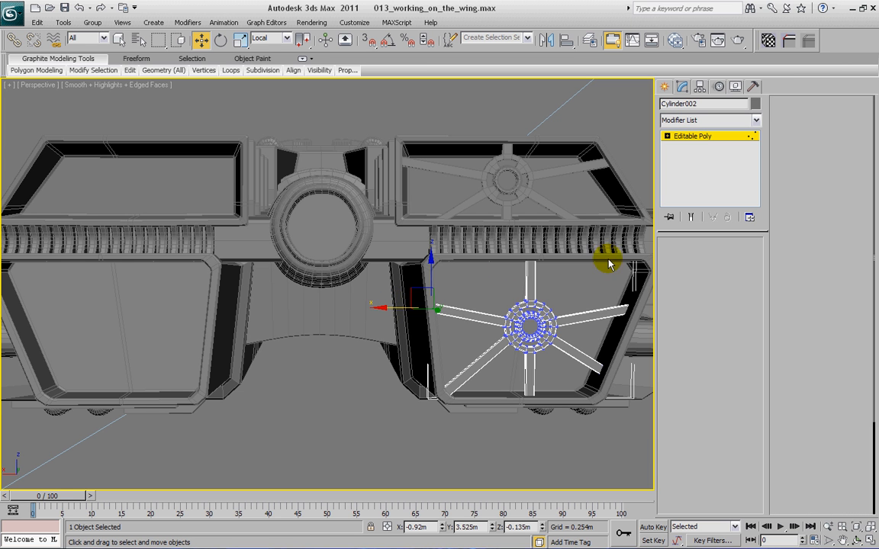
{"action": "left_click_drag", "start_coordinate": [569, 329], "coordinate": [152, 333]}
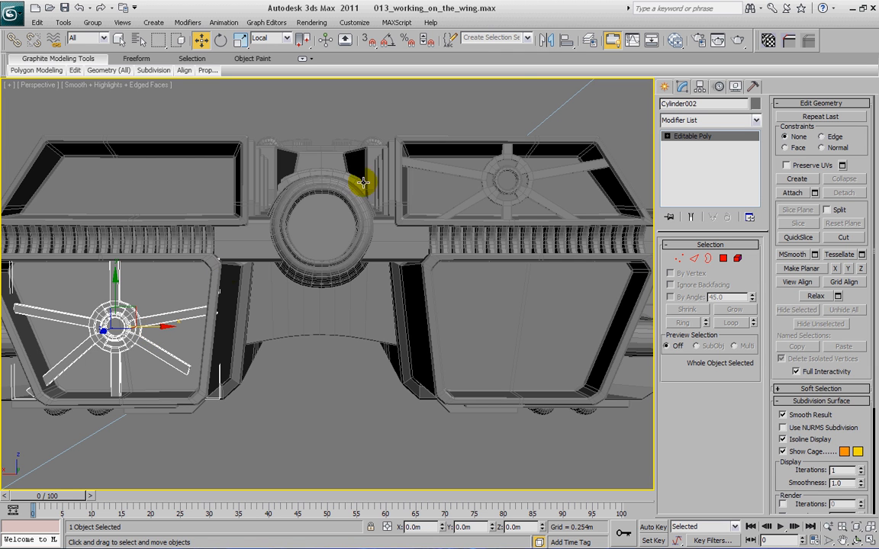
{"action": "left_click", "coordinate": [547, 40]}
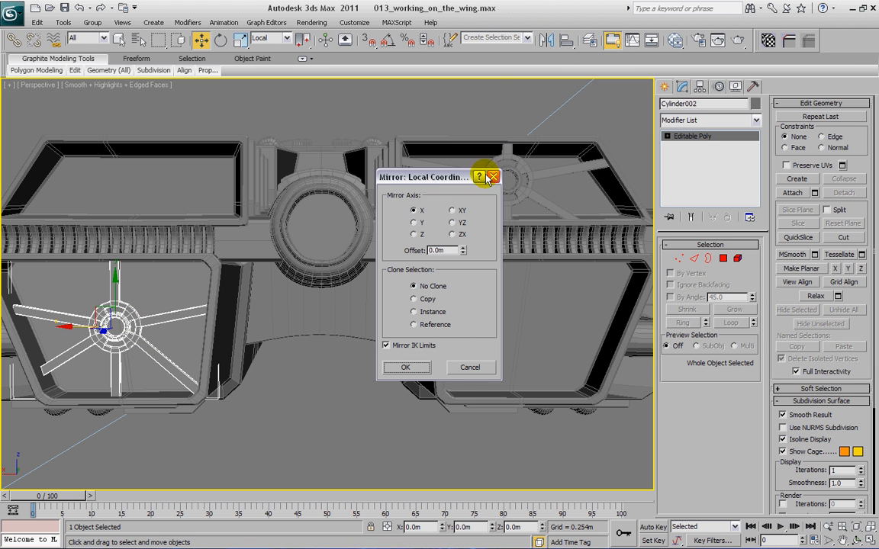
{"action": "left_click", "coordinate": [405, 368]}
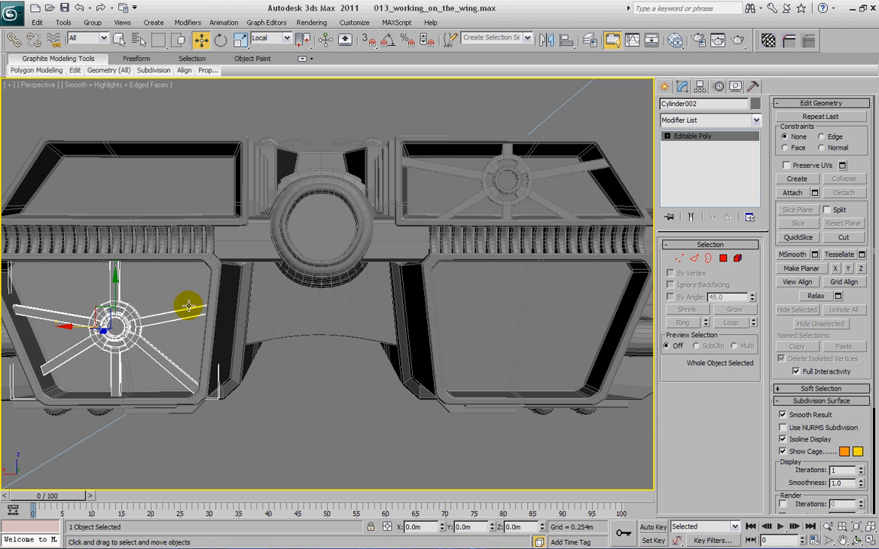
Reset the mirrored disc's transform with Reset XForm and convert it back to an Editable Poly
{"action": "left_click", "coordinate": [753, 87]}
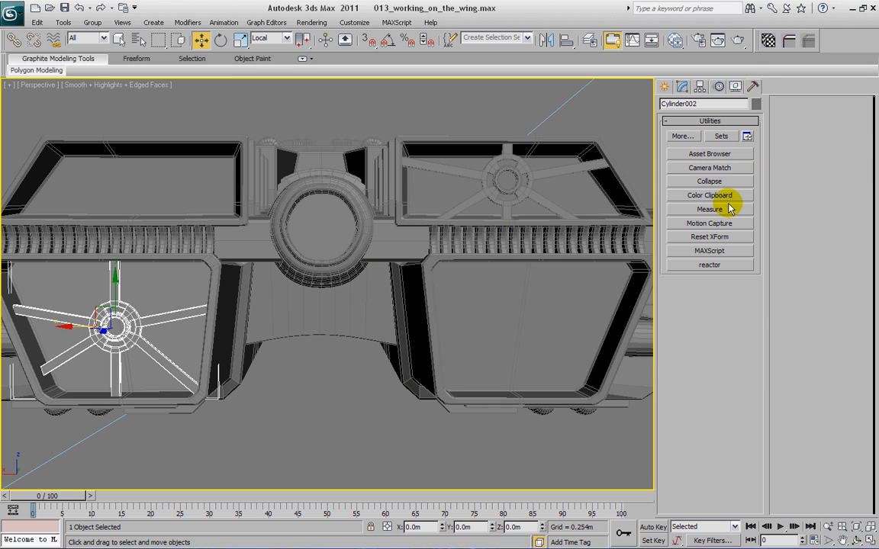
{"action": "left_click", "coordinate": [718, 238]}
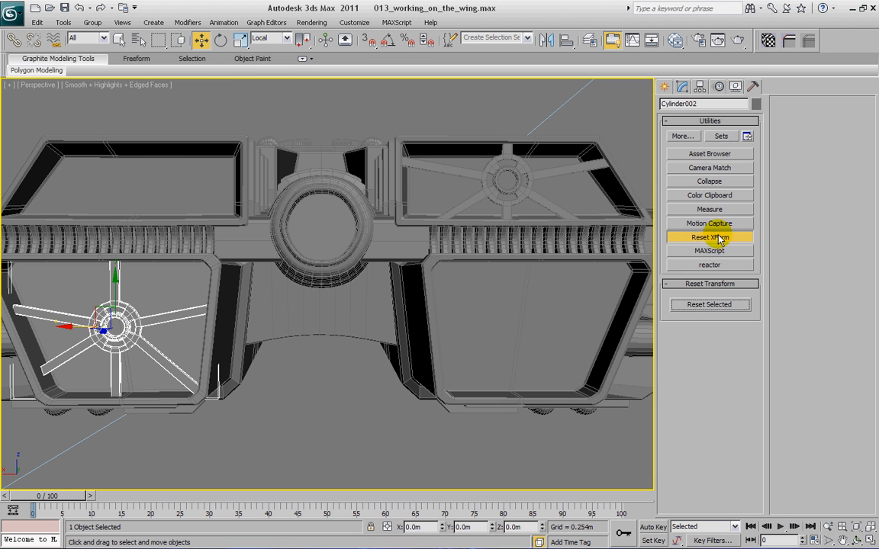
{"action": "left_click", "coordinate": [709, 305]}
{"action": "middle_click_drag", "start_coordinate": [212, 327], "coordinate": [248, 326], "text": "alt"}
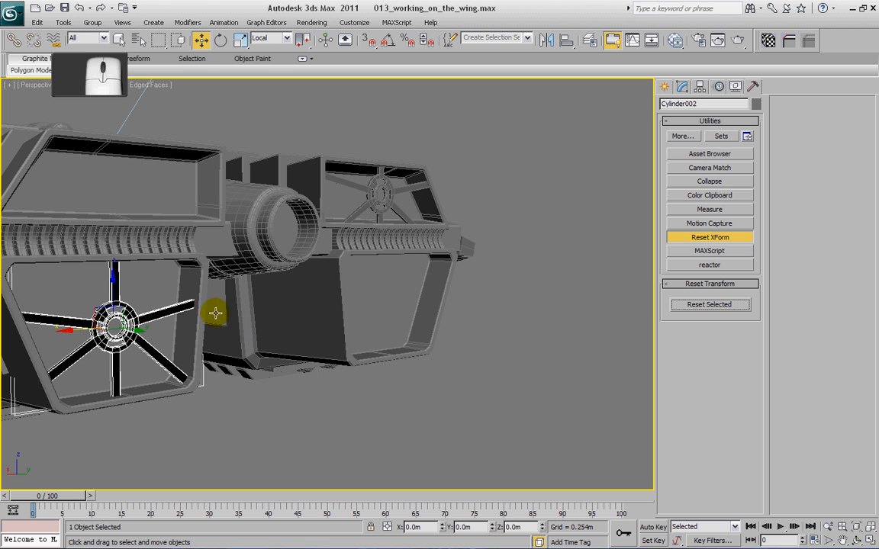
{"action": "right_click", "coordinate": [183, 346]}
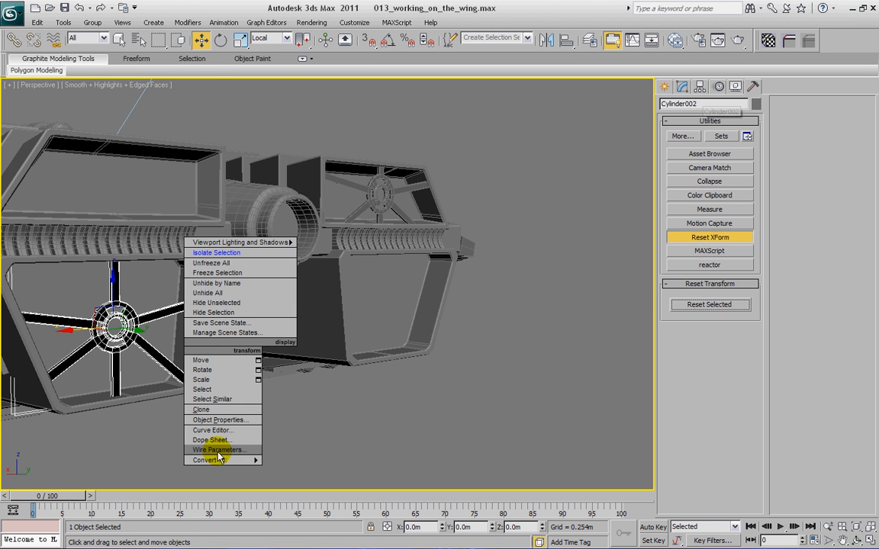
{"action": "mouse_move", "coordinate": [218, 459]}
{"action": "left_click", "coordinate": [297, 466]}
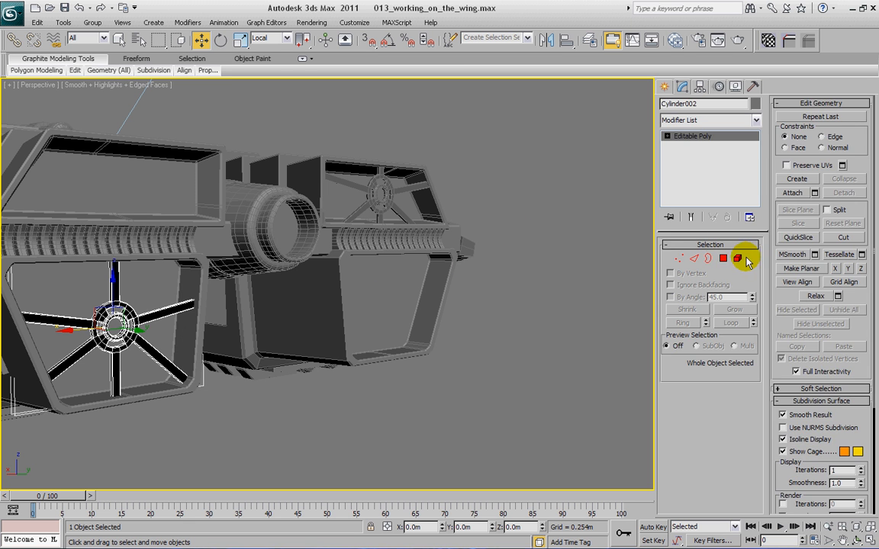
Flip the normals of all elements of the mirrored disc and its arms
{"action": "left_click", "coordinate": [737, 259]}
{"action": "left_click", "coordinate": [138, 316]}
{"action": "left_click", "coordinate": [177, 310], "text": "ctrl"}
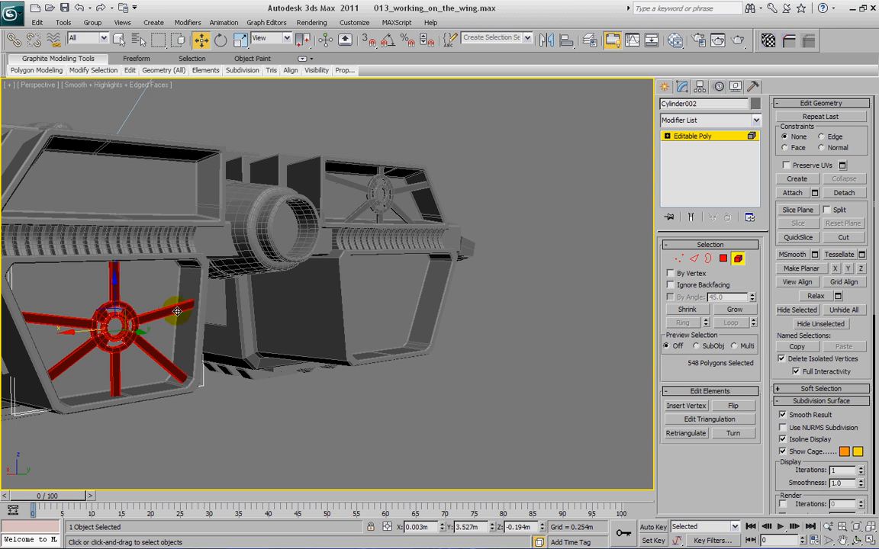
{"action": "left_click", "coordinate": [730, 406]}
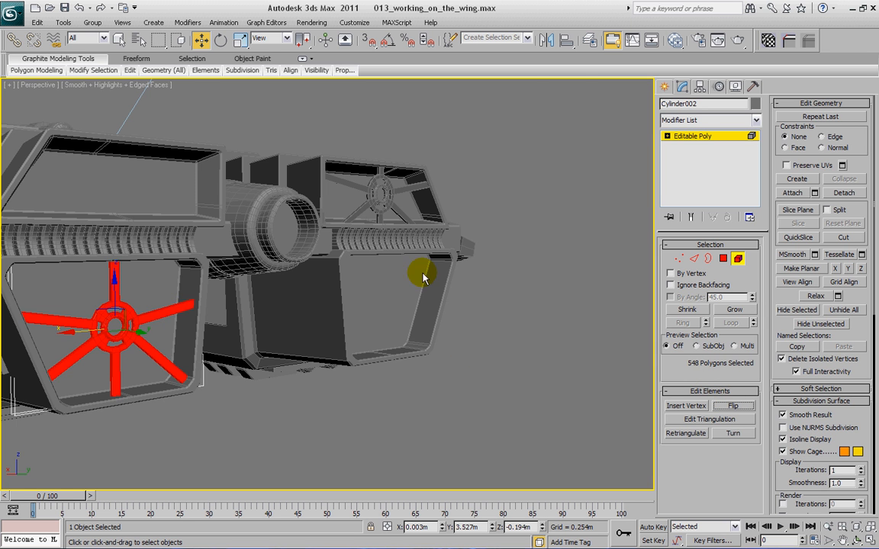
{"action": "middle_click_drag", "start_coordinate": [350, 279], "coordinate": [291, 286], "text": "alt"}
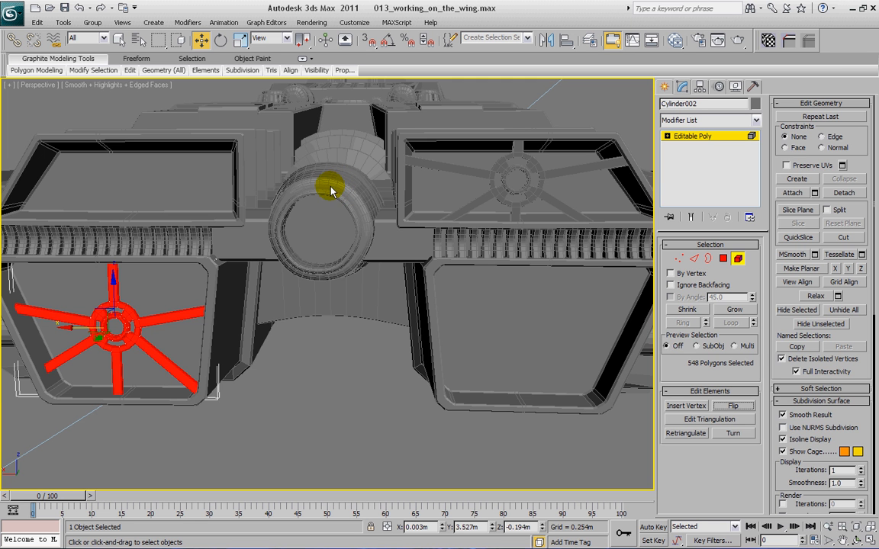
{"action": "middle_click_drag", "start_coordinate": [345, 234], "coordinate": [289, 331], "text": "alt"}
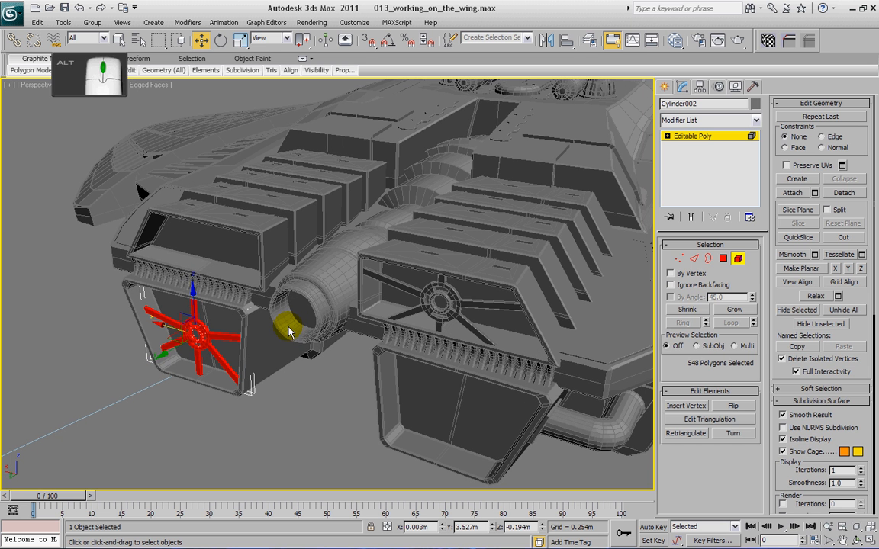
{"action": "left_click", "coordinate": [738, 259]}
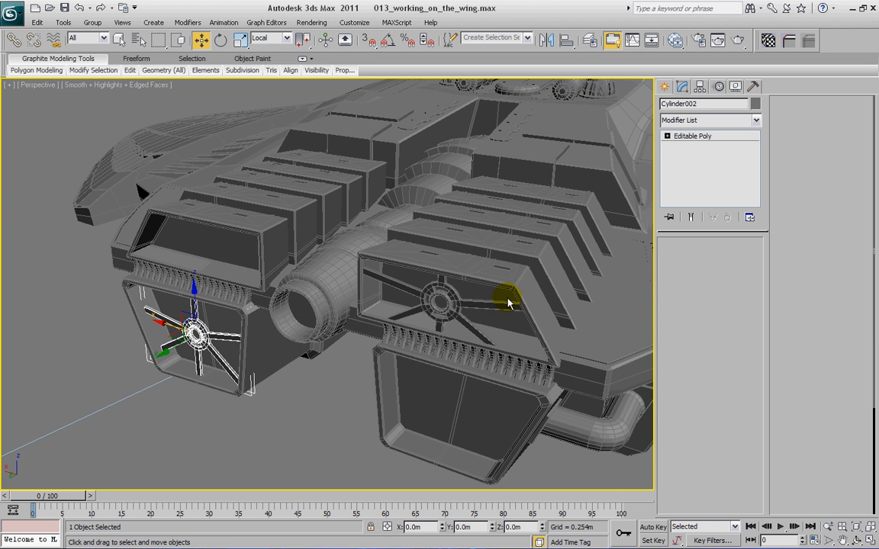
Attach the upper recess's strutted disc to the hull at its Editable Poly level, beneath the Symmetry modifier
{"action": "left_click", "coordinate": [443, 252]}
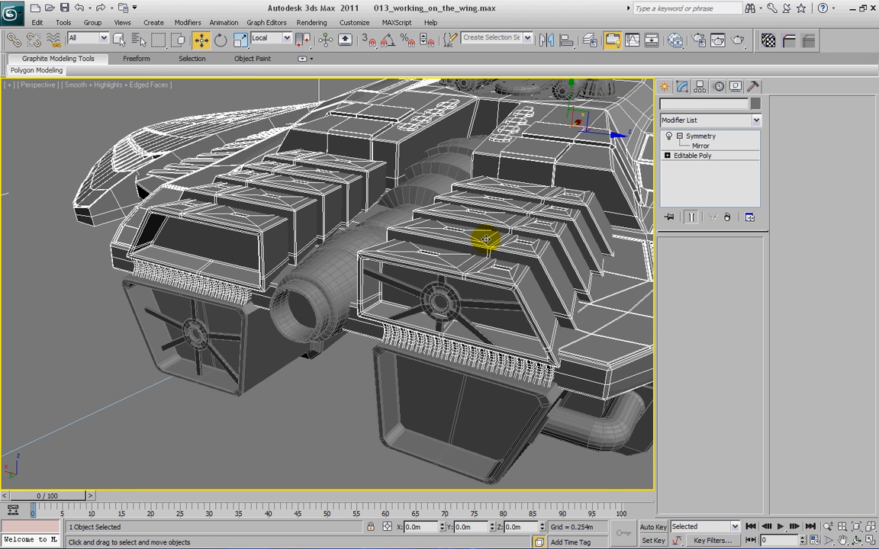
{"action": "left_click", "coordinate": [700, 147]}
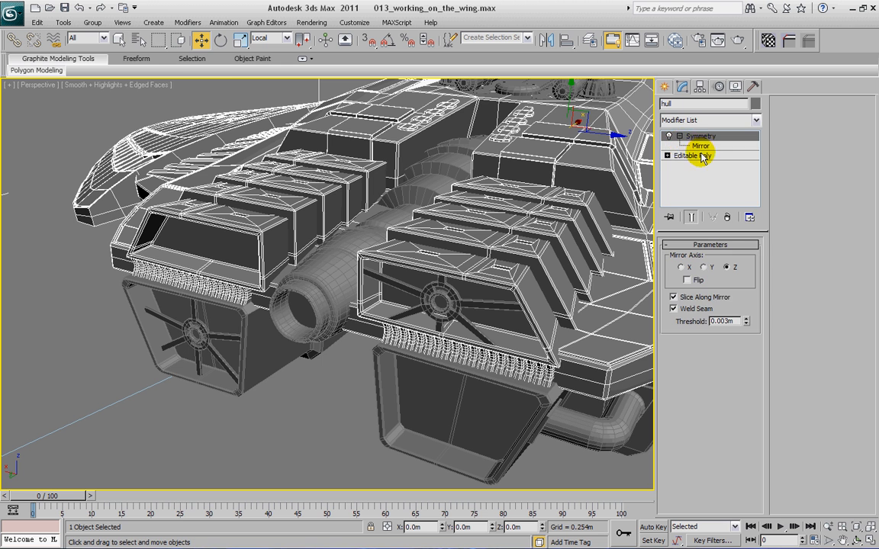
{"action": "left_click", "coordinate": [703, 155]}
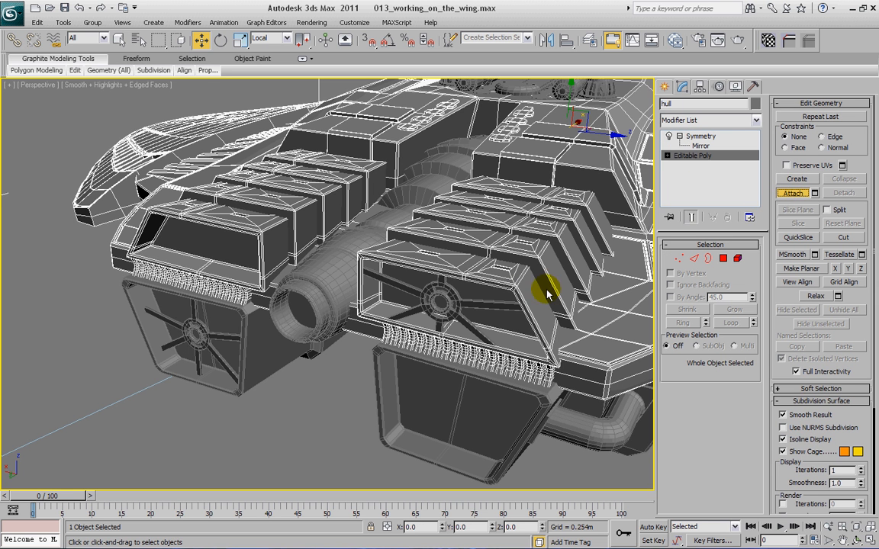
{"action": "left_click", "coordinate": [454, 300]}
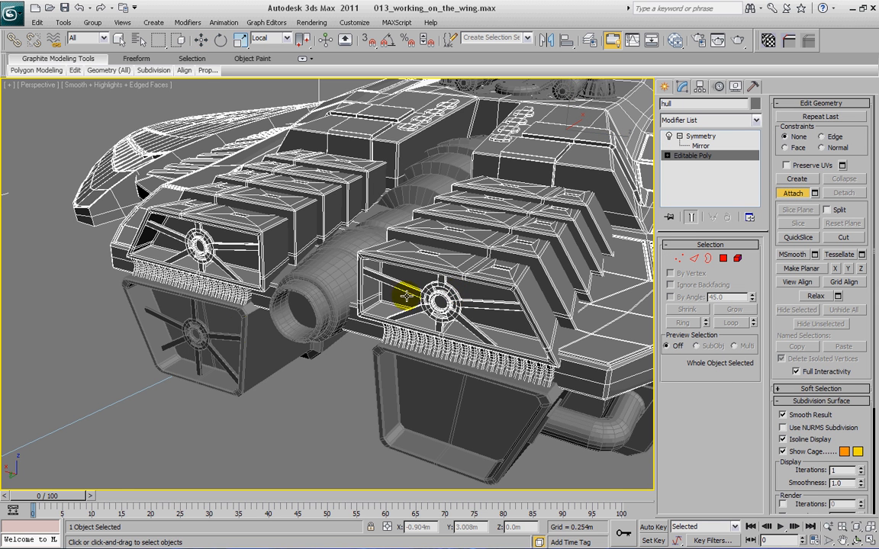
{"action": "key", "text": "w"}
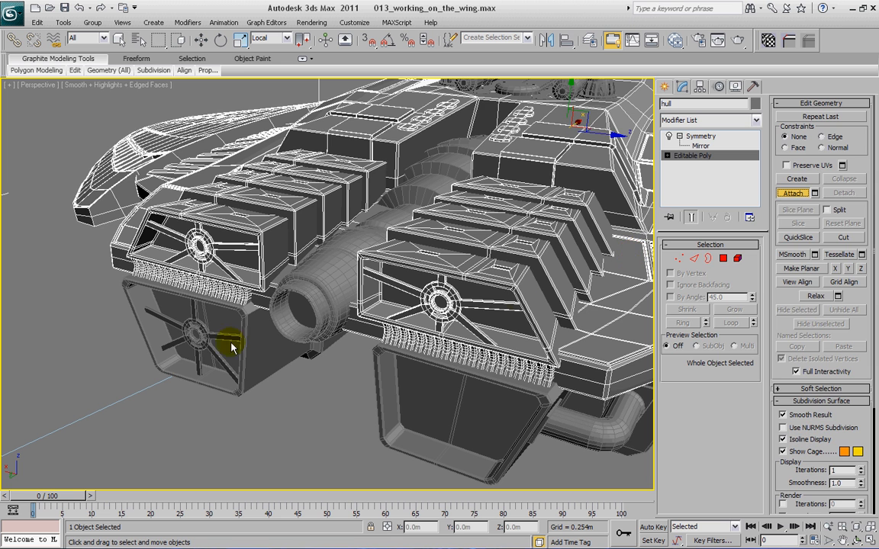
Attach the lower recess's strutted disc to Ventrarl_Engine at its Editable Poly level, with the Symmetry end result shown
{"action": "left_click", "coordinate": [238, 308]}
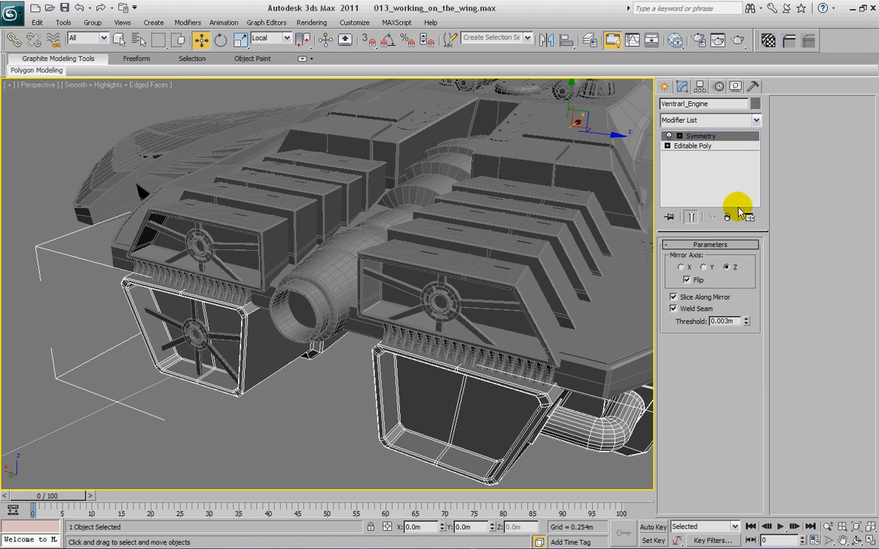
{"action": "left_click", "coordinate": [684, 146]}
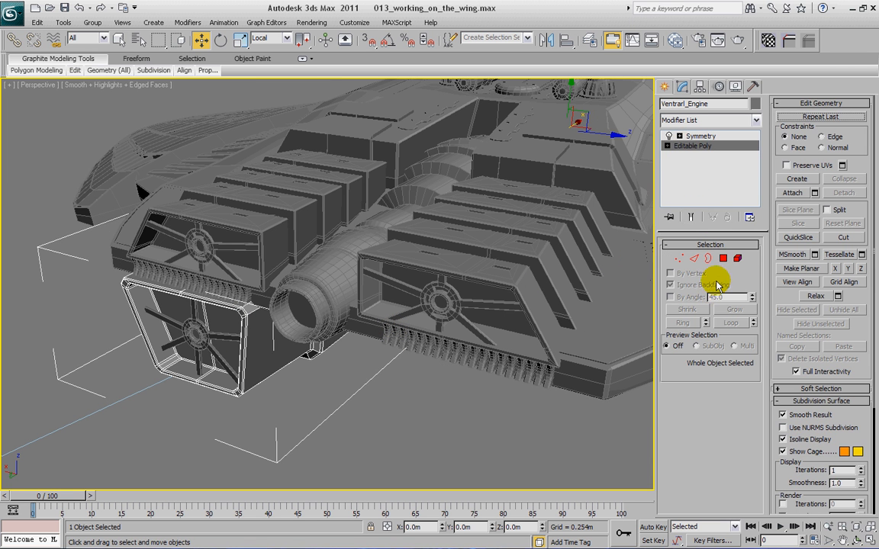
{"action": "left_click", "coordinate": [691, 218]}
{"action": "left_click", "coordinate": [794, 192]}
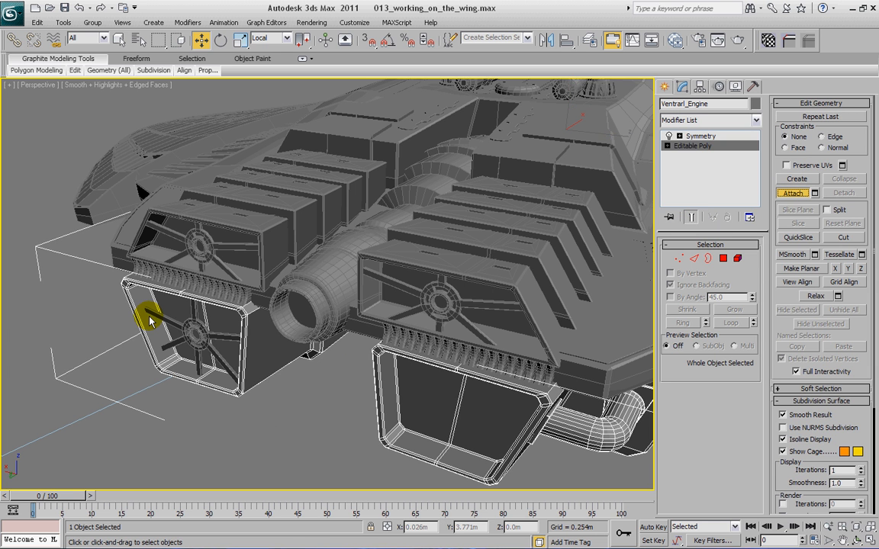
{"action": "left_click", "coordinate": [200, 328]}
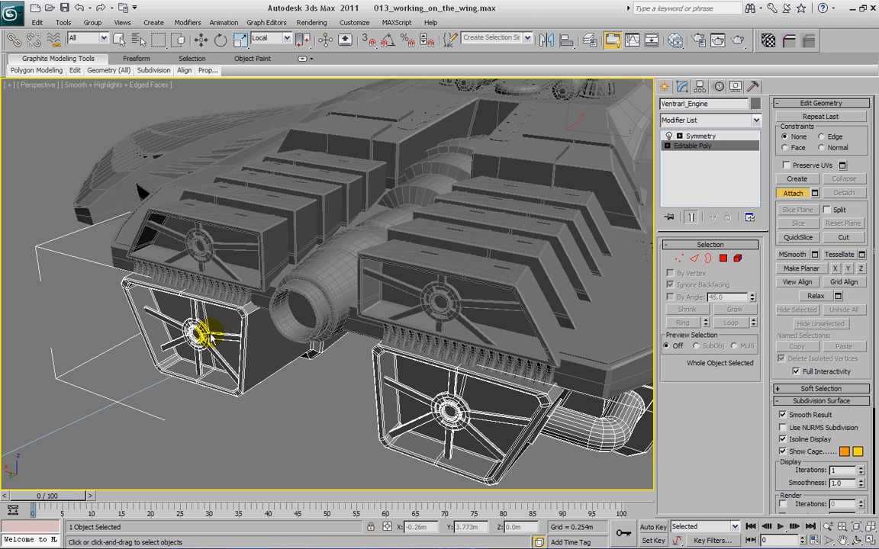
{"action": "right_click", "coordinate": [320, 303]}
{"action": "middle_click_drag", "start_coordinate": [320, 304], "coordinate": [467, 282], "text": "alt"}
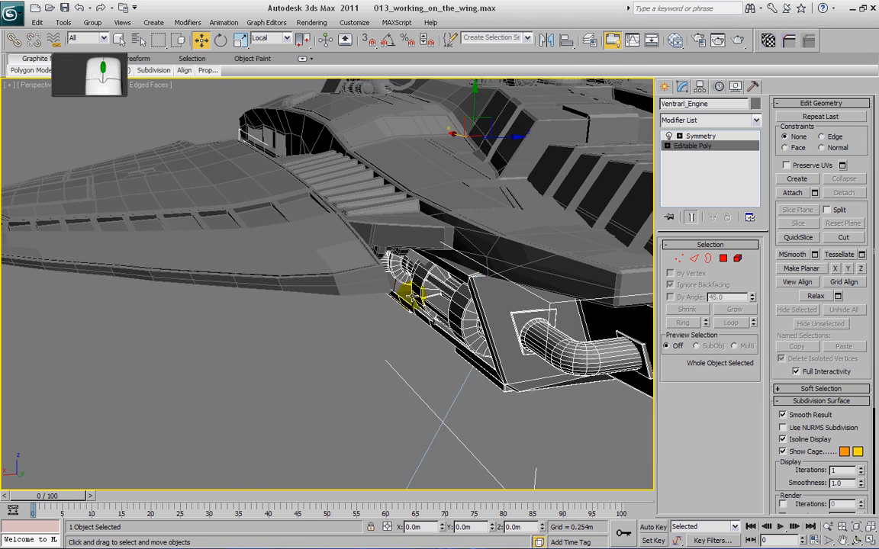
{"action": "middle_click_drag", "start_coordinate": [408, 295], "coordinate": [313, 358], "text": "alt"}
{"action": "middle_click_drag", "start_coordinate": [395, 377], "coordinate": [277, 414], "text": "alt"}
{"action": "scroll", "coordinate": [278, 414], "scroll_direction": "up", "scroll_amount": 3}
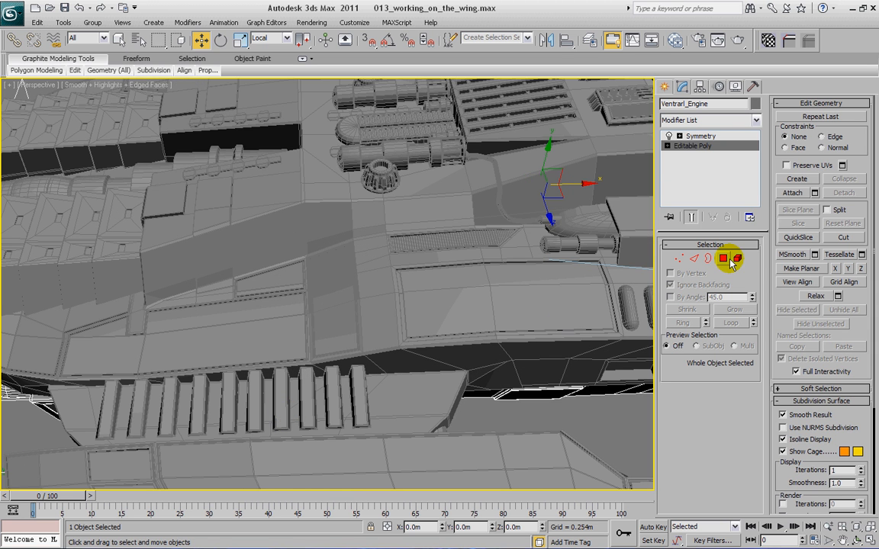
{"action": "left_click", "coordinate": [665, 87]}
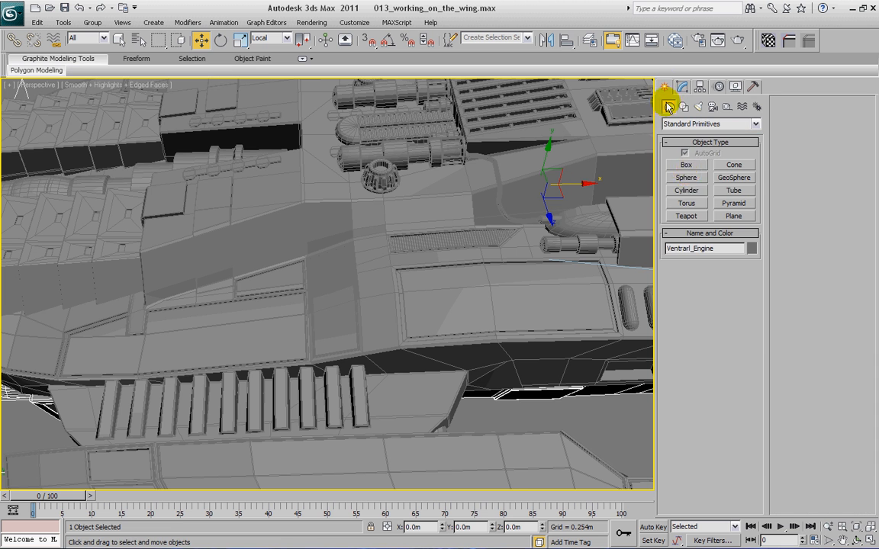
{"action": "left_click", "coordinate": [691, 169]}
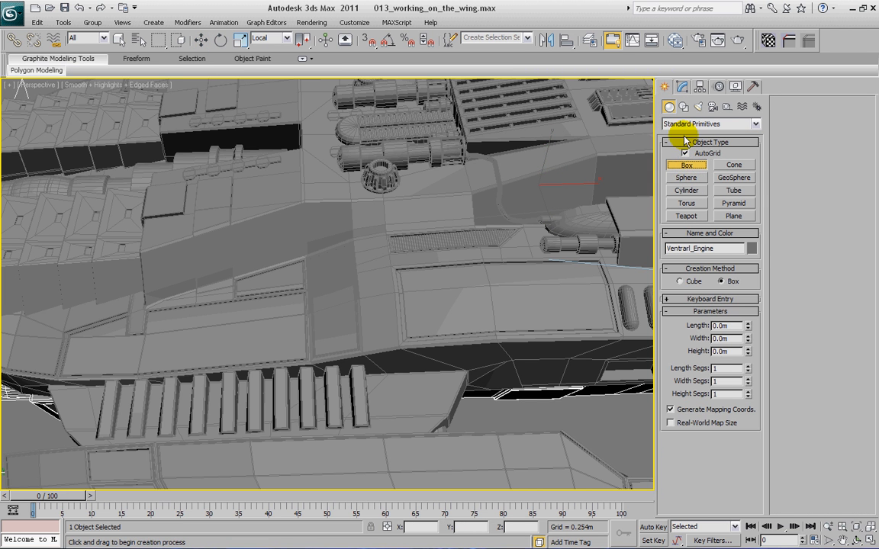
{"action": "left_click", "coordinate": [683, 87]}
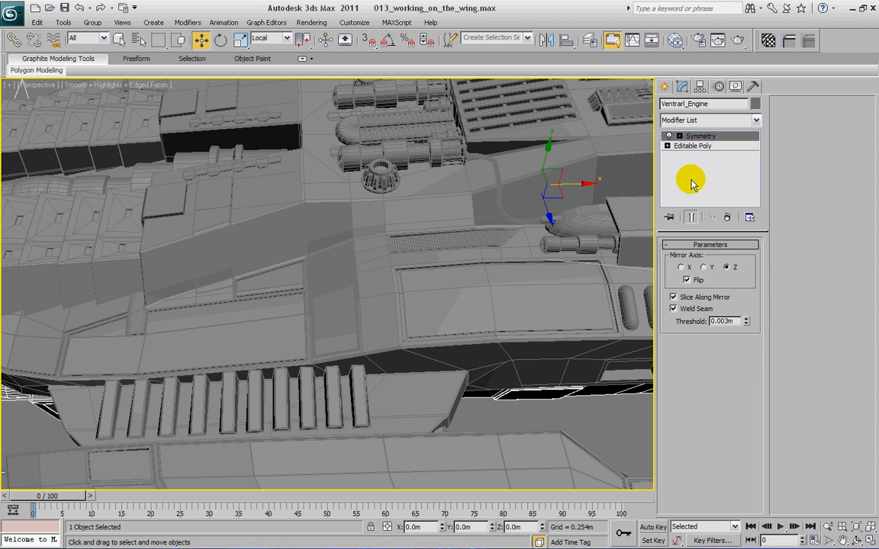
{"action": "left_click", "coordinate": [692, 145]}
{"action": "left_click", "coordinate": [723, 258]}
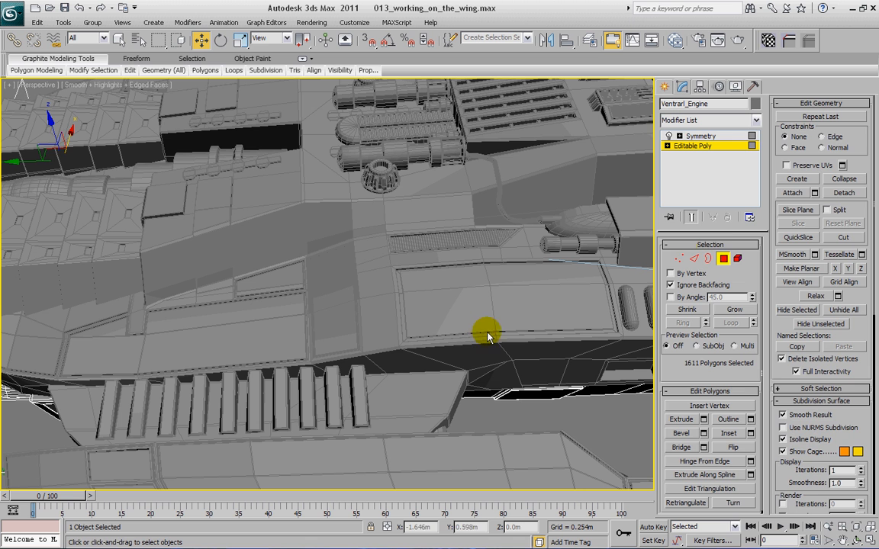
Save the scene, leave polygon editing on Ventrarl_Engine and select the hull
{"action": "key", "text": "ctrl+s"}
{"action": "left_click", "coordinate": [722, 258]}
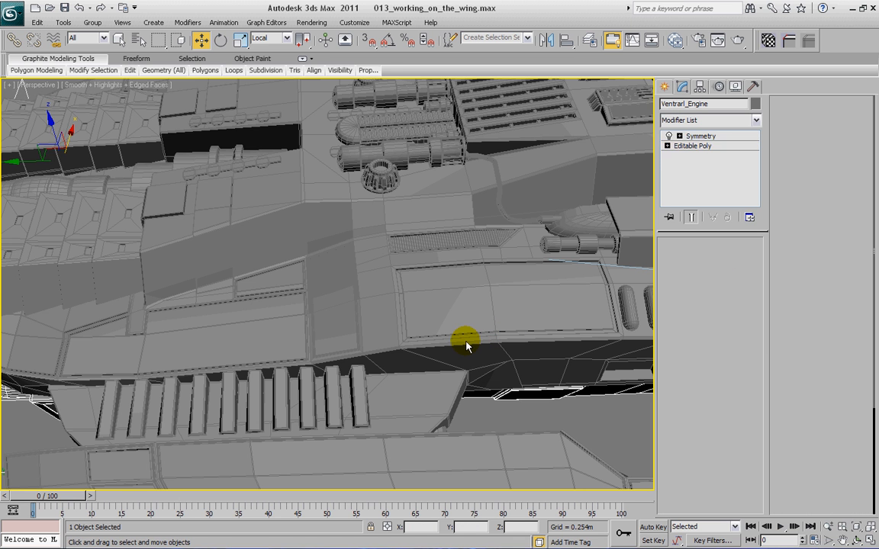
{"action": "left_click", "coordinate": [464, 341]}
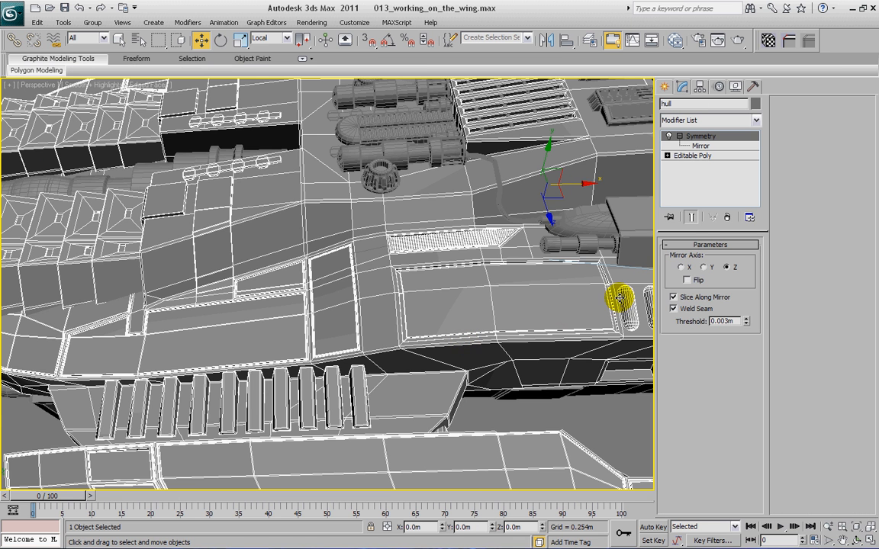
Select the two flat polygons at either end of the row of slanted ribs beside the wing, at the hull's Editable Poly level
{"action": "middle_click_drag", "start_coordinate": [467, 261], "coordinate": [505, 254], "text": "alt"}
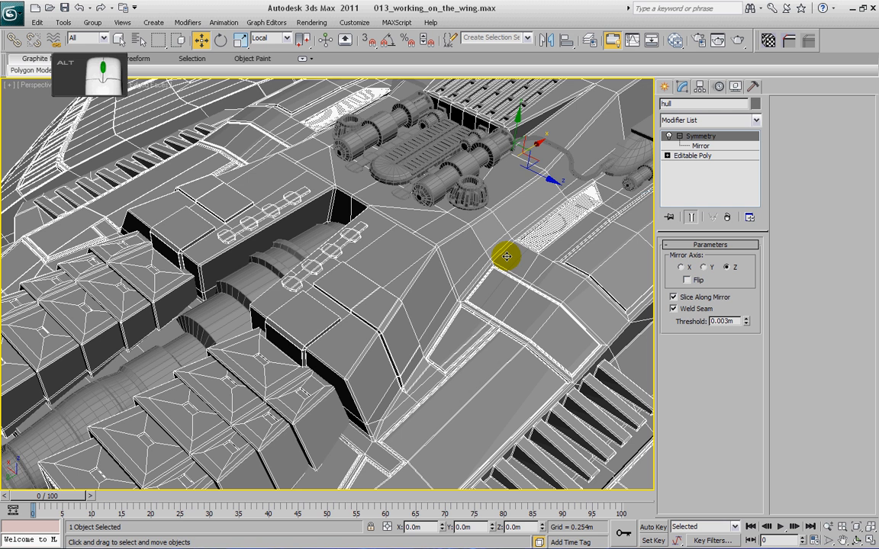
{"action": "scroll", "coordinate": [522, 287], "scroll_direction": "up", "scroll_amount": 5}
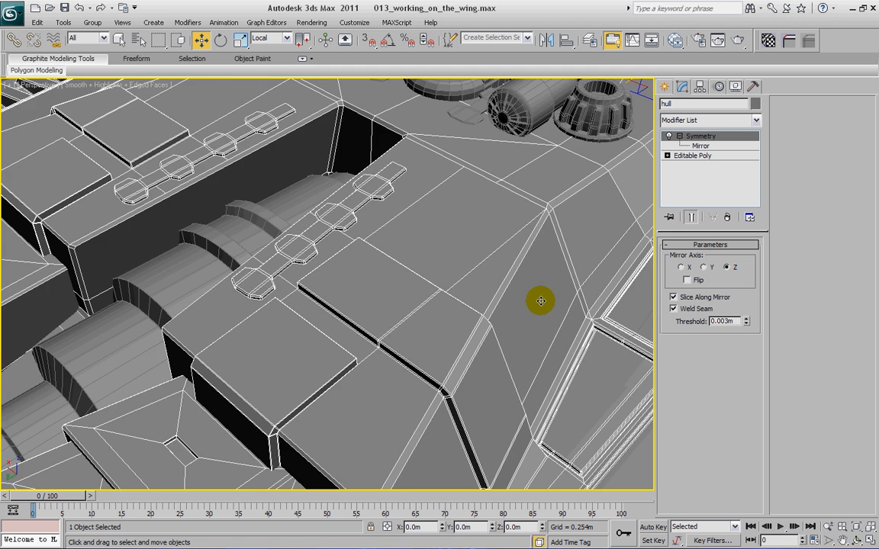
{"action": "middle_click_drag", "start_coordinate": [540, 300], "coordinate": [241, 318]}
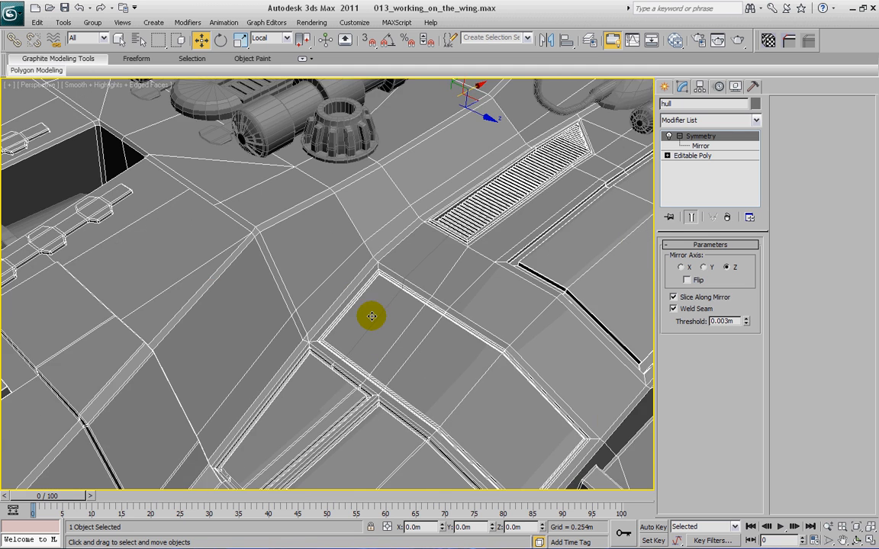
{"action": "scroll", "coordinate": [370, 315], "scroll_direction": "up", "scroll_amount": 3}
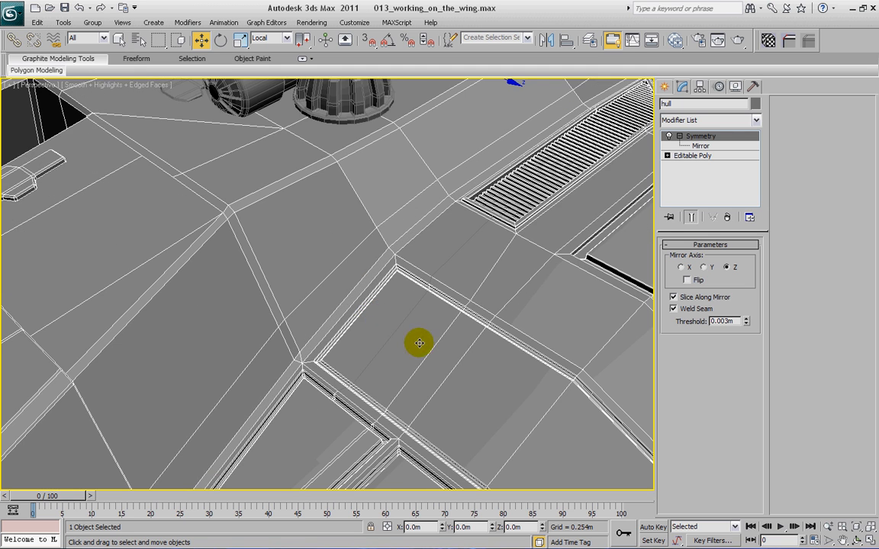
{"action": "mouse_move", "coordinate": [418, 343]}
{"action": "middle_mouse_down", "text": "alt"}
{"action": "mouse_move", "coordinate": [365, 347]}
{"action": "mouse_move", "coordinate": [373, 351]}
{"action": "mouse_move", "coordinate": [327, 314]}
{"action": "mouse_move", "coordinate": [464, 294]}
{"action": "mouse_move", "coordinate": [486, 318]}
{"action": "mouse_move", "coordinate": [435, 363]}
{"action": "mouse_move", "coordinate": [405, 357]}
{"action": "mouse_move", "coordinate": [420, 350]}
{"action": "mouse_move", "coordinate": [418, 340]}
{"action": "middle_mouse_up", "text": "alt"}
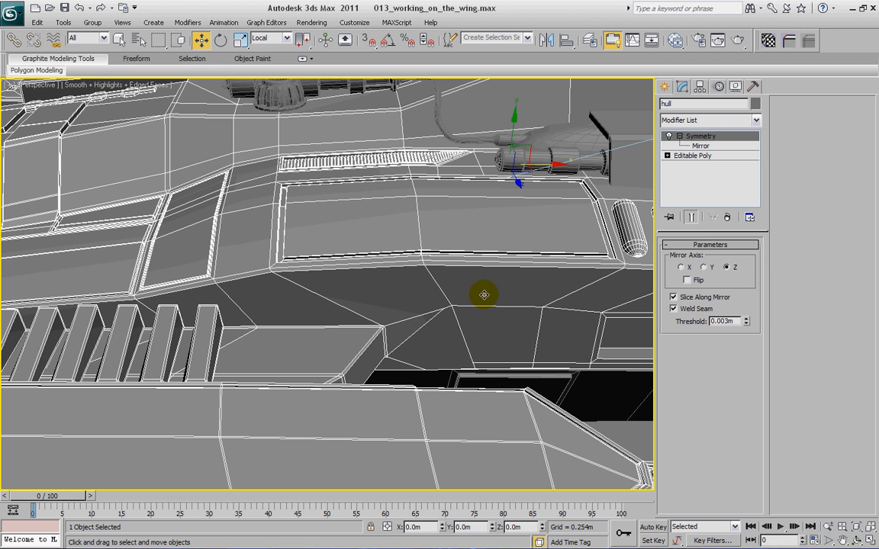
{"action": "left_click", "coordinate": [675, 156]}
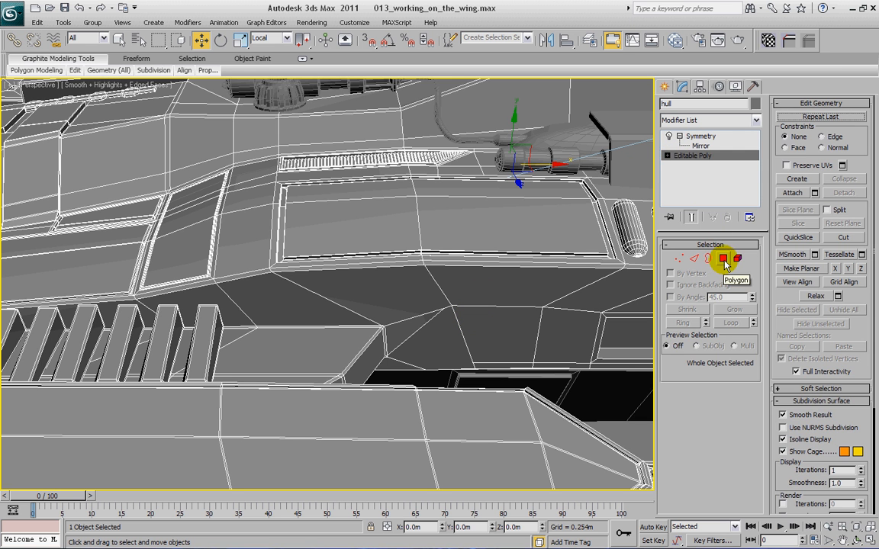
{"action": "left_click", "coordinate": [723, 260]}
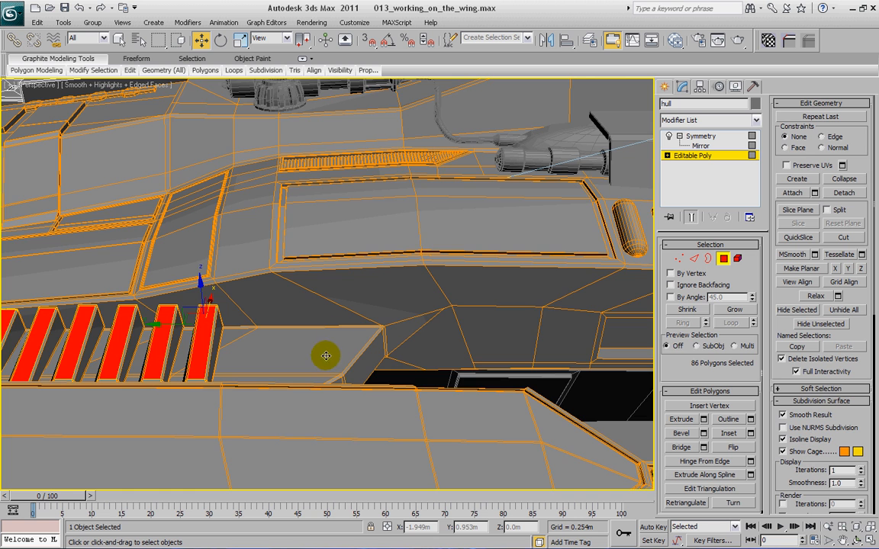
{"action": "left_click", "coordinate": [326, 355]}
{"action": "middle_click_drag", "start_coordinate": [326, 355], "coordinate": [615, 285]}
{"action": "left_click", "coordinate": [160, 333], "text": "ctrl"}
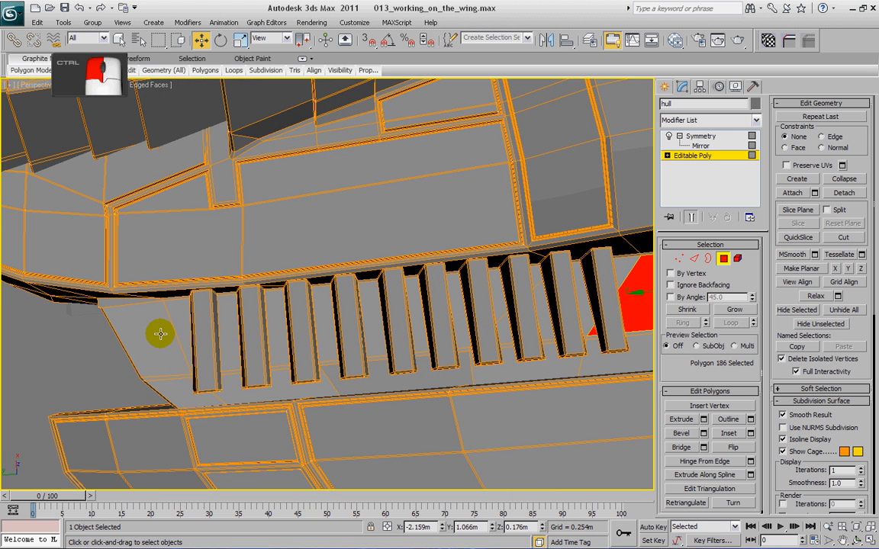
{"action": "middle_click_drag", "start_coordinate": [255, 373], "coordinate": [347, 253], "text": "alt"}
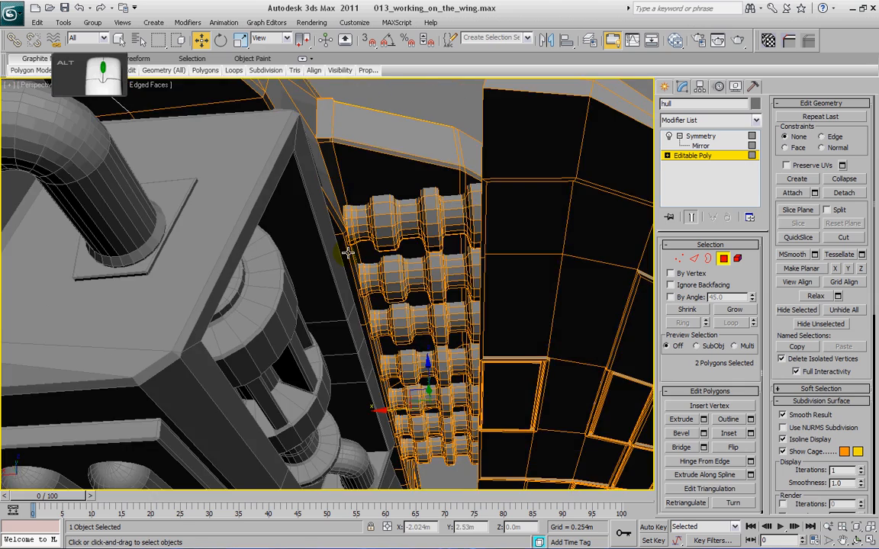
{"action": "middle_click_drag", "start_coordinate": [378, 219], "coordinate": [581, 331], "text": "alt"}
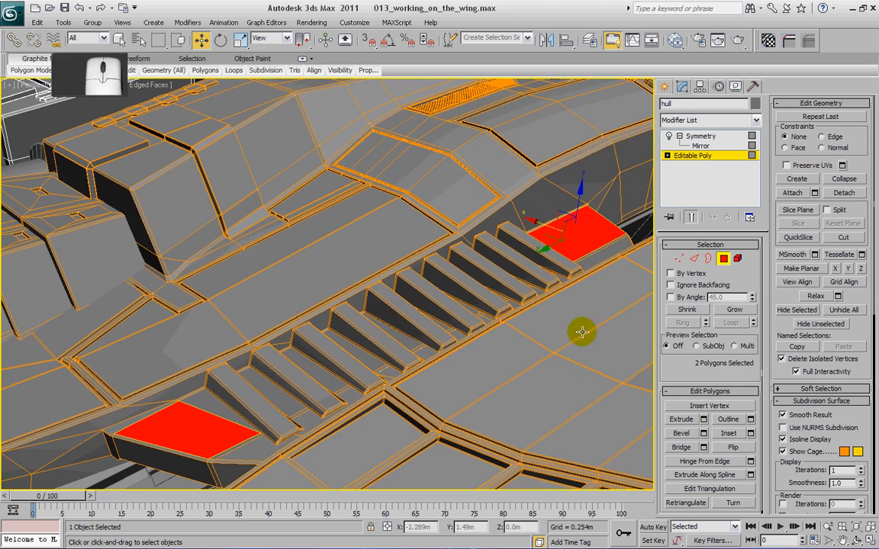
Inset the two selected polygons by 0.006 m and extrude them 0.008 m into raised plates
{"action": "left_click", "coordinate": [751, 433]}
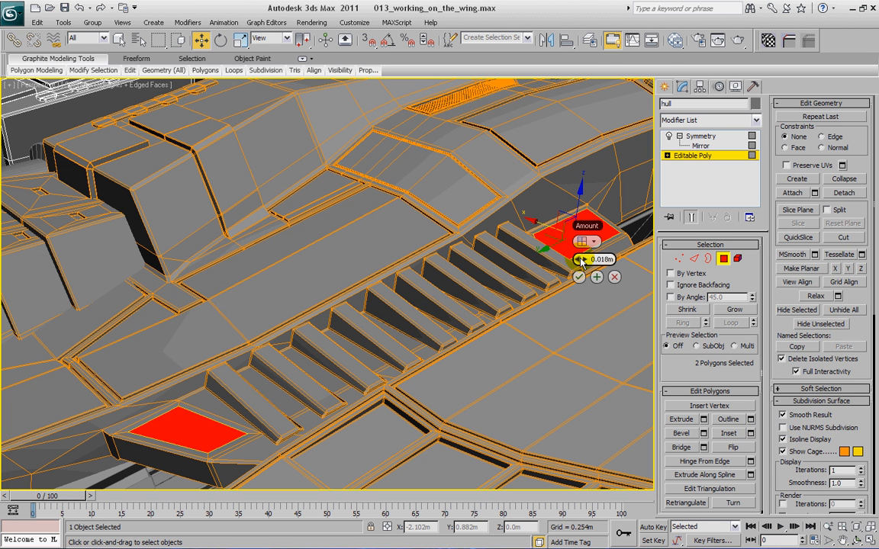
{"action": "left_click_drag", "start_coordinate": [580, 259], "coordinate": [580, 258]}
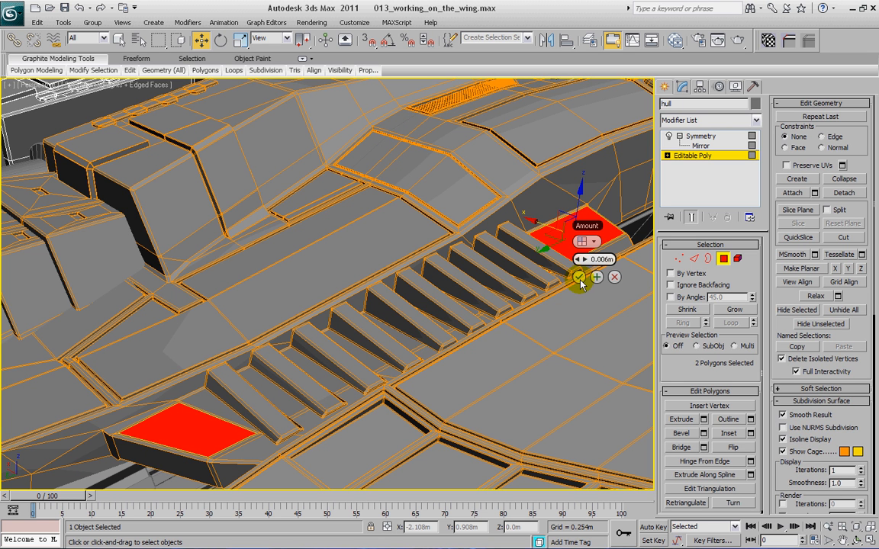
{"action": "left_click", "coordinate": [579, 278]}
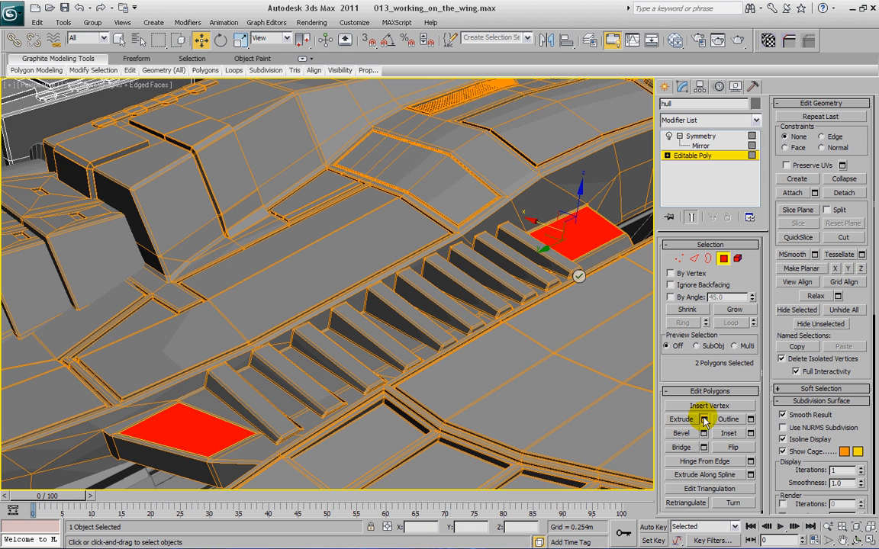
{"action": "left_click", "coordinate": [703, 420]}
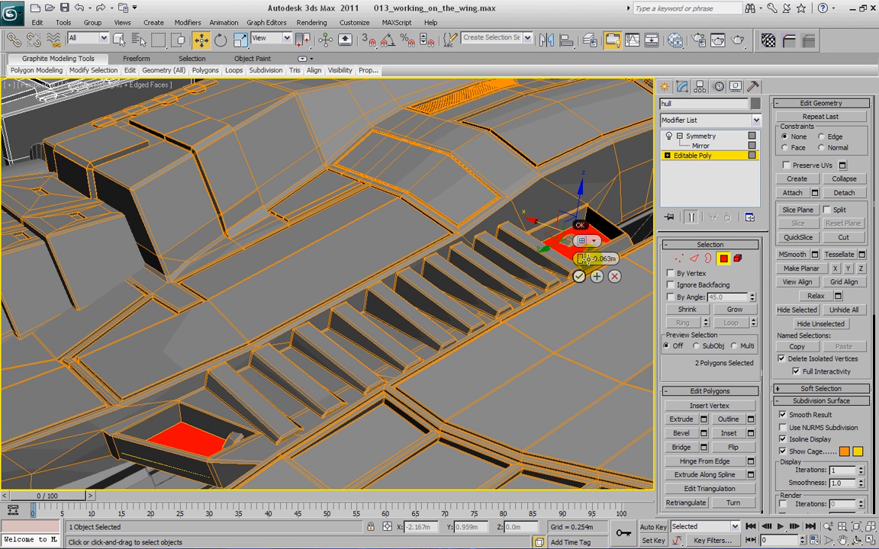
{"action": "left_click_drag", "start_coordinate": [591, 258], "coordinate": [597, 260]}
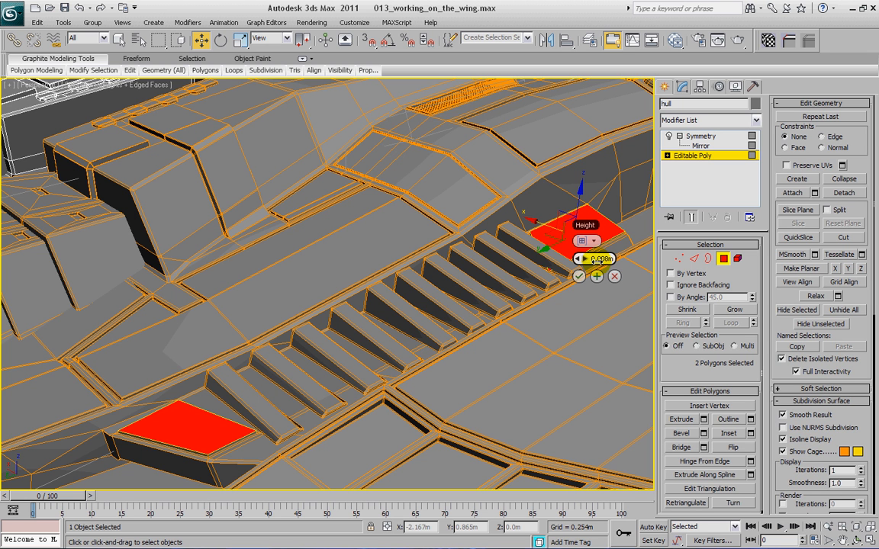
{"action": "left_click", "coordinate": [578, 276]}
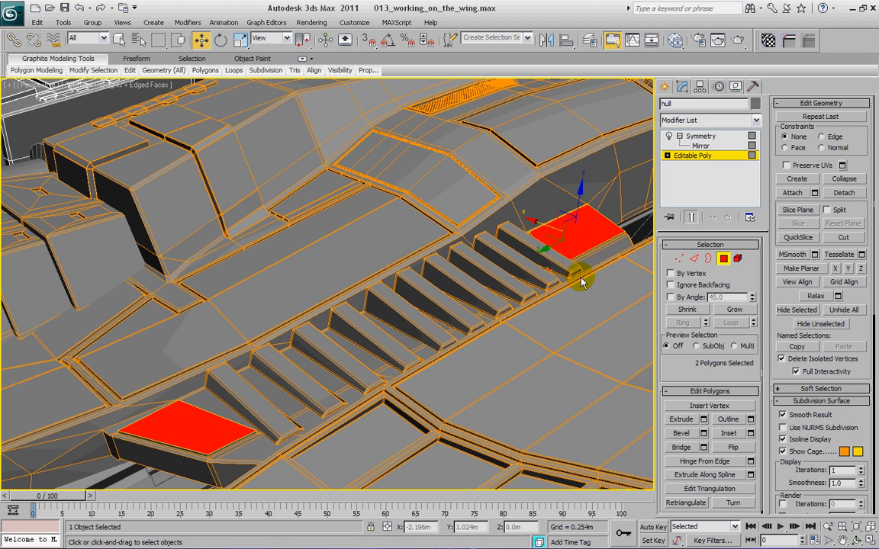
Grow the selection over the raised plates' sides, convert it to edges and chamfer them by 0.002 m with one segment
{"action": "left_click", "coordinate": [736, 311]}
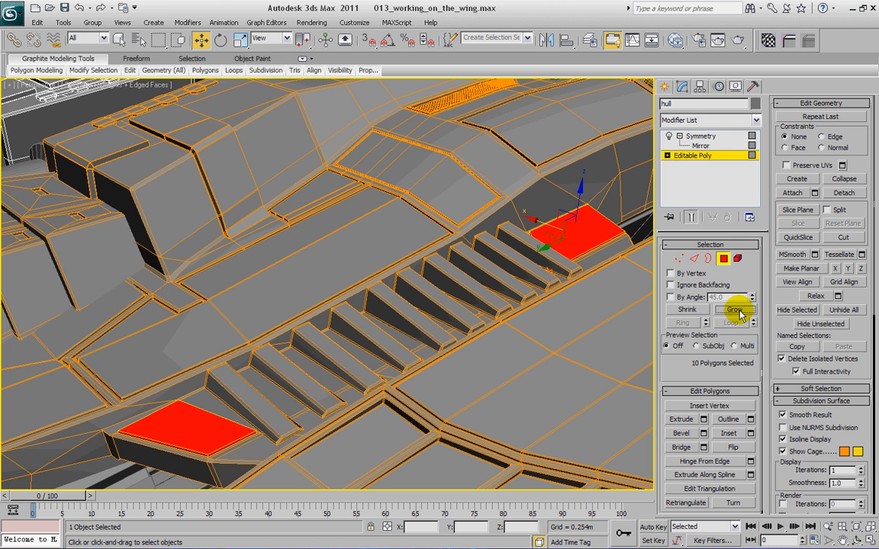
{"action": "left_click", "coordinate": [695, 260]}
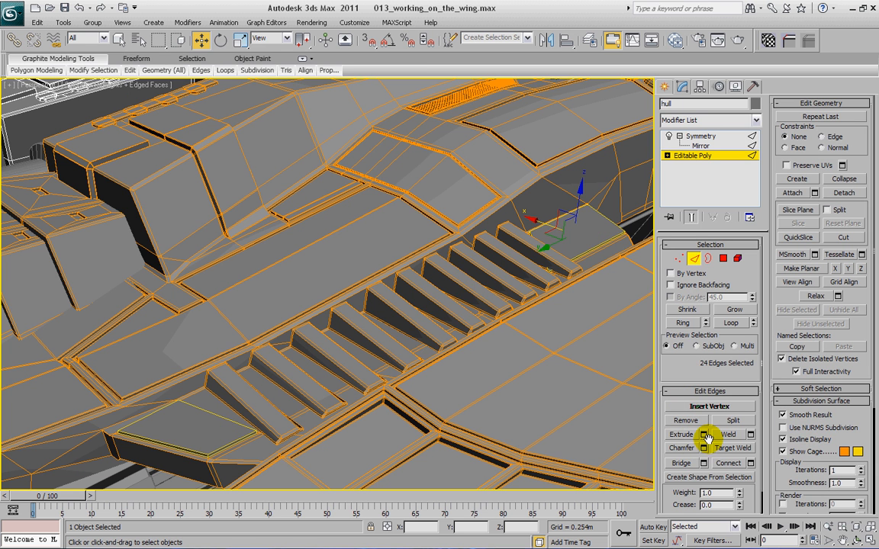
{"action": "left_click", "coordinate": [750, 463]}
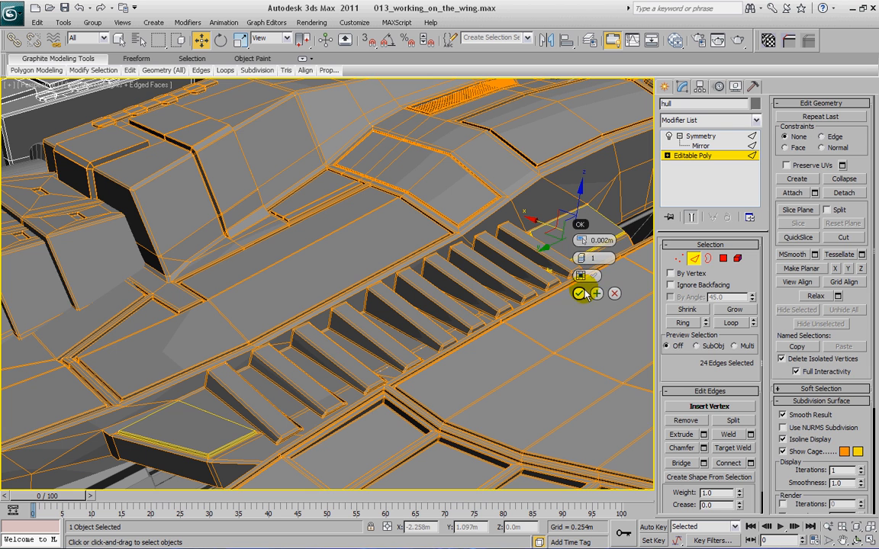
{"action": "left_click", "coordinate": [582, 293]}
Examine the hull, wings and underside of the whole spaceship from several angles
{"action": "middle_click_drag", "start_coordinate": [540, 236], "coordinate": [320, 377]}
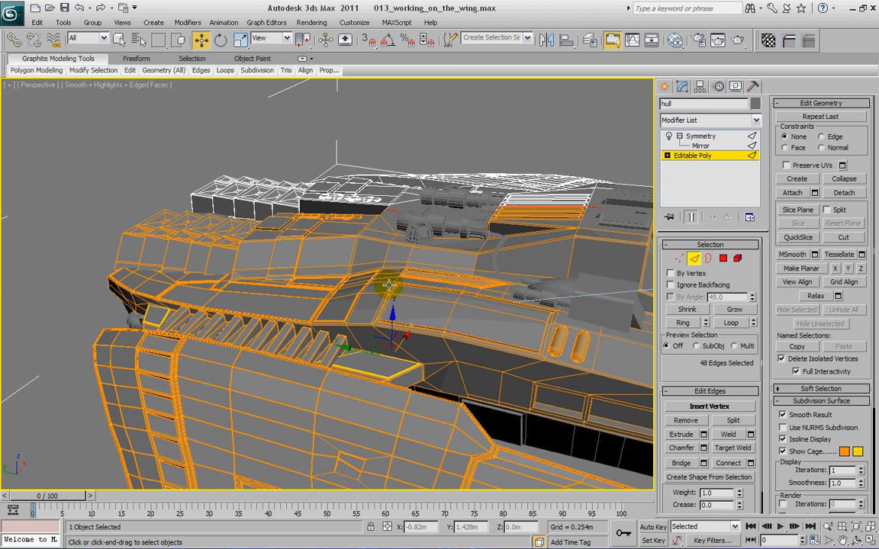
{"action": "middle_click_drag", "start_coordinate": [399, 318], "coordinate": [189, 291]}
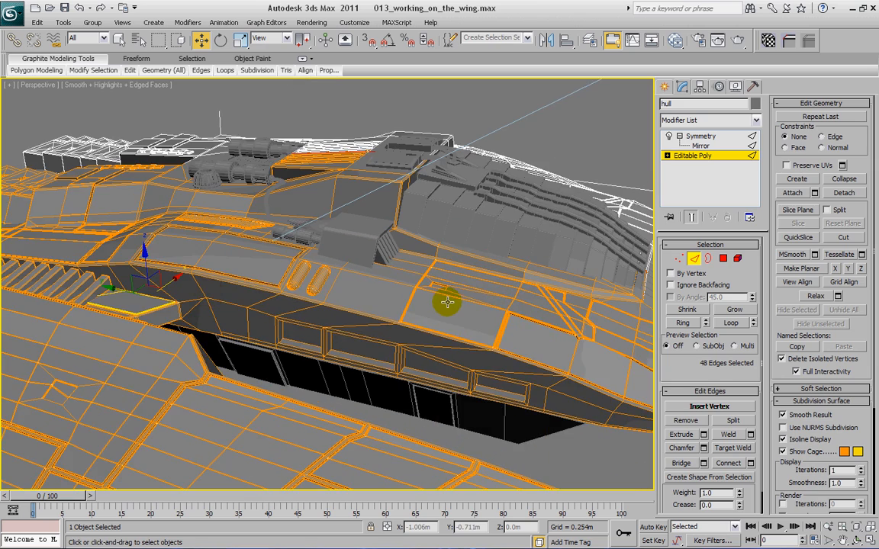
{"action": "middle_click_drag", "start_coordinate": [447, 303], "coordinate": [375, 182], "text": "alt"}
{"action": "scroll", "coordinate": [404, 338], "scroll_direction": "down", "scroll_amount": 5}
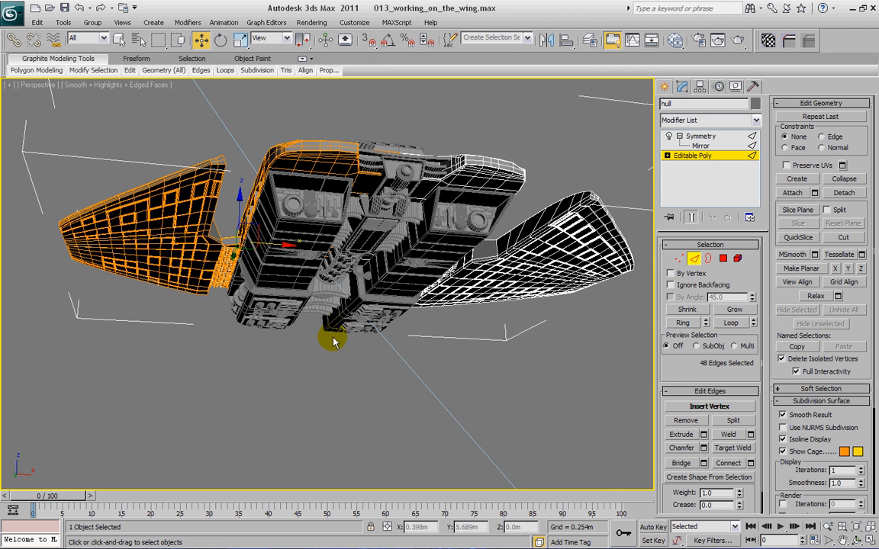
{"action": "middle_click_drag", "start_coordinate": [333, 342], "coordinate": [402, 211], "text": "alt"}
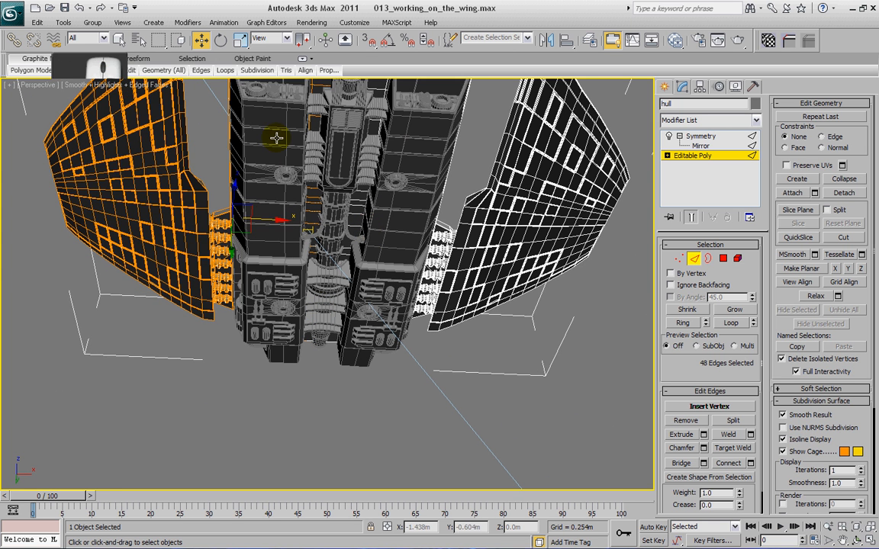
{"action": "middle_click_drag", "start_coordinate": [323, 246], "coordinate": [326, 309], "text": "alt"}
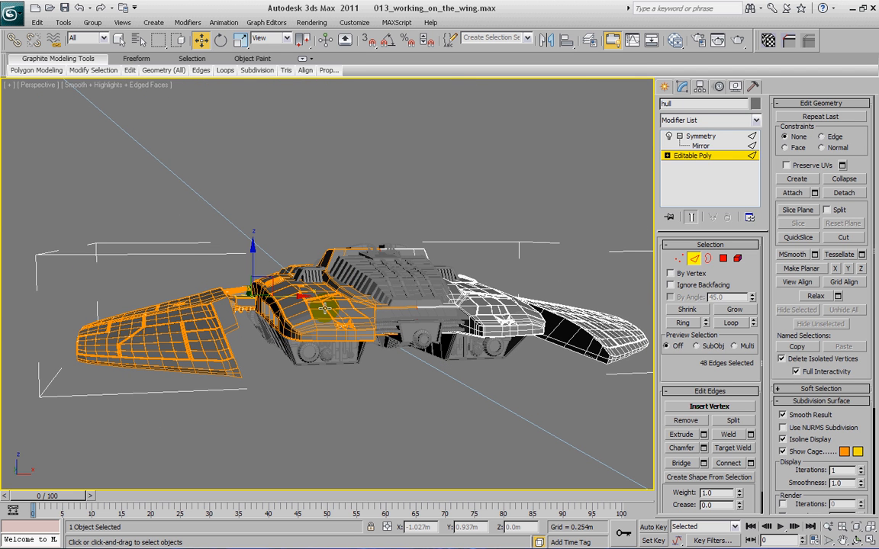